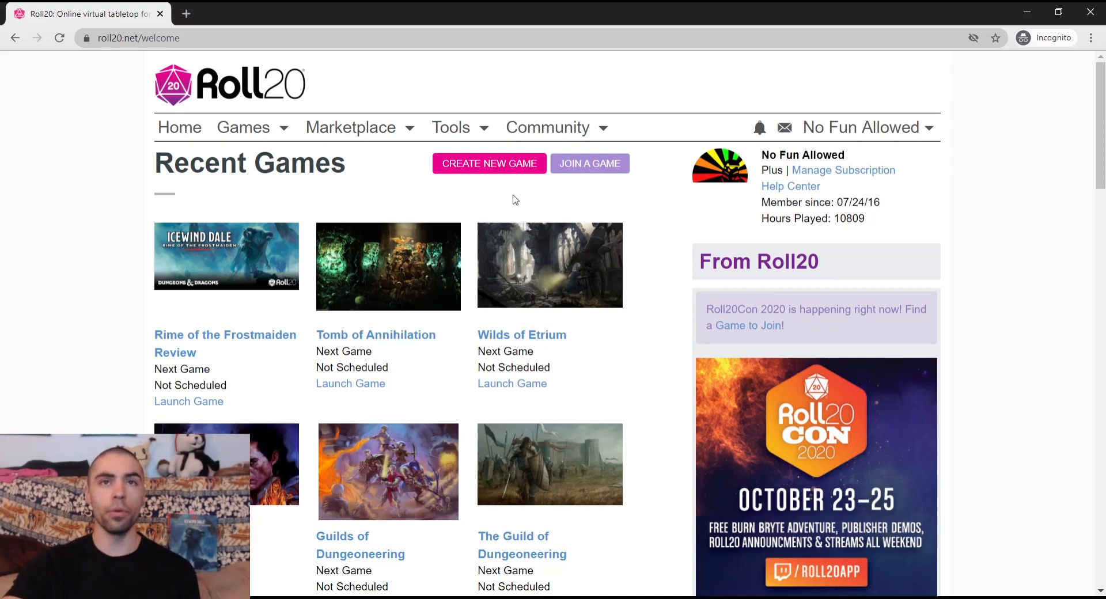
Step: Start a new game from the home page and name it Roll20 Masterclass
{"action": "key", "text": "F5"}
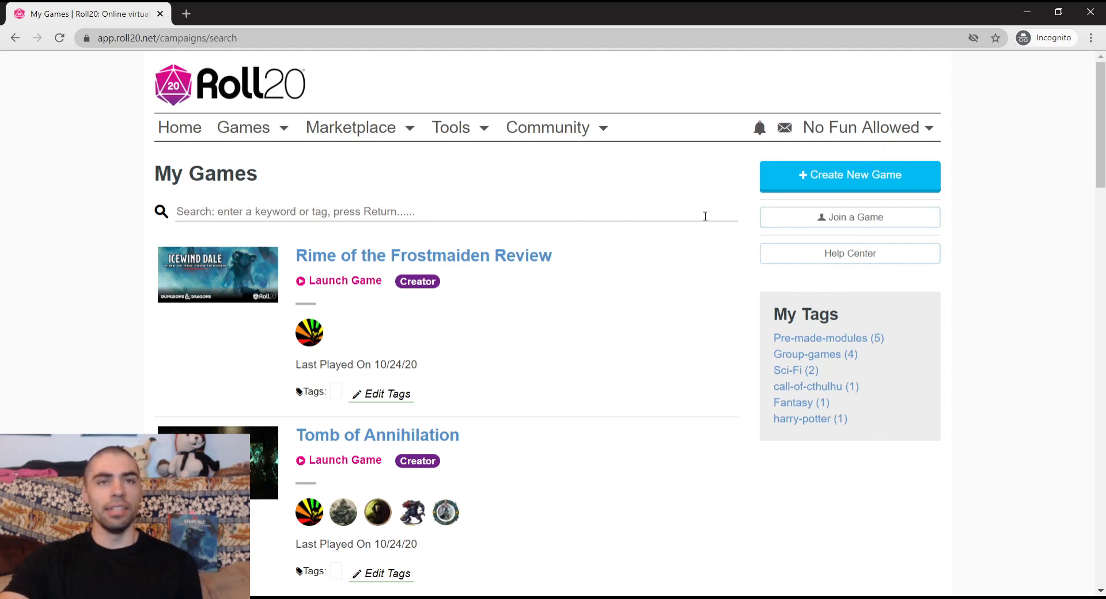
{"action": "left_click", "coordinate": [175, 131]}
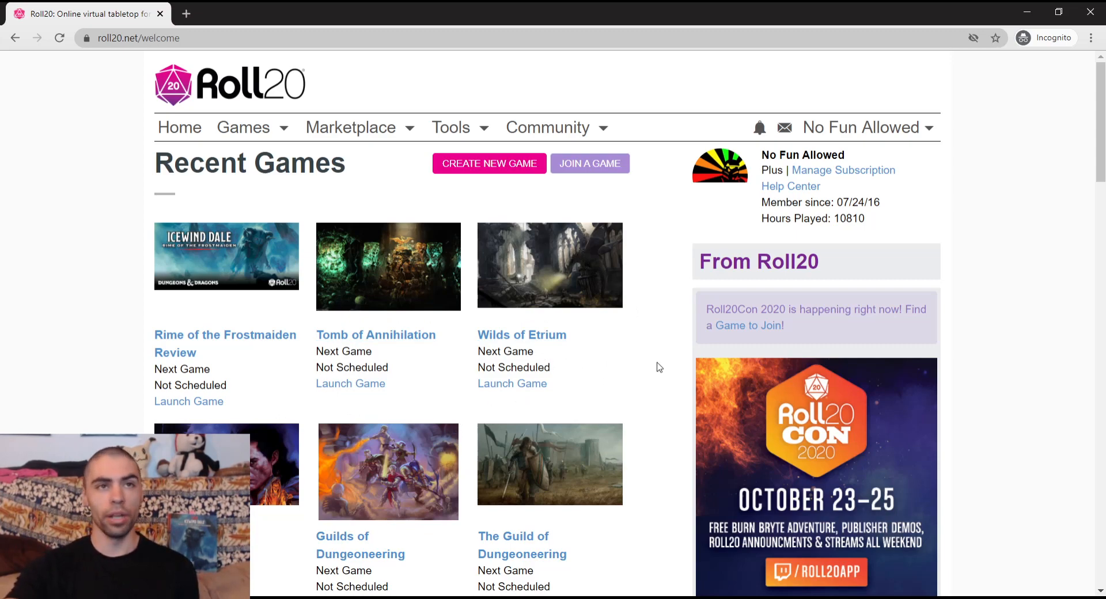
{"action": "left_click", "coordinate": [521, 172]}
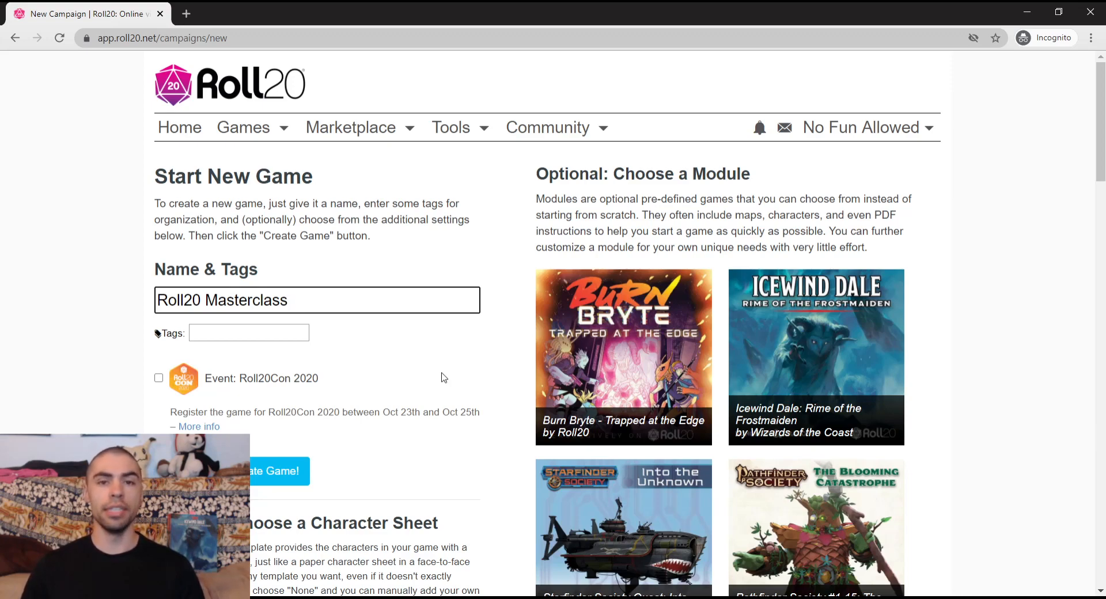
Step: Browse the list of available character sheet templates for the new game
{"action": "scroll", "coordinate": [444, 378], "scroll_direction": "down", "scroll_amount": 2}
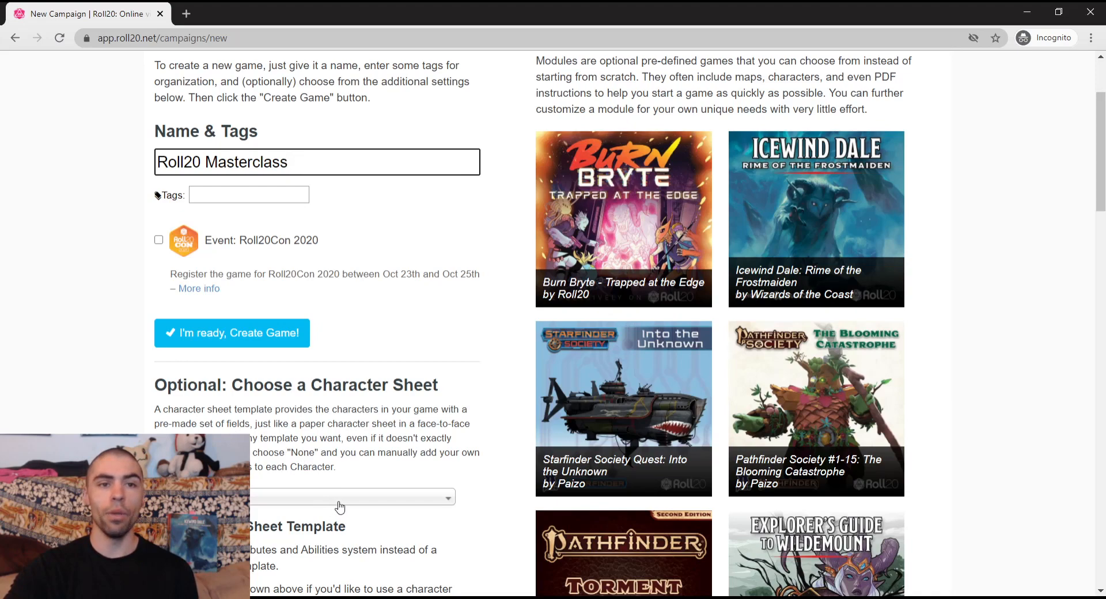
{"action": "left_click", "coordinate": [339, 507]}
{"action": "scroll", "coordinate": [332, 450], "scroll_direction": "down", "scroll_amount": 2}
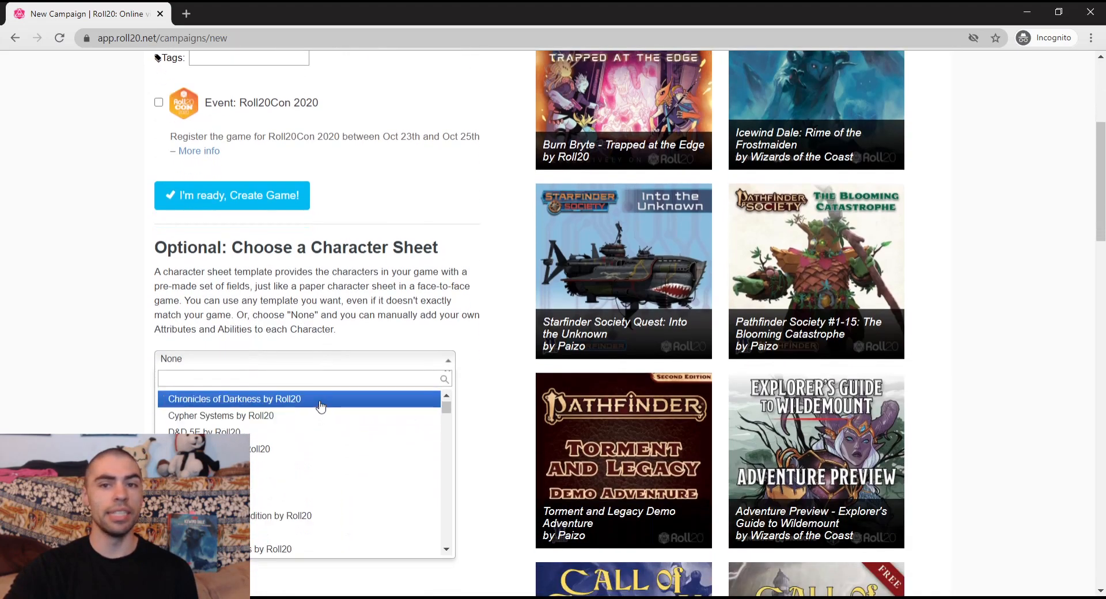
{"action": "scroll", "coordinate": [345, 464], "scroll_direction": "up", "scroll_amount": 3}
{"action": "scroll", "coordinate": [357, 470], "scroll_direction": "down", "scroll_amount": 2}
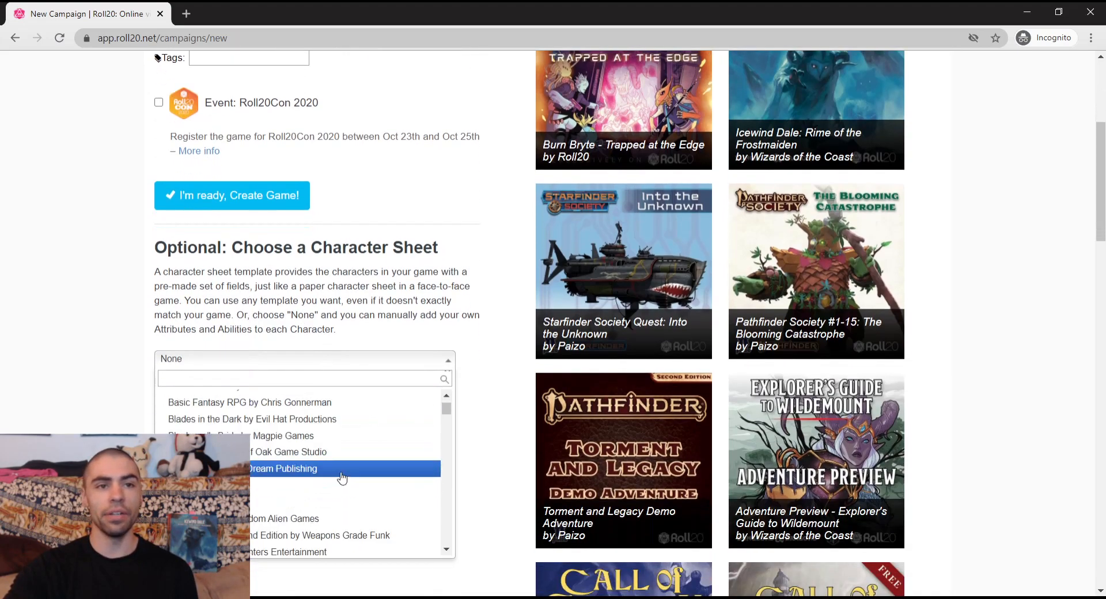
{"action": "scroll", "coordinate": [346, 484], "scroll_direction": "up", "scroll_amount": 2}
{"action": "scroll", "coordinate": [357, 489], "scroll_direction": "down", "scroll_amount": 5}
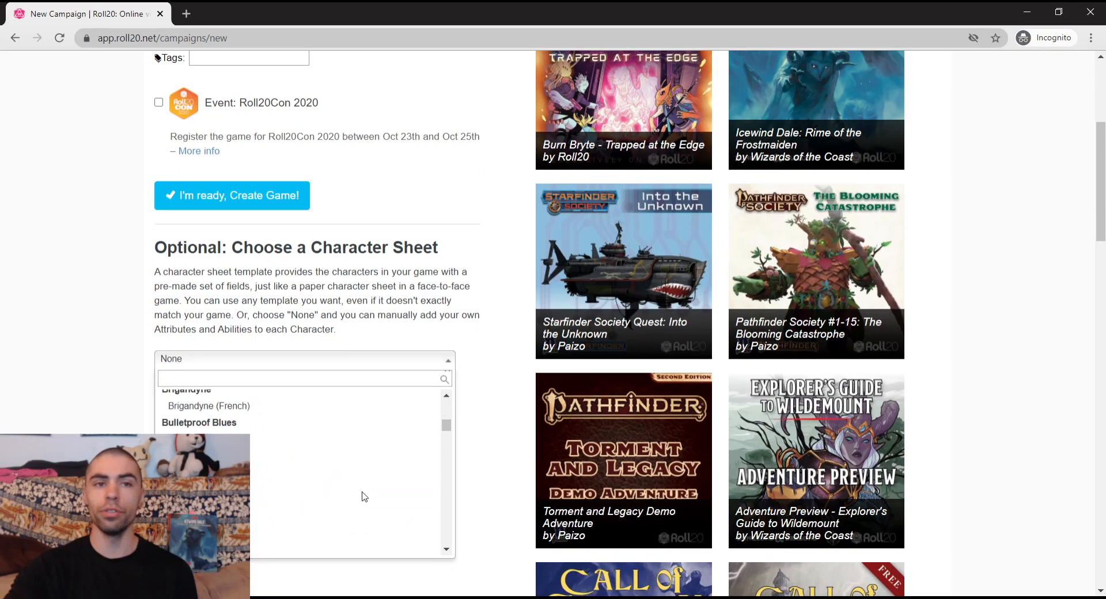
{"action": "scroll", "coordinate": [357, 499], "scroll_direction": "down", "scroll_amount": 4}
{"action": "scroll", "coordinate": [353, 498], "scroll_direction": "down", "scroll_amount": 10}
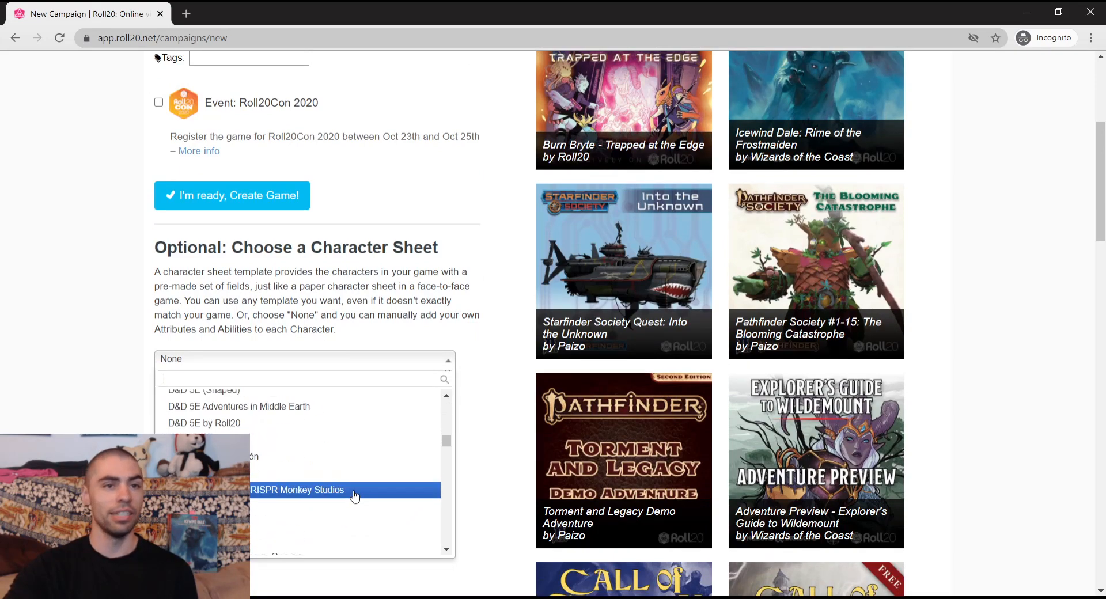
{"action": "scroll", "coordinate": [363, 487], "scroll_direction": "down", "scroll_amount": 10}
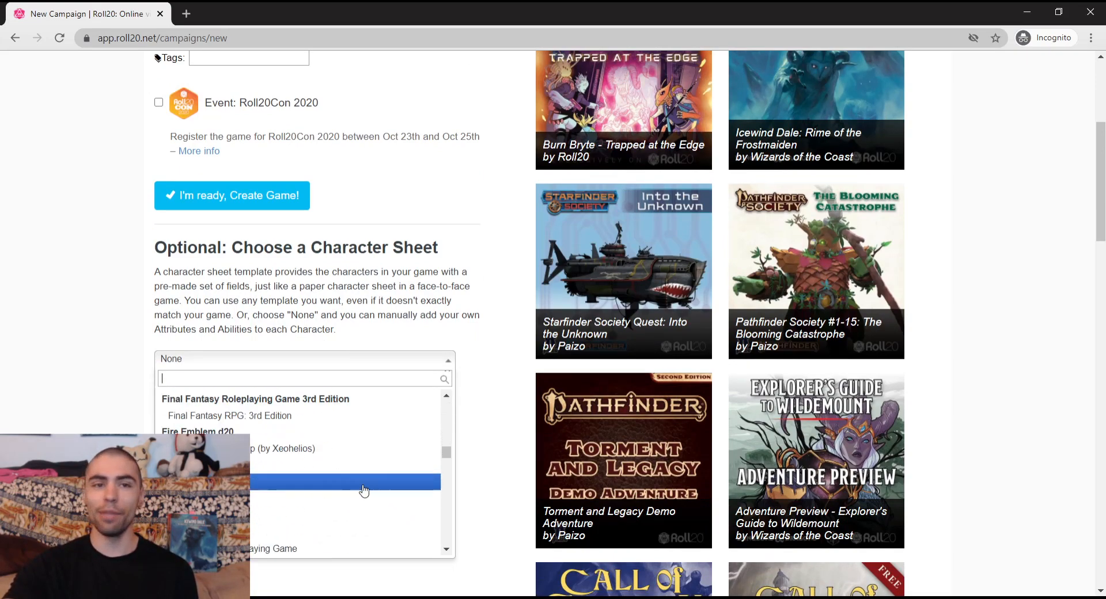
{"action": "scroll", "coordinate": [407, 490], "scroll_direction": "down", "scroll_amount": 10}
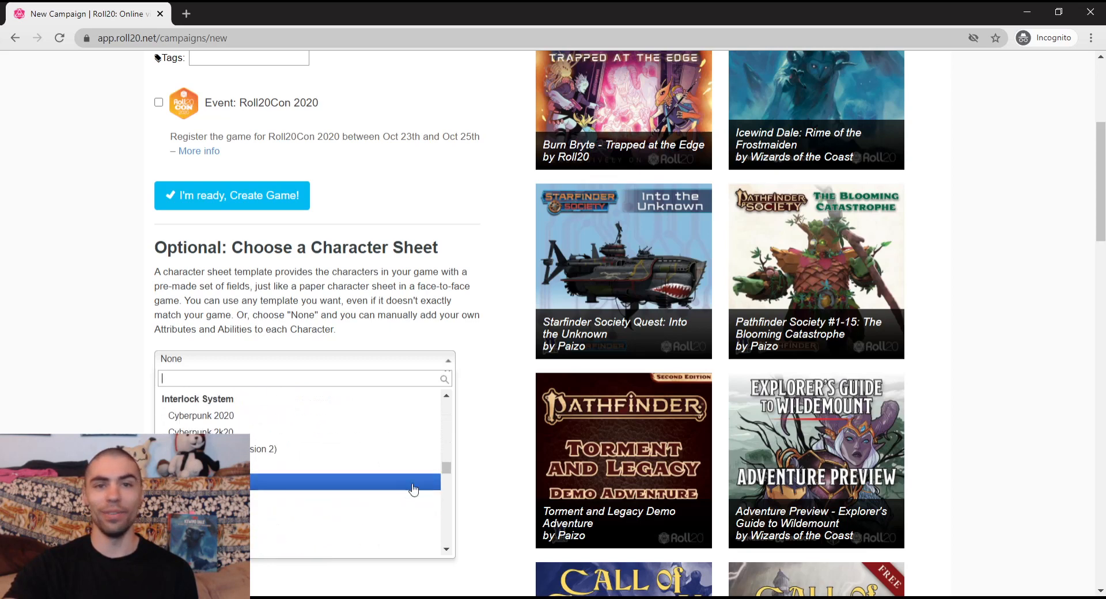
Step: Choose the D&D 5E by Roll20 character sheet and create the game
{"action": "left_click_drag", "start_coordinate": [434, 415], "coordinate": [434, 410]}
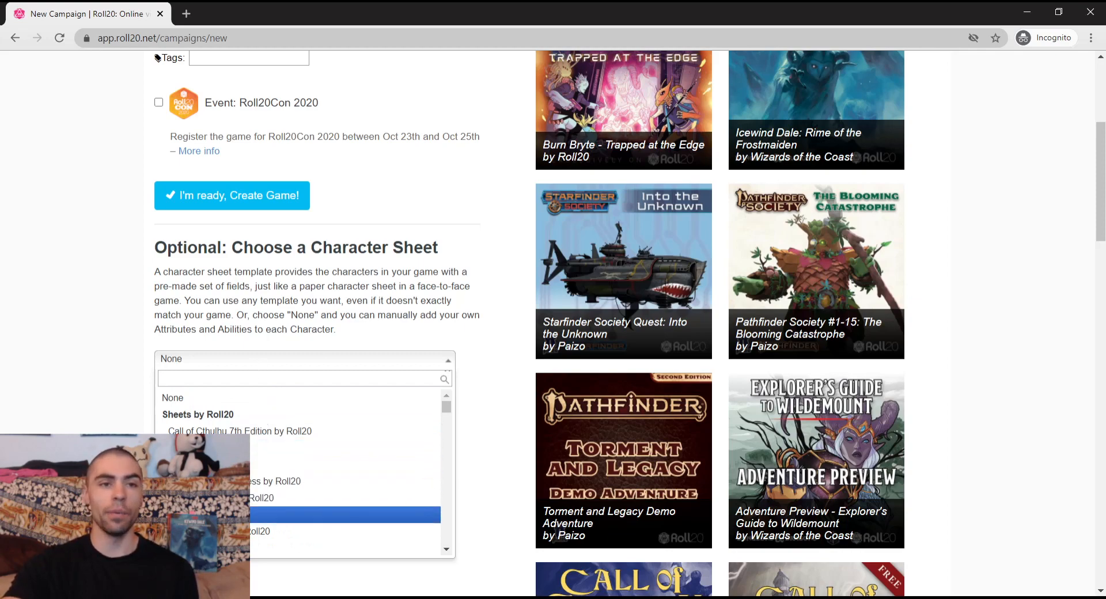
{"action": "left_click", "coordinate": [224, 514]}
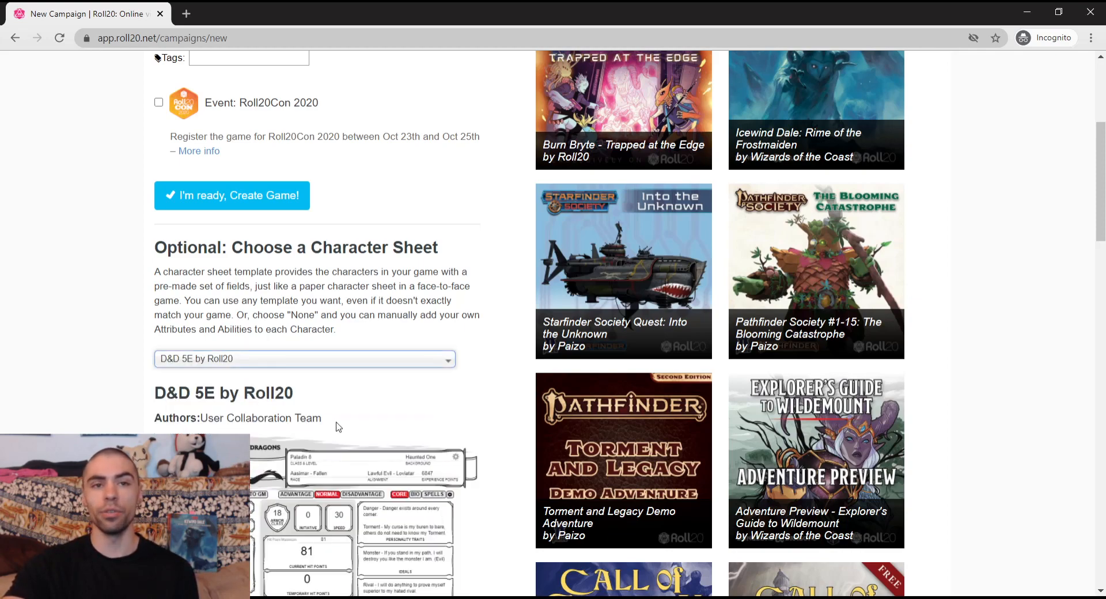
{"action": "scroll", "coordinate": [357, 455], "scroll_direction": "down", "scroll_amount": 1}
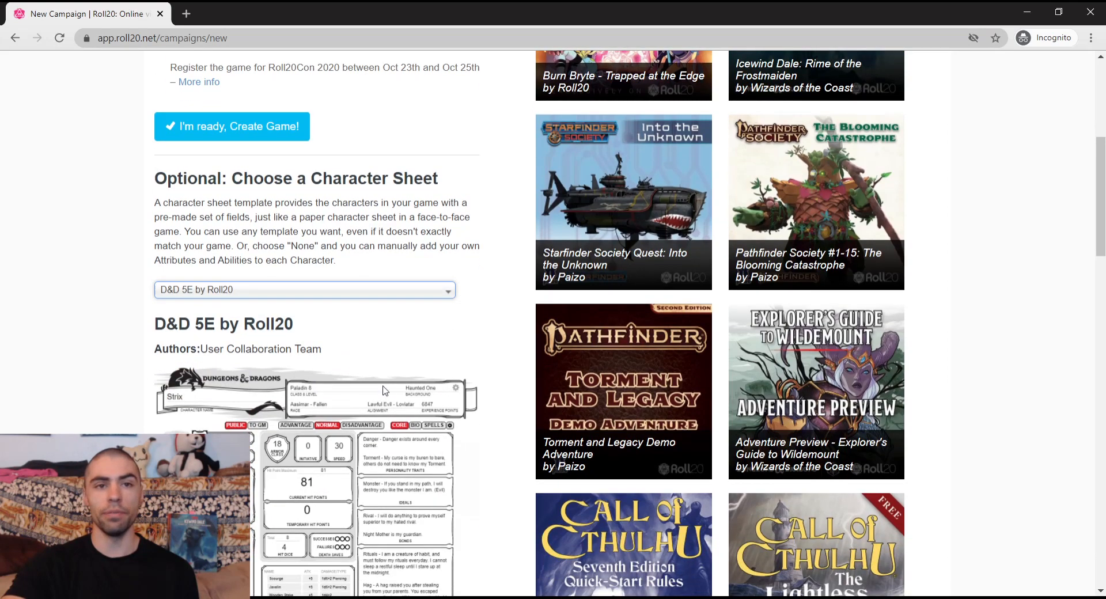
{"action": "scroll", "coordinate": [372, 421], "scroll_direction": "up", "scroll_amount": 5}
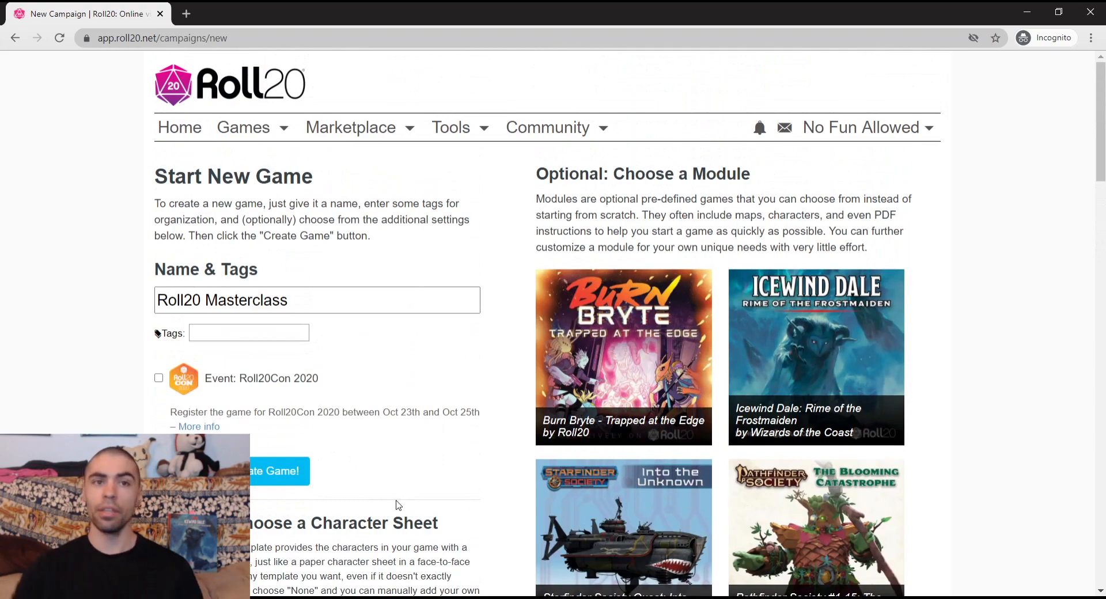
{"action": "left_click", "coordinate": [288, 471]}
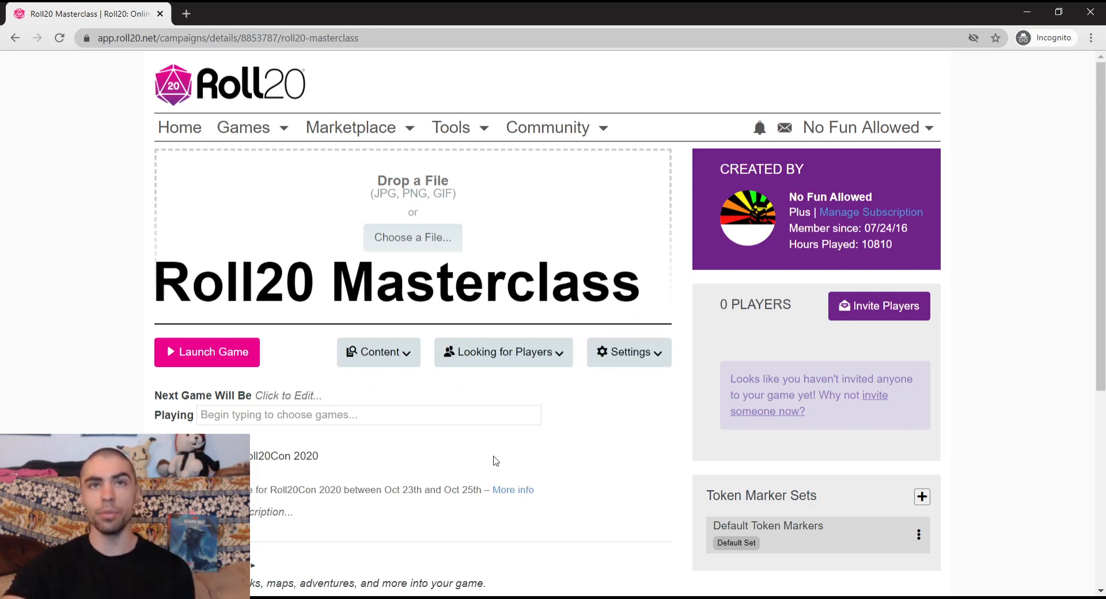
Step: Upload the Tomb of Annihilation artwork as the game's banner image and launch the game
{"action": "left_click", "coordinate": [430, 245]}
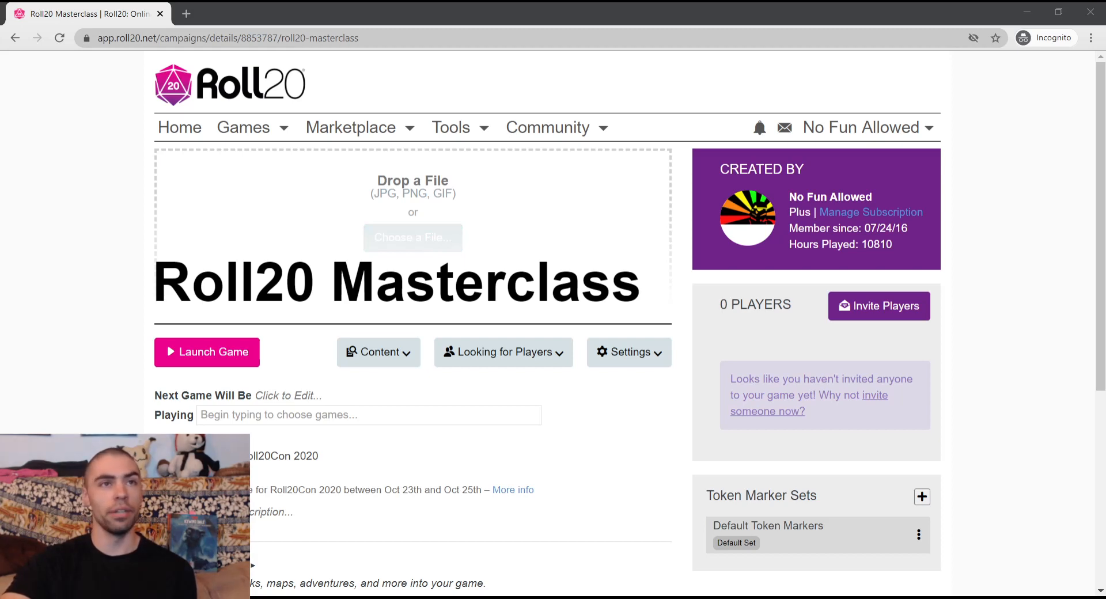
{"action": "left_click", "coordinate": [548, 525]}
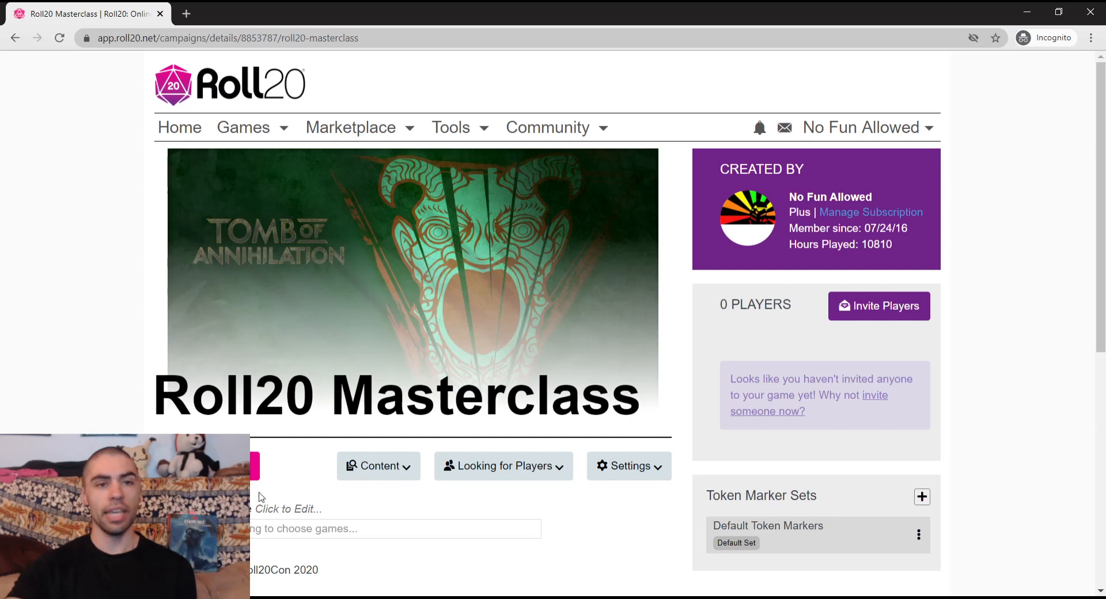
{"action": "left_click", "coordinate": [207, 466]}
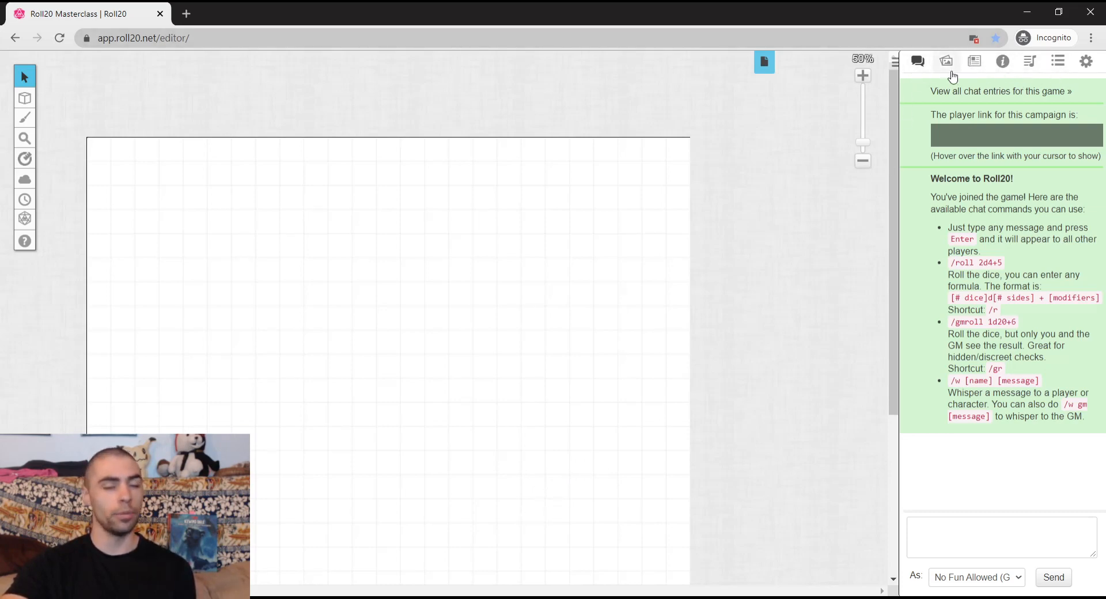
Step: Open the game's settings and review the personal options under My Settings
{"action": "left_click", "coordinate": [1087, 64]}
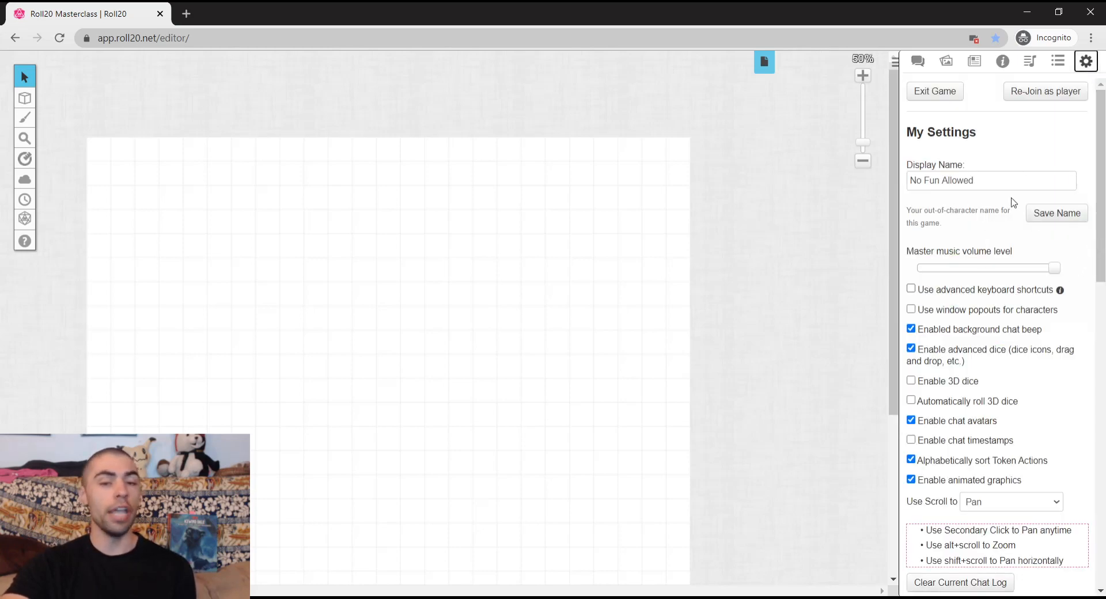
{"action": "scroll", "coordinate": [1014, 225], "scroll_direction": "down", "scroll_amount": 2}
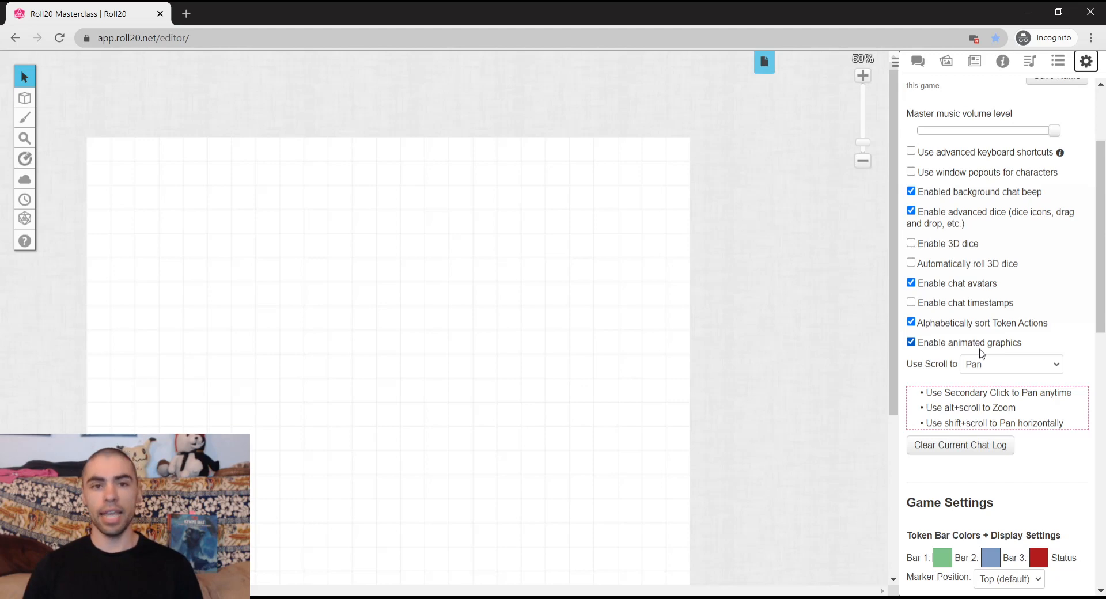
{"action": "scroll", "coordinate": [982, 353], "scroll_direction": "up", "scroll_amount": 3}
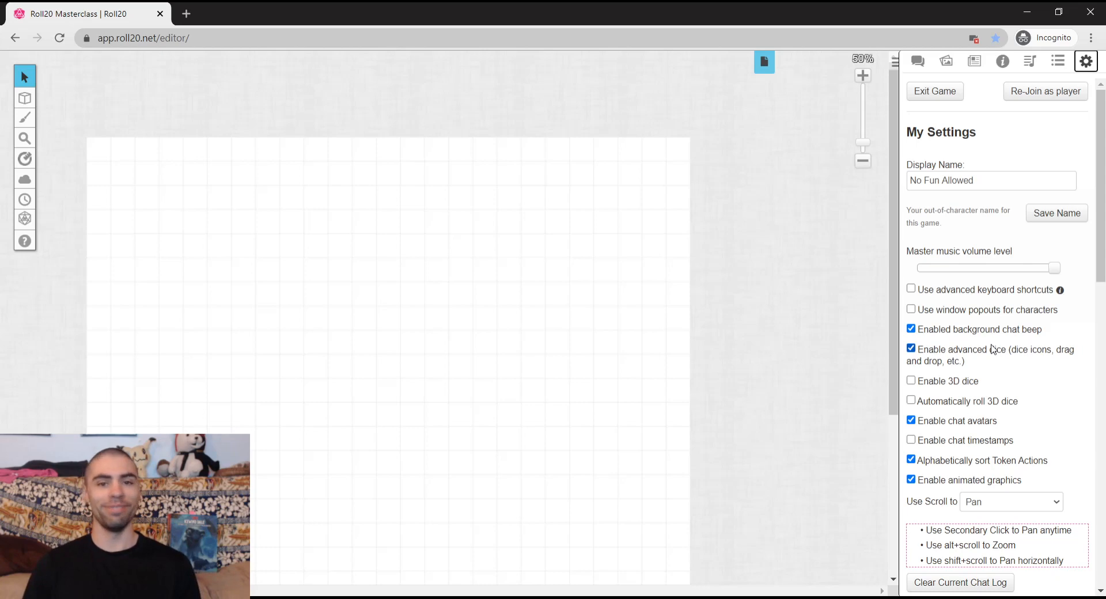
{"action": "scroll", "coordinate": [1008, 357], "scroll_direction": "down", "scroll_amount": 1}
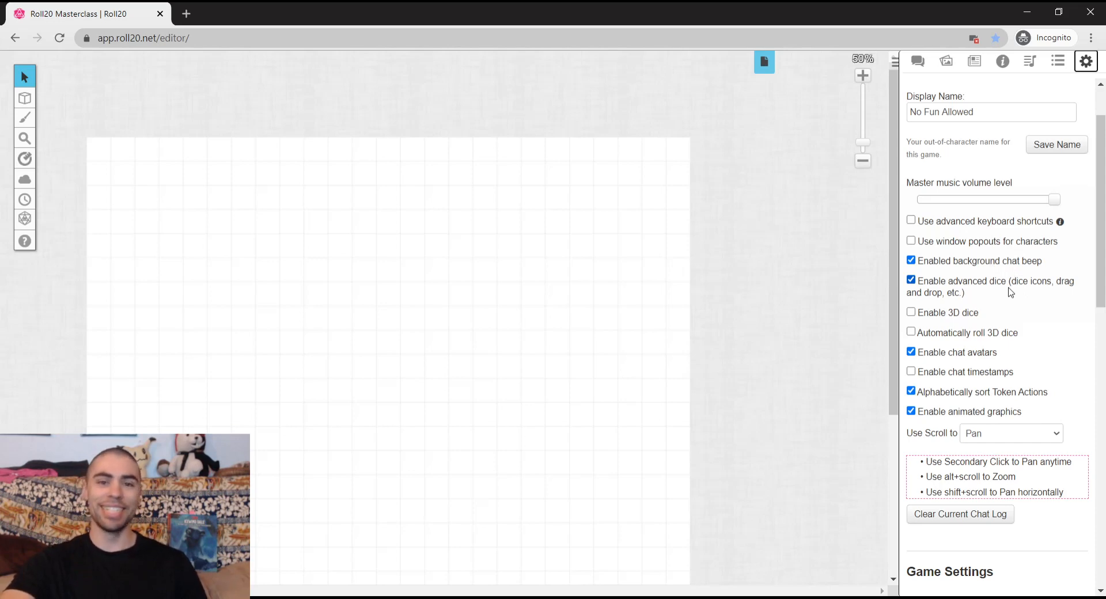
Step: Try the Large and Small player video/avatar sizes and settle on Names only
{"action": "left_click", "coordinate": [1001, 264]}
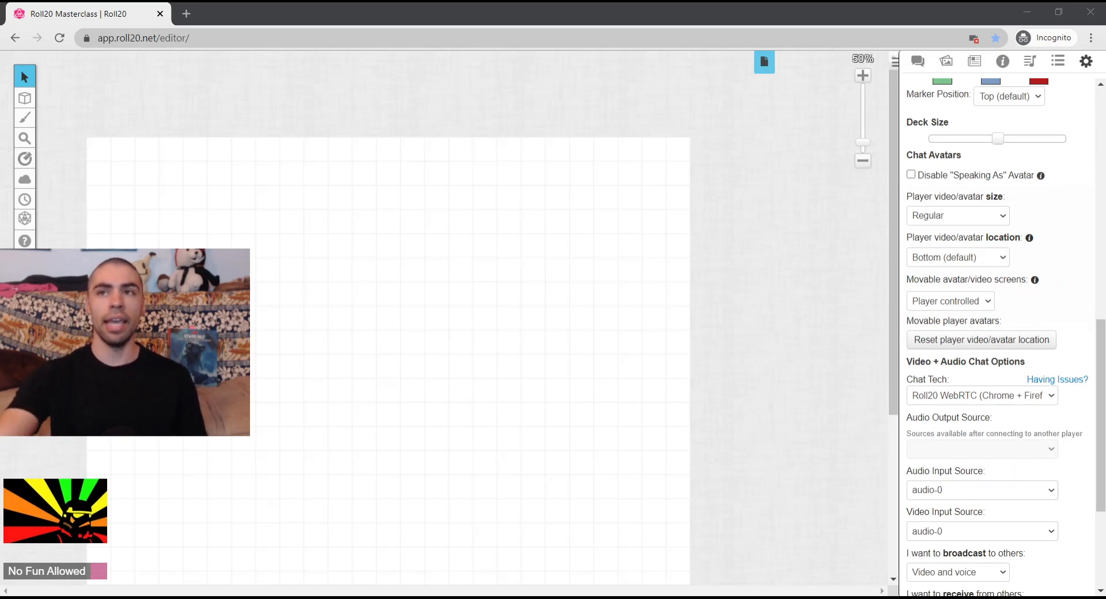
{"action": "left_click", "coordinate": [974, 237]}
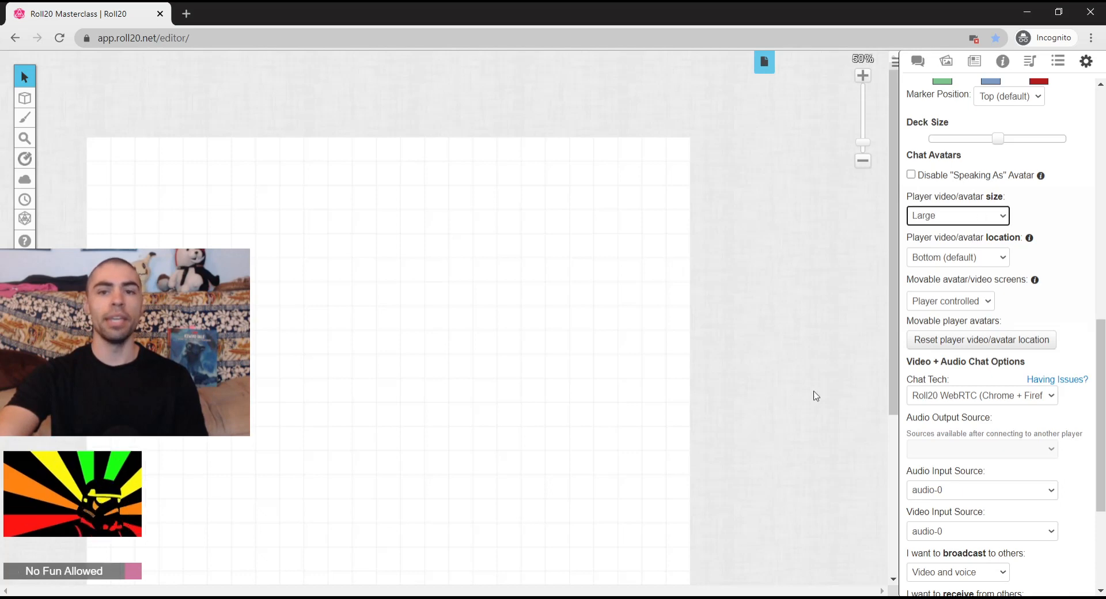
{"action": "left_click", "coordinate": [989, 220]}
{"action": "left_click", "coordinate": [951, 263]}
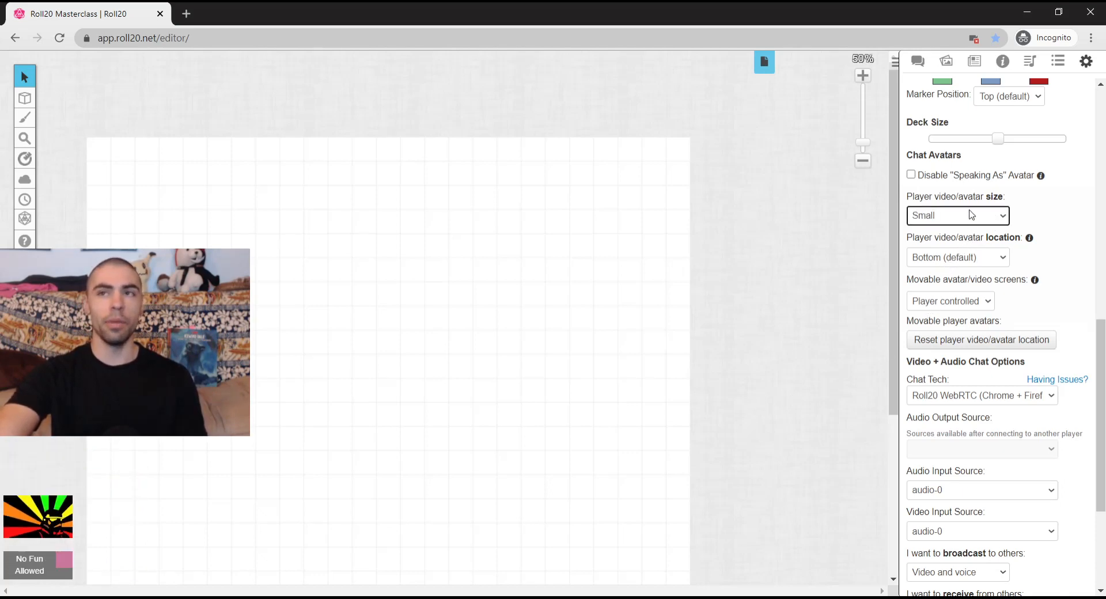
{"action": "left_click", "coordinate": [960, 266]}
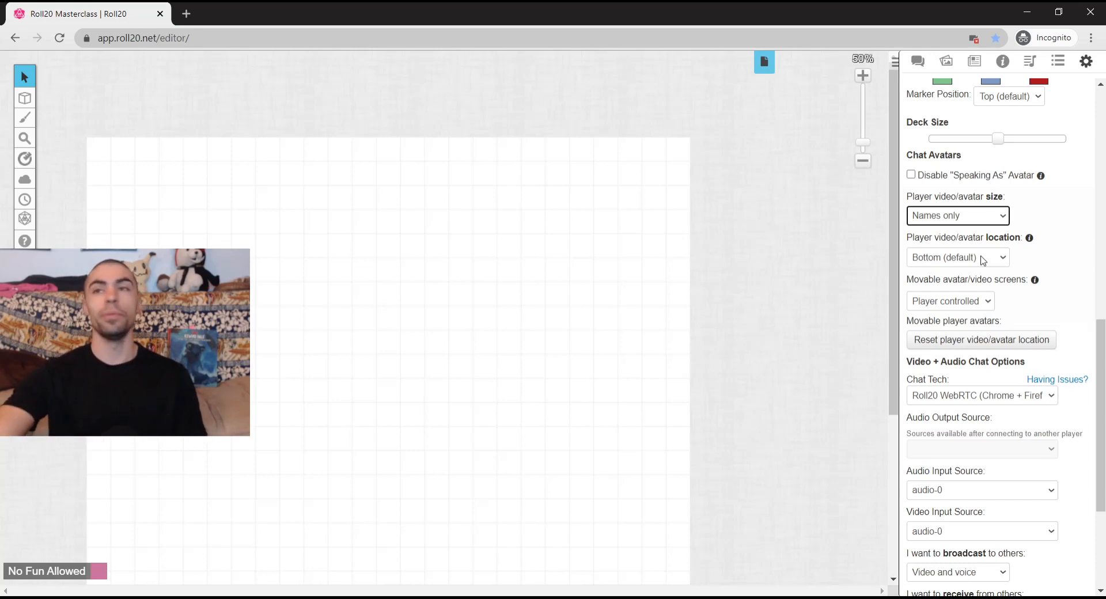
Step: Try the Top location for the player video/avatar and restore Bottom (default)
{"action": "left_click", "coordinate": [981, 258]}
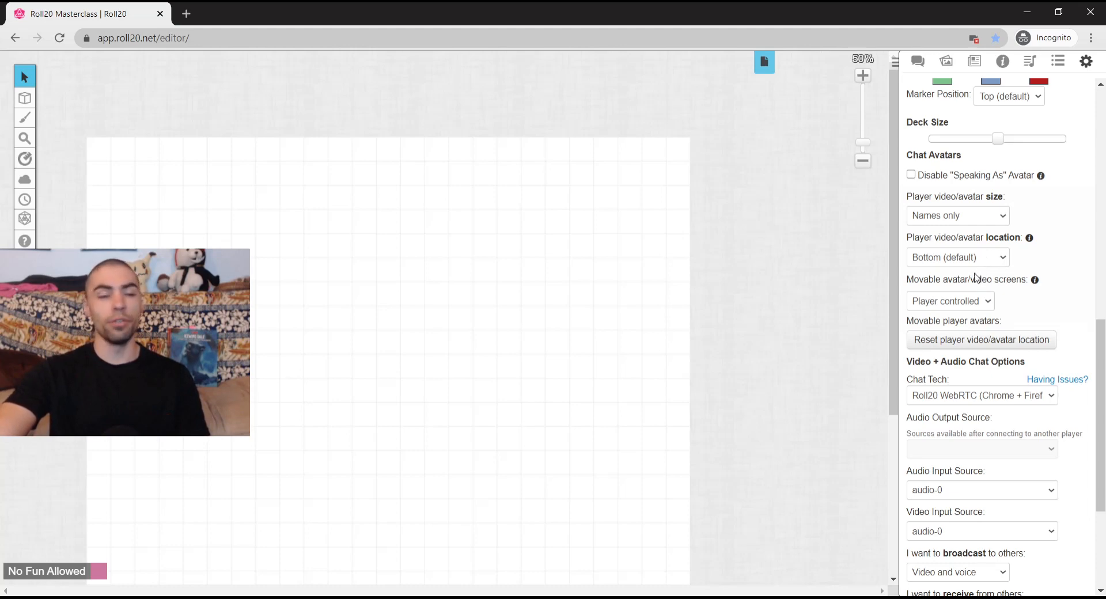
{"action": "left_click", "coordinate": [975, 278]}
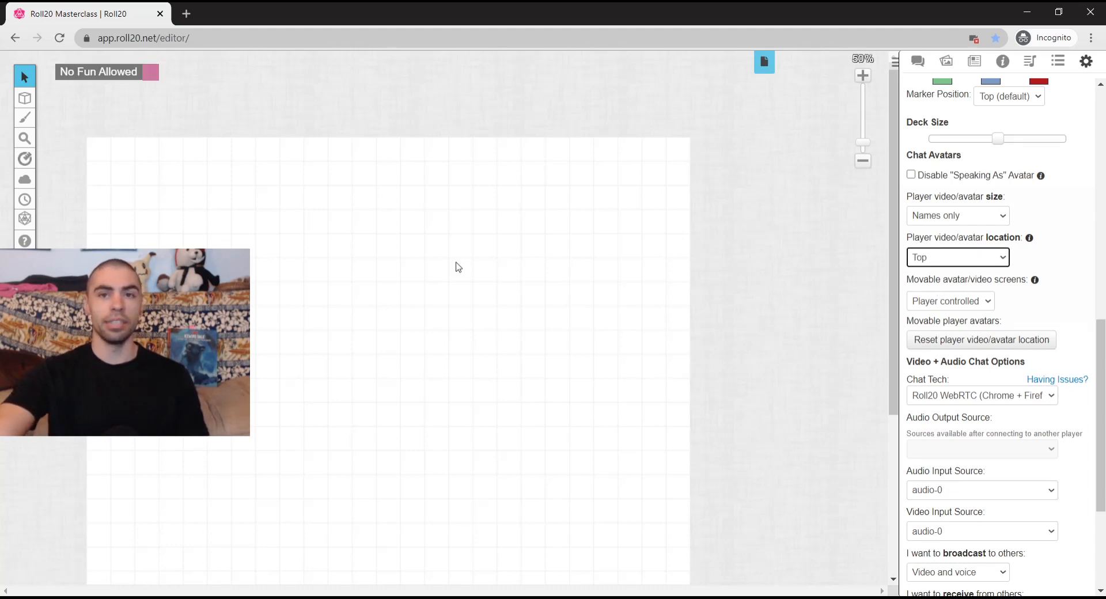
{"action": "left_click", "coordinate": [977, 259]}
{"action": "left_click", "coordinate": [978, 267]}
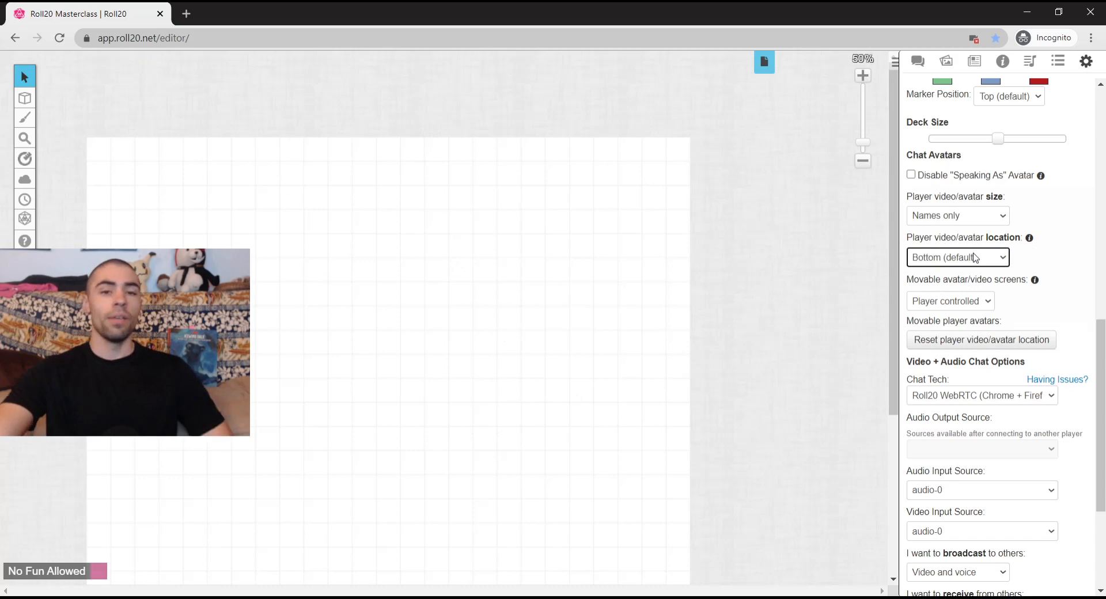
Step: Set what is broadcast to other players to Nothing (disable) in the video and audio chat options
{"action": "scroll", "coordinate": [975, 258], "scroll_direction": "down", "scroll_amount": 3}
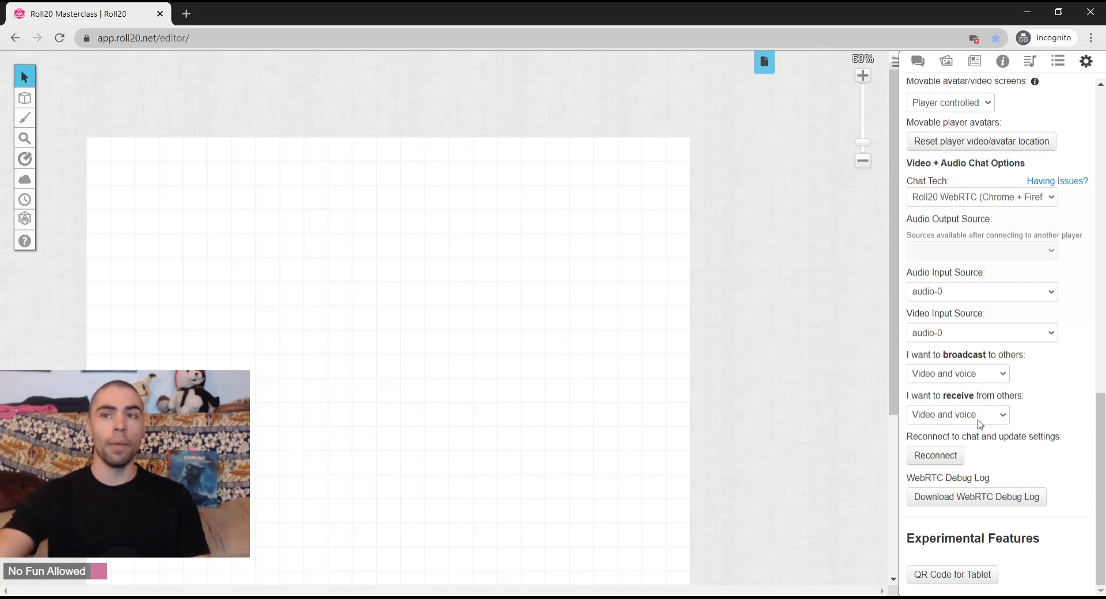
{"action": "left_click", "coordinate": [965, 426]}
{"action": "left_click", "coordinate": [990, 415]}
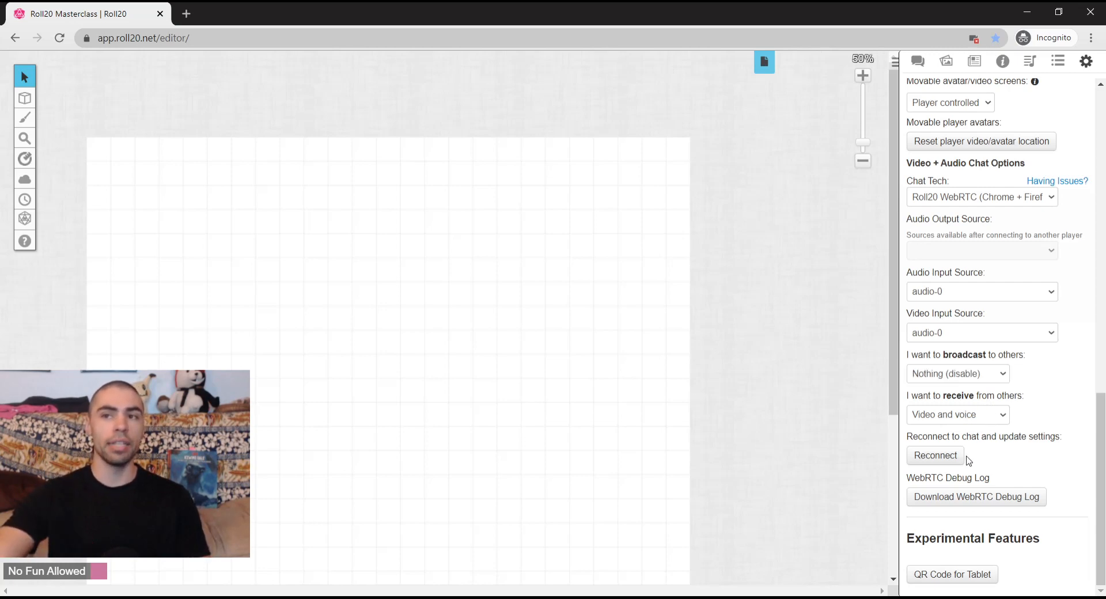
{"action": "left_click", "coordinate": [971, 458]}
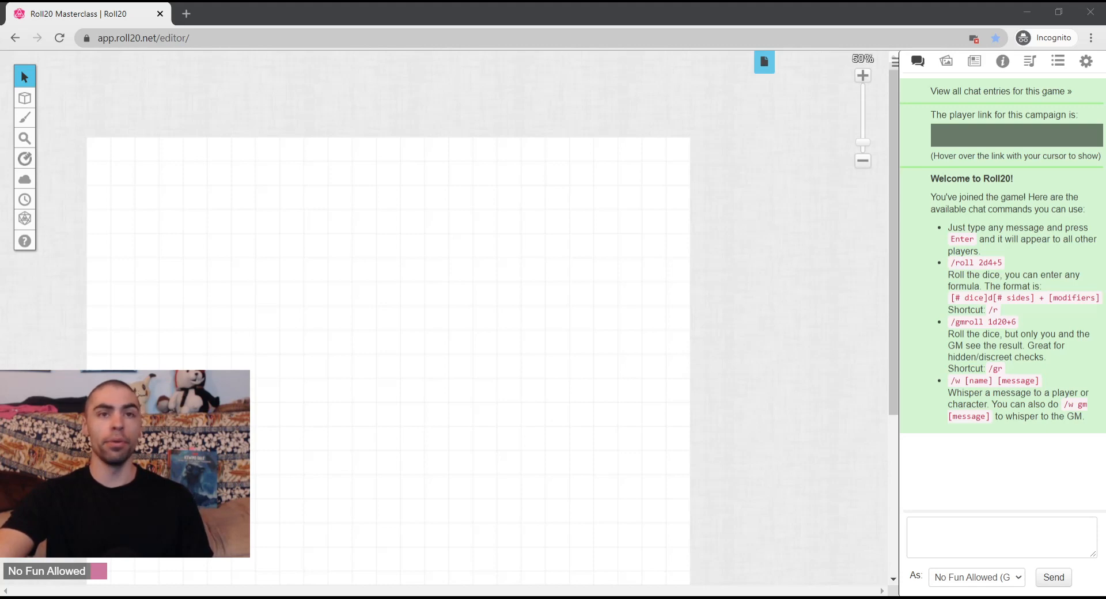
Step: Add the map image of a wooden floor bordered by gravel and grass to the page, move it to the page's horizontal middle and deselect it
{"action": "left_click_drag", "start_coordinate": [403, 328], "coordinate": [305, 327]}
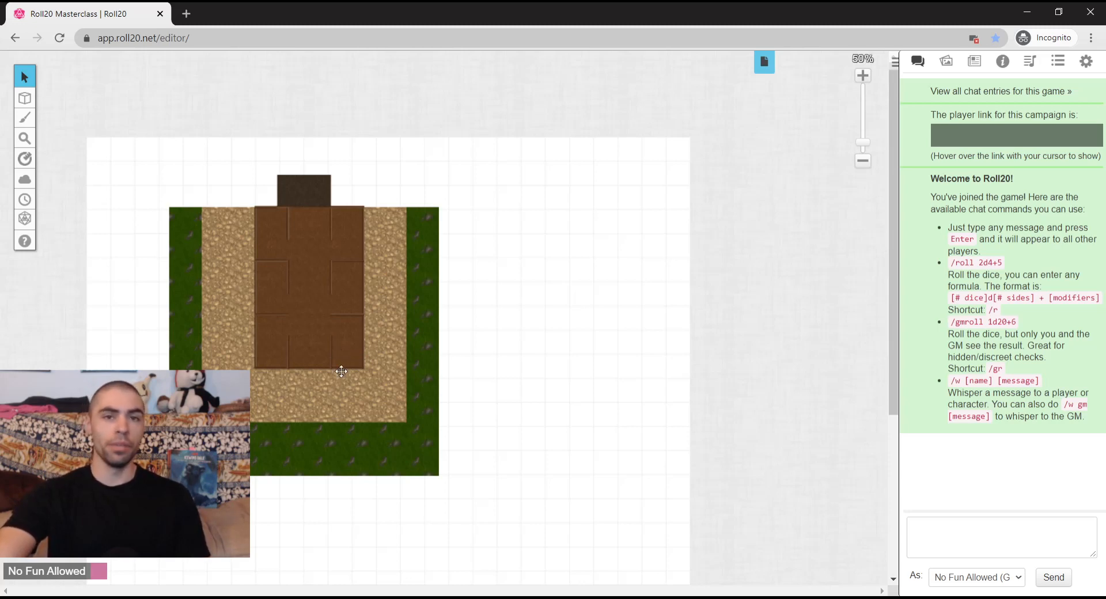
{"action": "left_click_drag", "start_coordinate": [342, 373], "coordinate": [417, 419]}
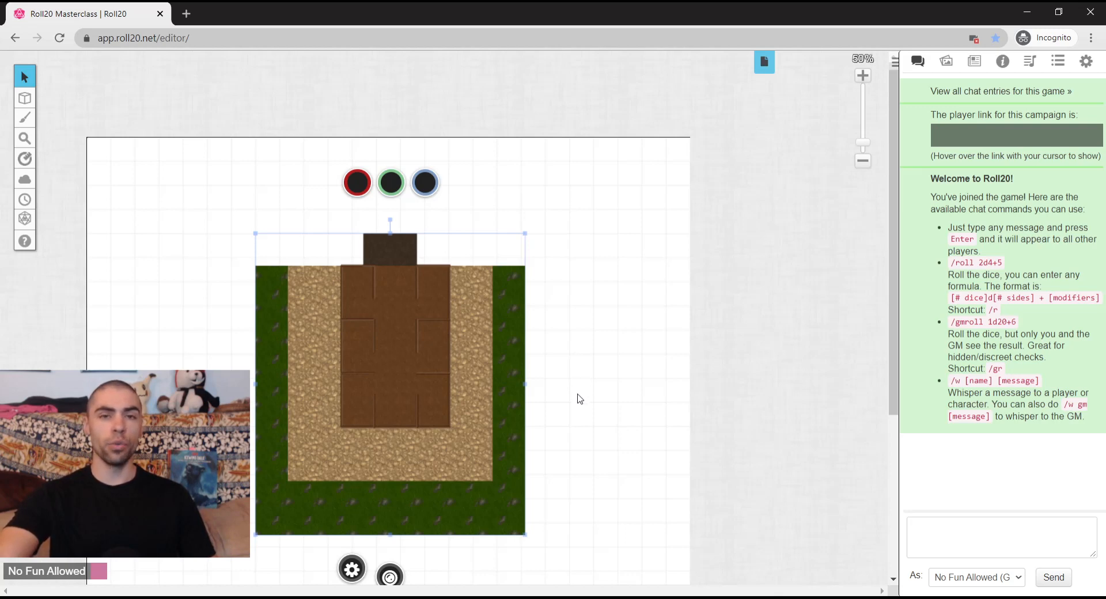
{"action": "scroll", "coordinate": [544, 433], "scroll_direction": "down", "scroll_amount": 2}
{"action": "scroll", "coordinate": [532, 441], "scroll_direction": "up", "scroll_amount": 2}
{"action": "left_click", "coordinate": [558, 431]}
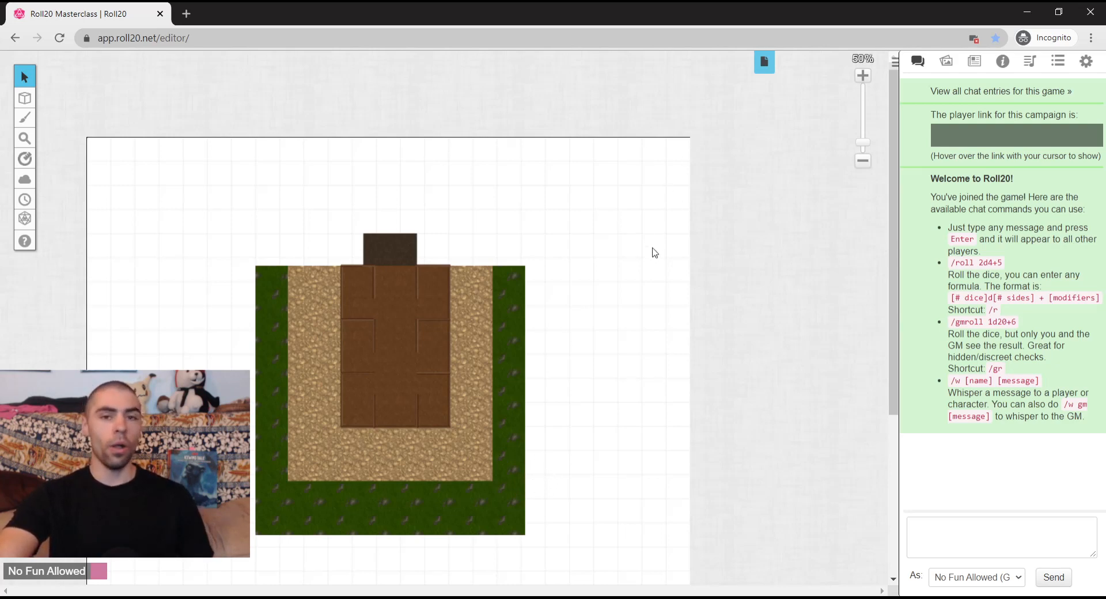
Step: Set the Start page's height to 28 cells in its page settings and close the page list
{"action": "left_click", "coordinate": [764, 62]}
{"action": "mouse_move", "coordinate": [176, 95]}
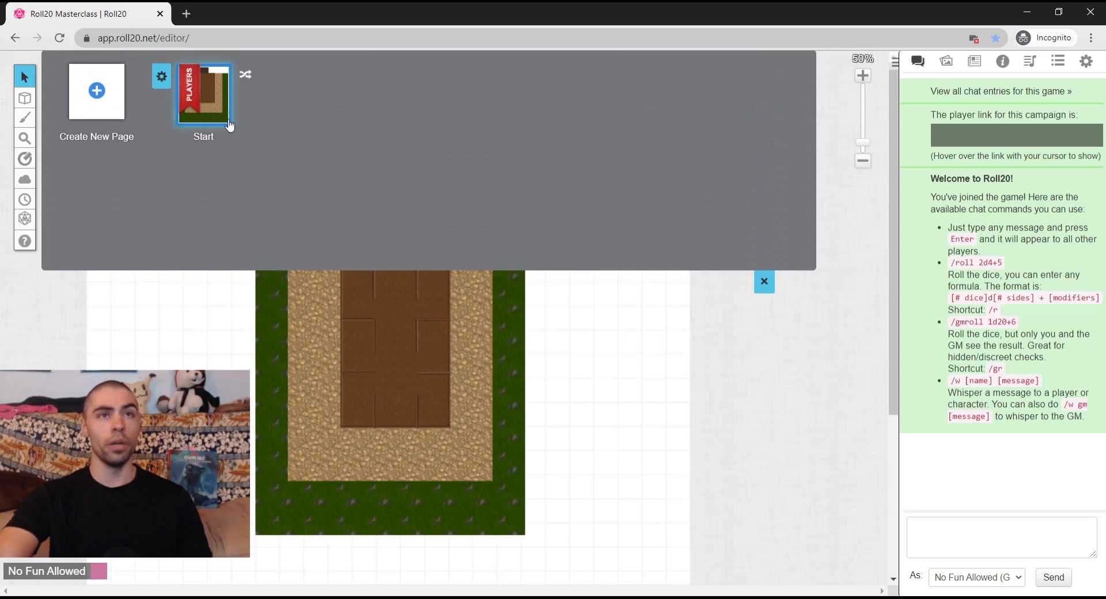
{"action": "left_click", "coordinate": [161, 79]}
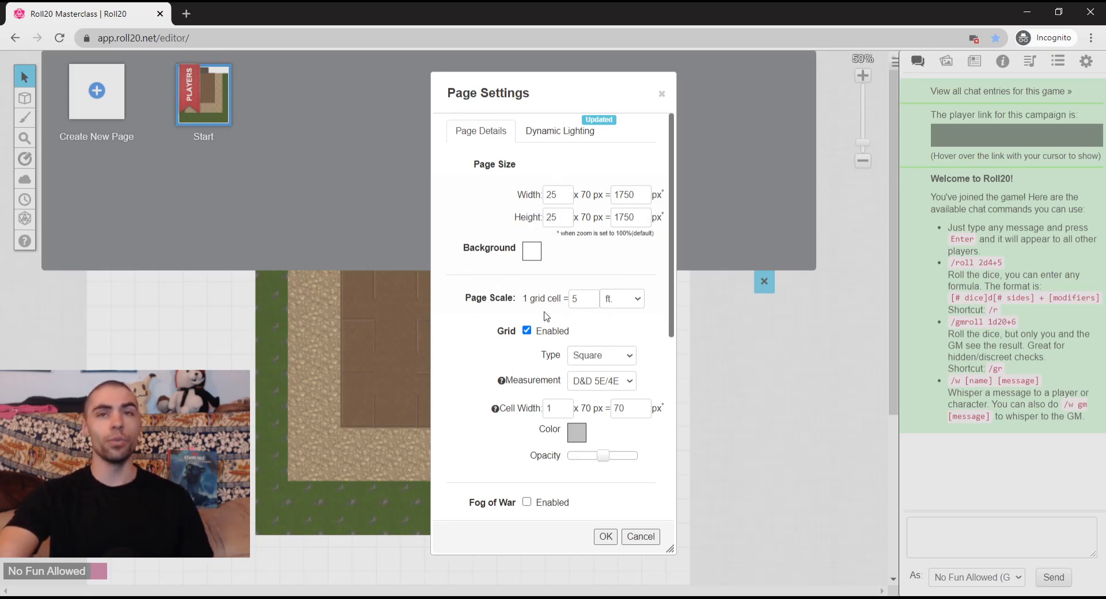
{"action": "left_click", "coordinate": [565, 215]}
{"action": "left_click", "coordinate": [567, 215]}
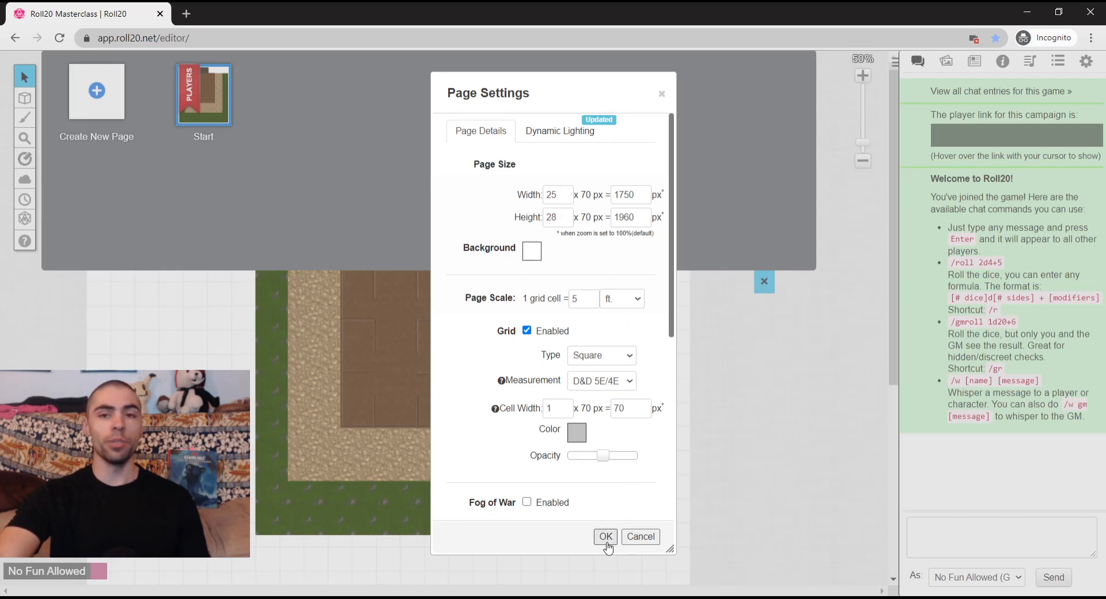
{"action": "left_click", "coordinate": [606, 537]}
{"action": "left_click", "coordinate": [764, 281]}
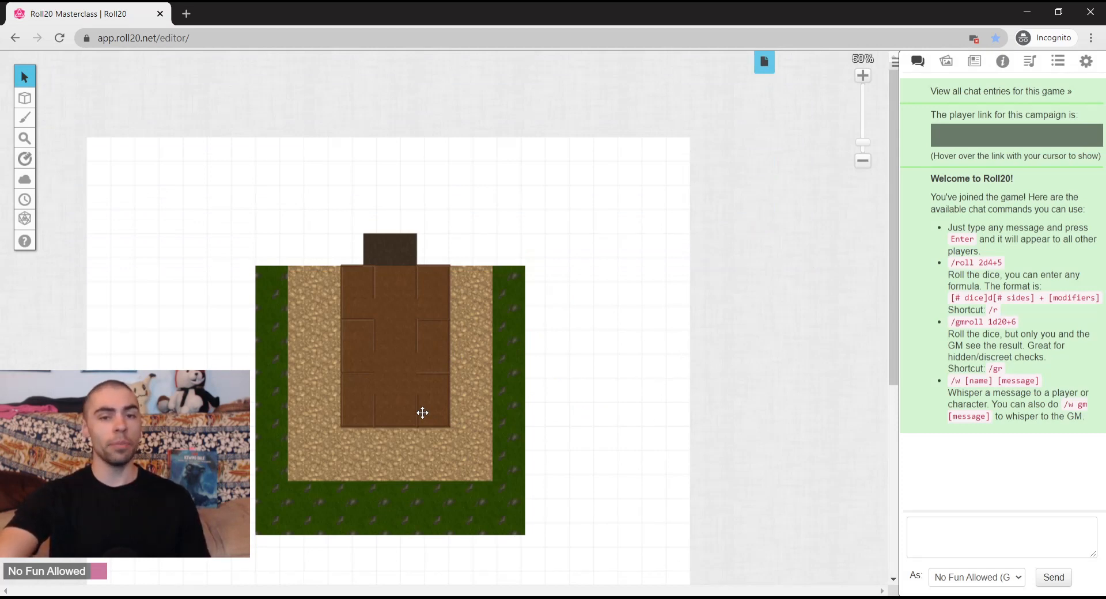
Step: Move the map image to the page's upper-left corner and stretch it by hand to fill the whole page
{"action": "left_click_drag", "start_coordinate": [441, 447], "coordinate": [276, 364]}
{"action": "scroll", "coordinate": [340, 415], "scroll_direction": "down", "scroll_amount": 3}
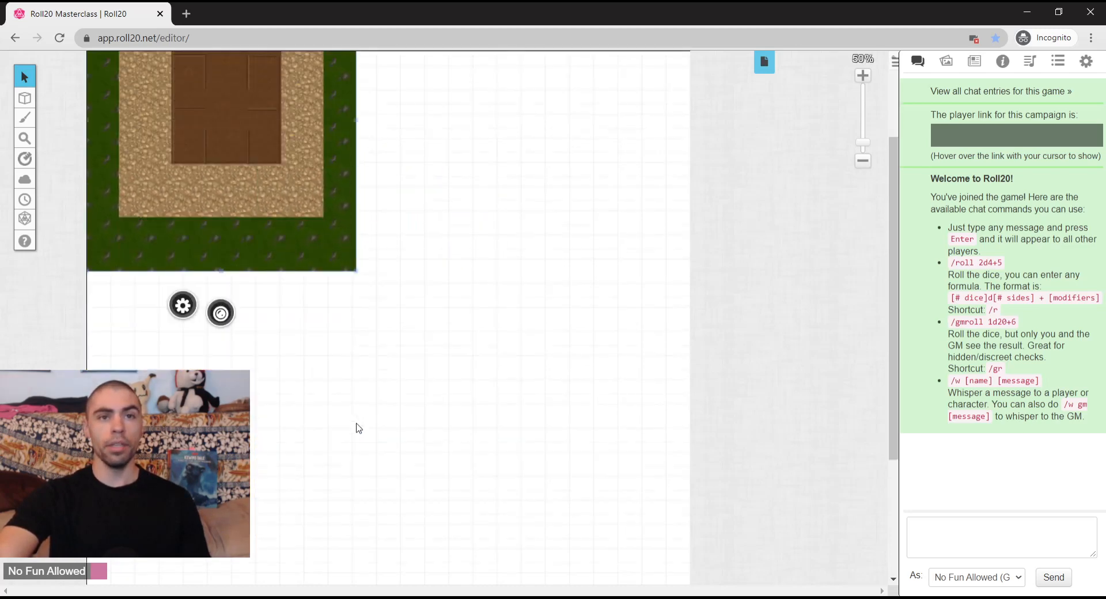
{"action": "left_click_drag", "start_coordinate": [357, 272], "coordinate": [697, 463]}
{"action": "scroll", "coordinate": [495, 553], "scroll_direction": "up", "scroll_amount": 5}
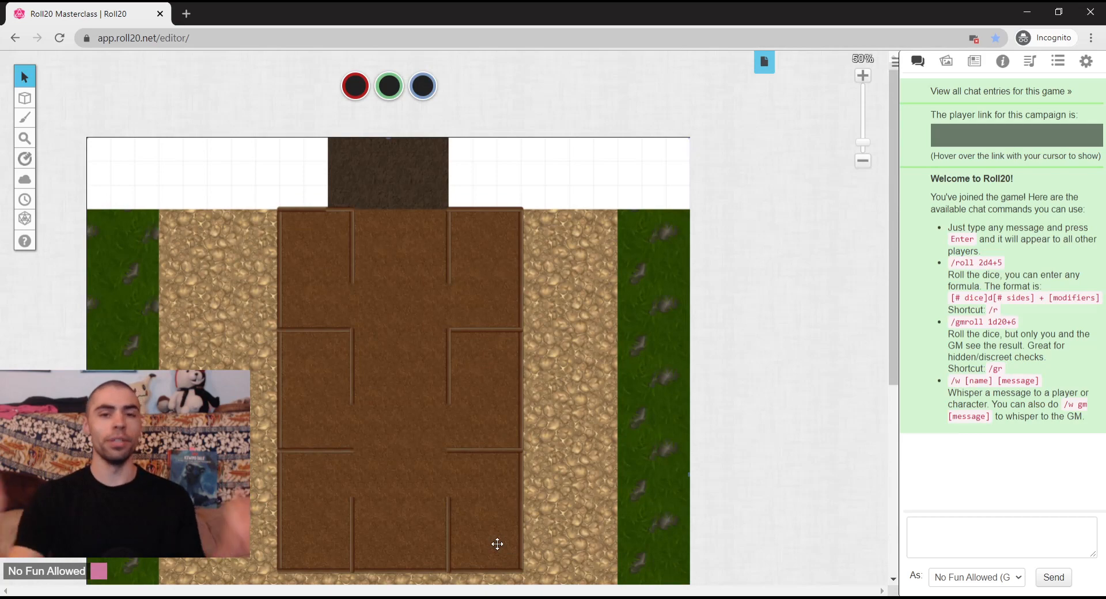
Step: Set the map image's dimensions to 25 units wide by 28 units high and align it with the page edges
{"action": "right_click", "coordinate": [418, 337]}
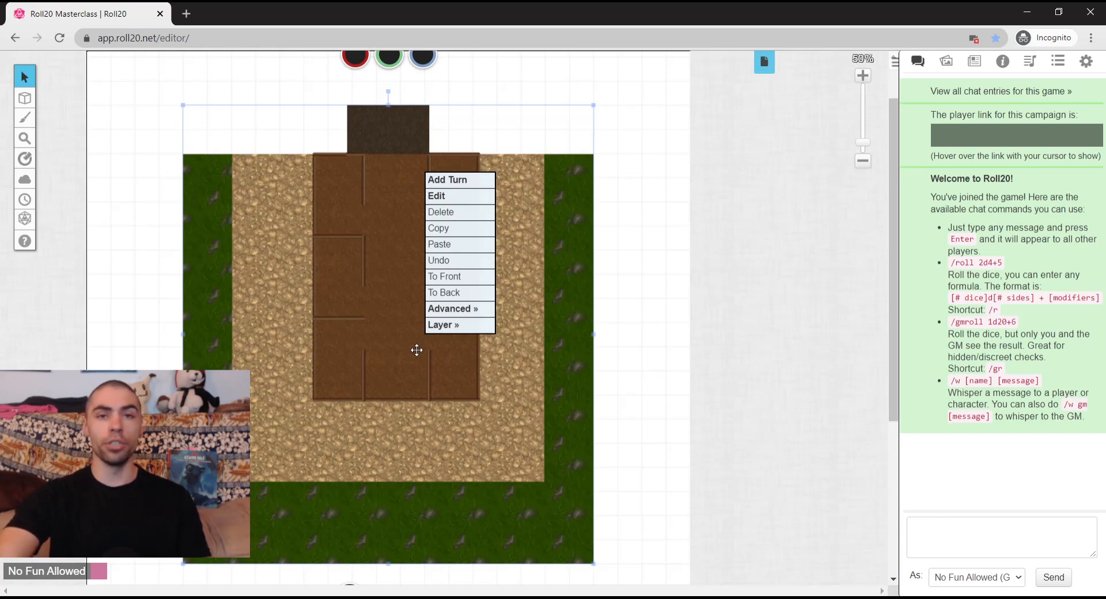
{"action": "mouse_move", "coordinate": [461, 311]}
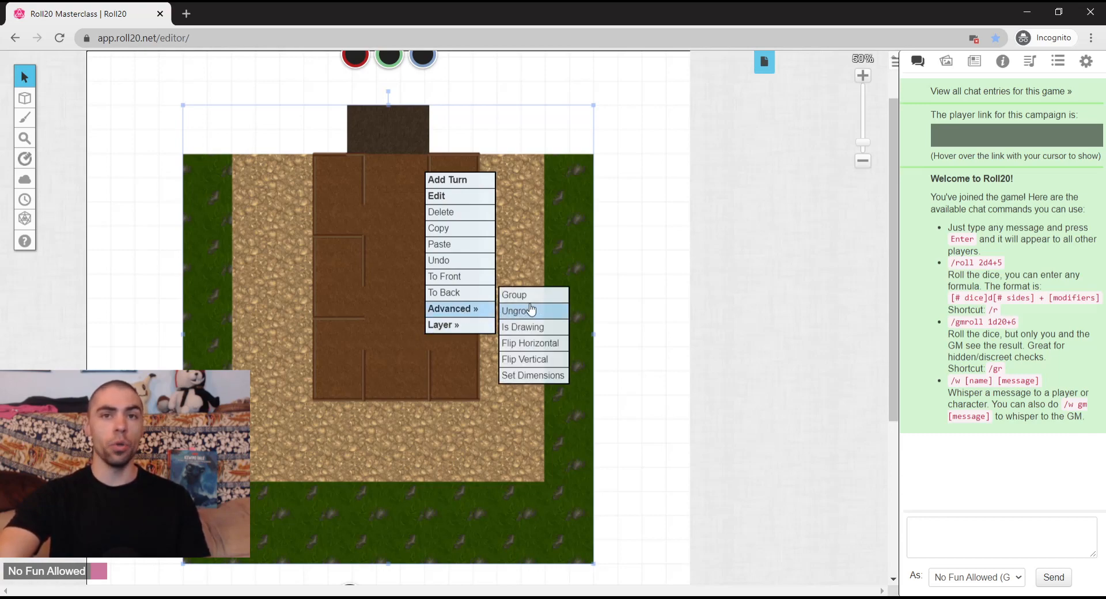
{"action": "left_click", "coordinate": [535, 378]}
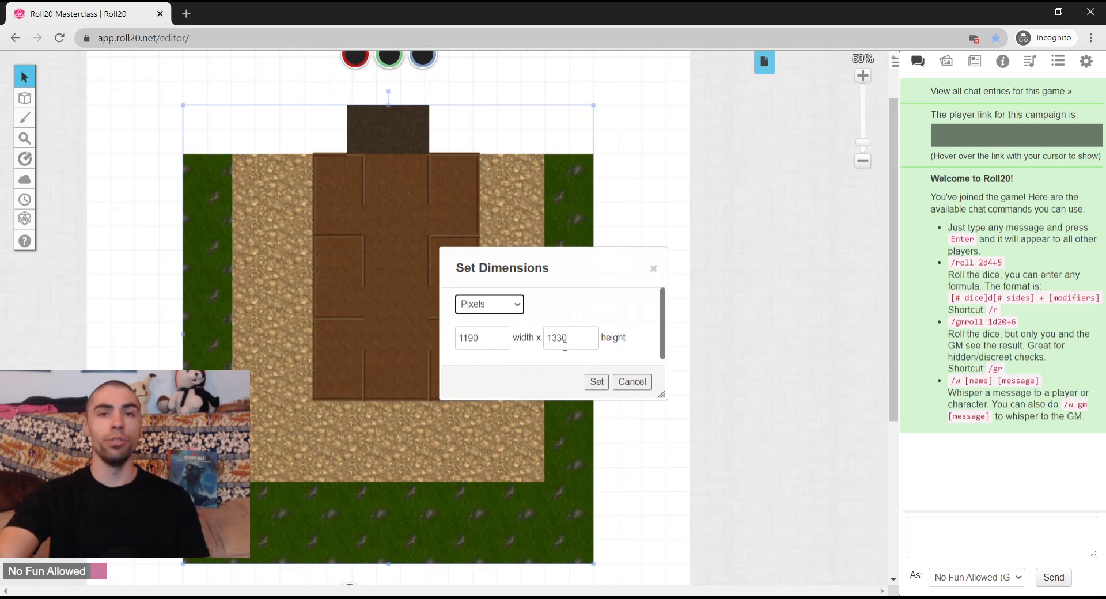
{"action": "left_click", "coordinate": [509, 316]}
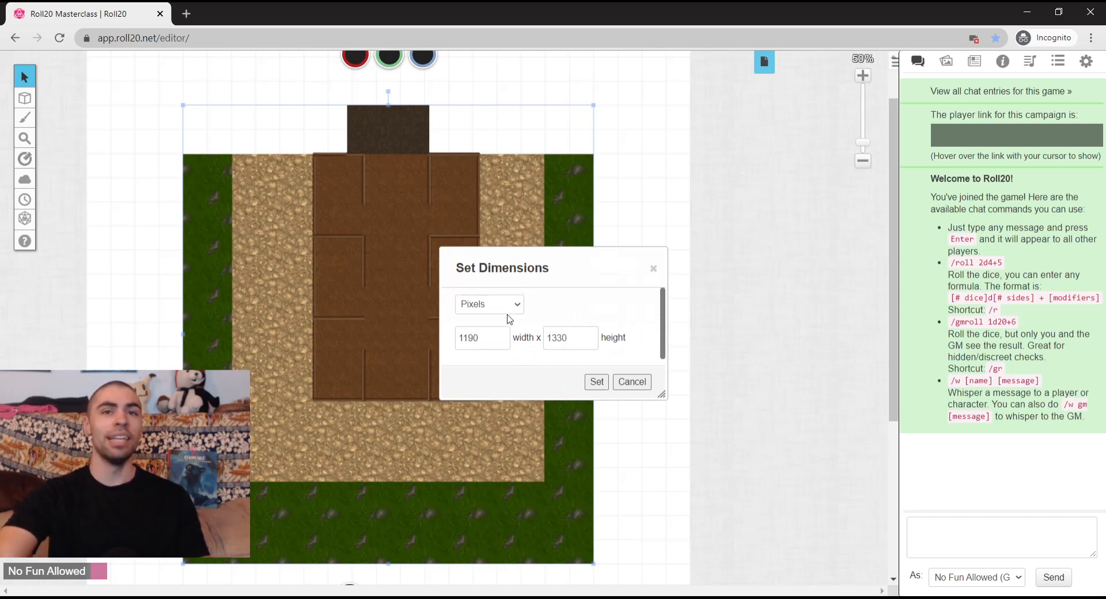
{"action": "left_click", "coordinate": [499, 332]}
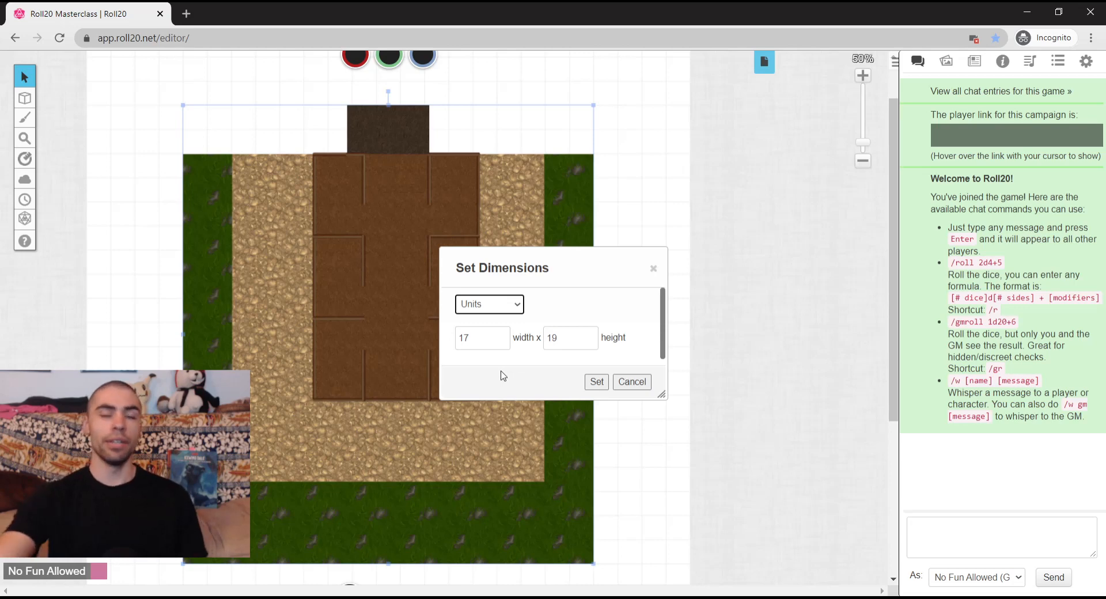
{"action": "key", "text": "Tab"}
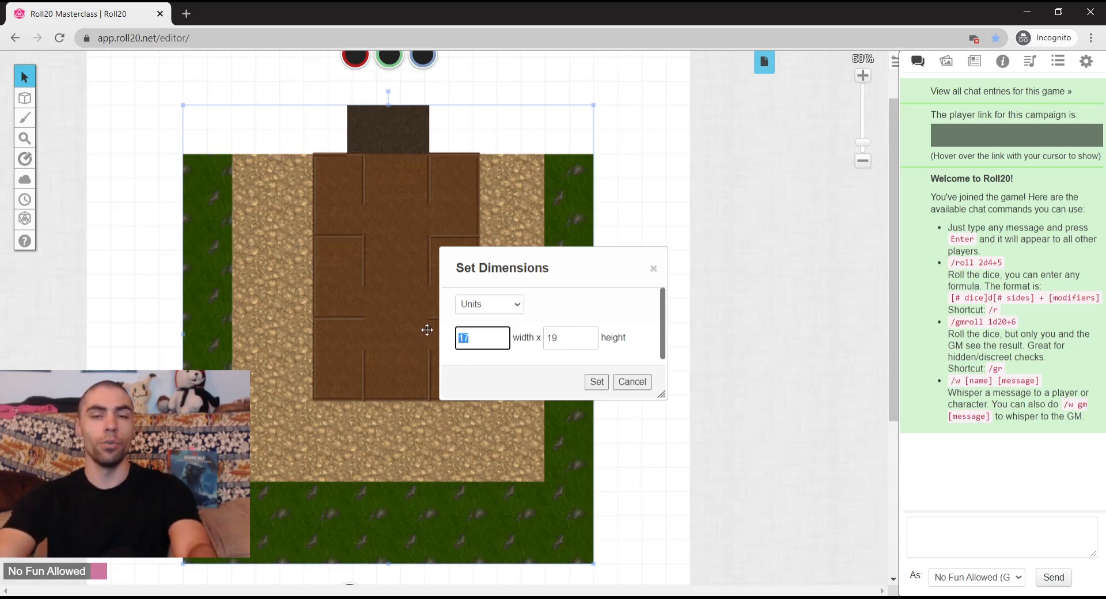
{"action": "type", "text": "25"}
{"action": "key", "text": "Tab"}
{"action": "type", "text": "25"}
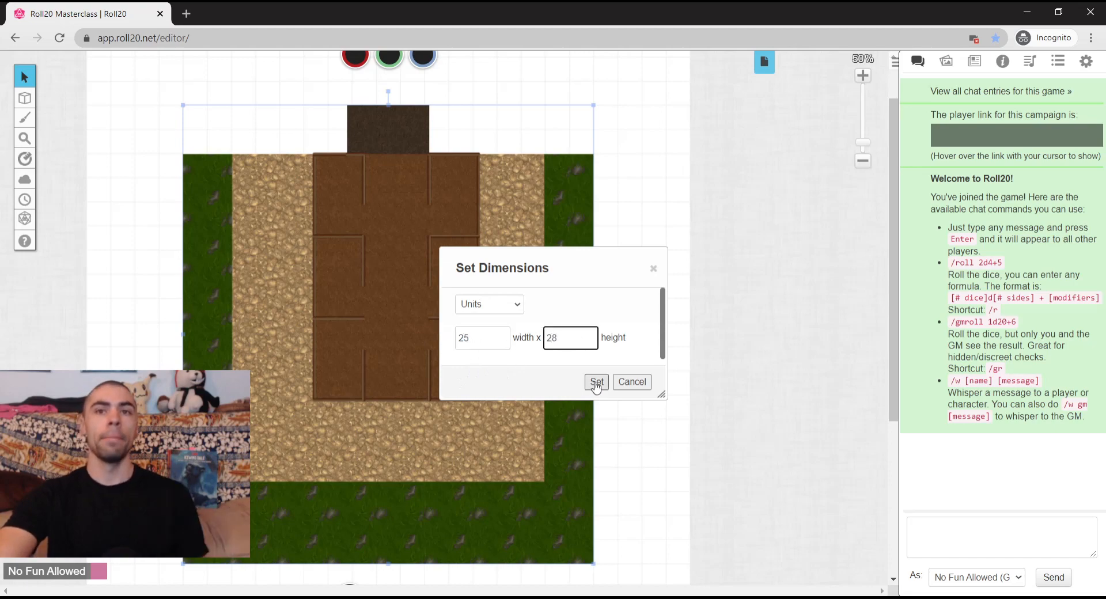
{"action": "left_click", "coordinate": [597, 382]}
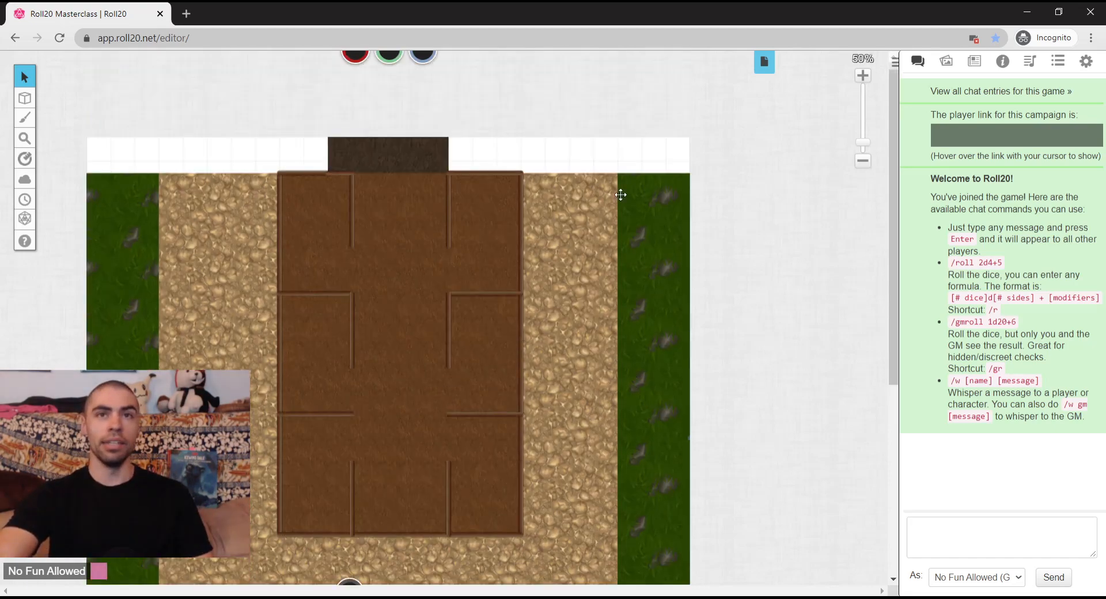
{"action": "scroll", "coordinate": [438, 315], "scroll_direction": "down", "scroll_amount": 6}
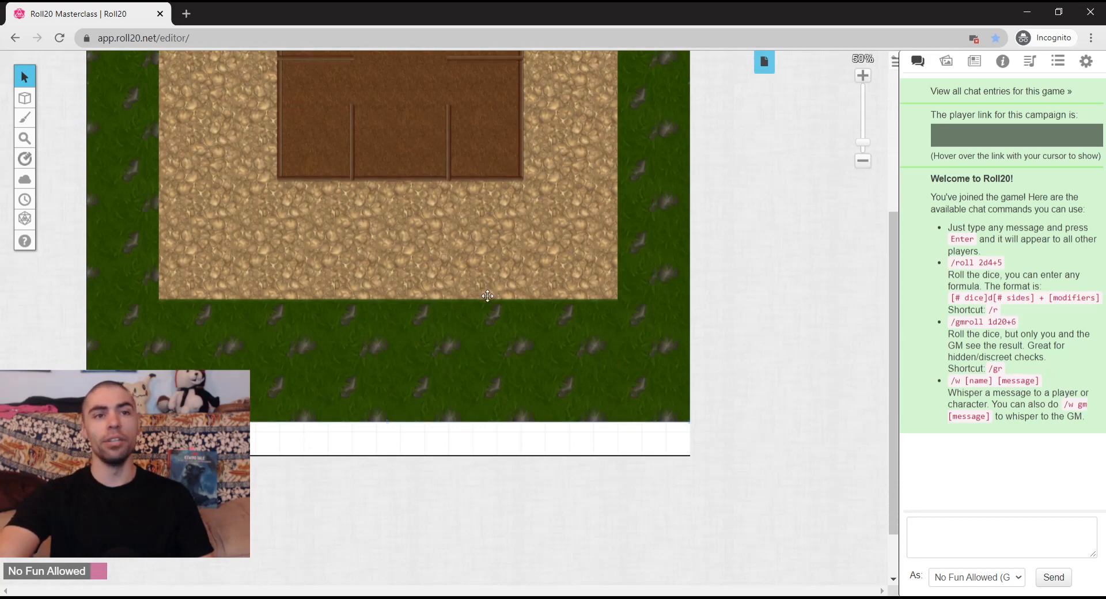
{"action": "scroll", "coordinate": [486, 299], "scroll_direction": "up", "scroll_amount": 7}
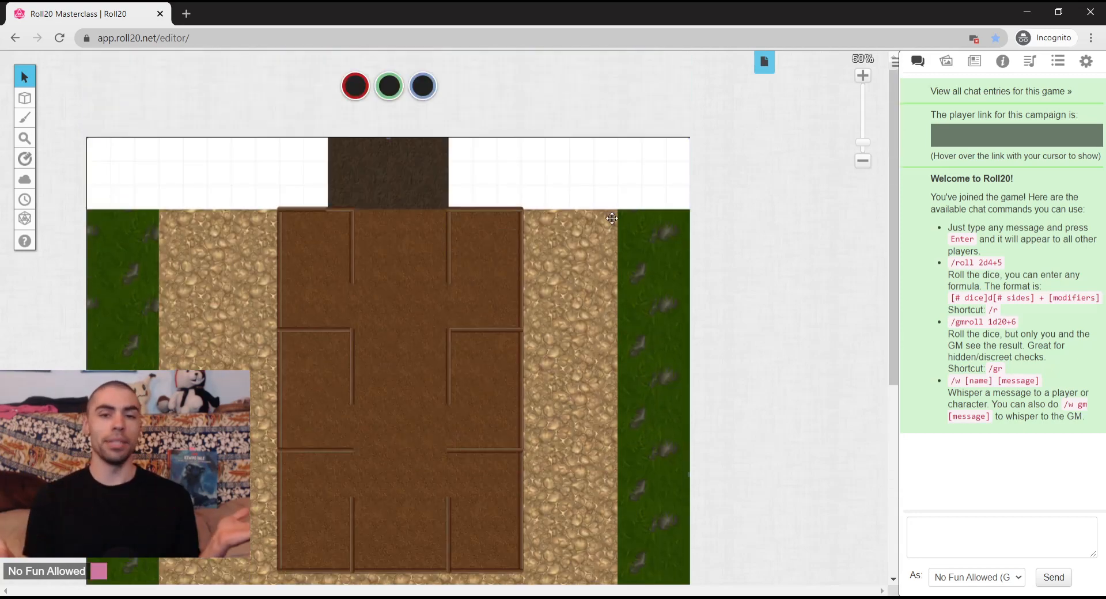
Step: Move the map image to the Map Layer
{"action": "scroll", "coordinate": [525, 378], "scroll_direction": "down", "scroll_amount": 2}
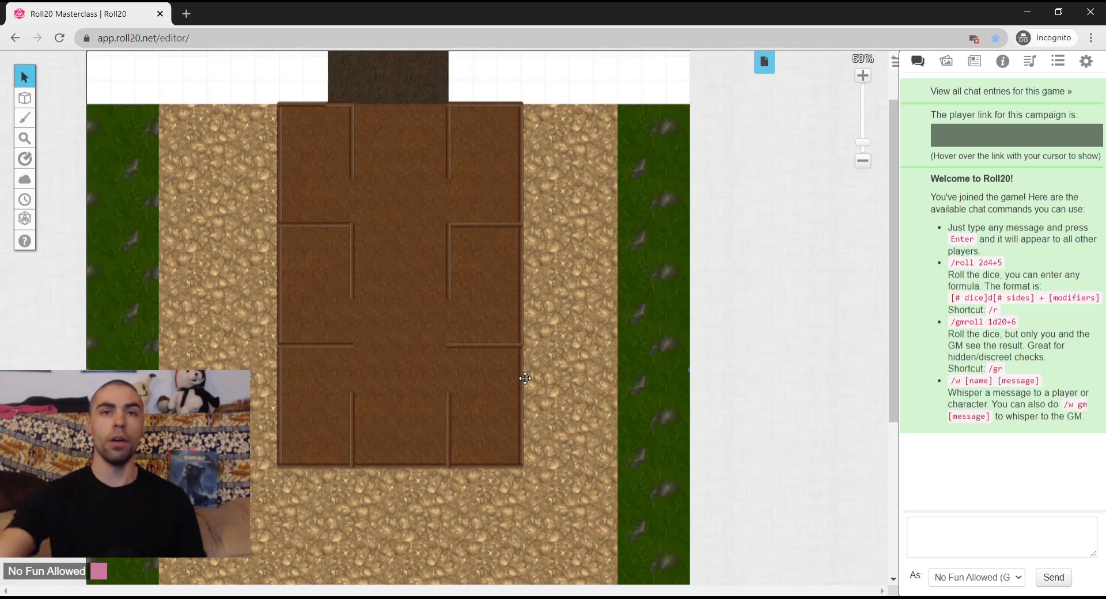
{"action": "scroll", "coordinate": [525, 378], "scroll_direction": "up", "scroll_amount": 2}
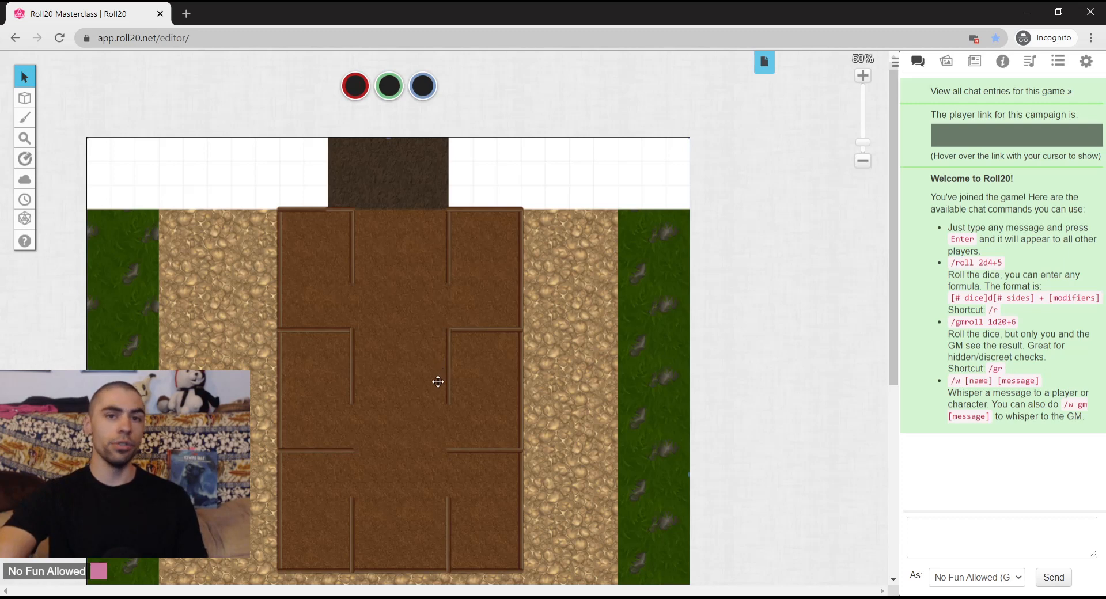
{"action": "right_click", "coordinate": [439, 415]}
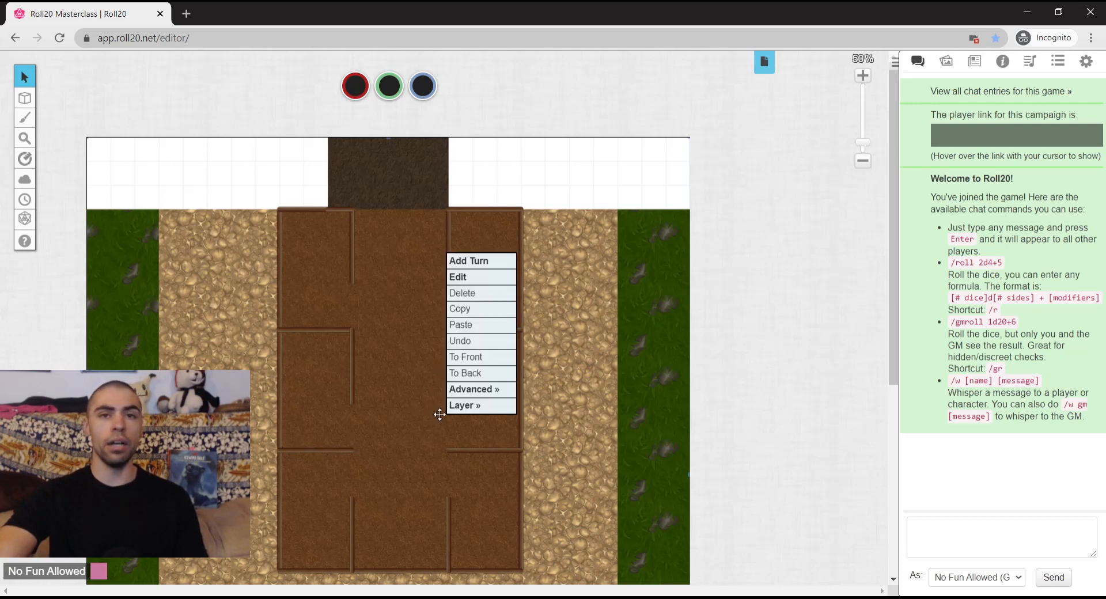
{"action": "mouse_move", "coordinate": [476, 410]}
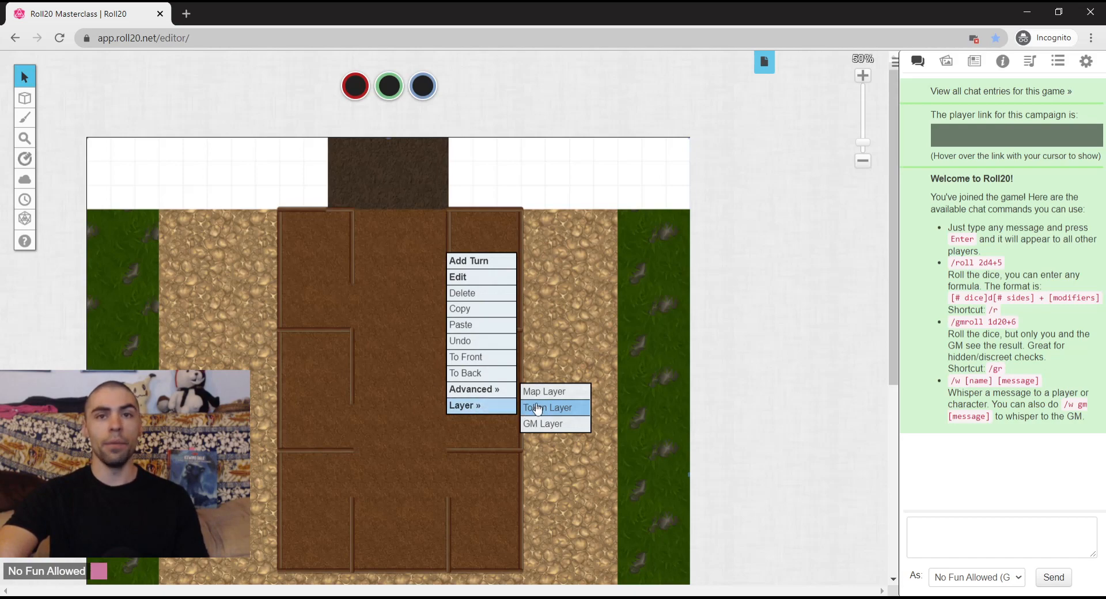
{"action": "left_click", "coordinate": [579, 397]}
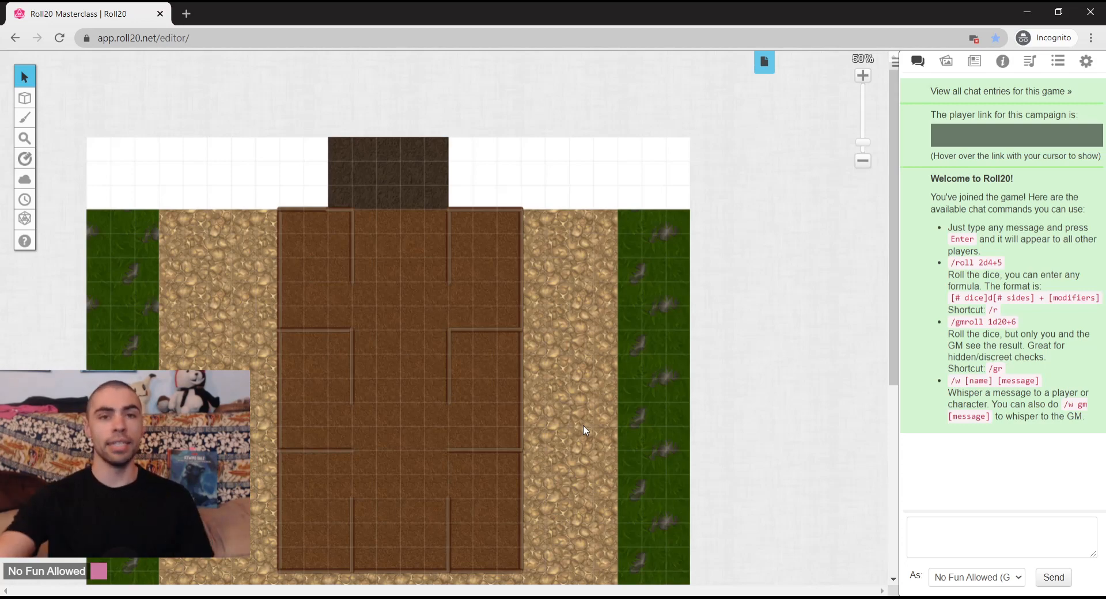
Step: Measure a diagonal across two grid squares on the wooden floor with the ruler, then return to the Select tool
{"action": "scroll", "coordinate": [562, 507], "scroll_direction": "up", "scroll_amount": 2}
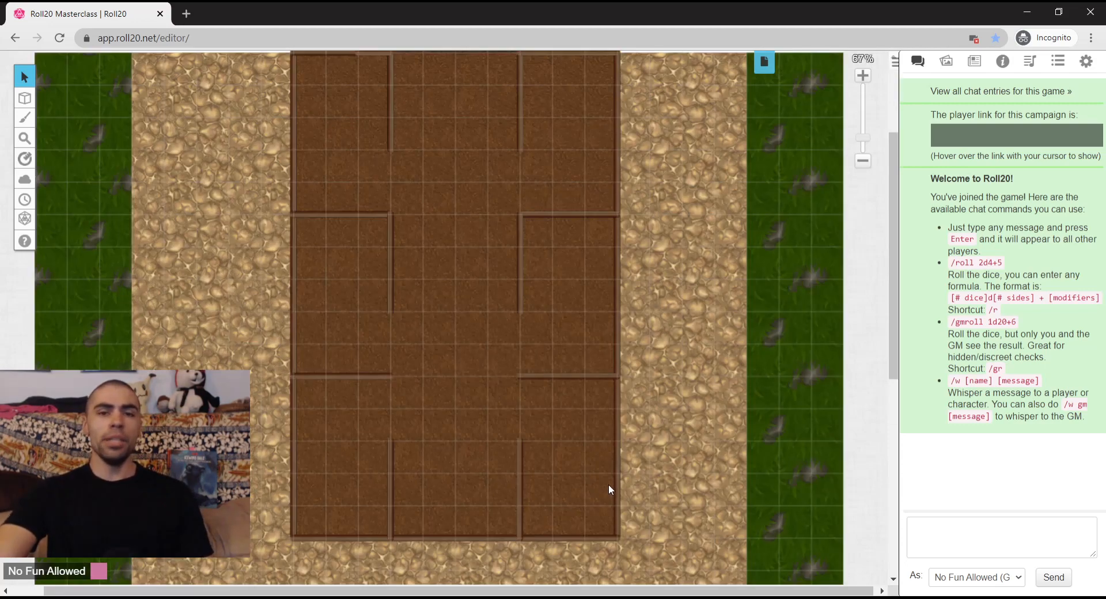
{"action": "key", "text": "q"}
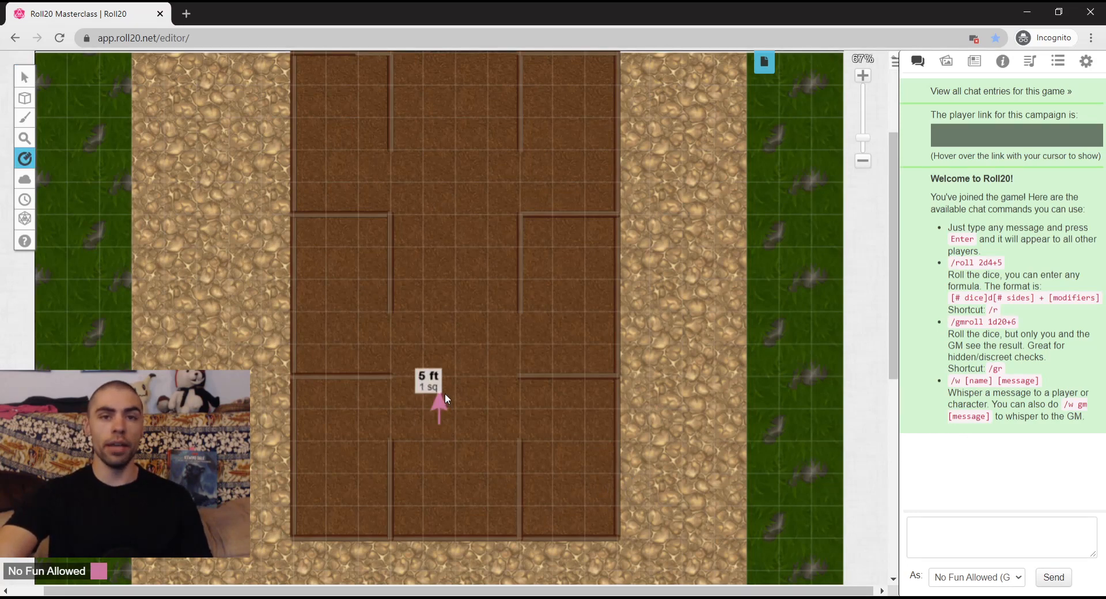
{"action": "left_click_drag", "start_coordinate": [445, 394], "coordinate": [506, 363]}
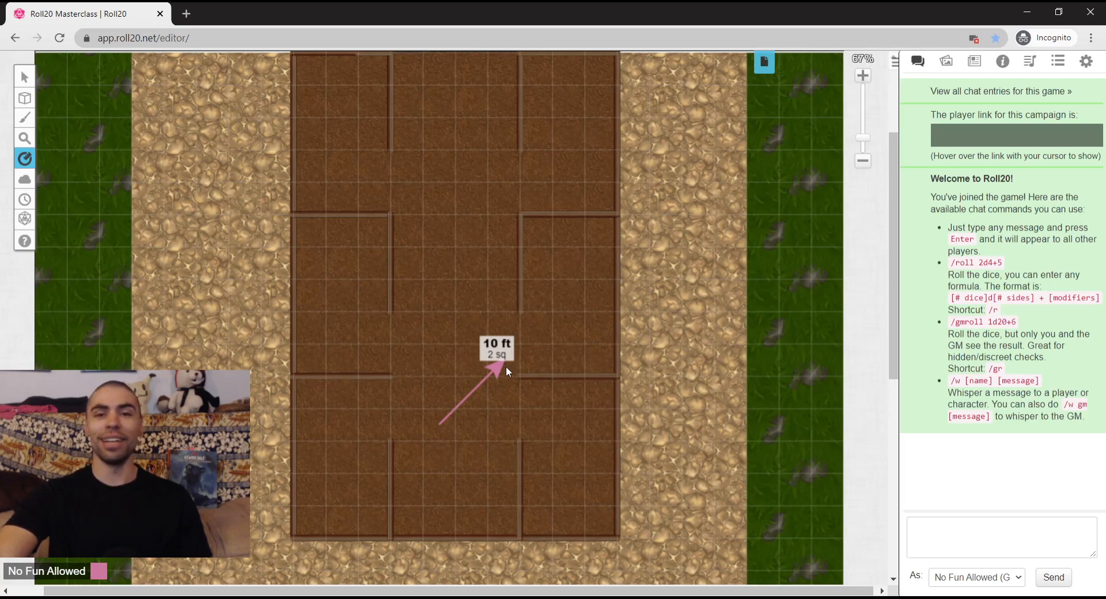
{"action": "left_click_drag", "start_coordinate": [507, 368], "coordinate": [508, 364]}
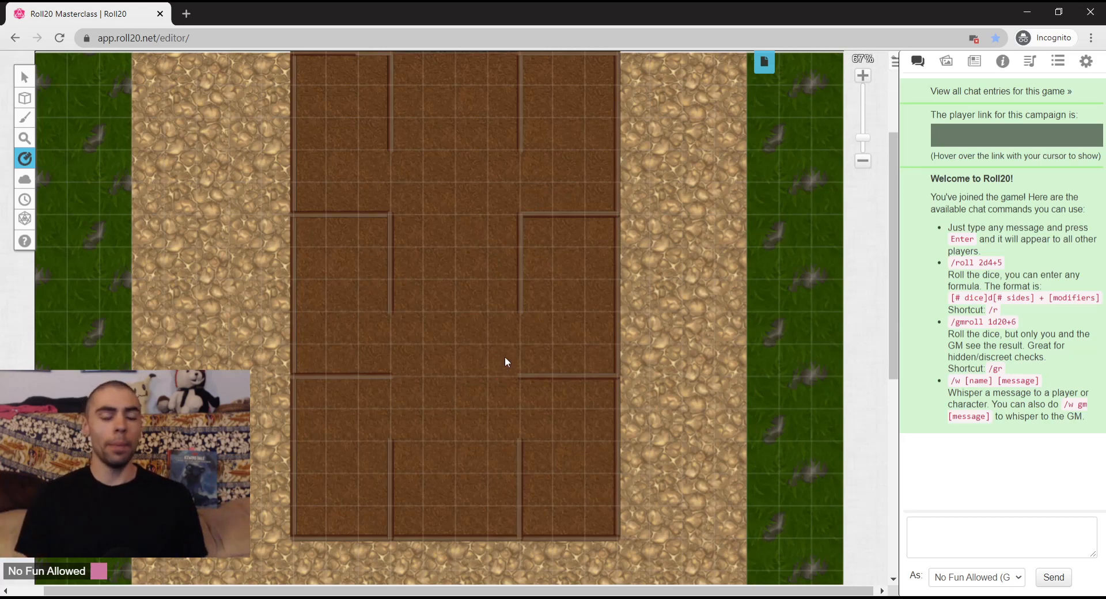
{"action": "left_click", "coordinate": [84, 65]}
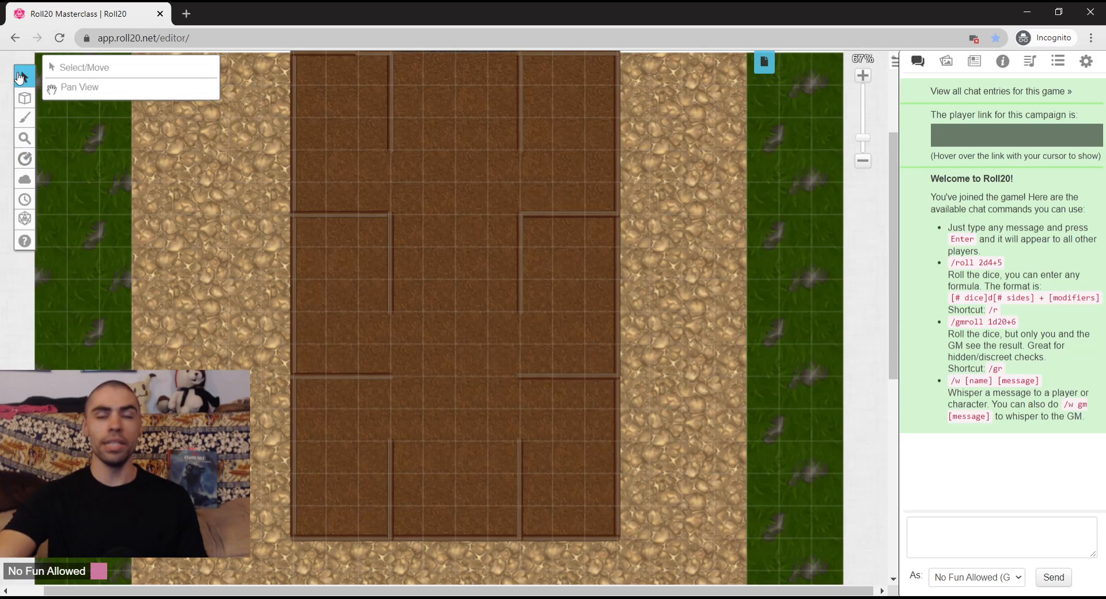
Step: Try the Hex (V) and Hex (H) grid types on the Start page, then apply a Square grid with Euclidean measurement
{"action": "left_click", "coordinate": [764, 62]}
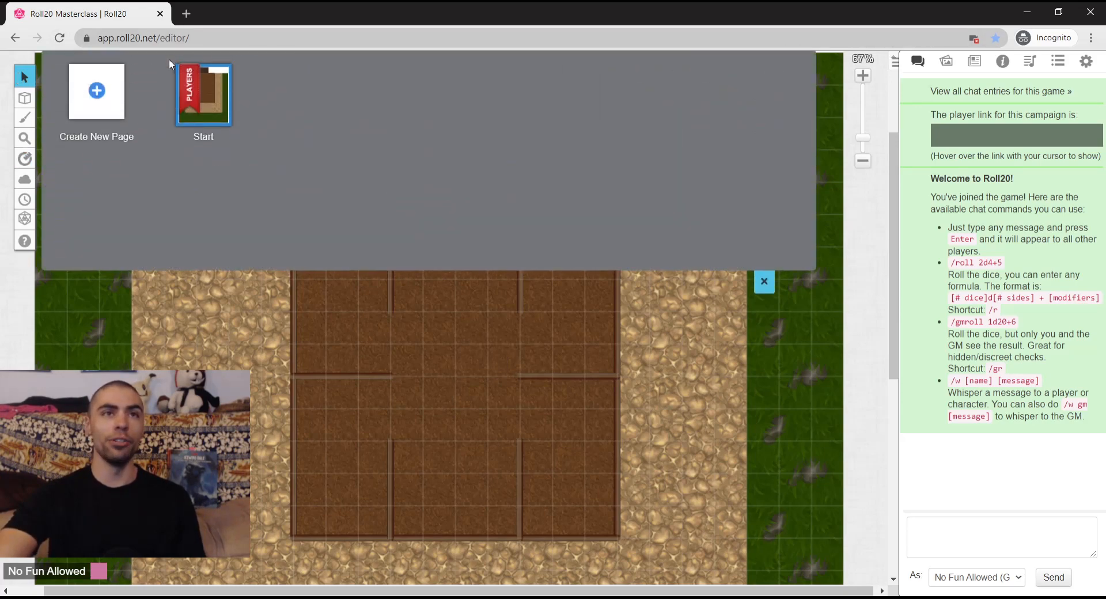
{"action": "left_click", "coordinate": [168, 76]}
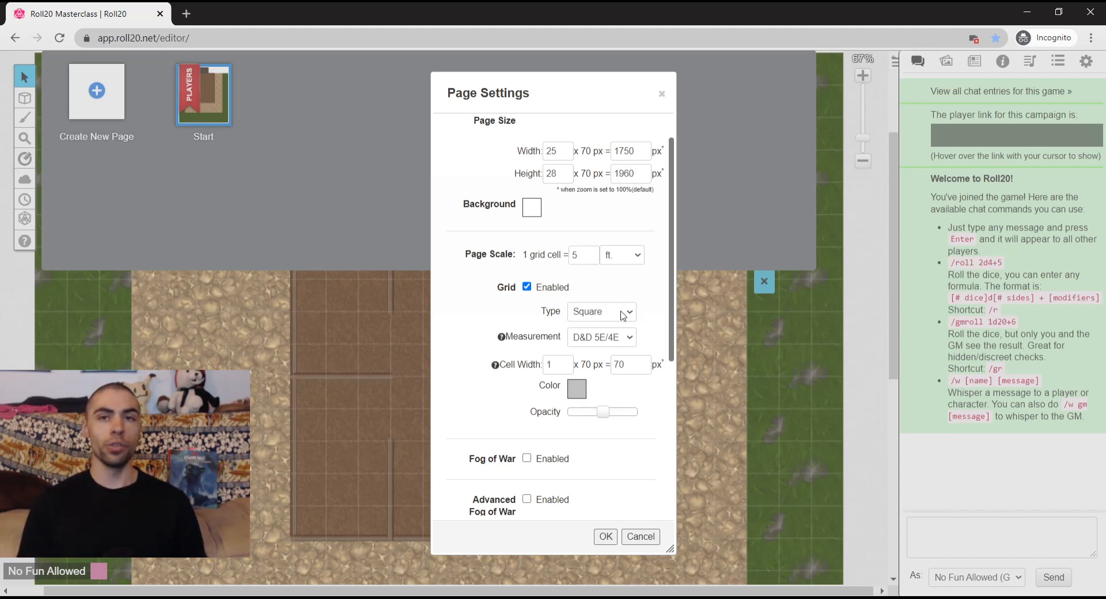
{"action": "left_click", "coordinate": [629, 347]}
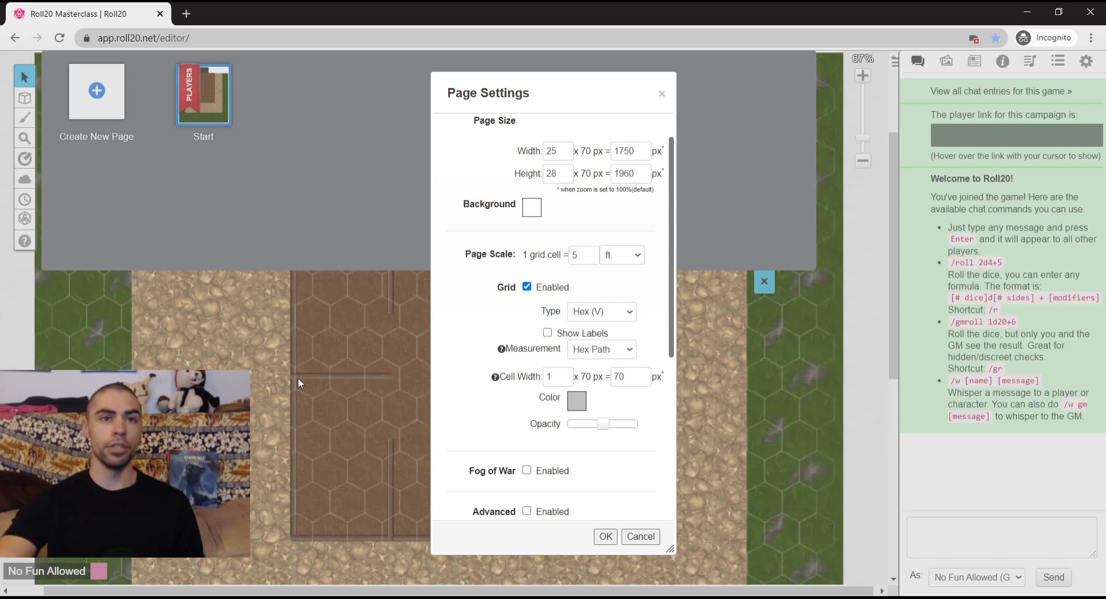
{"action": "left_click", "coordinate": [601, 312]}
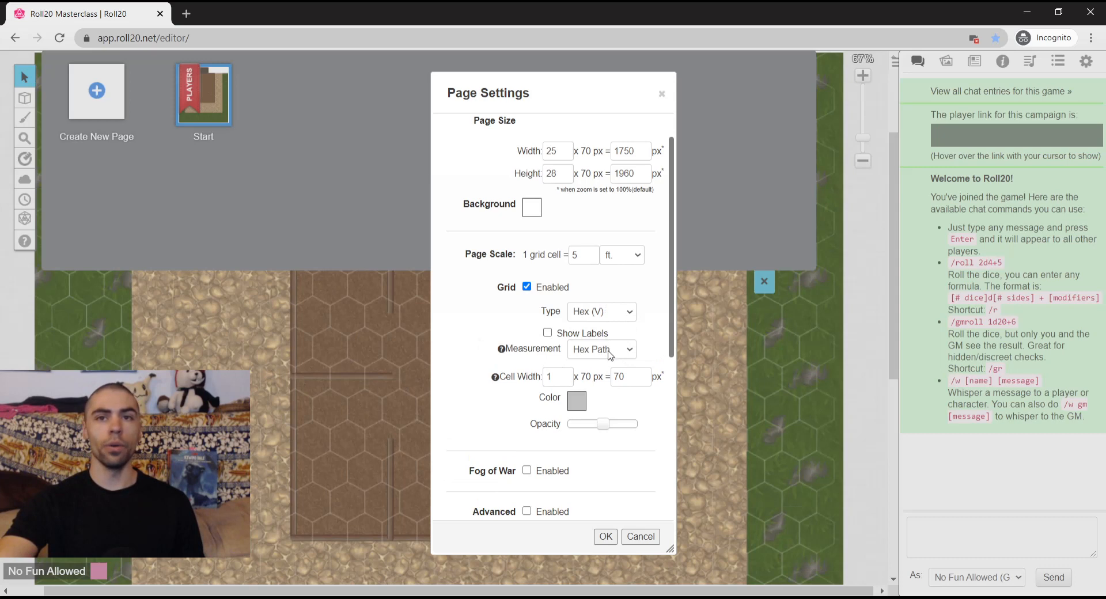
{"action": "left_click", "coordinate": [609, 355]}
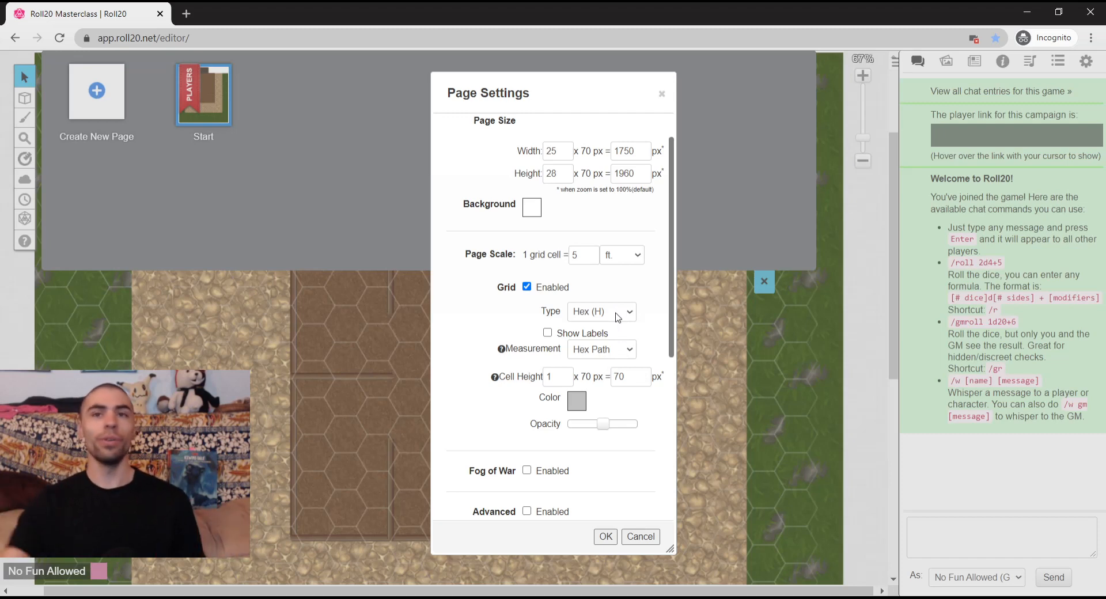
{"action": "left_click", "coordinate": [581, 328]}
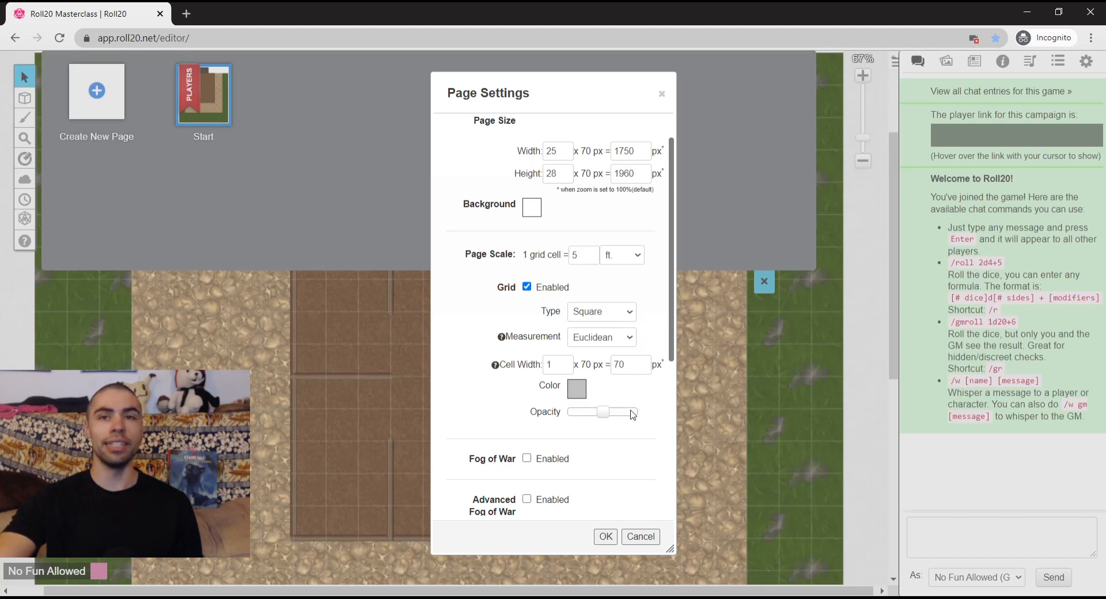
{"action": "left_click", "coordinate": [603, 534]}
Step: Measure the same two-square diagonal on the wooden floor again using the ruler with snap to center
{"action": "mouse_move", "coordinate": [26, 163]}
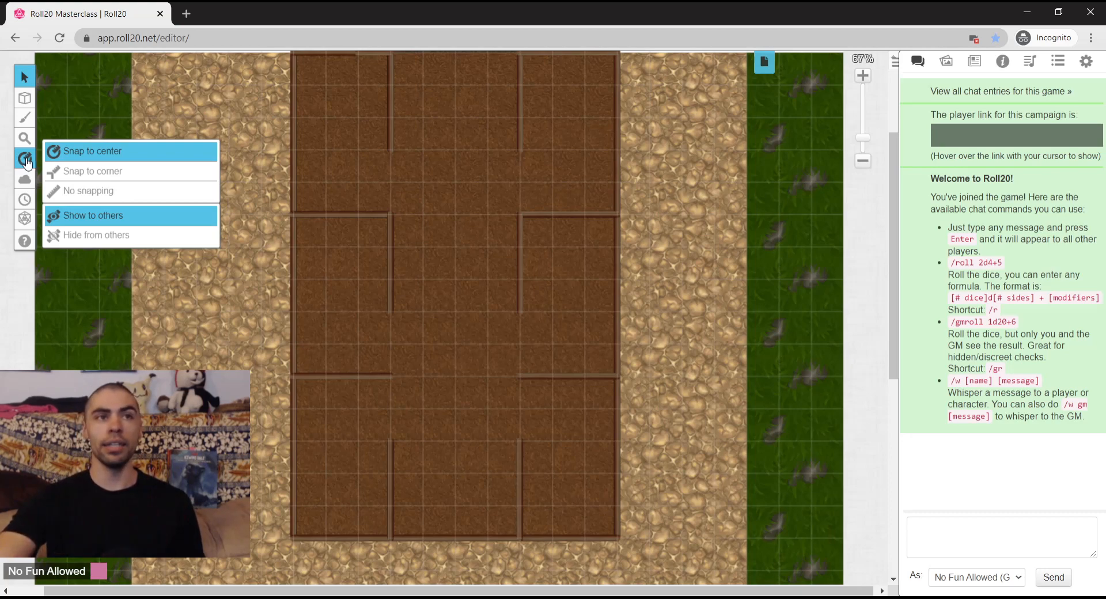
{"action": "left_click", "coordinate": [24, 158]}
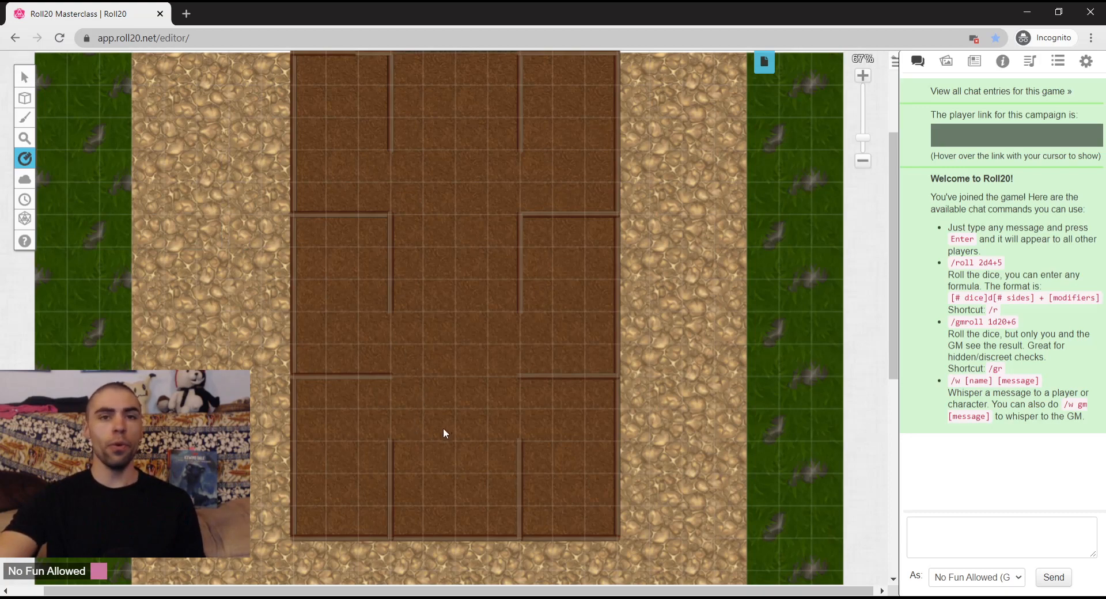
{"action": "mouse_move", "coordinate": [444, 427]}
{"action": "left_mouse_down"}
{"action": "mouse_move", "coordinate": [436, 365]}
{"action": "mouse_move", "coordinate": [506, 362]}
{"action": "left_mouse_up"}
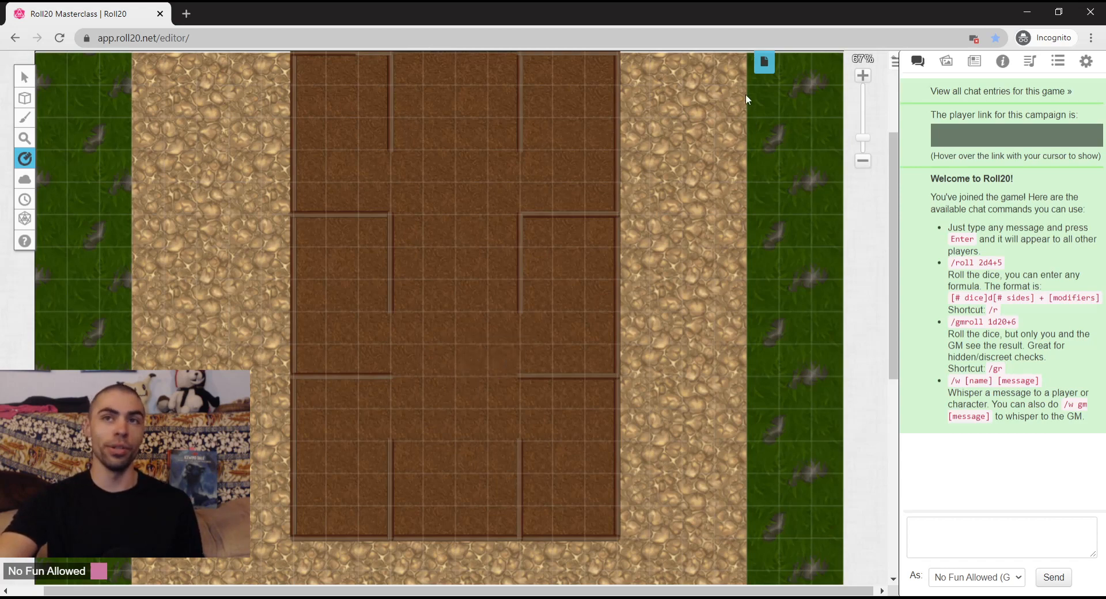
Step: Change the Start page's grid measurement to the Pathfinder/3 option and apply the page settings
{"action": "left_click", "coordinate": [764, 61]}
{"action": "left_click", "coordinate": [170, 83]}
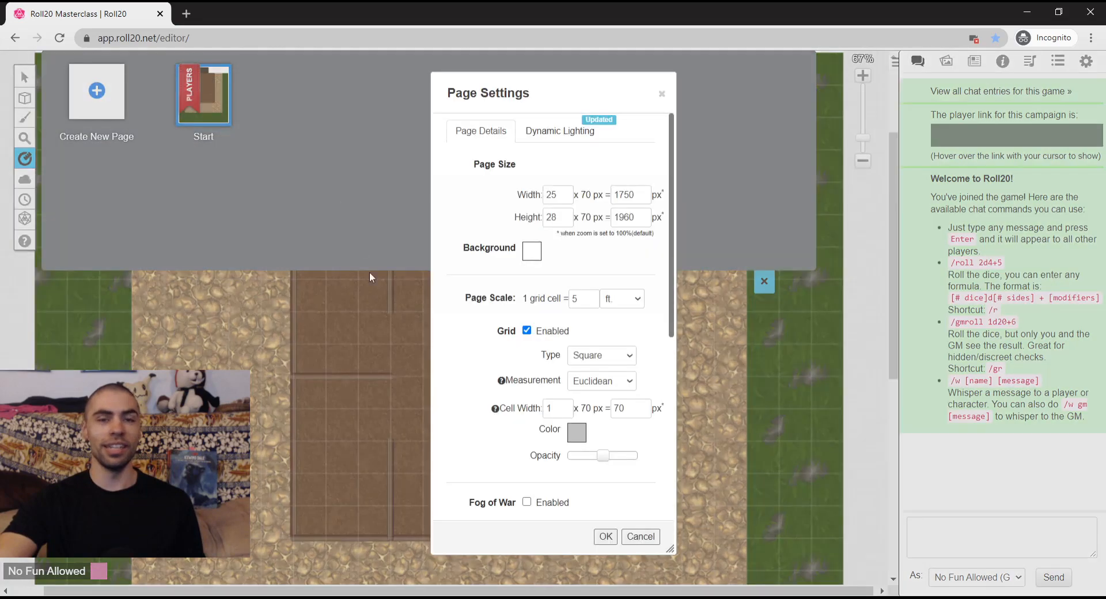
{"action": "left_click", "coordinate": [626, 381]}
{"action": "left_click", "coordinate": [617, 408]}
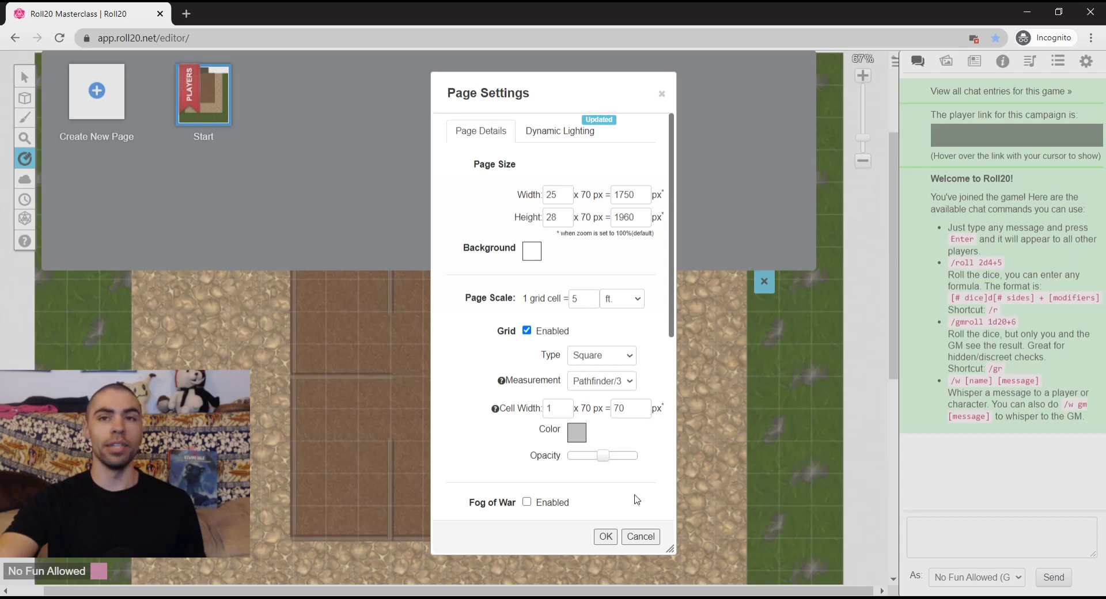
{"action": "left_click", "coordinate": [606, 536]}
{"action": "left_click", "coordinate": [767, 281]}
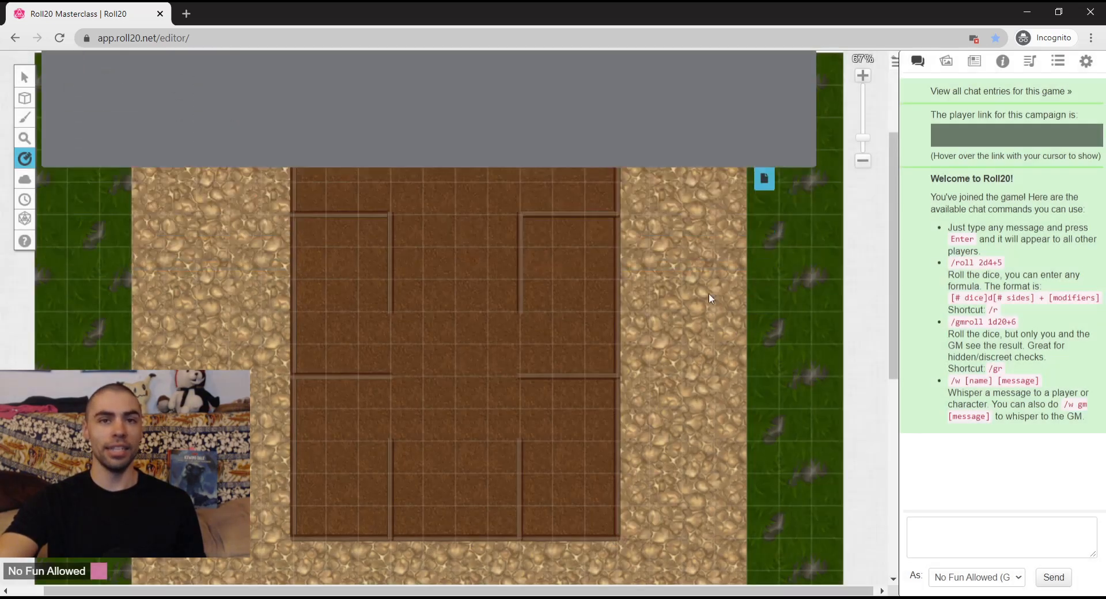
Step: Measure a straight line and a diagonal across two grid squares on the wooden floor with the ruler
{"action": "left_click_drag", "start_coordinate": [429, 430], "coordinate": [447, 425]}
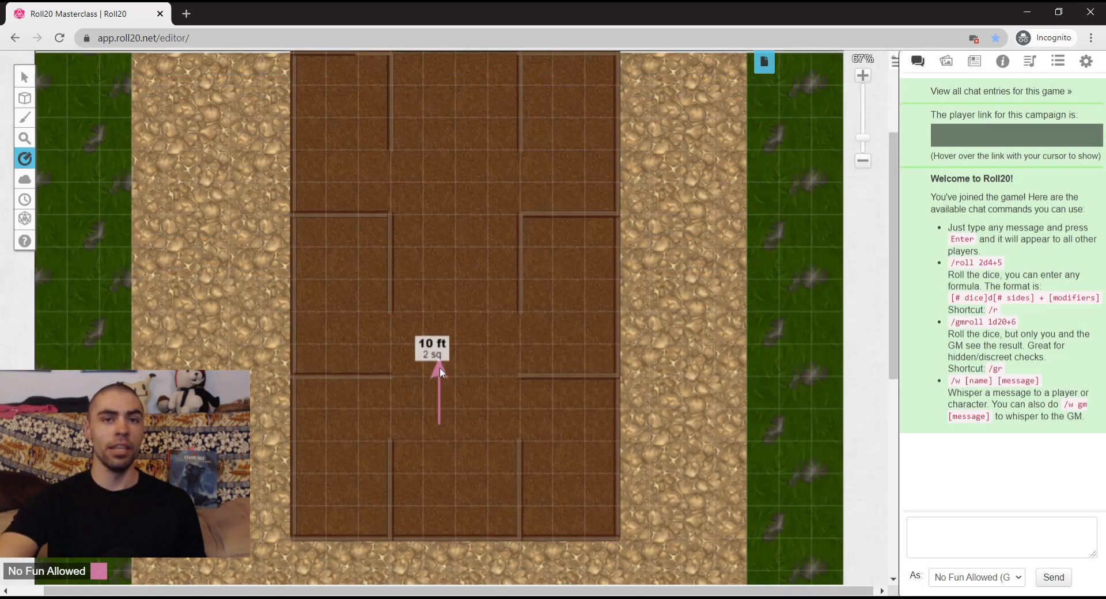
{"action": "left_click_drag", "start_coordinate": [440, 368], "coordinate": [494, 368]}
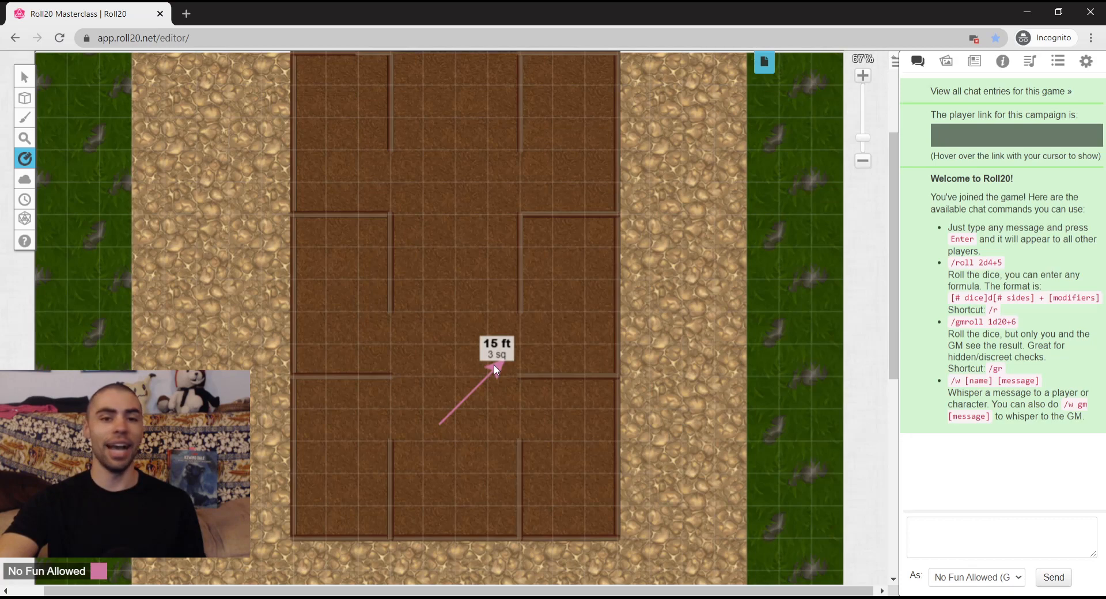
{"action": "left_click_drag", "start_coordinate": [506, 358], "coordinate": [443, 304]}
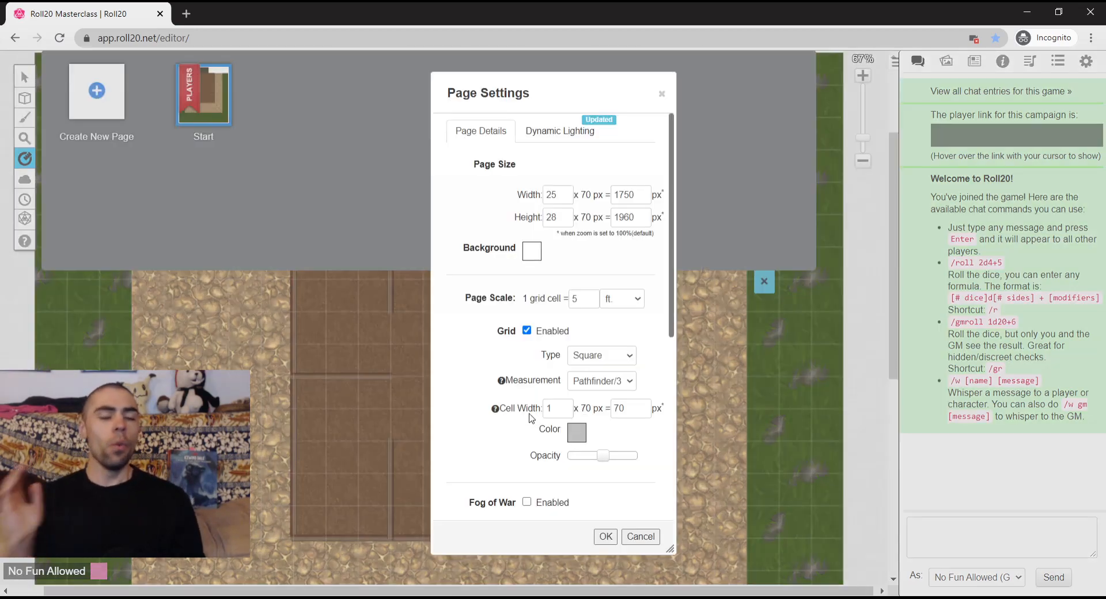
Step: Change the Start page's grid color to red and apply it to the map
{"action": "left_click", "coordinate": [579, 438]}
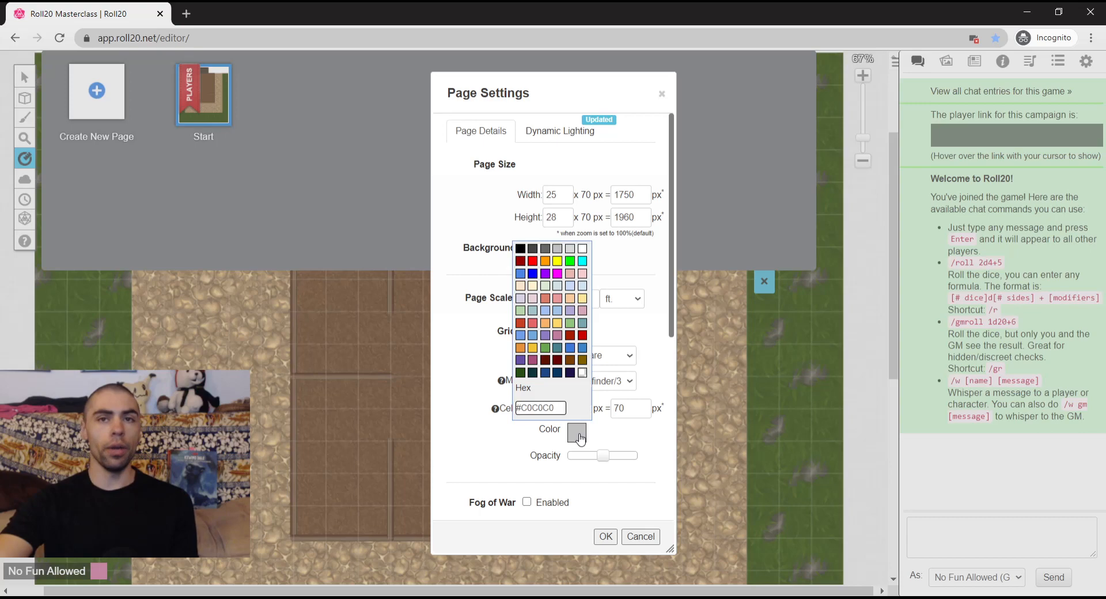
{"action": "left_click", "coordinate": [531, 266]}
{"action": "left_click", "coordinate": [606, 536]}
{"action": "left_click", "coordinate": [764, 281]}
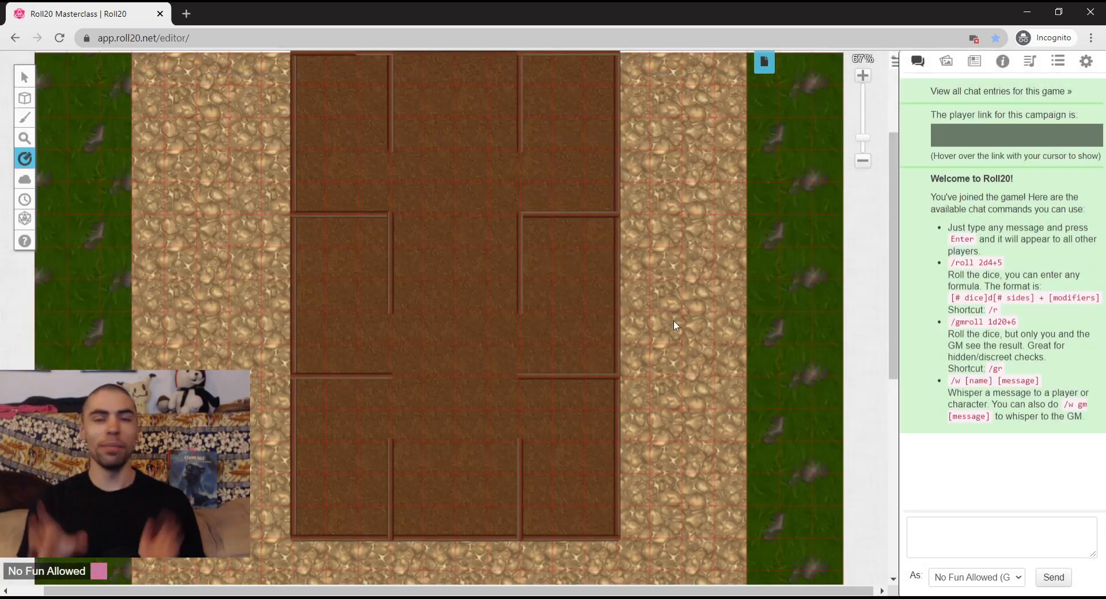
Step: Raise the Start page's grid opacity to the maximum and apply it to the map
{"action": "left_click", "coordinate": [764, 61]}
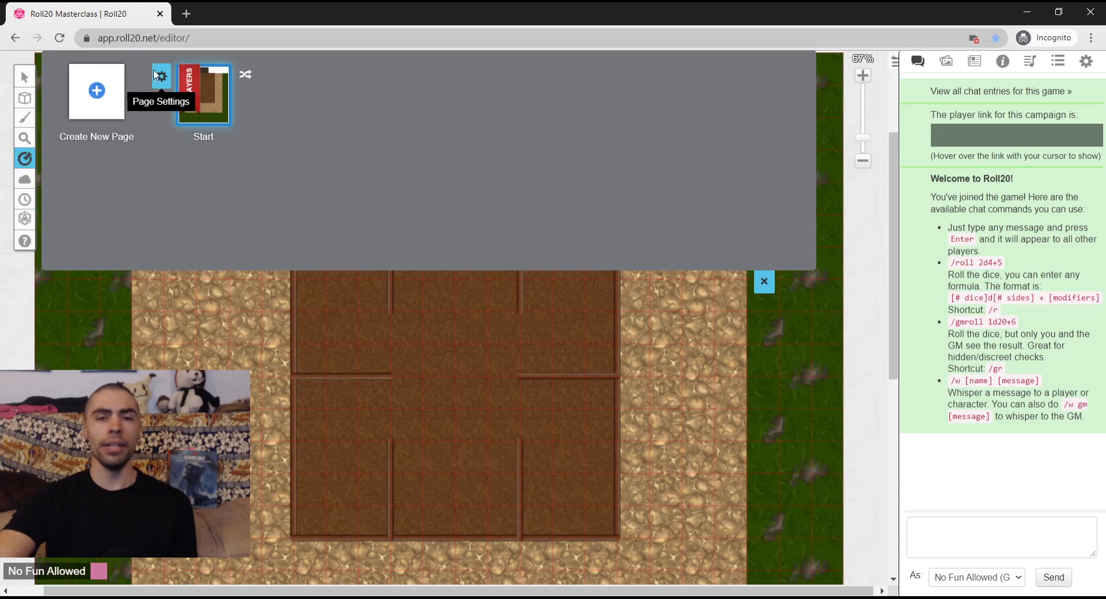
{"action": "left_click", "coordinate": [157, 77]}
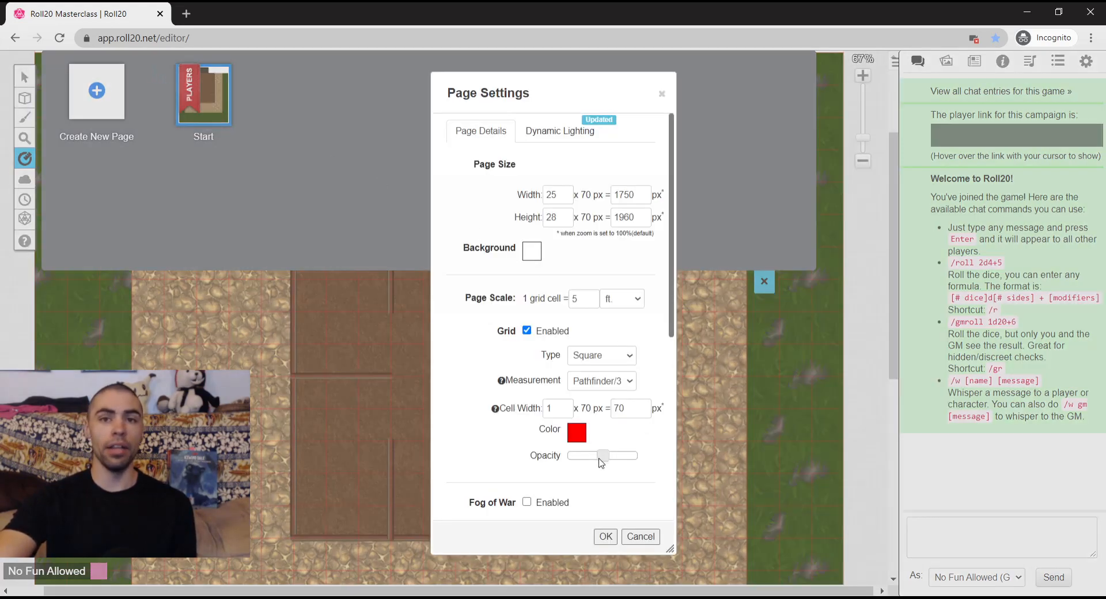
{"action": "left_click_drag", "start_coordinate": [601, 458], "coordinate": [639, 460]}
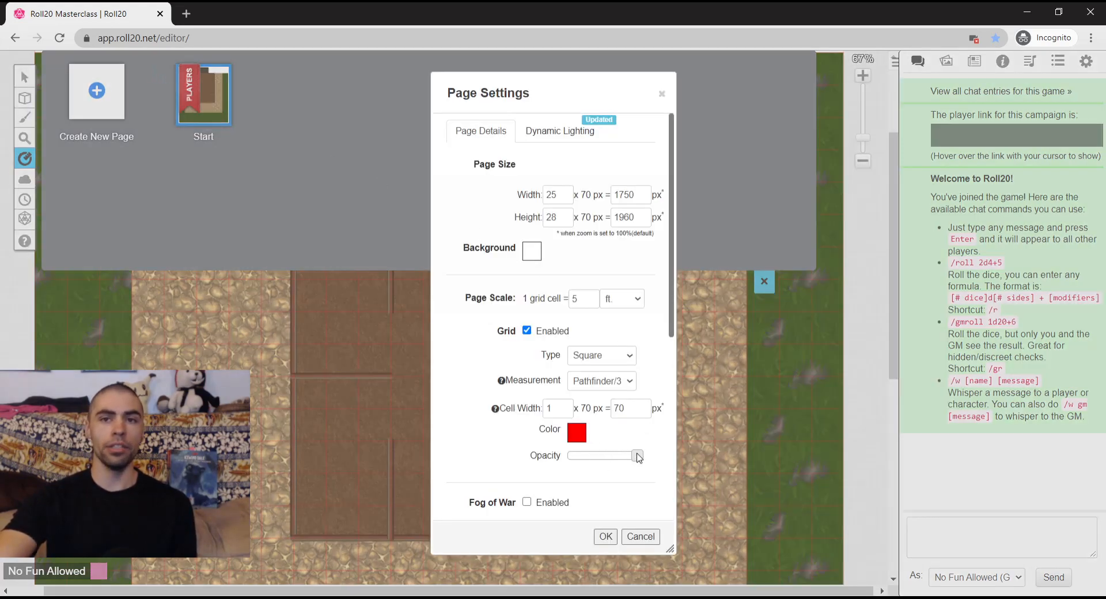
{"action": "left_click", "coordinate": [606, 537]}
{"action": "left_click", "coordinate": [763, 281]}
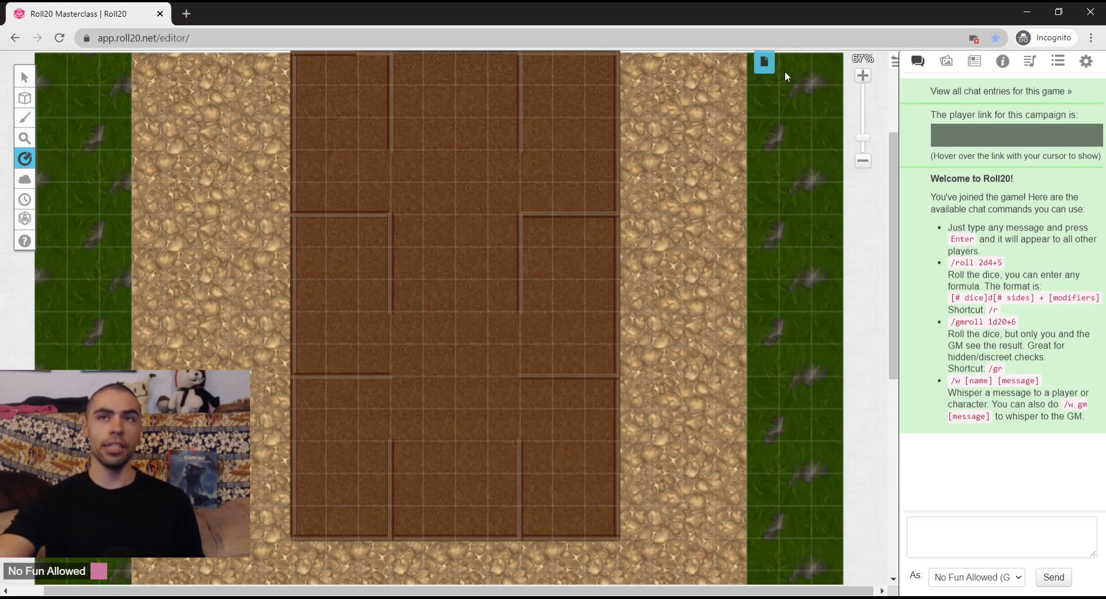
Step: Lower the Start page's grid opacity to the minimum, then measure across the wooden floor with the ruler
{"action": "left_click", "coordinate": [764, 61]}
{"action": "left_click", "coordinate": [167, 77]}
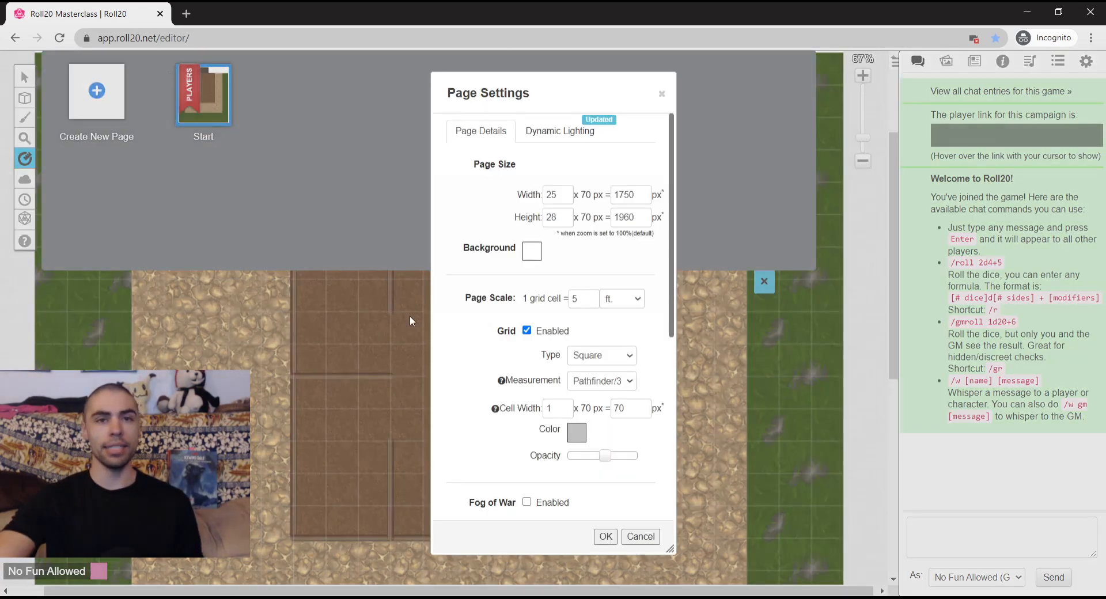
{"action": "left_click_drag", "start_coordinate": [601, 454], "coordinate": [569, 455]}
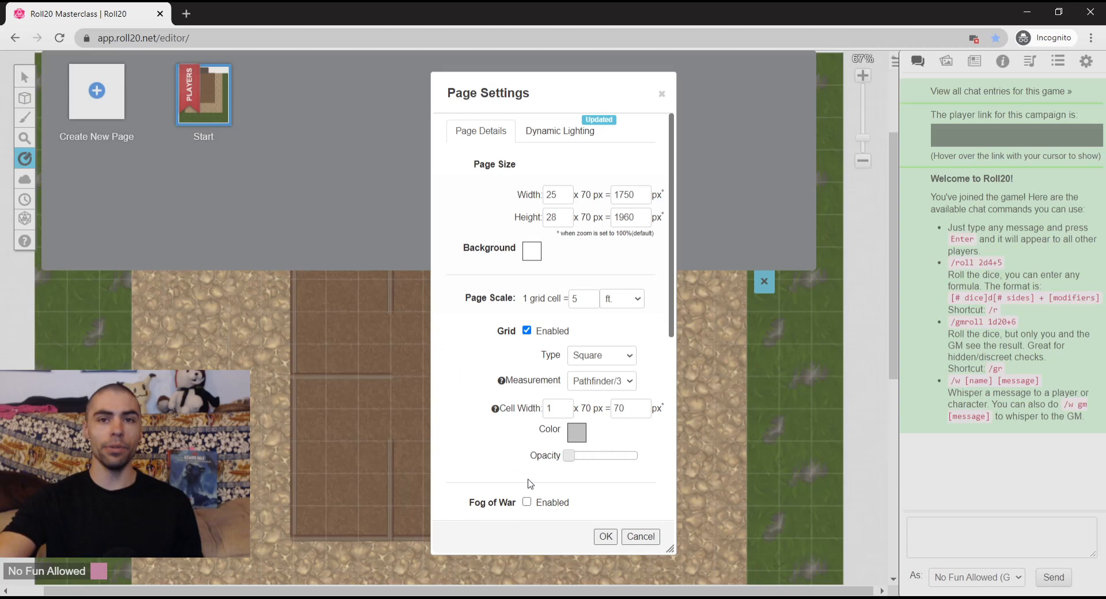
{"action": "left_click", "coordinate": [606, 536]}
{"action": "left_click", "coordinate": [764, 281]}
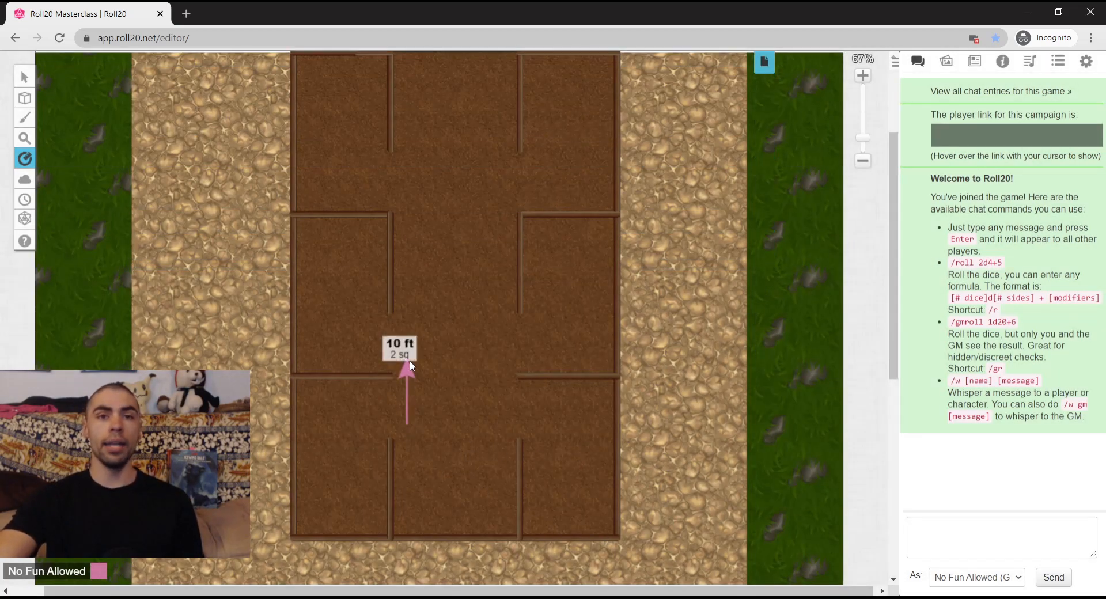
{"action": "left_click_drag", "start_coordinate": [410, 360], "coordinate": [458, 358]}
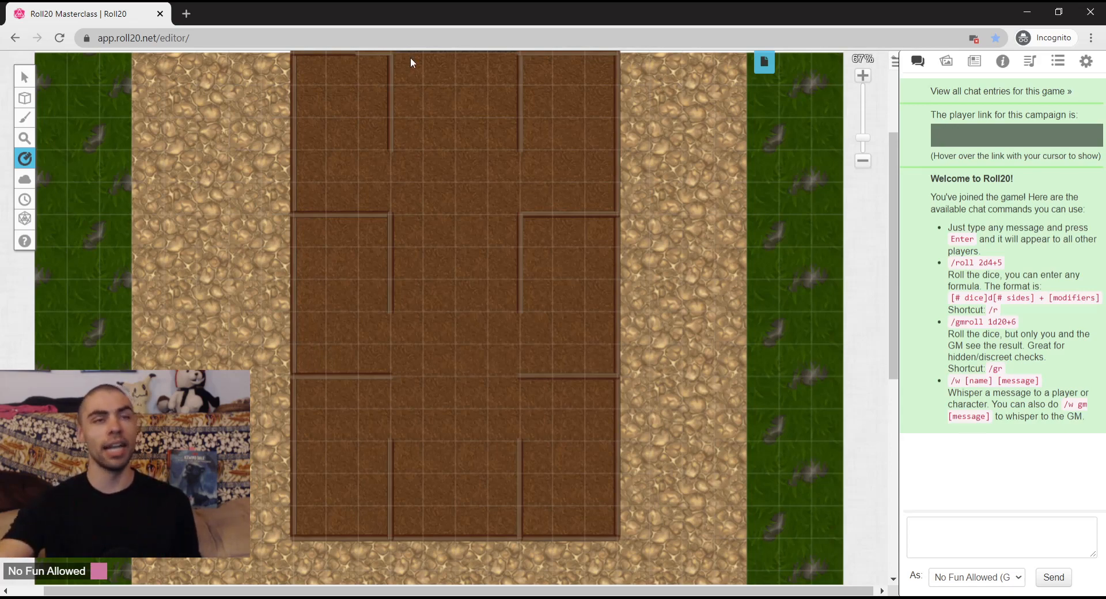
Step: Disable the Start page's grid, try the ruler on the wooden floor, then restore the grid and review the fog and lighting settings
{"action": "left_click", "coordinate": [765, 62]}
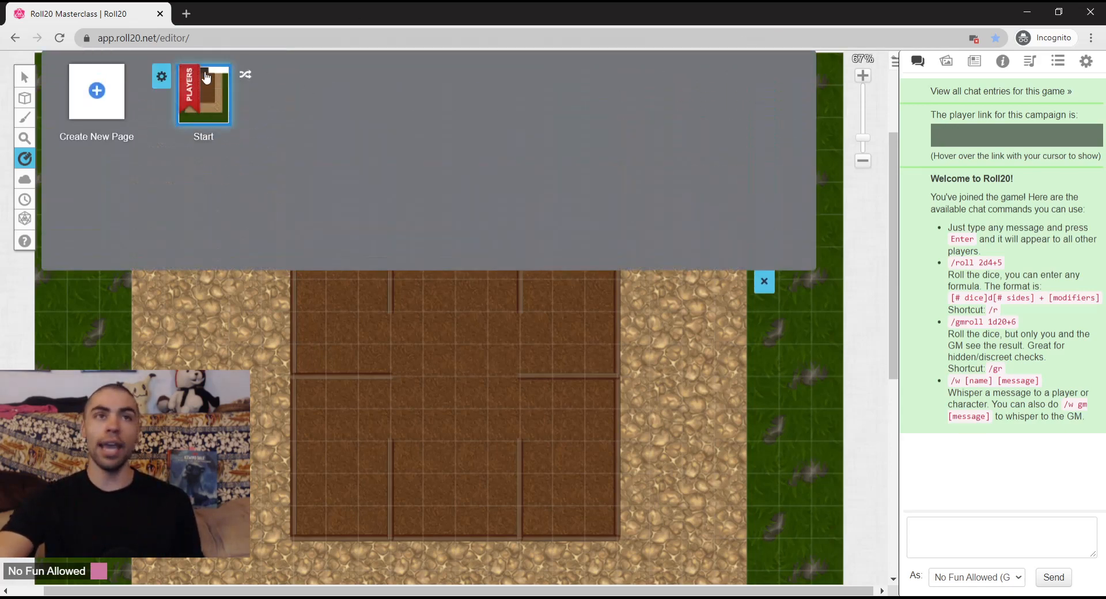
{"action": "left_click", "coordinate": [160, 75]}
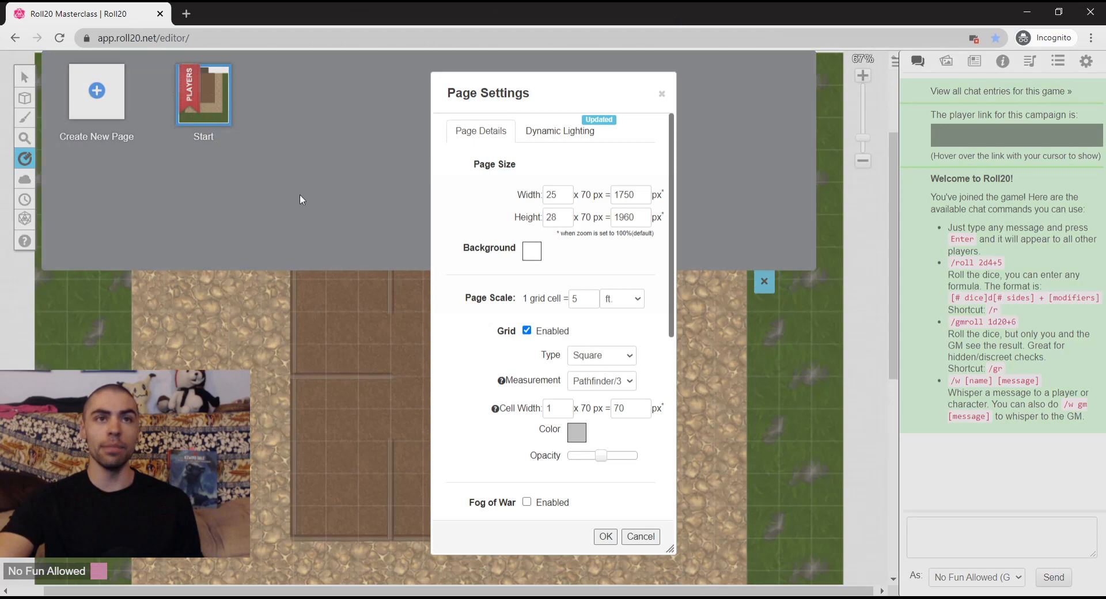
{"action": "left_click", "coordinate": [527, 331]}
{"action": "left_click", "coordinate": [606, 537]}
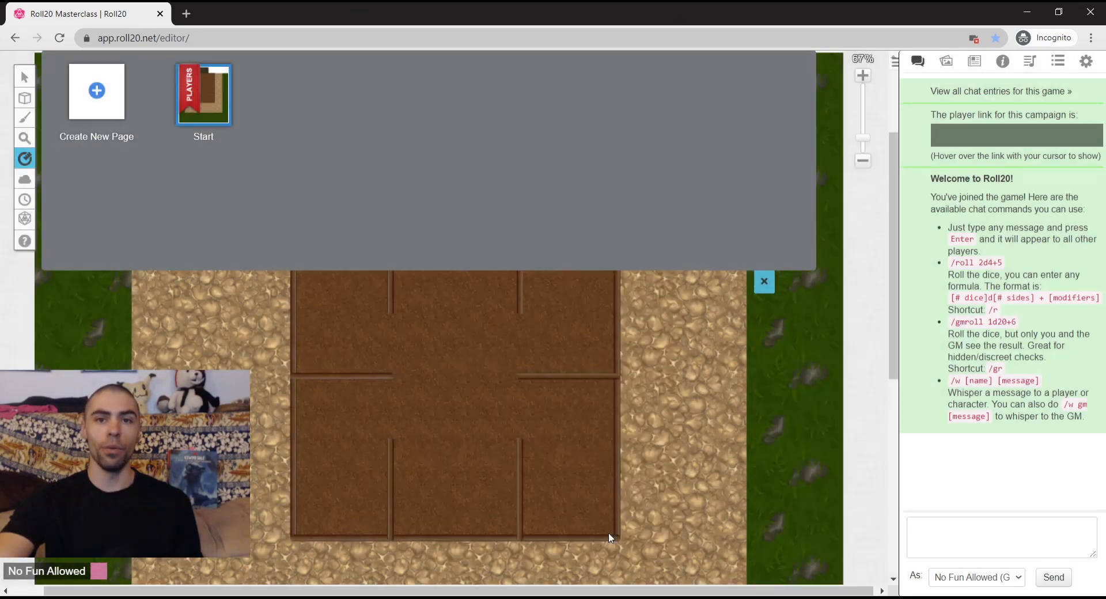
{"action": "left_click", "coordinate": [763, 280]}
{"action": "left_click_drag", "start_coordinate": [430, 410], "coordinate": [473, 385]}
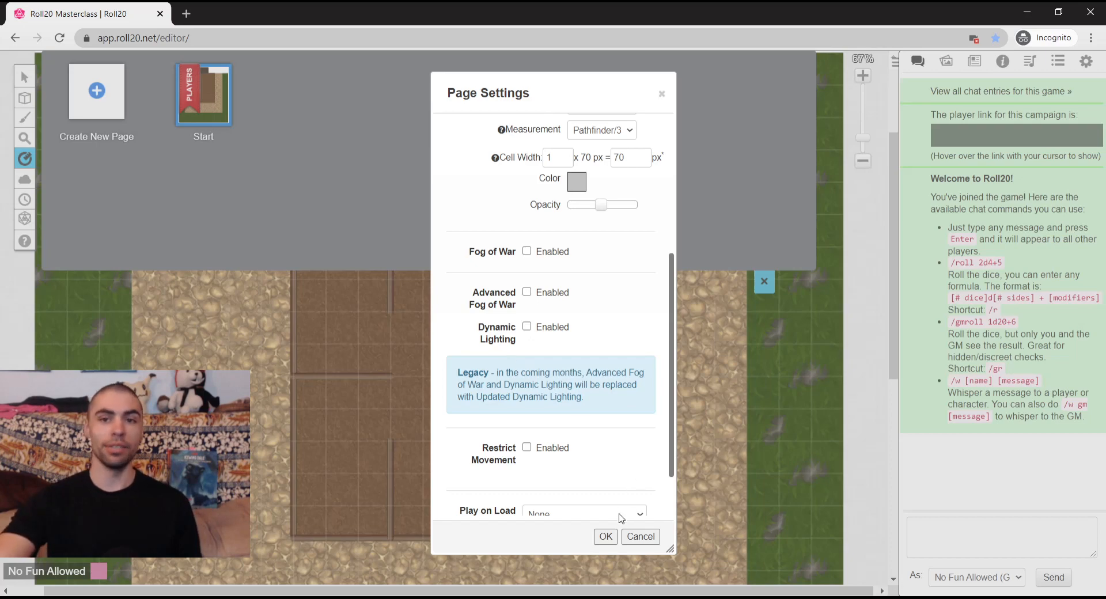
{"action": "left_click", "coordinate": [599, 539]}
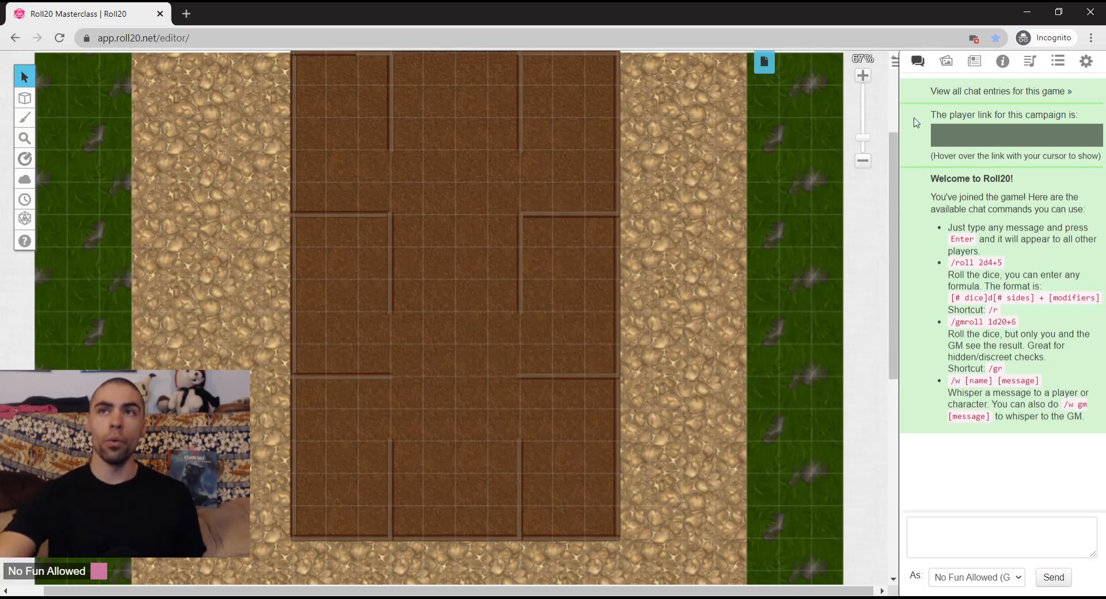
Step: Add a new character to the journal, enter its name, and upload the horned dwarf picture as its avatar
{"action": "left_click", "coordinate": [975, 67]}
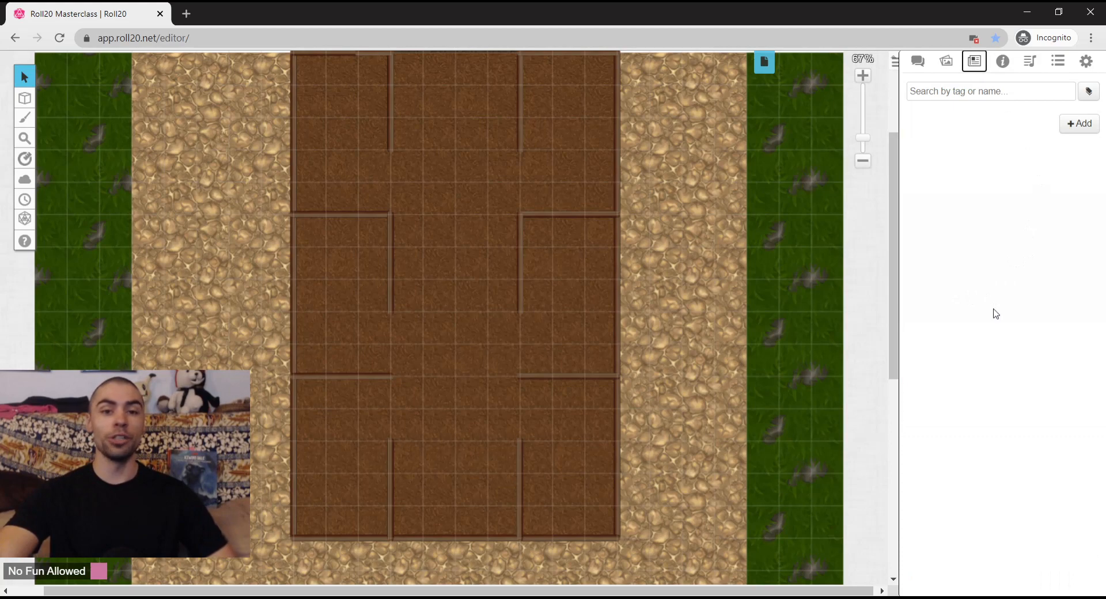
{"action": "left_click", "coordinate": [1082, 130]}
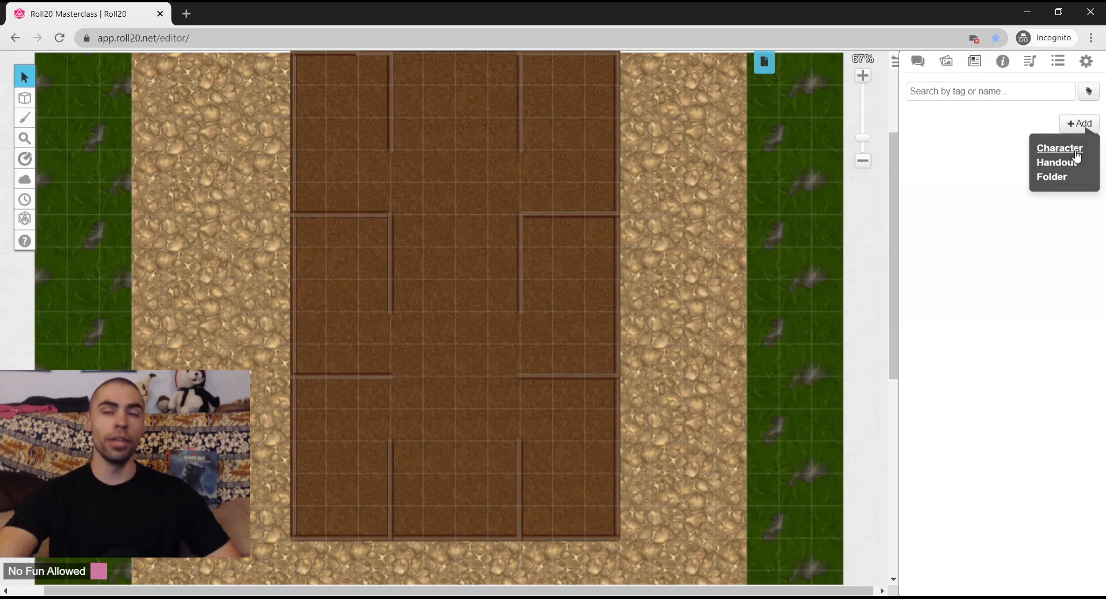
{"action": "left_click", "coordinate": [1069, 149]}
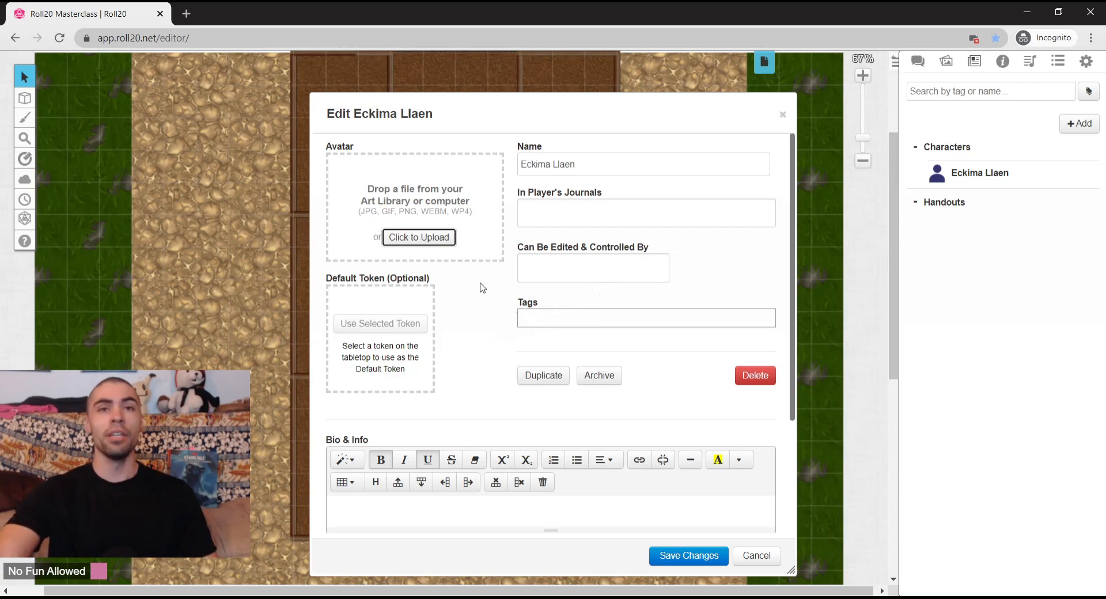
{"action": "left_click", "coordinate": [442, 243]}
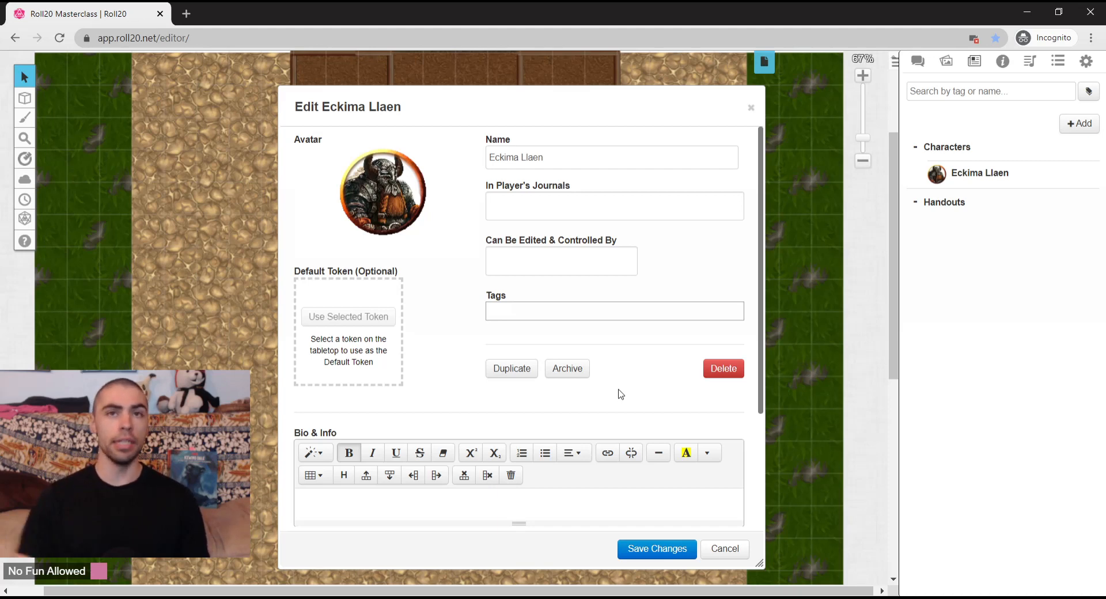
Step: Show the character in All Players' journals, let No Fun Allowed edit and control it, and save the changes
{"action": "left_click", "coordinate": [542, 205]}
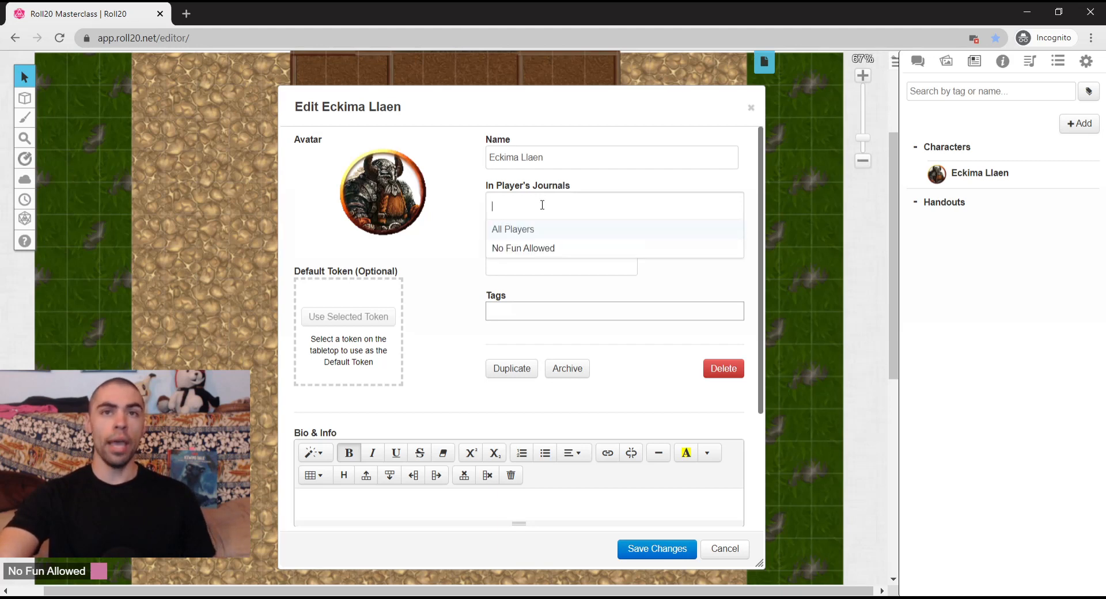
{"action": "left_click", "coordinate": [538, 230]}
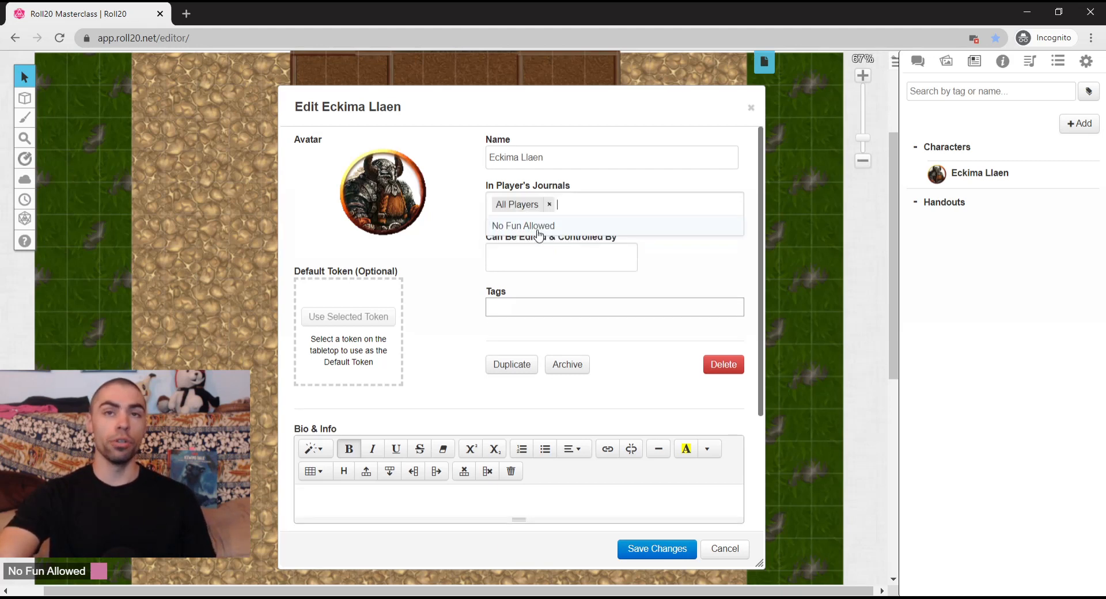
{"action": "left_click", "coordinate": [677, 289]}
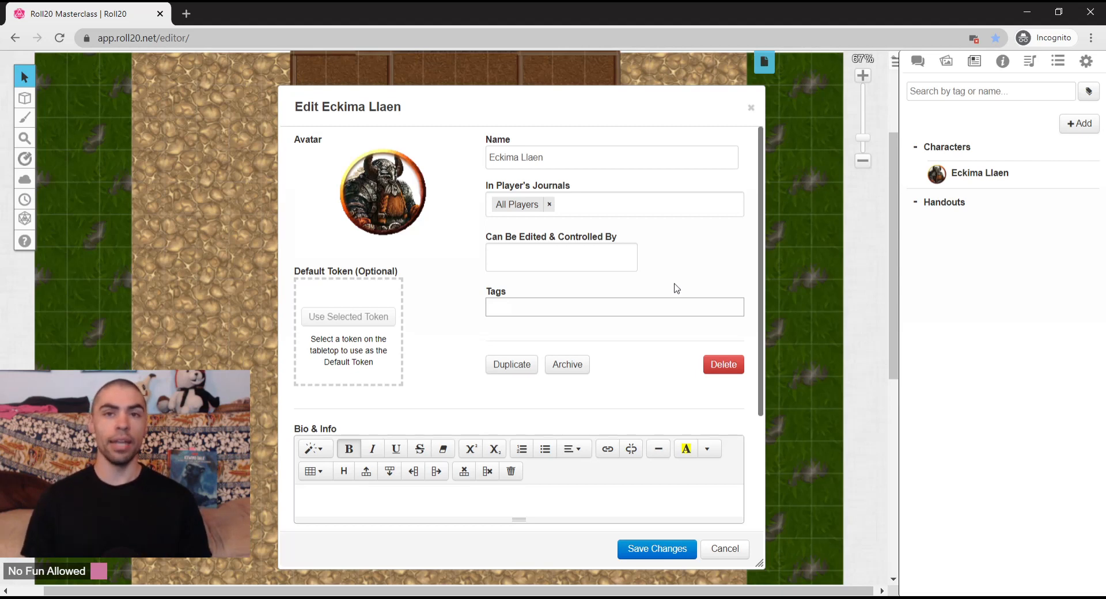
{"action": "left_click", "coordinate": [614, 266]}
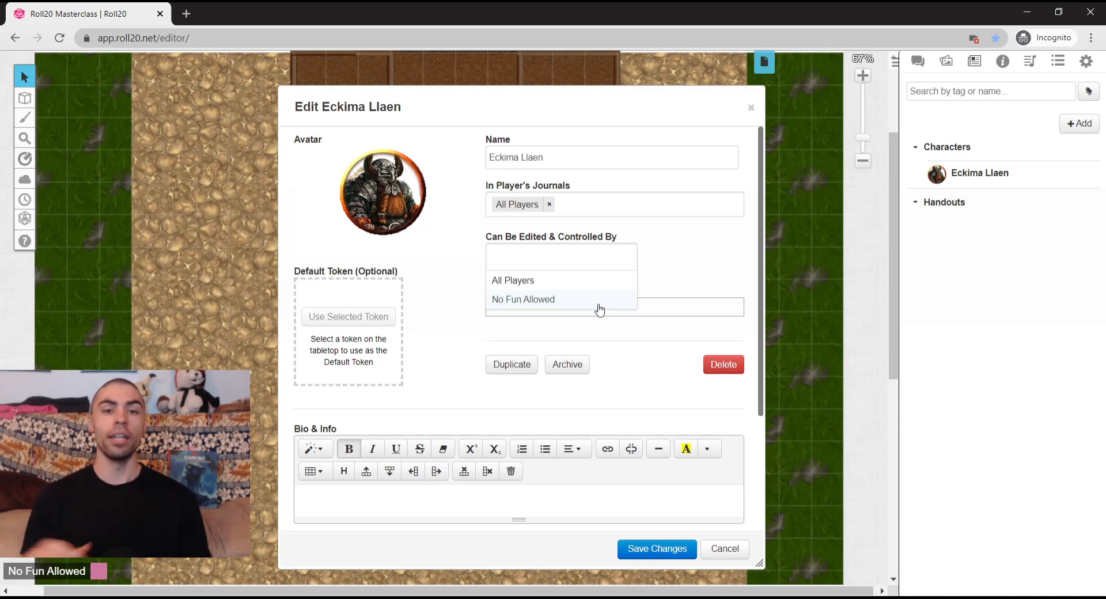
{"action": "left_click", "coordinate": [581, 300]}
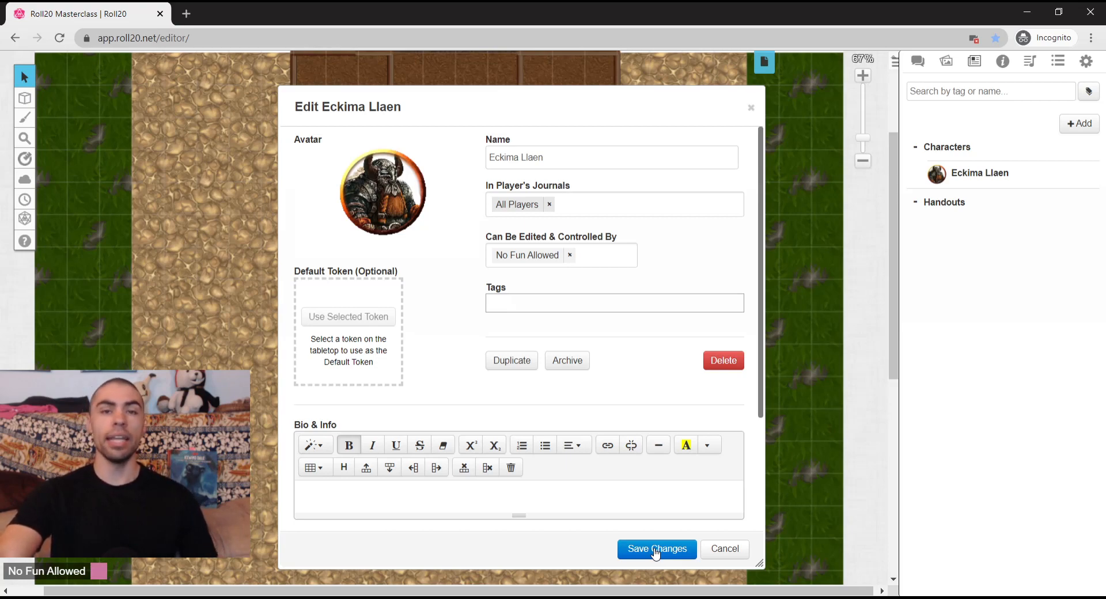
{"action": "left_click", "coordinate": [655, 549]}
{"action": "key", "text": "Escape"}
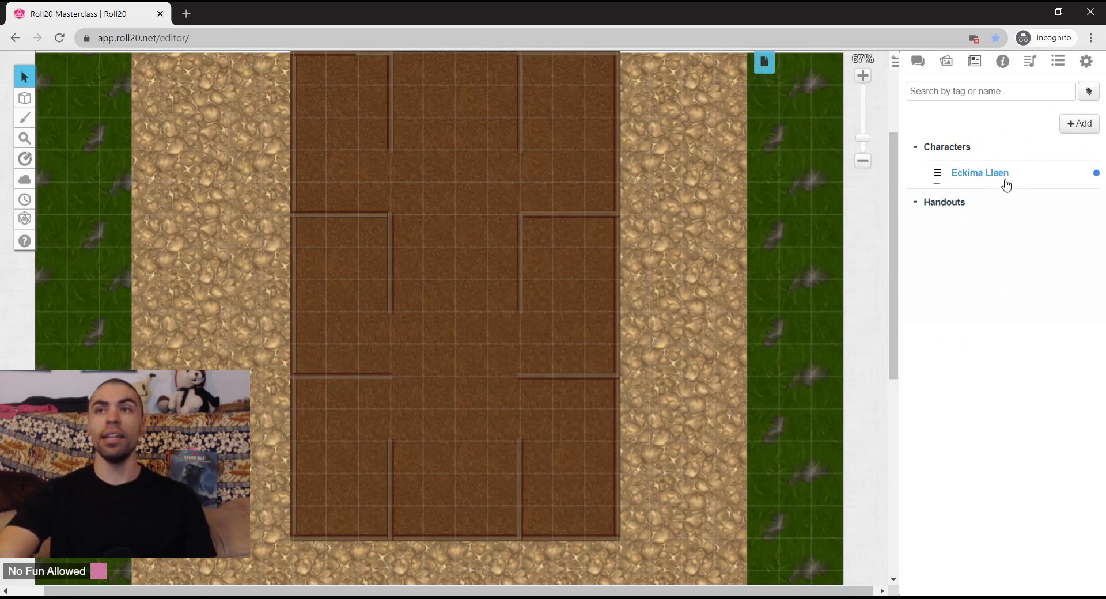
Step: Edit the dwarf character's bio to "I am a dwarf.", add the GM note "He has rabies.", and save
{"action": "left_click", "coordinate": [980, 173]}
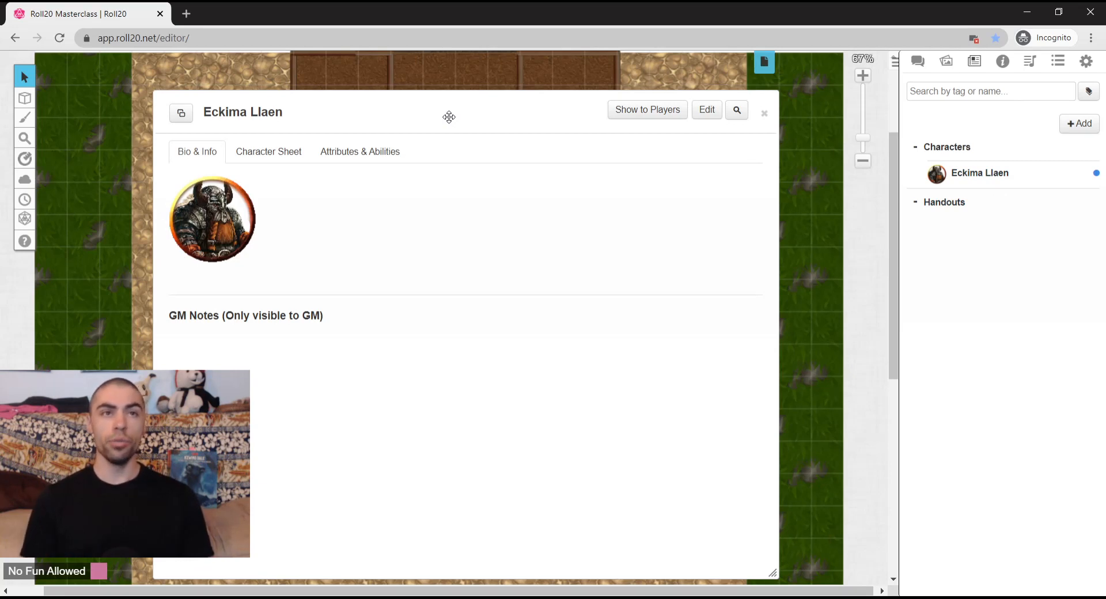
{"action": "left_click", "coordinate": [707, 112]}
{"action": "scroll", "coordinate": [573, 312], "scroll_direction": "down", "scroll_amount": 3}
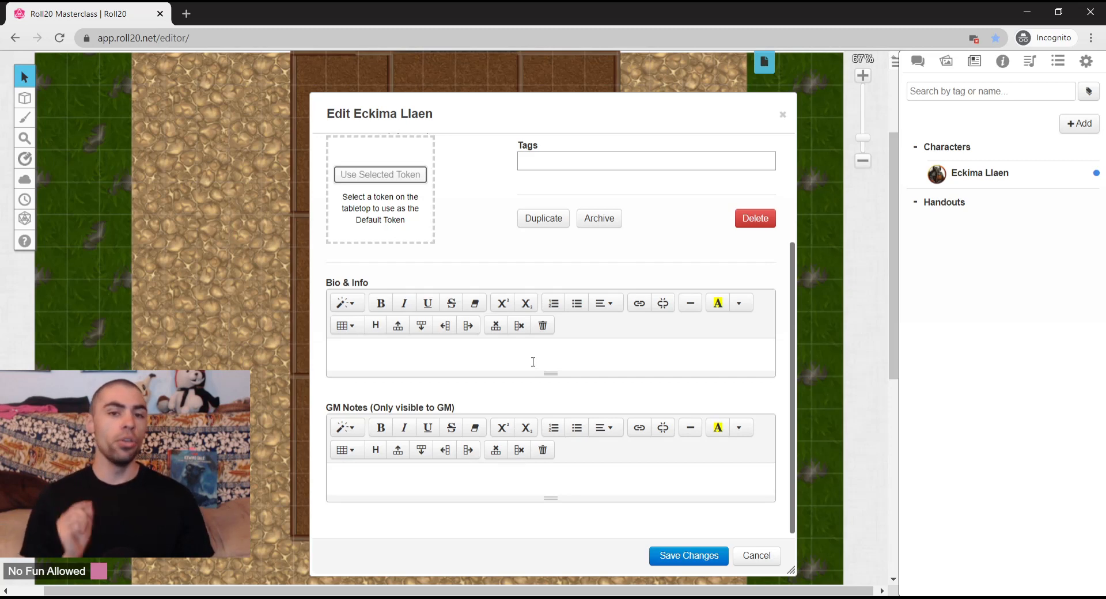
{"action": "left_click", "coordinate": [508, 475]}
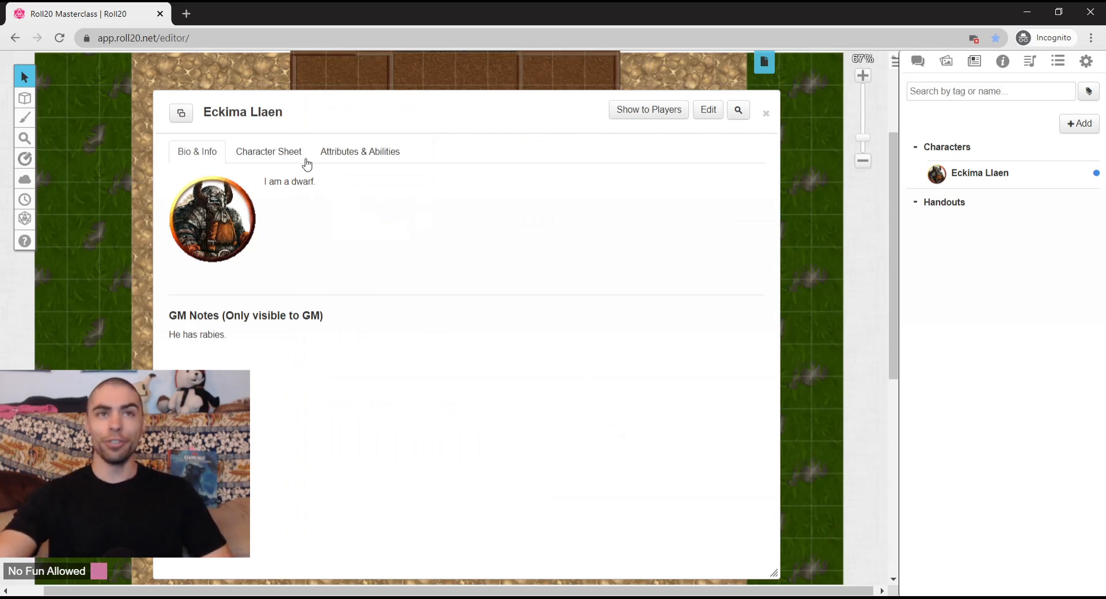
Step: Open the dwarf's character sheet, start building it with the Charactermancer, and proceed to the race stage
{"action": "left_click", "coordinate": [273, 150]}
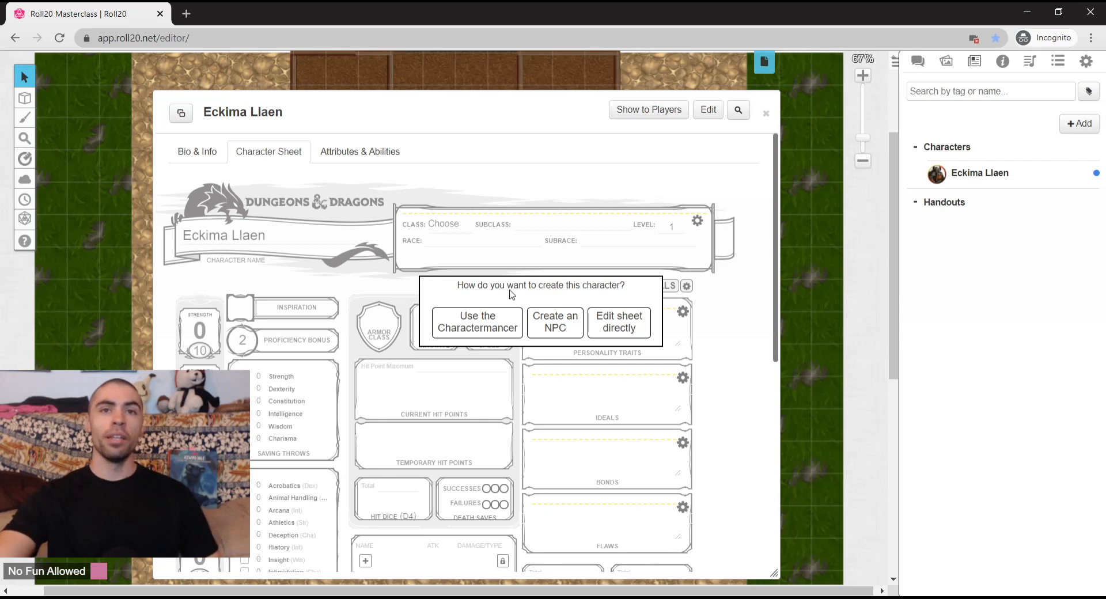
{"action": "left_click", "coordinate": [490, 320]}
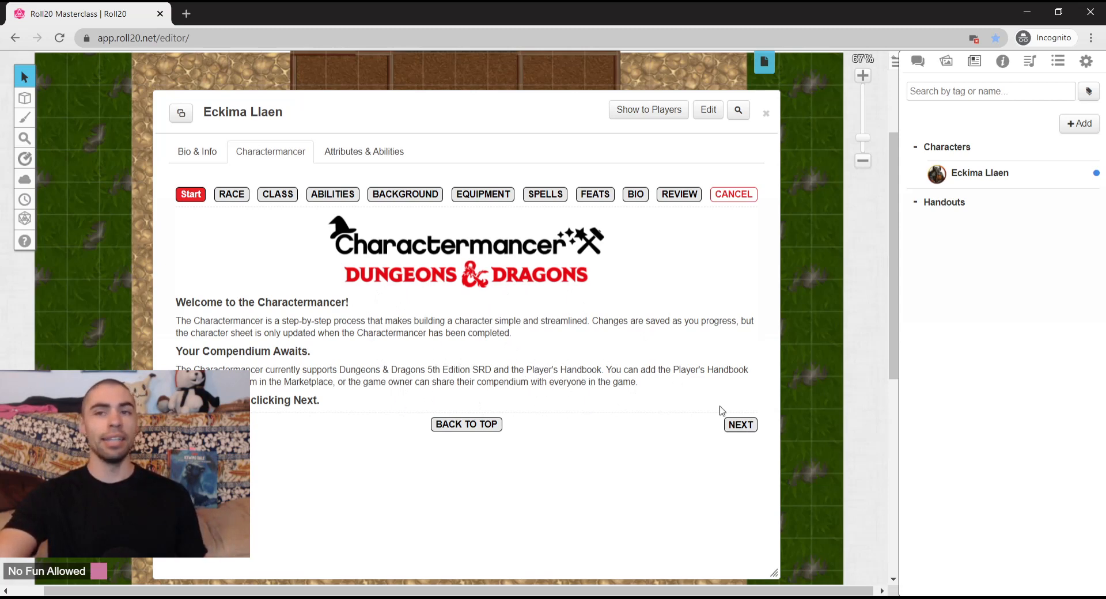
{"action": "left_click", "coordinate": [732, 429]}
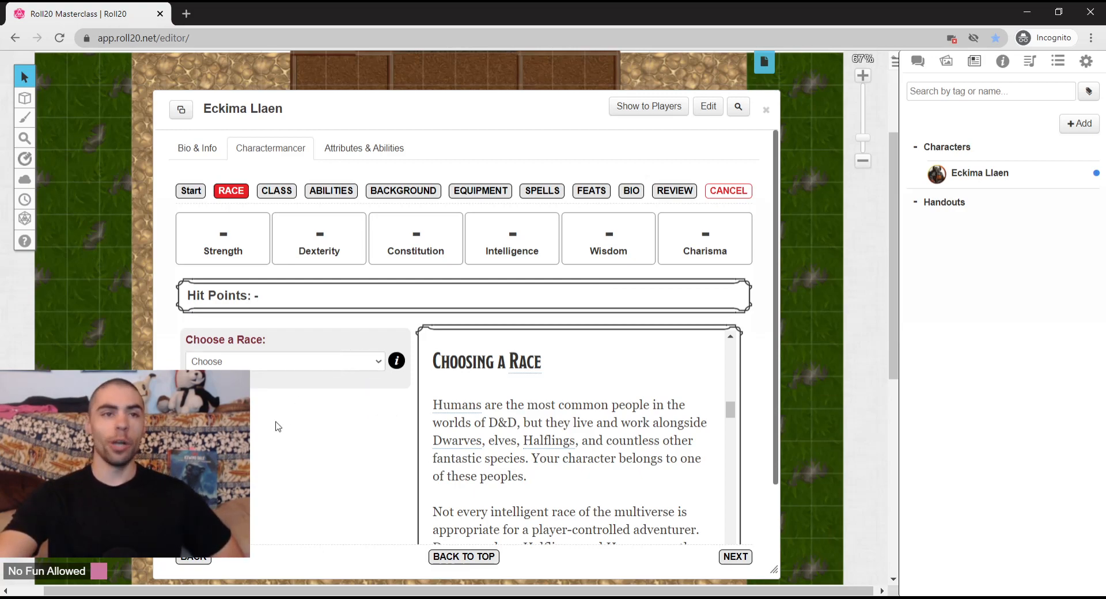
Step: Choose the race Dwarf (PHB) with Neutral alignment, Brewer's Supplies proficiency and the Hill Dwarf subrace, and proceed to the class stage
{"action": "left_click", "coordinate": [311, 413]}
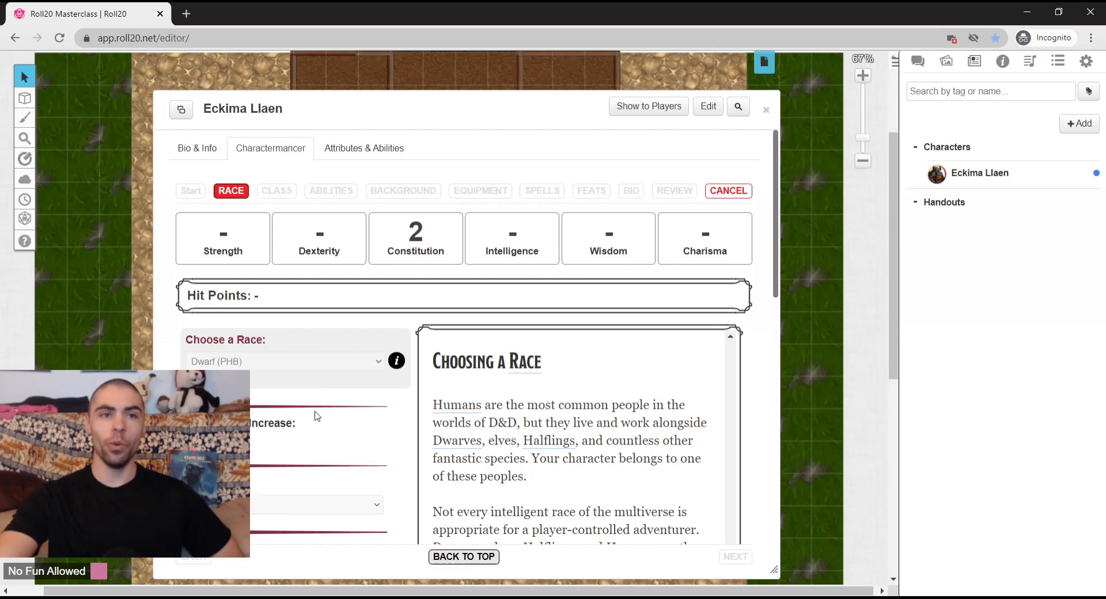
{"action": "scroll", "coordinate": [323, 415], "scroll_direction": "down", "scroll_amount": 3}
{"action": "left_click", "coordinate": [308, 316]}
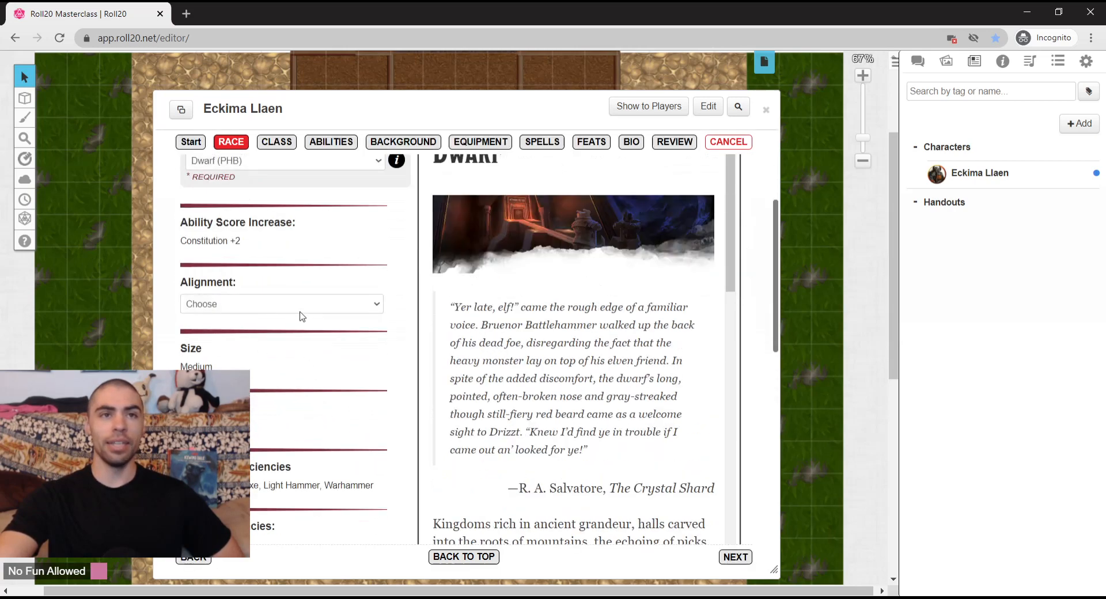
{"action": "left_click", "coordinate": [266, 379]}
{"action": "scroll", "coordinate": [341, 377], "scroll_direction": "down", "scroll_amount": 1}
{"action": "scroll", "coordinate": [342, 378], "scroll_direction": "down", "scroll_amount": 3}
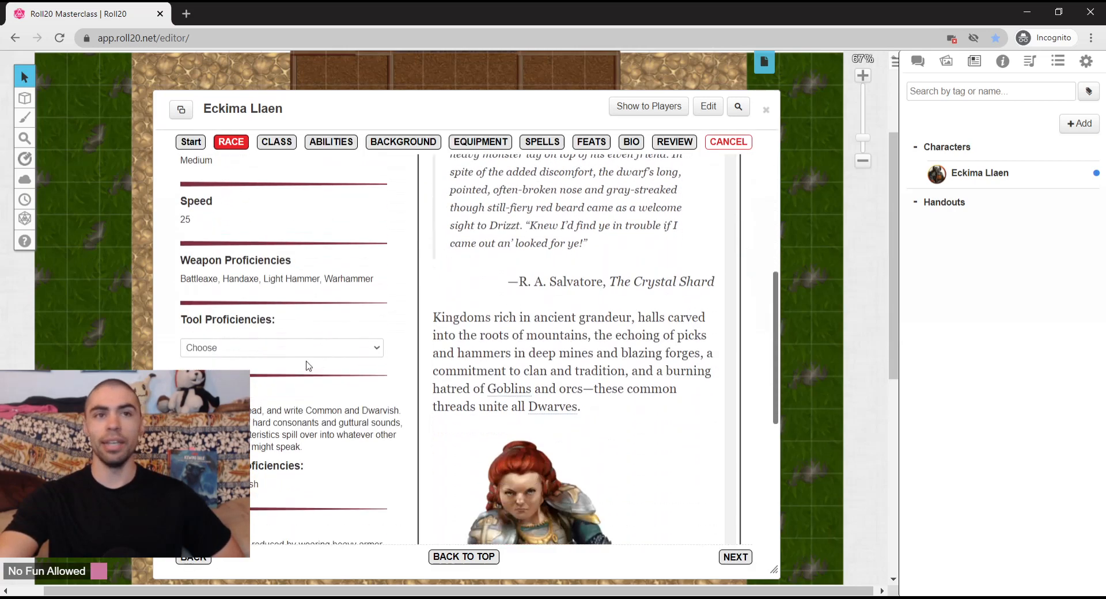
{"action": "scroll", "coordinate": [279, 386], "scroll_direction": "down", "scroll_amount": 5}
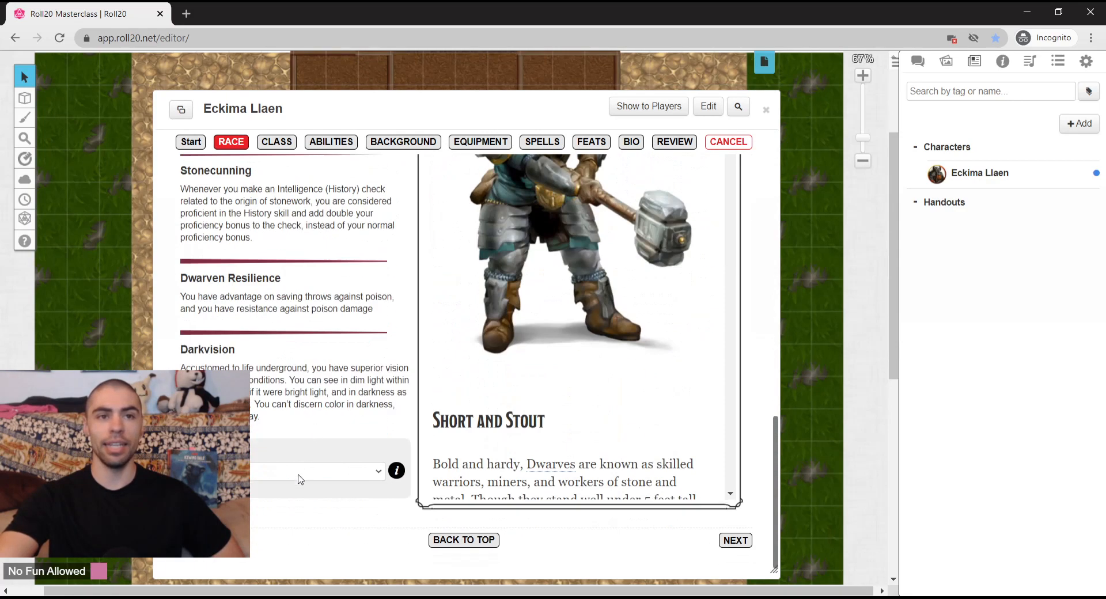
{"action": "left_click", "coordinate": [298, 475]}
{"action": "left_click", "coordinate": [280, 502]}
{"action": "left_click", "coordinate": [736, 541]}
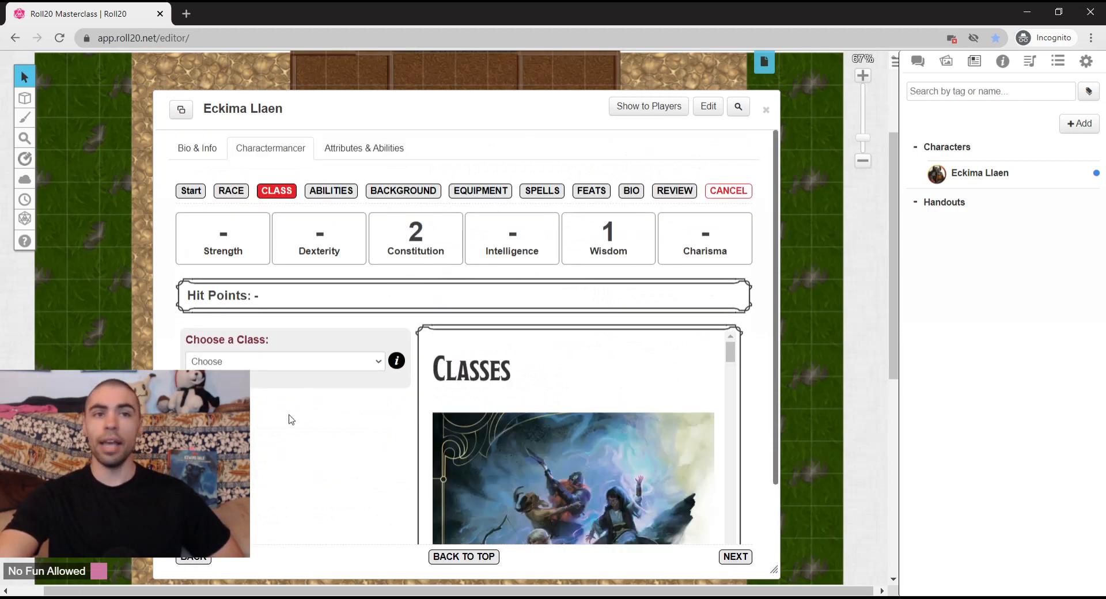
Step: Choose the class Fighter (PHB) with Animal Handling and Perception skills and the Defense fighting style, and proceed to the abilities stage
{"action": "left_click", "coordinate": [274, 437]}
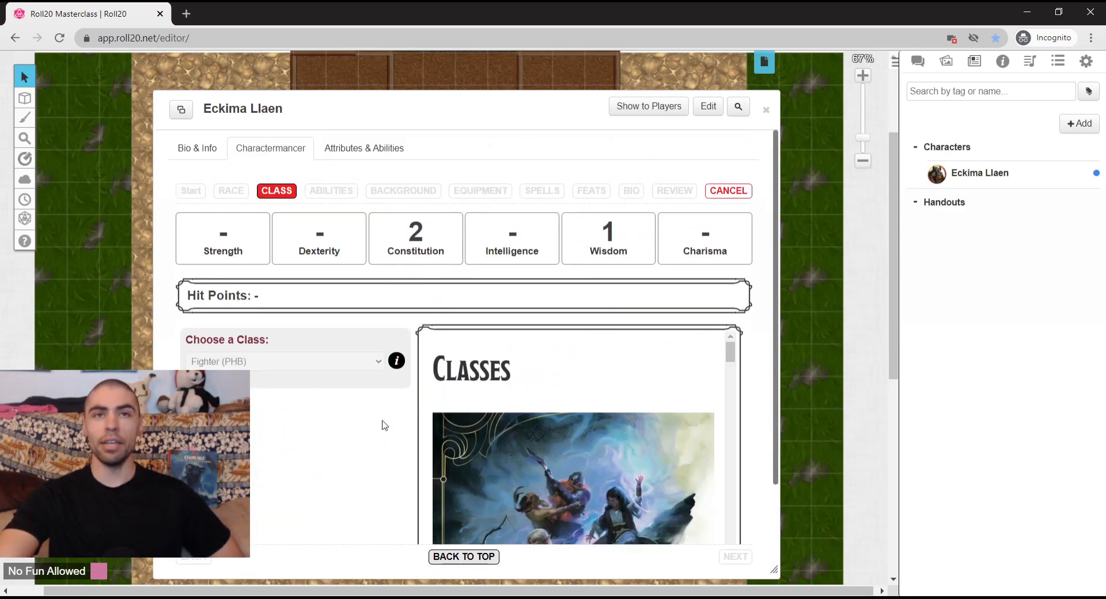
{"action": "scroll", "coordinate": [385, 426], "scroll_direction": "down", "scroll_amount": 5}
{"action": "left_click", "coordinate": [325, 279]}
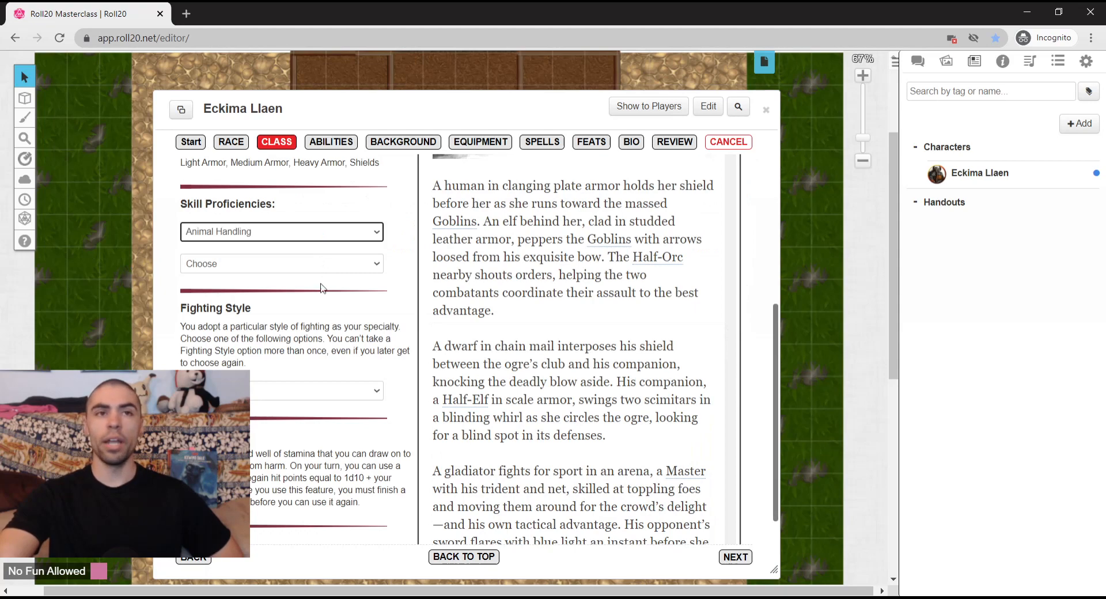
{"action": "left_click", "coordinate": [293, 364]}
{"action": "scroll", "coordinate": [336, 348], "scroll_direction": "down", "scroll_amount": 2}
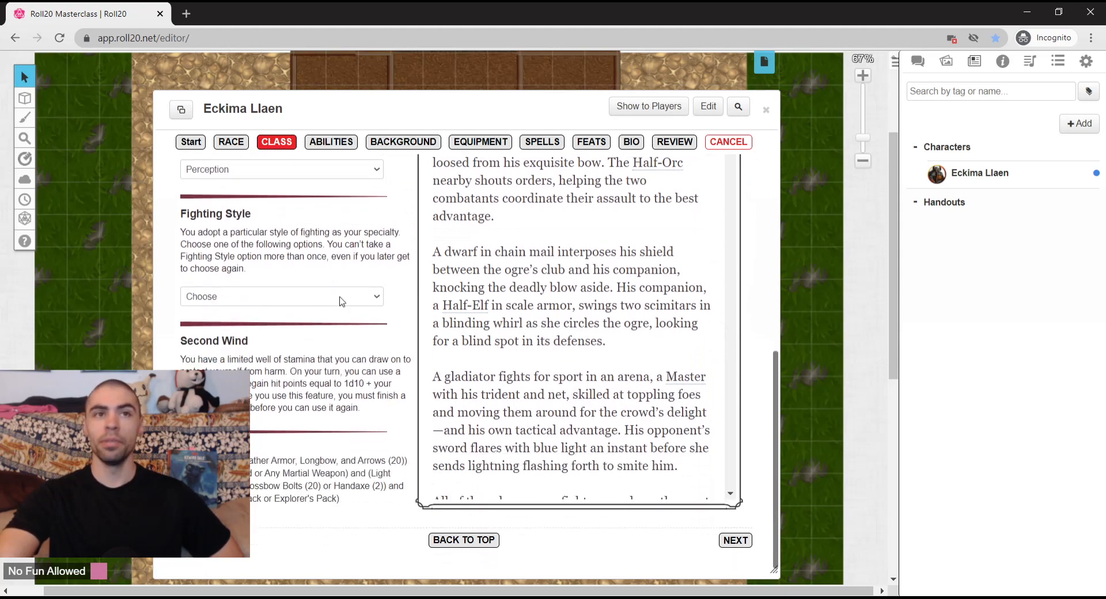
{"action": "left_click", "coordinate": [325, 339]}
{"action": "scroll", "coordinate": [351, 366], "scroll_direction": "down", "scroll_amount": 1}
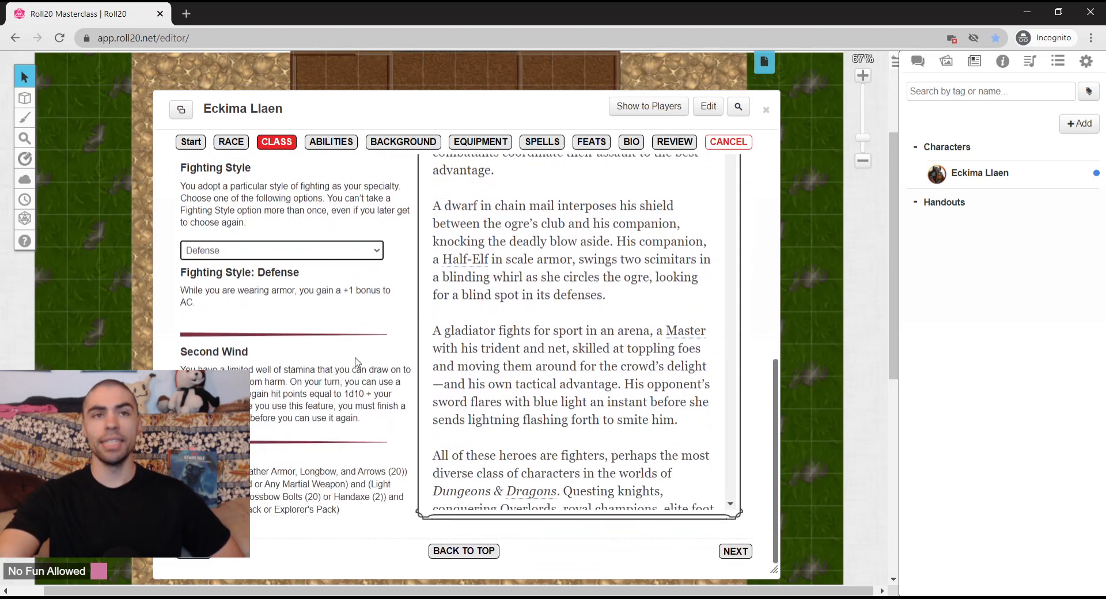
{"action": "left_click", "coordinate": [732, 540]}
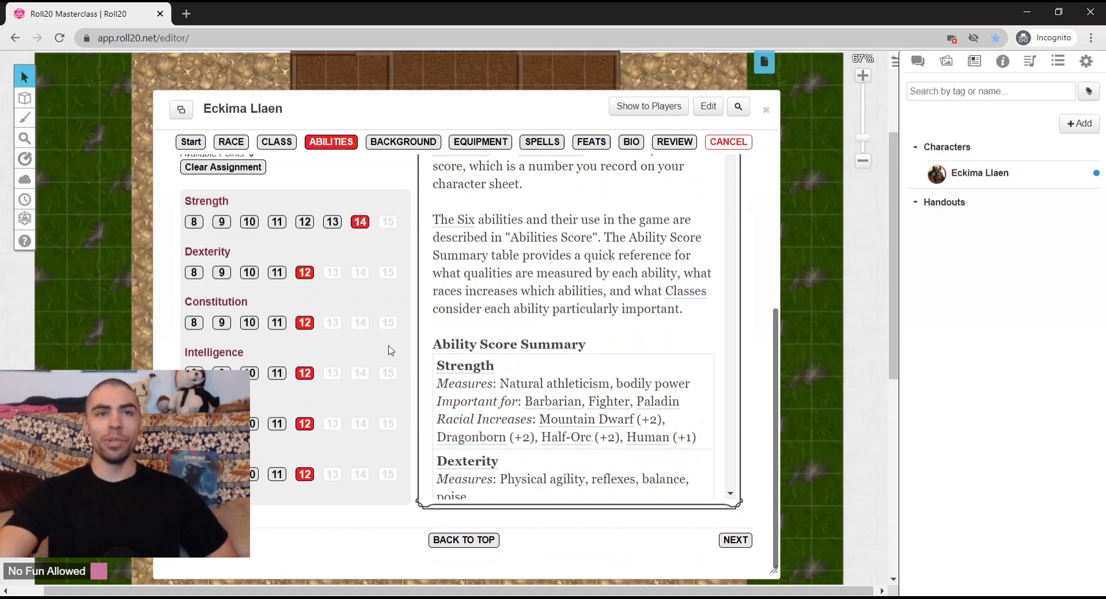
Step: Accept the ability scores with Strength 14 and all others 12, and choose the Folk Hero background
{"action": "left_click", "coordinate": [729, 545]}
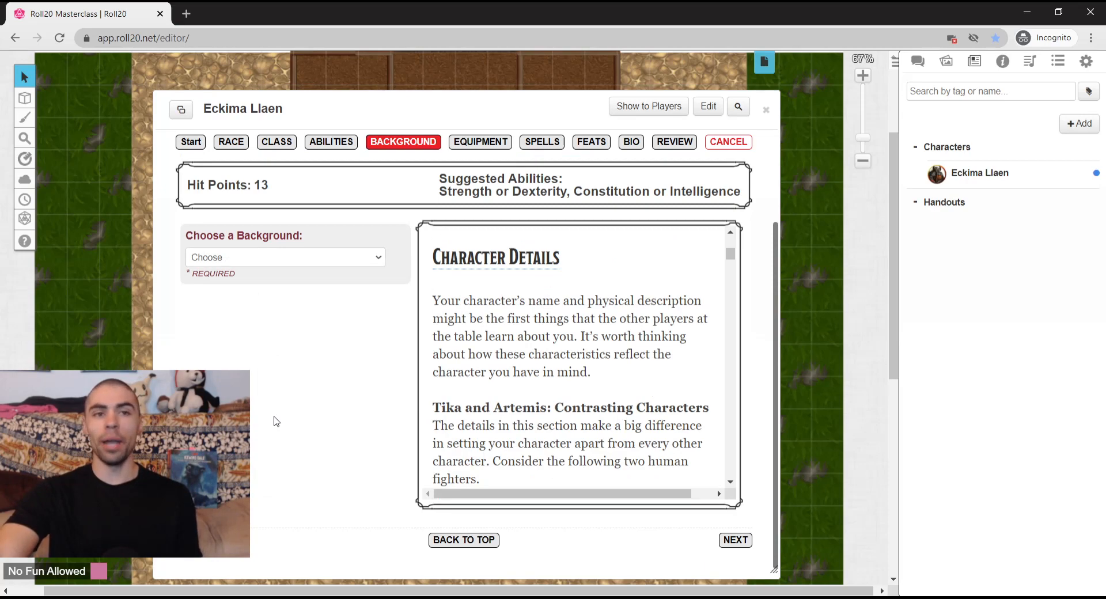
{"action": "left_click", "coordinate": [250, 332]}
{"action": "scroll", "coordinate": [367, 384], "scroll_direction": "down", "scroll_amount": 5}
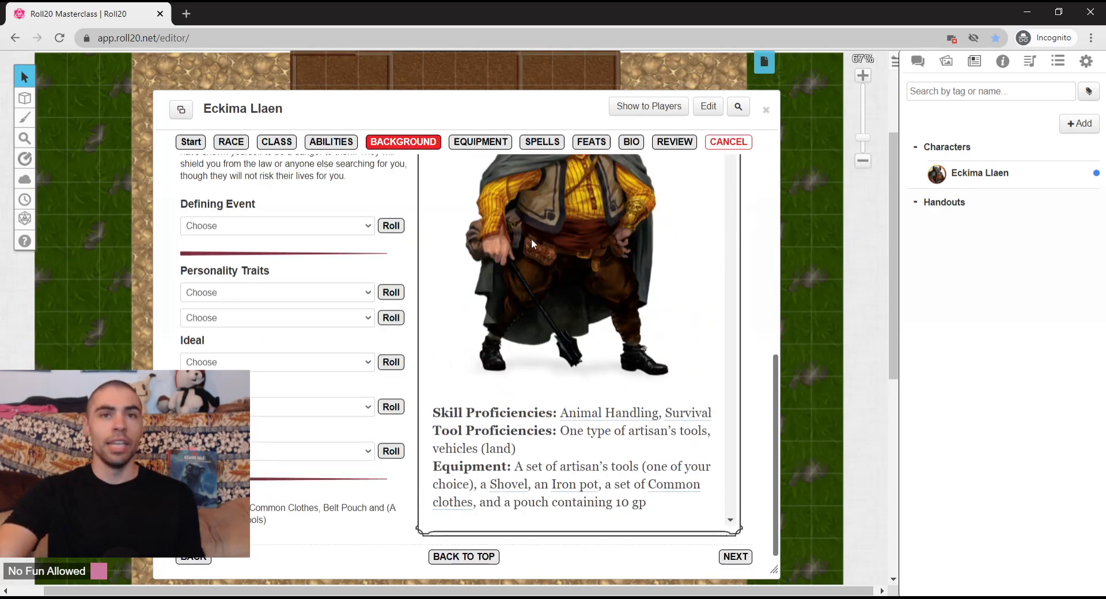
Step: Roll randomly for the defining event, both personality traits, the ideal, the bond and the flaw, and proceed to the equipment stage
{"action": "left_click", "coordinate": [397, 227]}
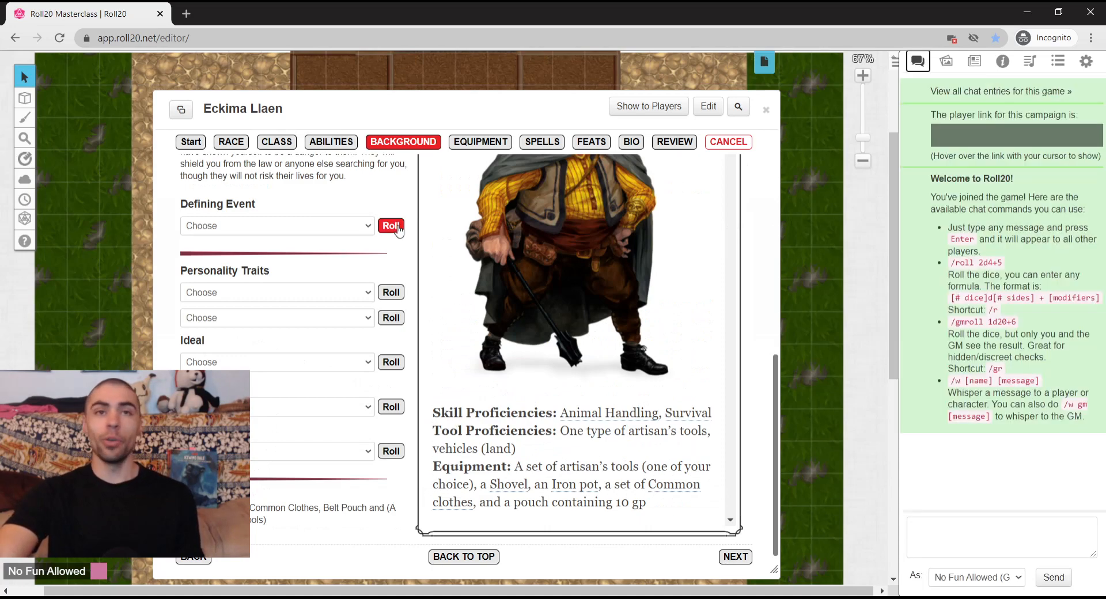
{"action": "left_click", "coordinate": [397, 227]}
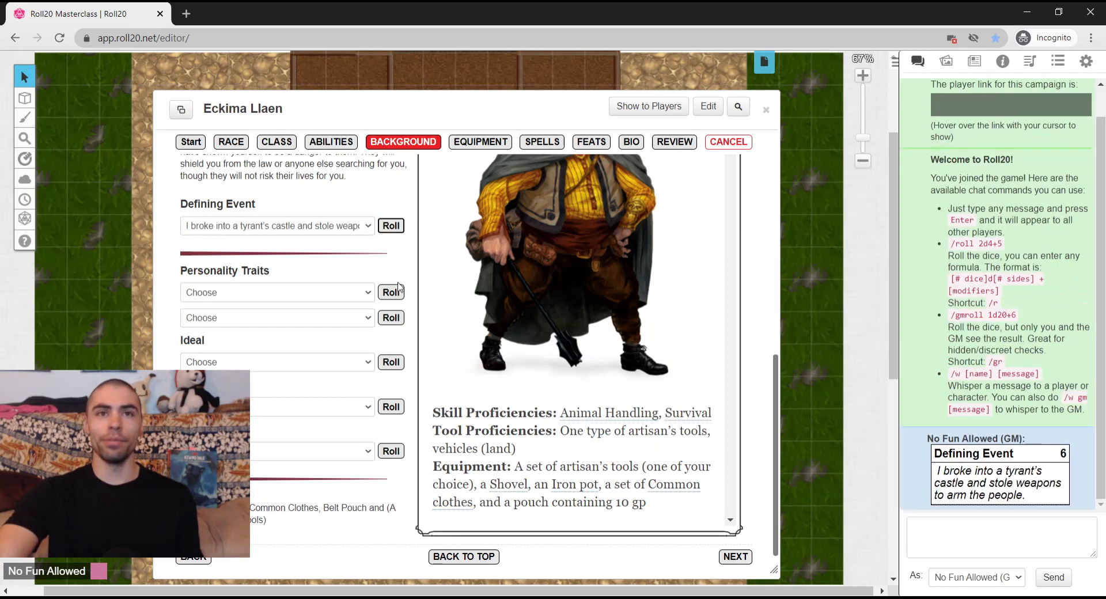
{"action": "left_click", "coordinate": [391, 293]}
{"action": "left_click", "coordinate": [392, 318]}
{"action": "left_click", "coordinate": [396, 358]}
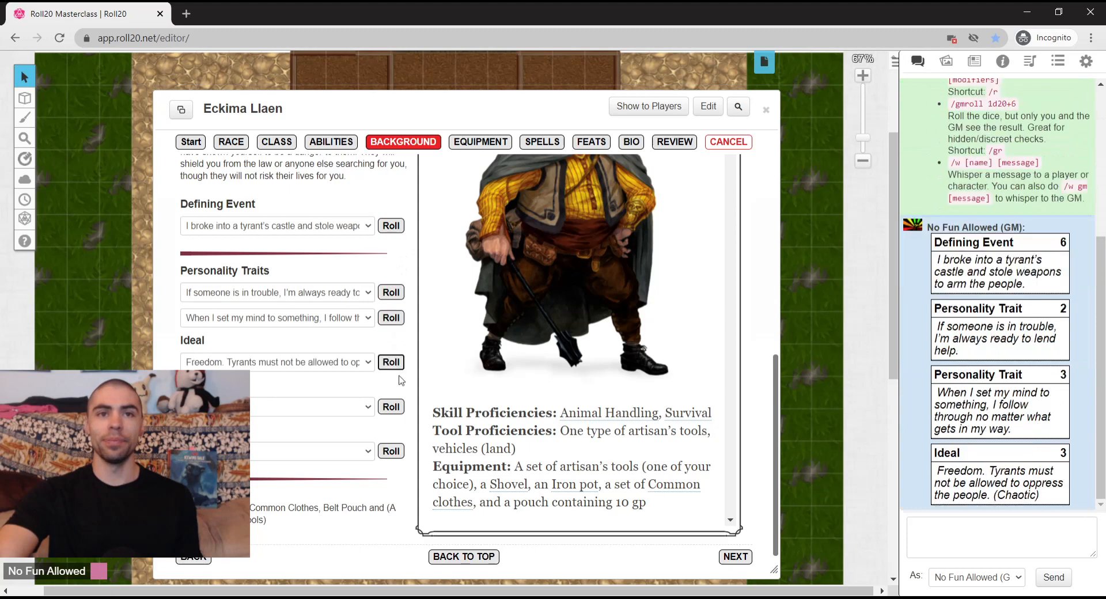
{"action": "left_click", "coordinate": [392, 406]}
{"action": "left_click", "coordinate": [395, 451]}
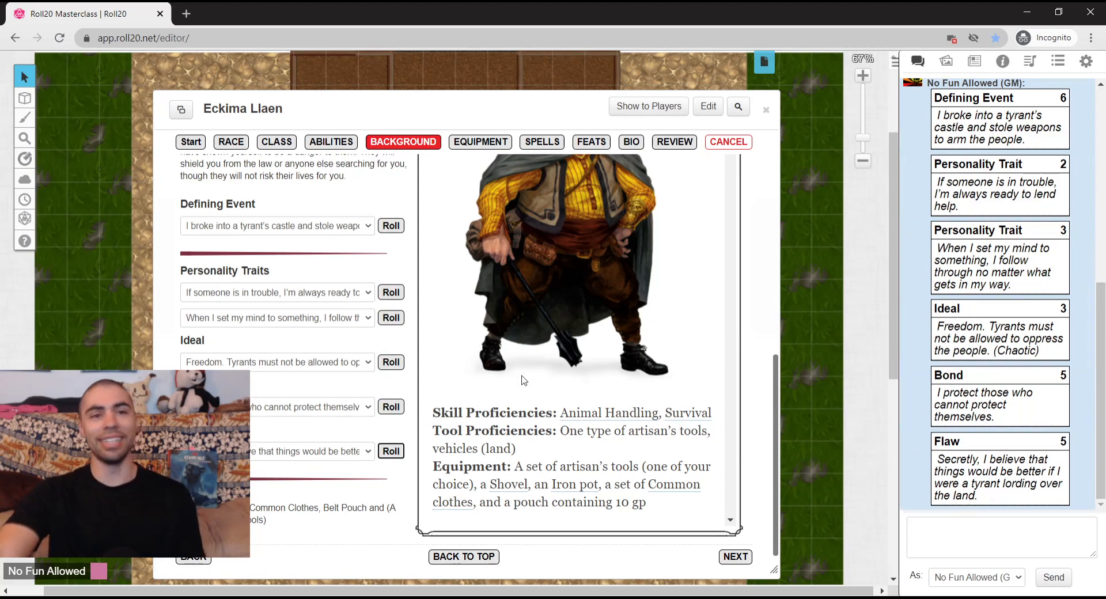
{"action": "scroll", "coordinate": [524, 381], "scroll_direction": "down", "scroll_amount": 6}
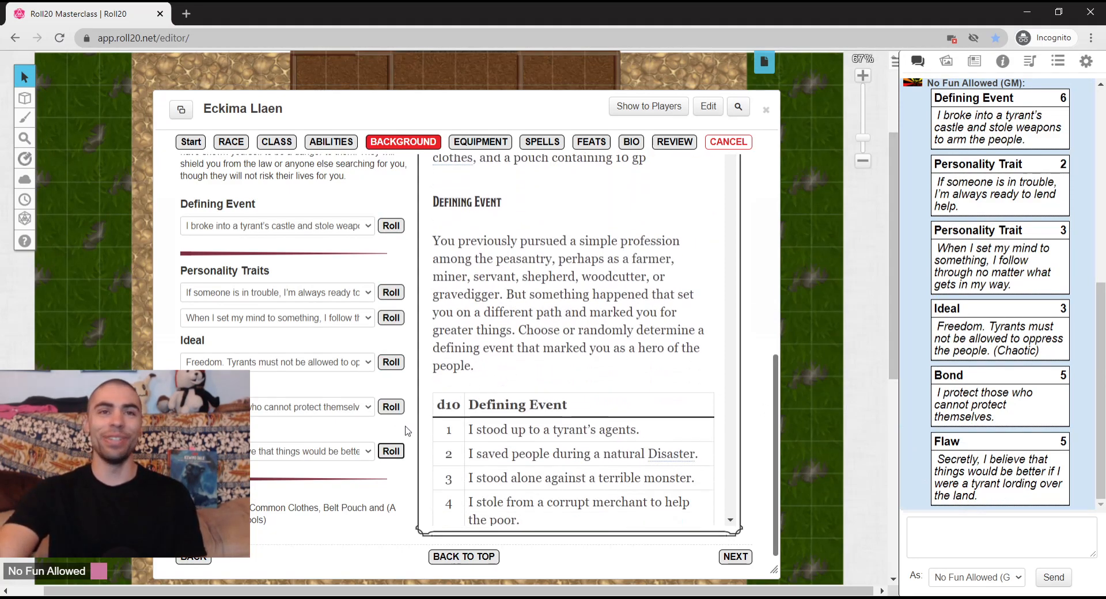
{"action": "scroll", "coordinate": [408, 435], "scroll_direction": "down", "scroll_amount": 1}
{"action": "left_click", "coordinate": [735, 540]}
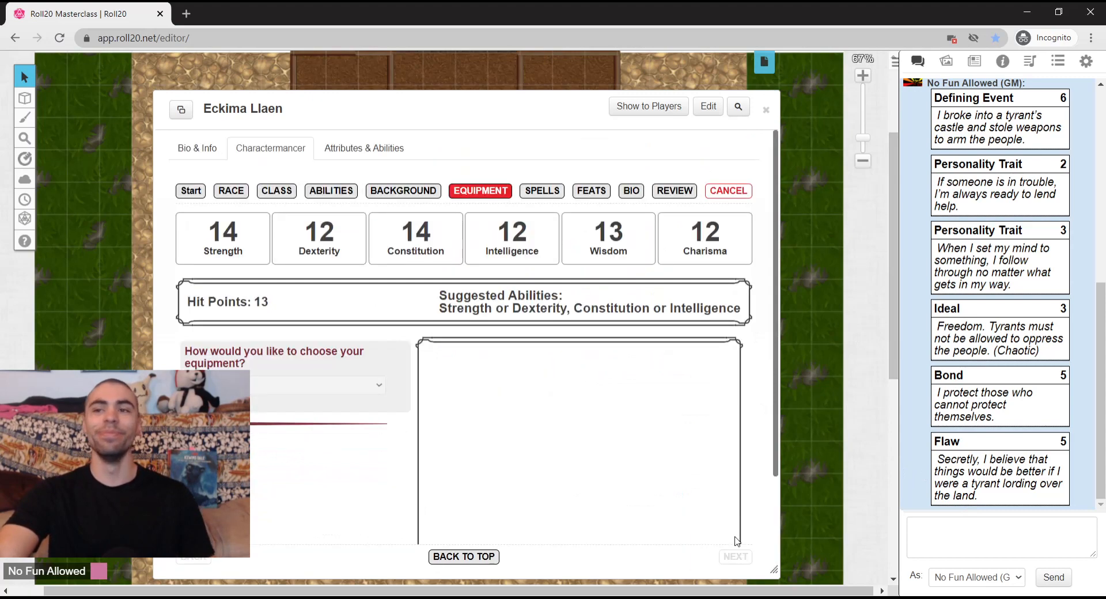
Step: Choose Class Equipment with Chain Mail, Blowgun, Hand Crossbow, Light Crossbow with bolts, Explorer's Pack and Potter's Tools, and proceed to the spells stage
{"action": "left_click", "coordinate": [331, 305]}
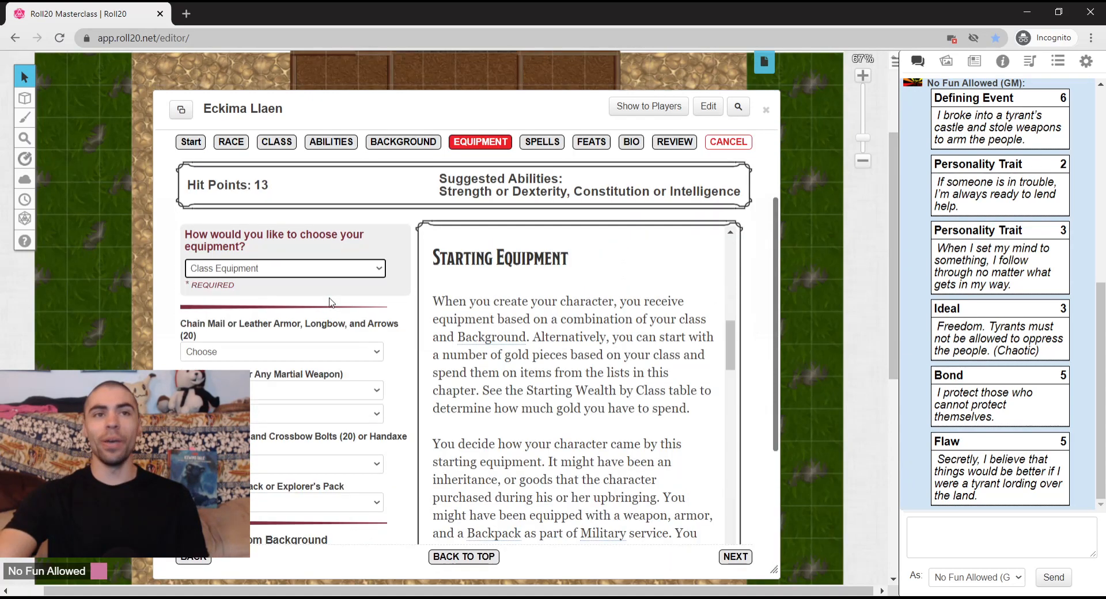
{"action": "scroll", "coordinate": [383, 329], "scroll_direction": "down", "scroll_amount": 2}
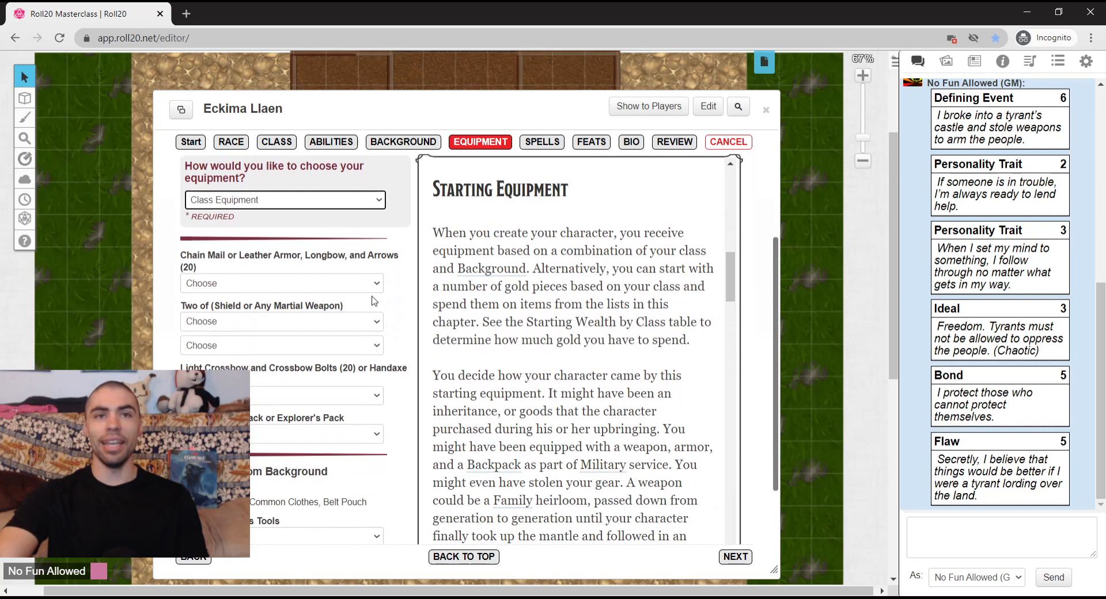
{"action": "left_click", "coordinate": [346, 311]}
{"action": "left_click", "coordinate": [339, 322]}
{"action": "left_click", "coordinate": [330, 362]}
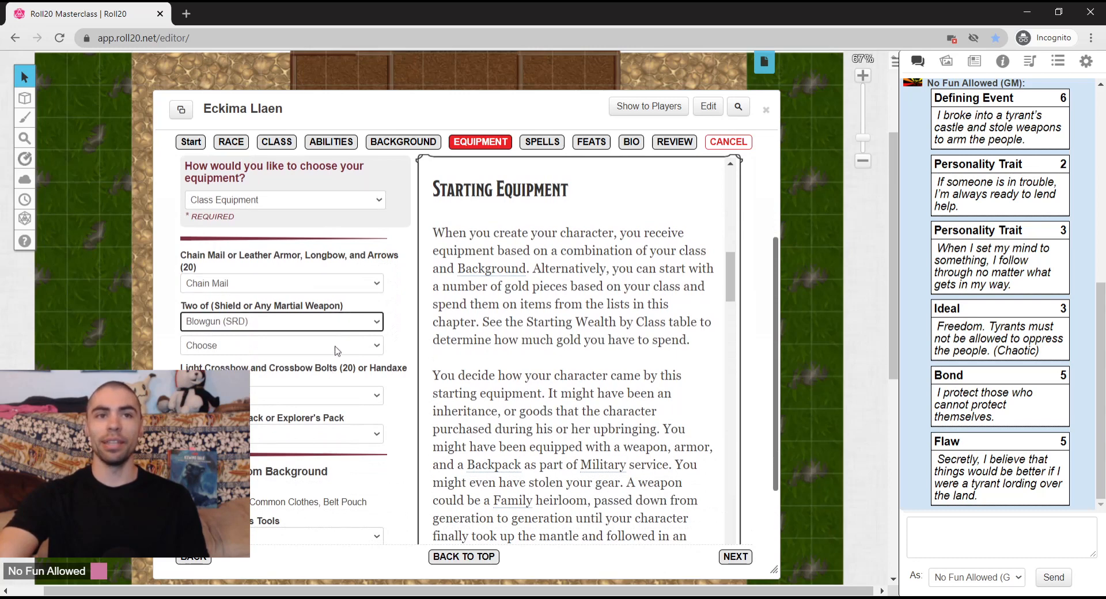
{"action": "left_click", "coordinate": [335, 348]}
{"action": "left_click", "coordinate": [312, 413]}
{"action": "left_click", "coordinate": [735, 556]}
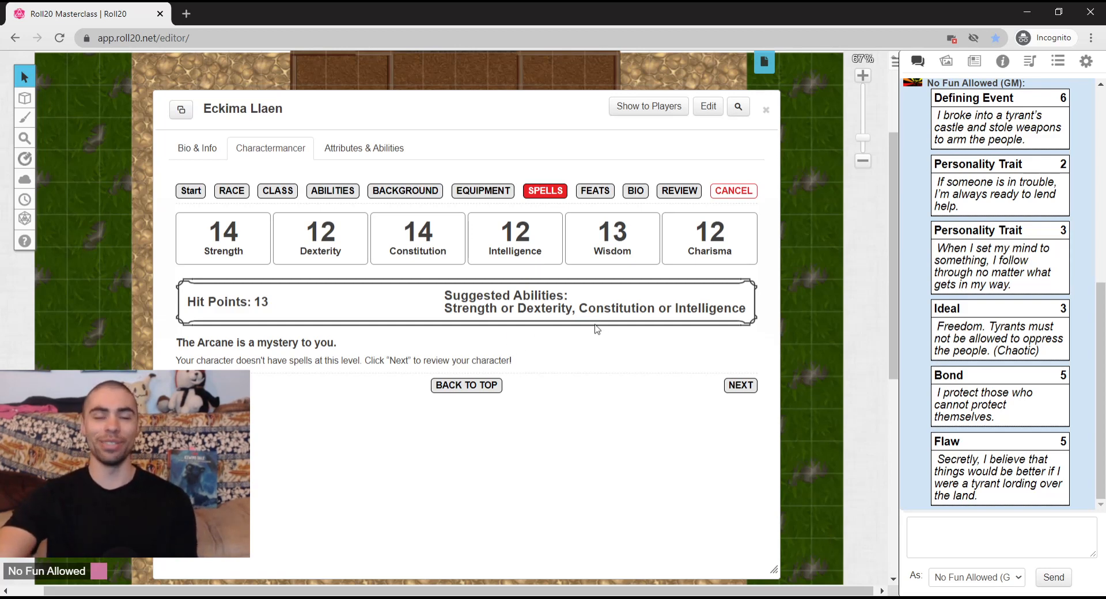
Step: Pass through the spells, feats and bio stages, leaving the physical description blank, to reach the review stage
{"action": "left_click", "coordinate": [731, 386]}
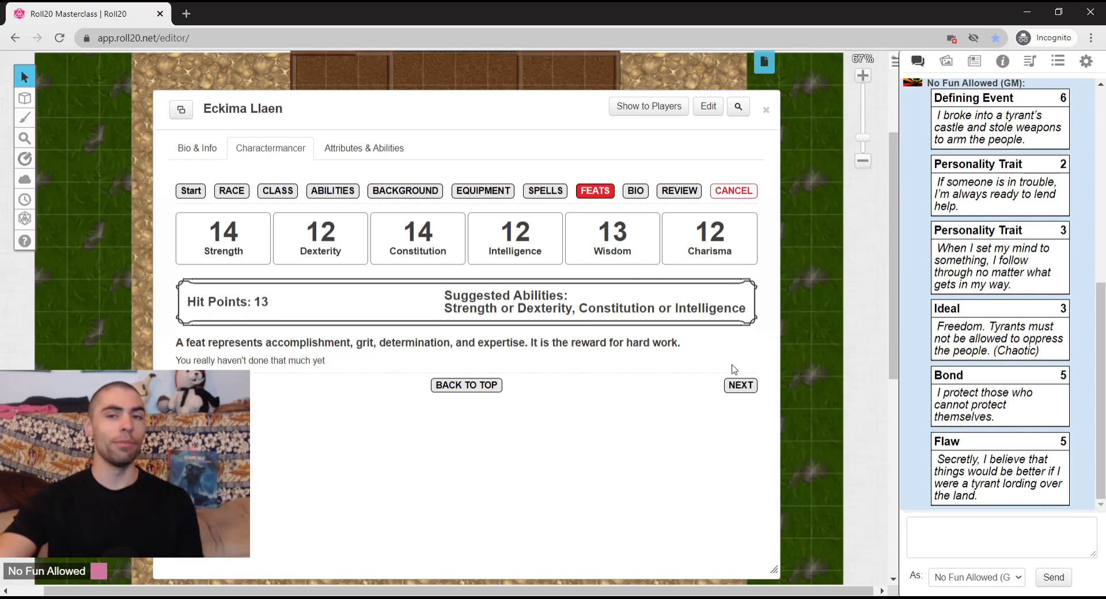
{"action": "left_click", "coordinate": [746, 385]}
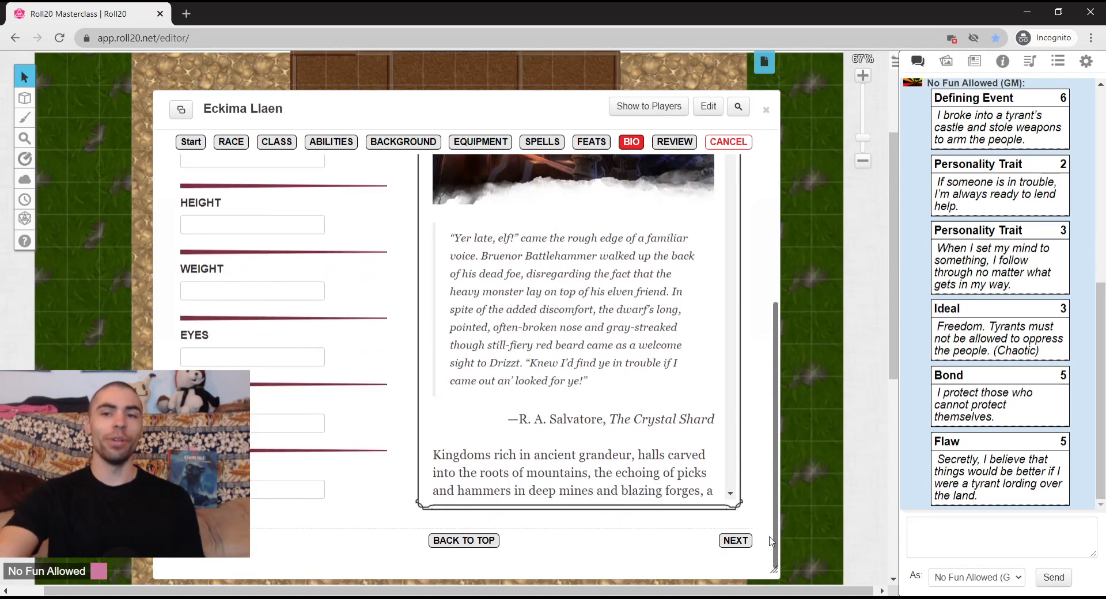
{"action": "left_click", "coordinate": [737, 541]}
Step: Review the race, class, background and equipment choices, and apply the changes to build the character
{"action": "scroll", "coordinate": [672, 432], "scroll_direction": "down", "scroll_amount": 10}
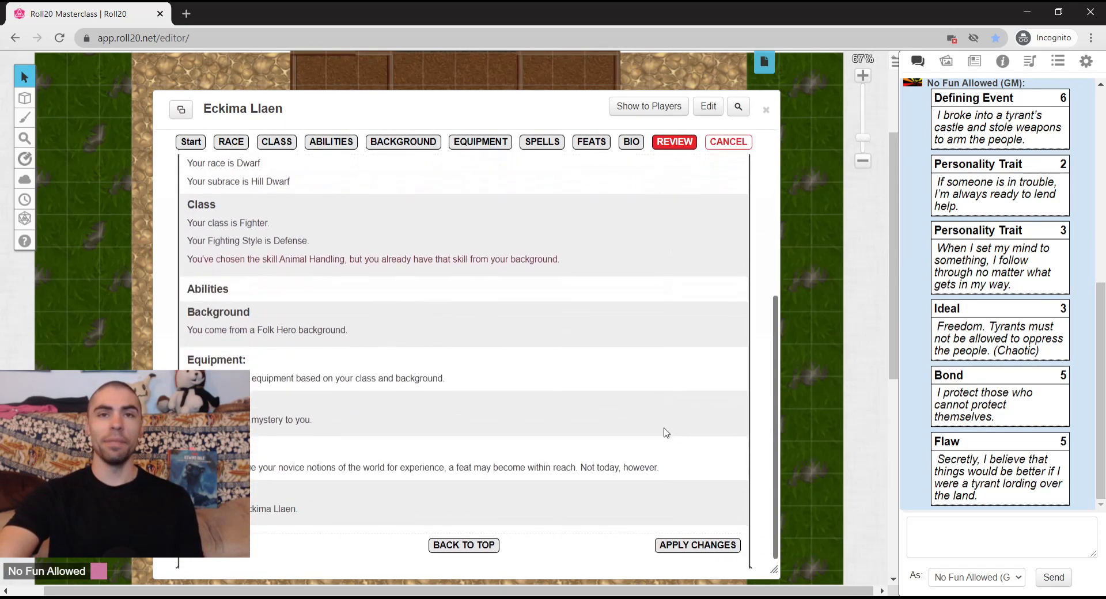
{"action": "scroll", "coordinate": [633, 415], "scroll_direction": "up", "scroll_amount": 3}
{"action": "scroll", "coordinate": [564, 374], "scroll_direction": "up", "scroll_amount": 1}
{"action": "scroll", "coordinate": [555, 371], "scroll_direction": "down", "scroll_amount": 1}
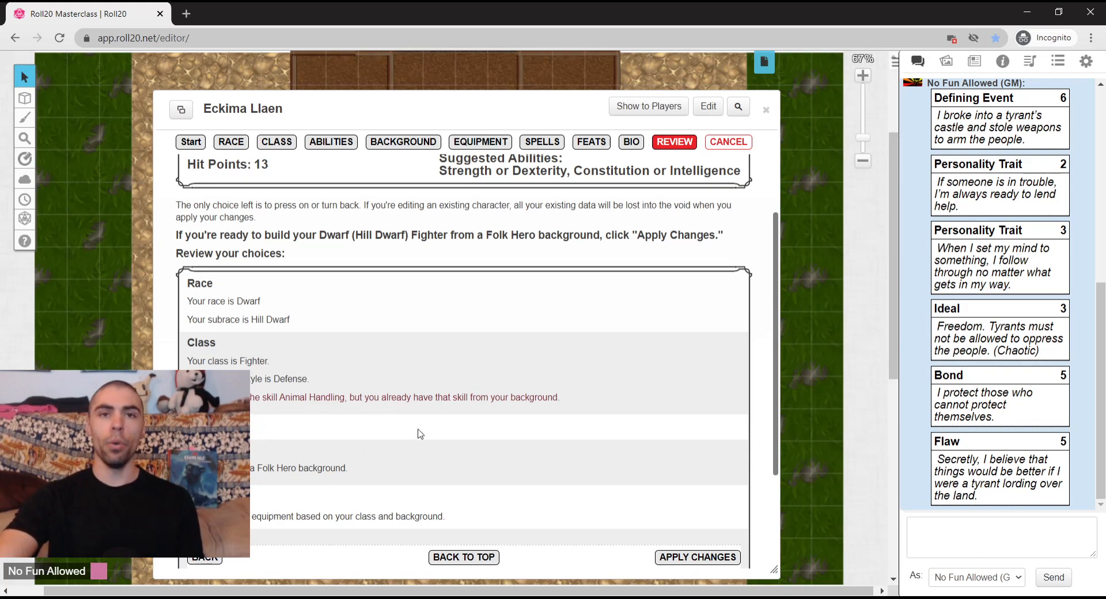
{"action": "scroll", "coordinate": [563, 446], "scroll_direction": "down", "scroll_amount": 3}
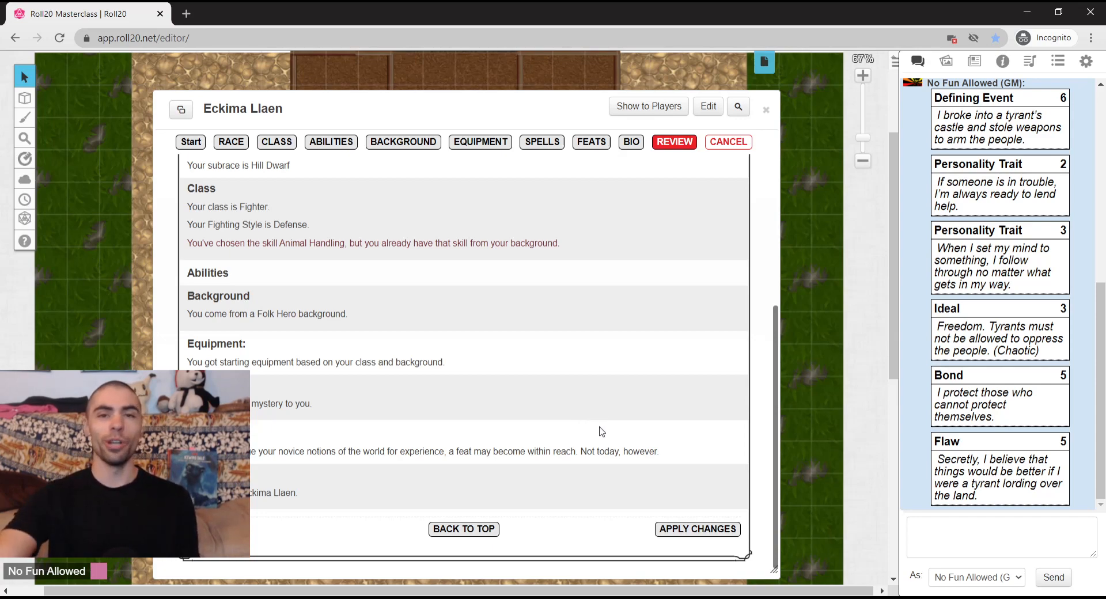
{"action": "left_click", "coordinate": [698, 531]}
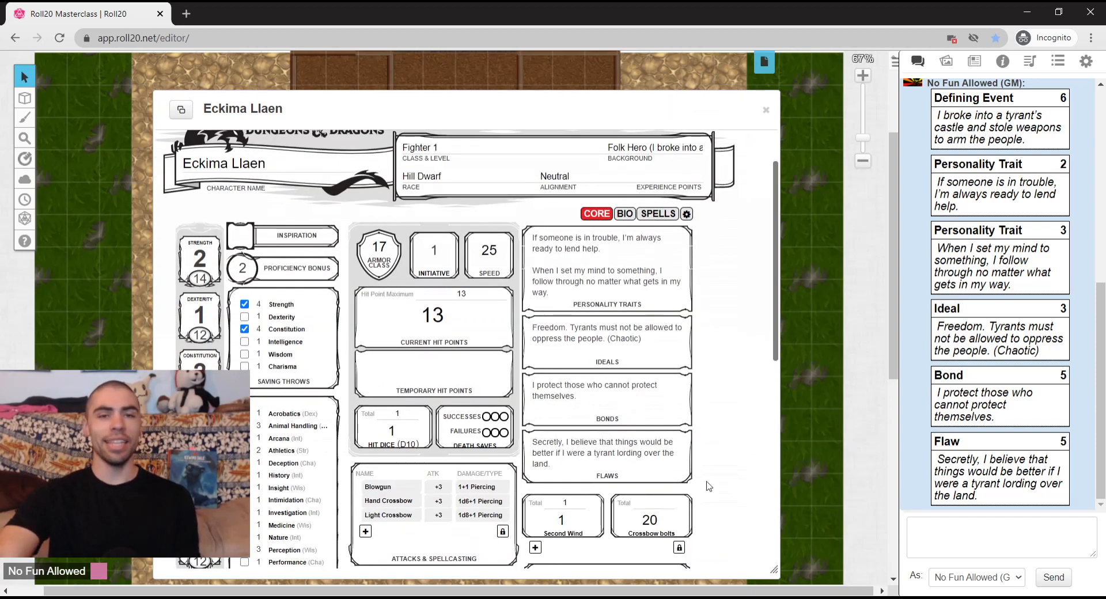
Step: Examine the finished character sheet's ability scores, skills, attacks, proficiencies, equipment and features
{"action": "scroll", "coordinate": [671, 473], "scroll_direction": "down", "scroll_amount": 5}
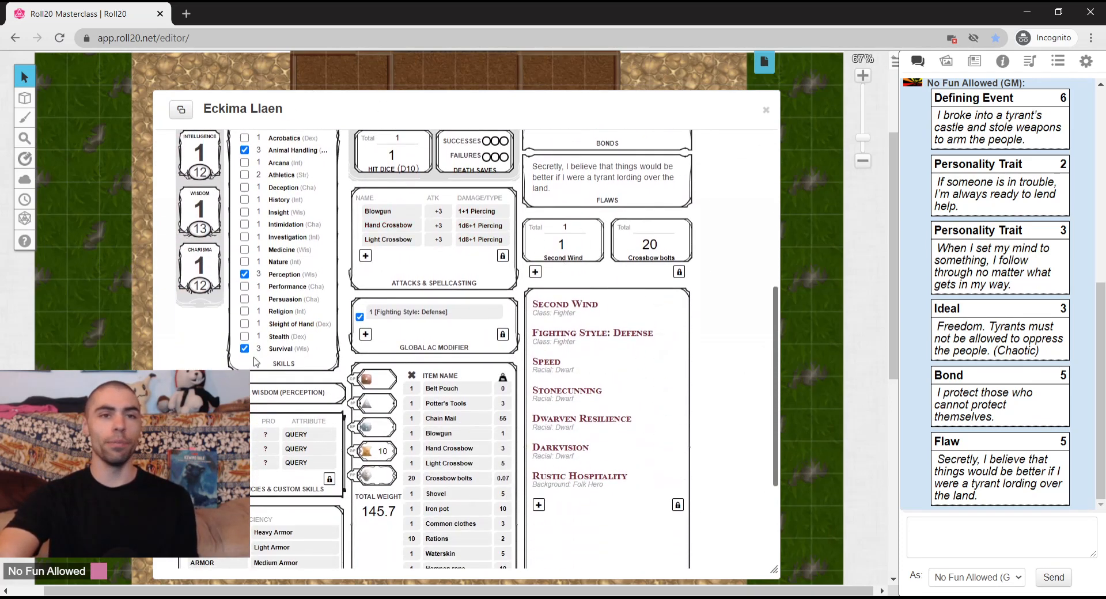
{"action": "scroll", "coordinate": [388, 449], "scroll_direction": "down", "scroll_amount": 3}
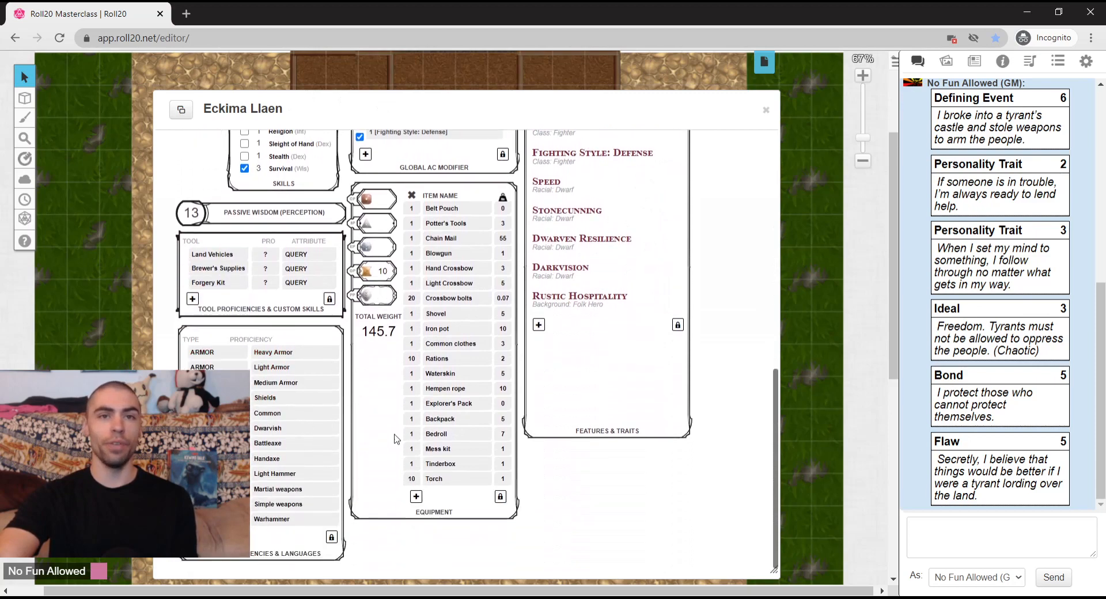
{"action": "scroll", "coordinate": [397, 439], "scroll_direction": "up", "scroll_amount": 6}
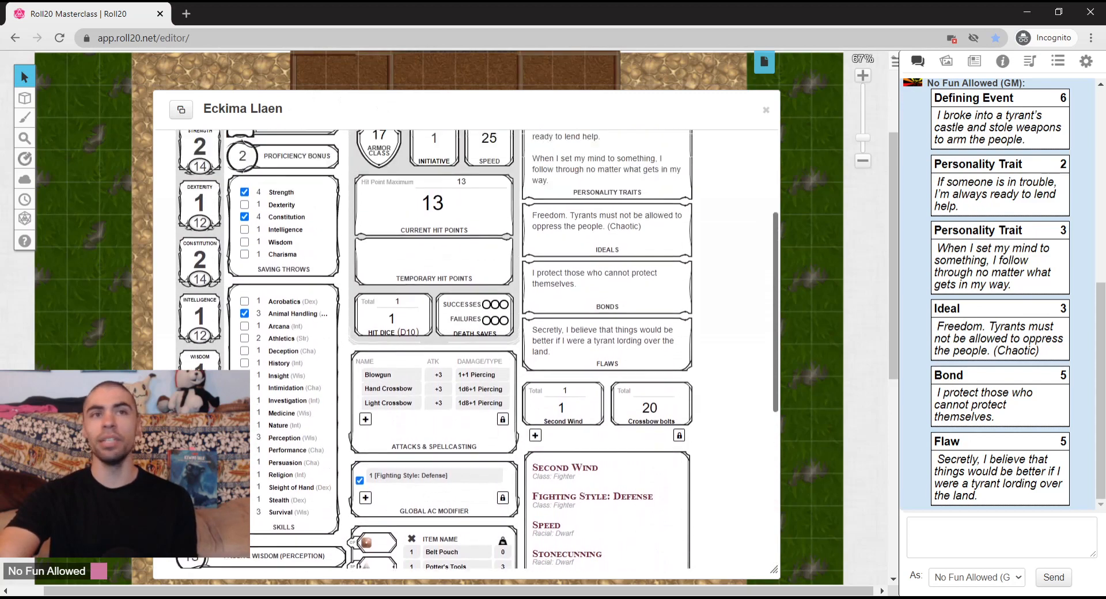
{"action": "scroll", "coordinate": [487, 353], "scroll_direction": "up", "scroll_amount": 4}
{"action": "scroll", "coordinate": [487, 353], "scroll_direction": "down", "scroll_amount": 3}
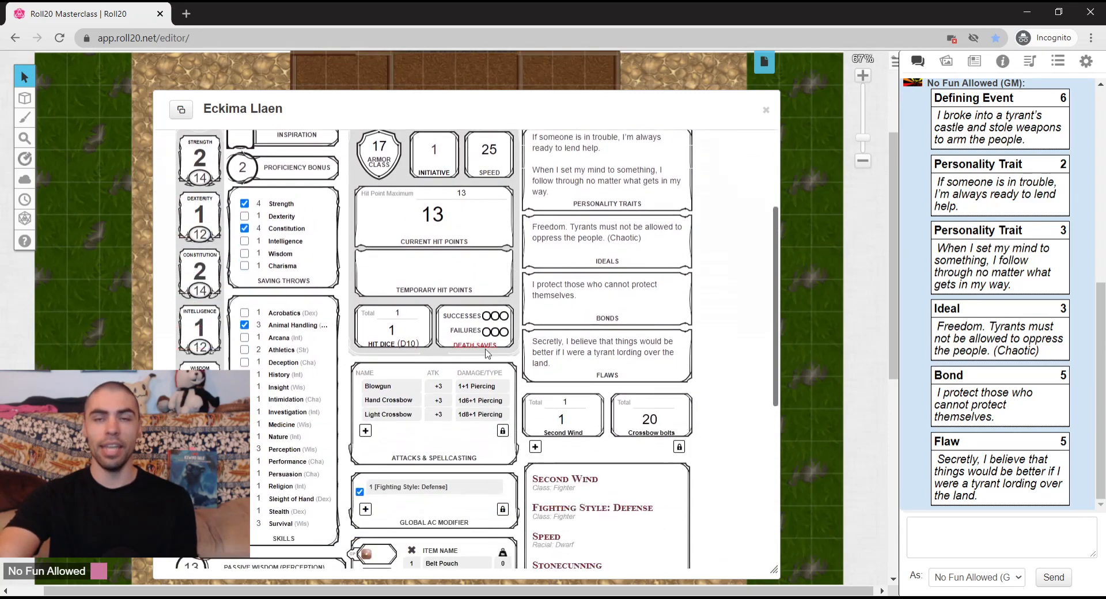
Step: Change the character's alignment to Neutral Good in the sheet header
{"action": "scroll", "coordinate": [487, 354], "scroll_direction": "down", "scroll_amount": 4}
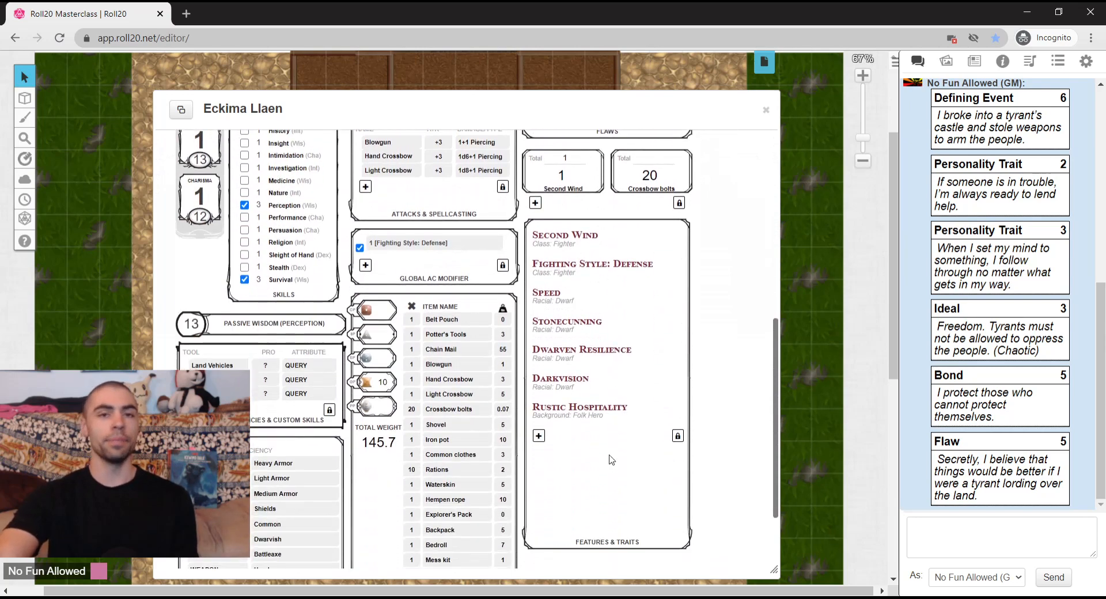
{"action": "scroll", "coordinate": [611, 459], "scroll_direction": "up", "scroll_amount": 6}
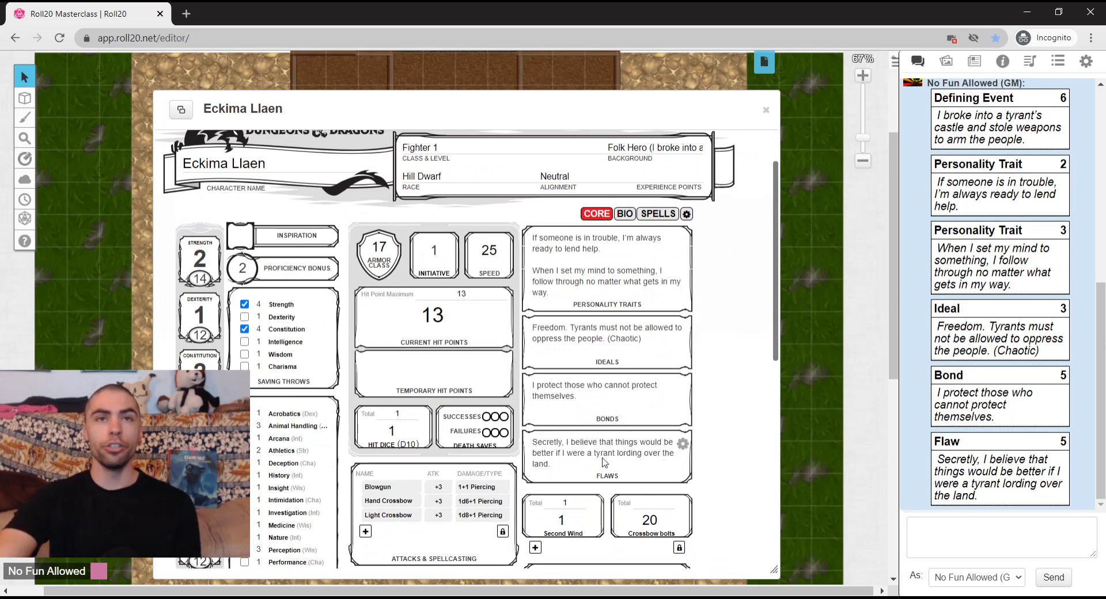
{"action": "scroll", "coordinate": [596, 456], "scroll_direction": "up", "scroll_amount": 2}
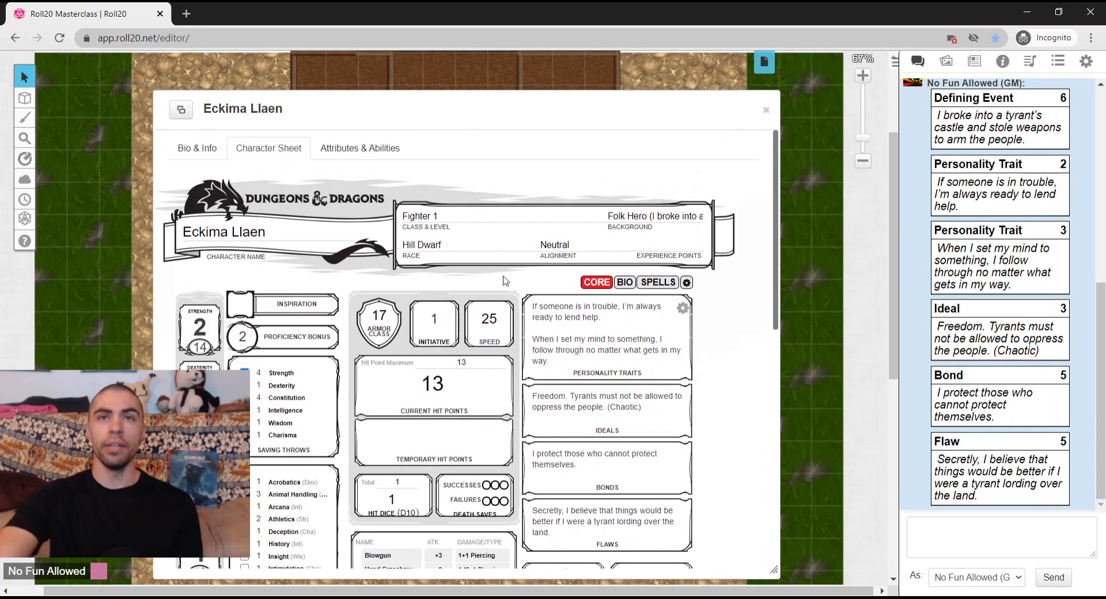
{"action": "left_click", "coordinate": [573, 241]}
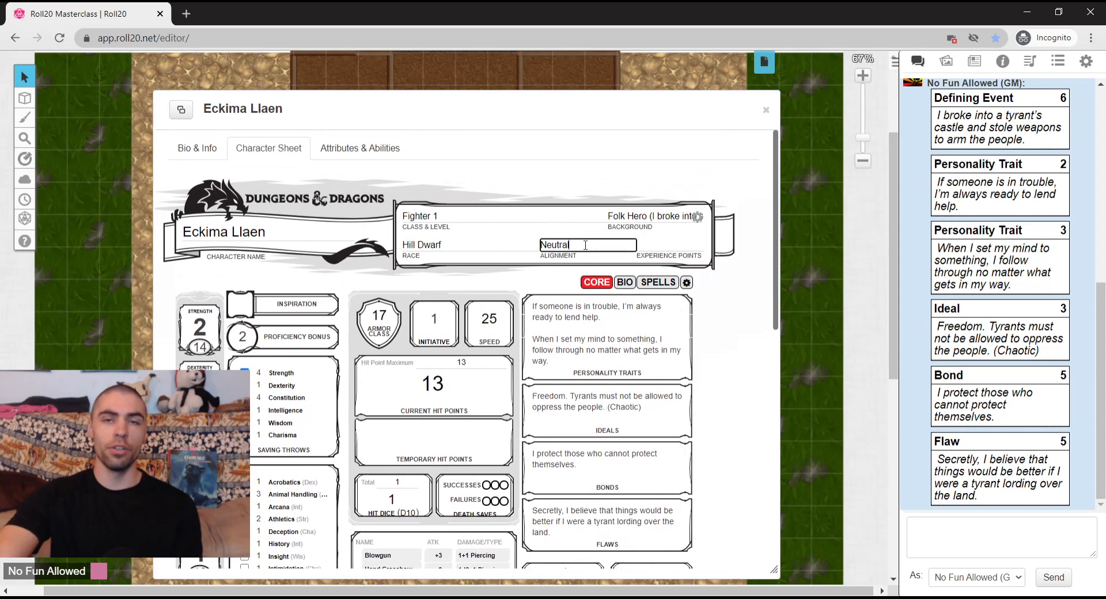
{"action": "type", "text": "G"}
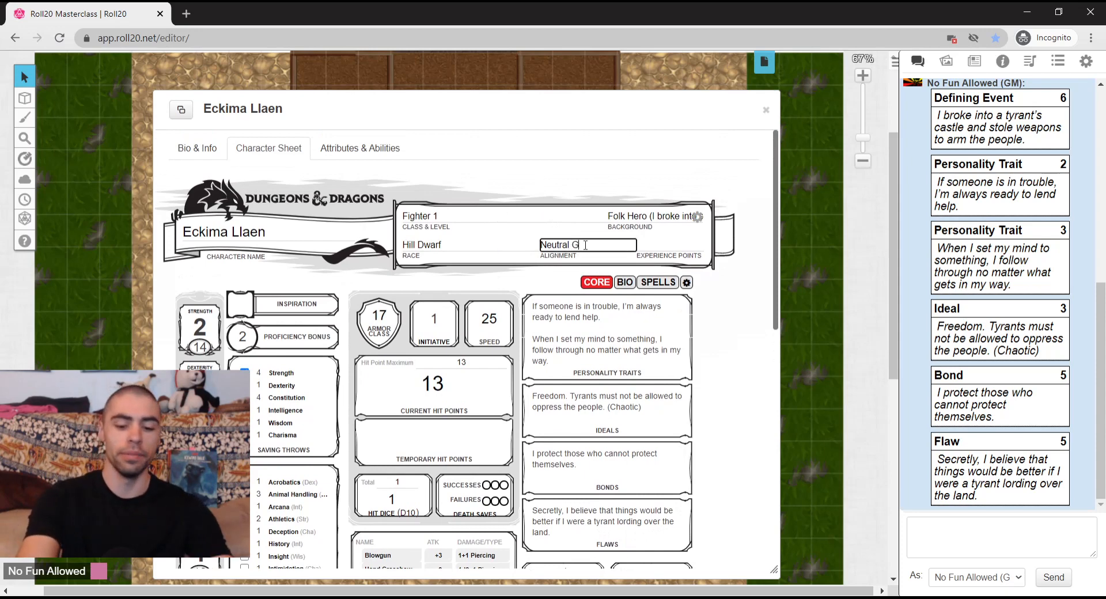
{"action": "type", "text": "ood"}
{"action": "left_click", "coordinate": [723, 333]}
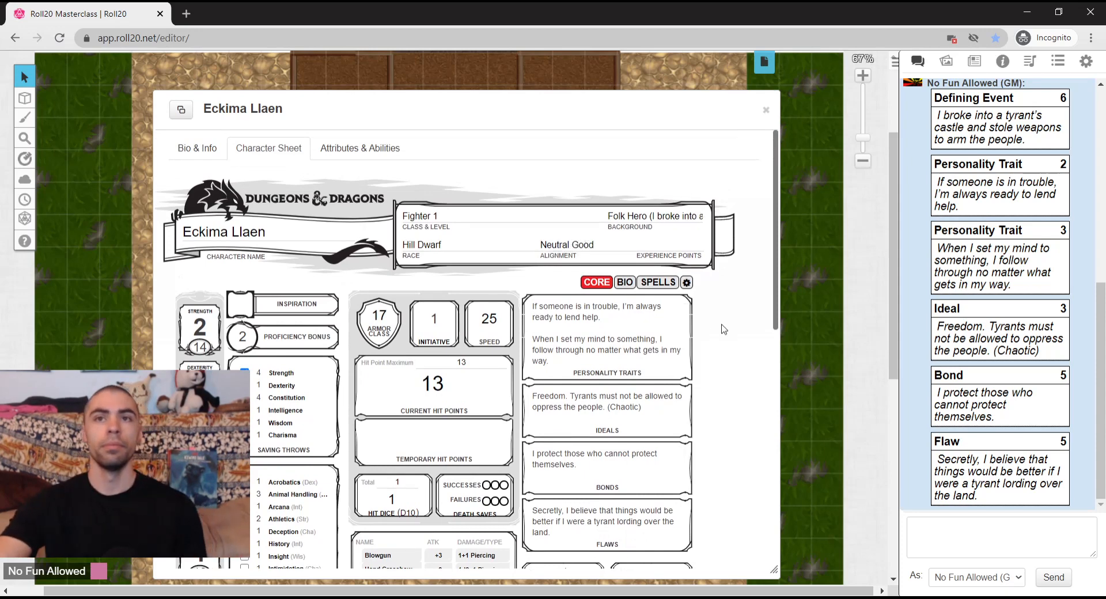
Step: Enter 200 experience points and mark the character as having Inspiration
{"action": "left_click", "coordinate": [683, 246]}
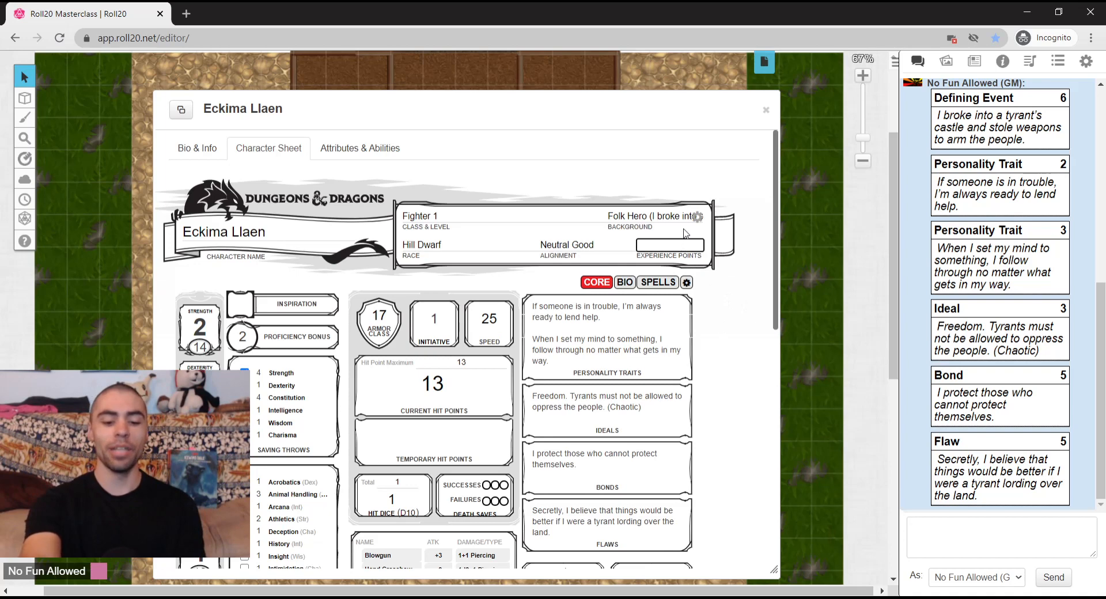
{"action": "type", "text": "200"}
{"action": "key", "text": "Return"}
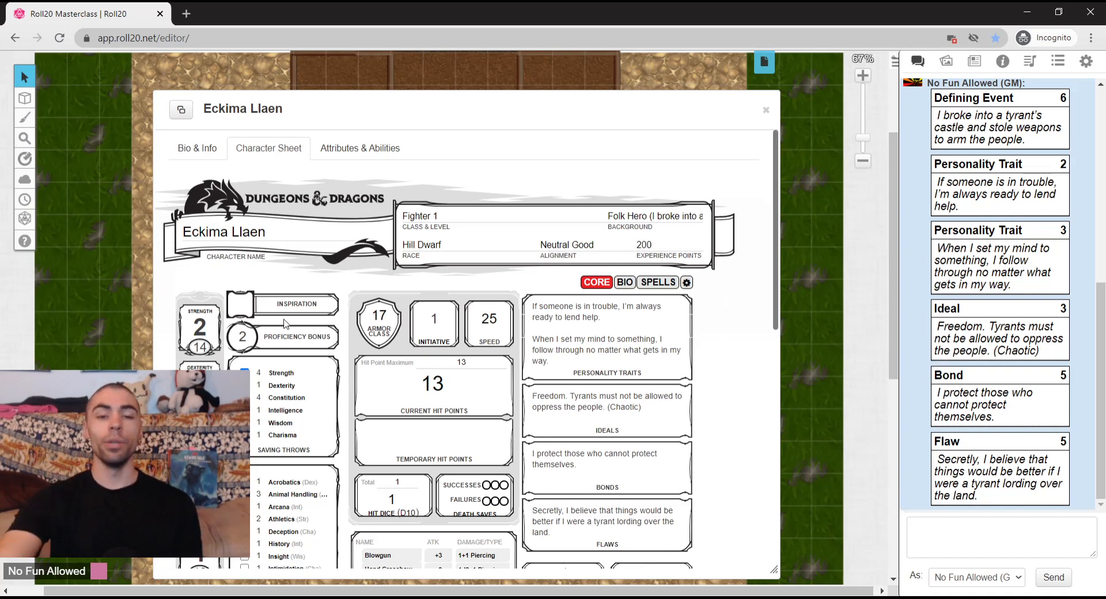
{"action": "left_click", "coordinate": [241, 306]}
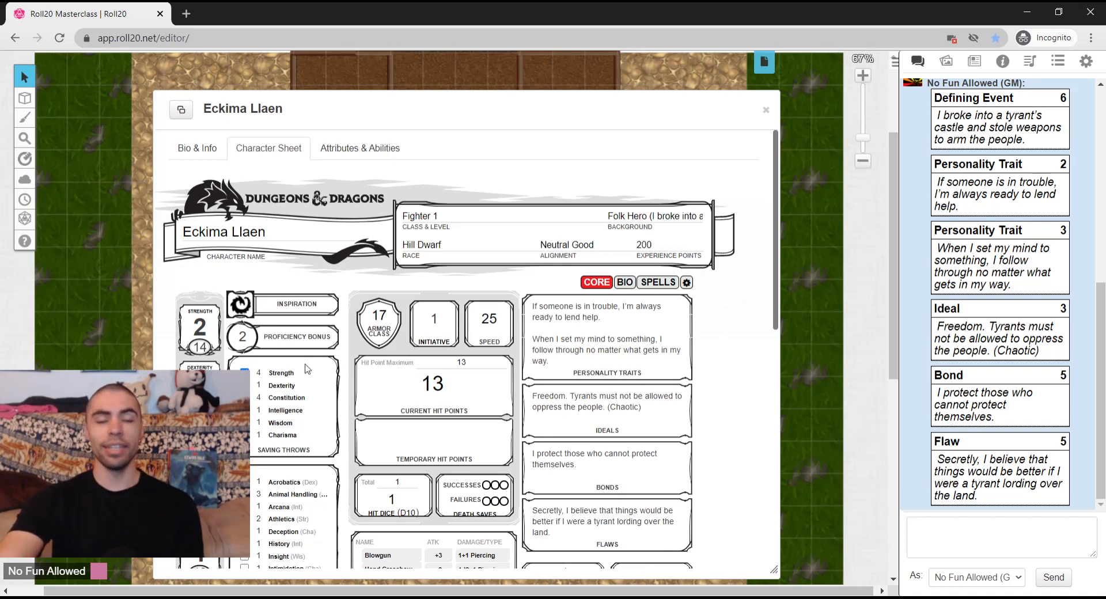
Step: Expand the Second Wind feature's description under Features & Traits and share it to the chat
{"action": "scroll", "coordinate": [714, 437], "scroll_direction": "down", "scroll_amount": 5}
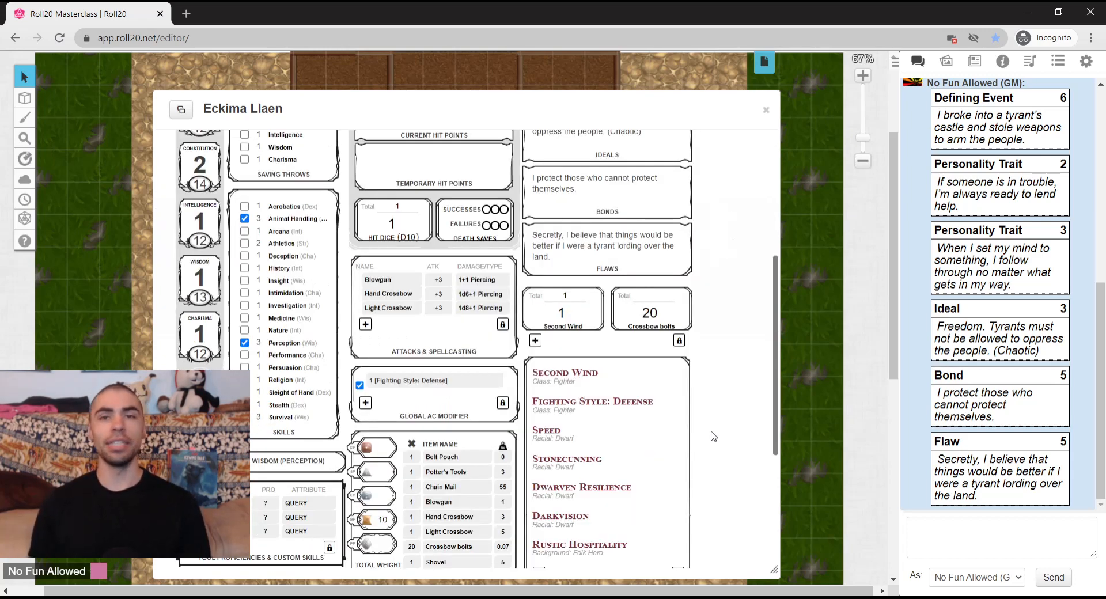
{"action": "scroll", "coordinate": [662, 414], "scroll_direction": "down", "scroll_amount": 2}
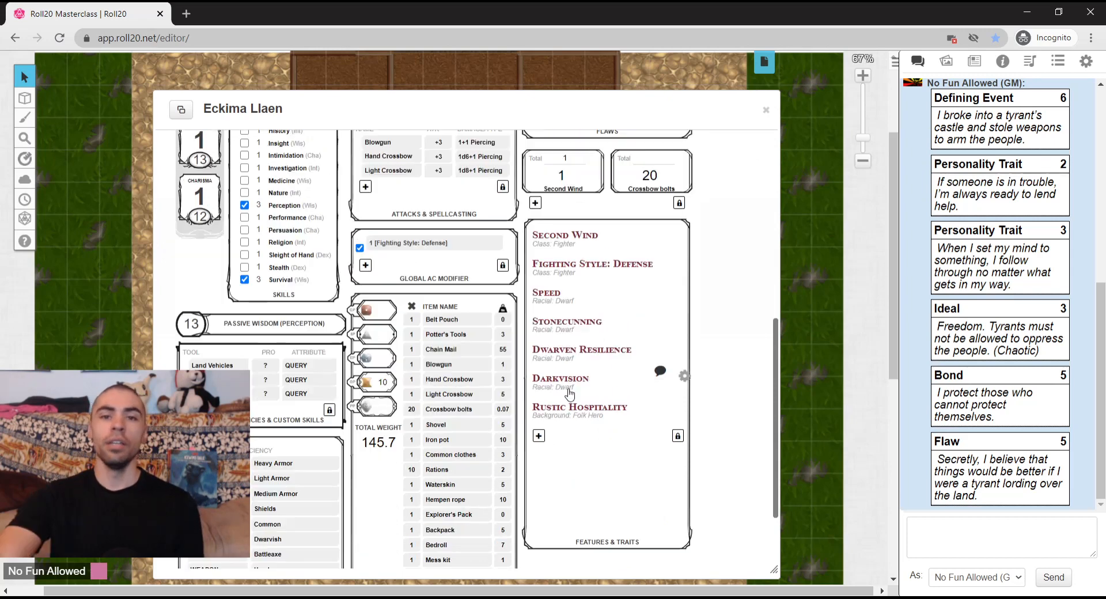
{"action": "left_click", "coordinate": [603, 239]}
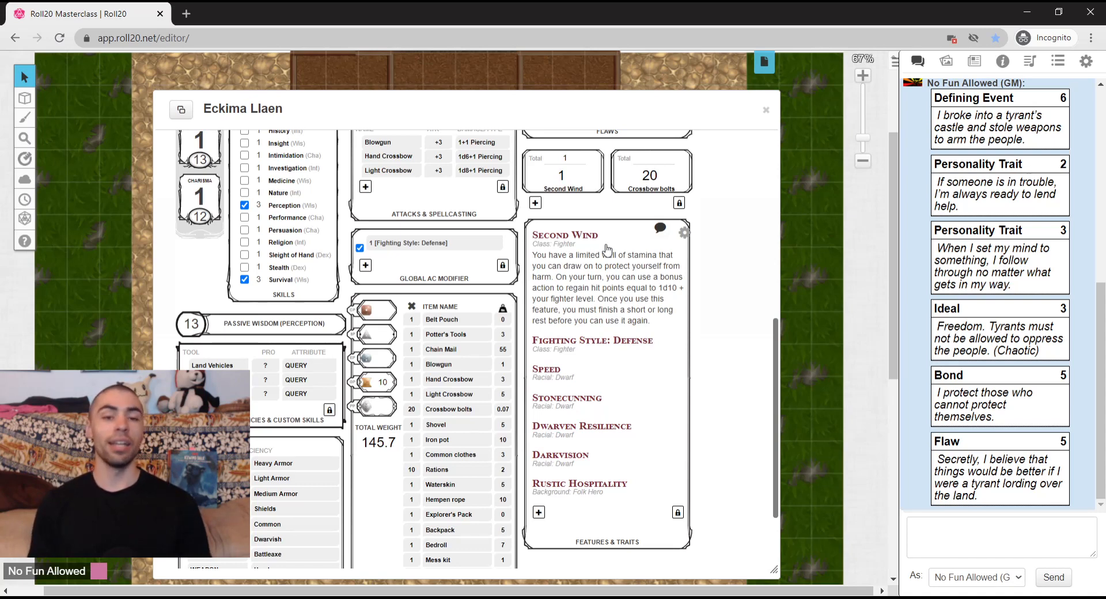
{"action": "mouse_move", "coordinate": [661, 231]}
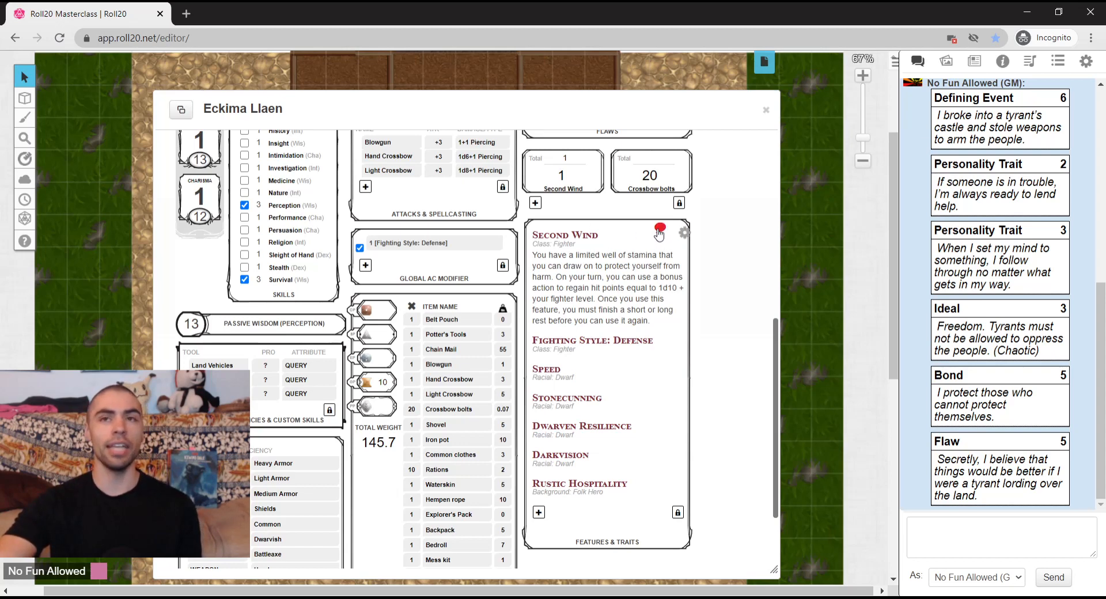
{"action": "left_click", "coordinate": [660, 232]}
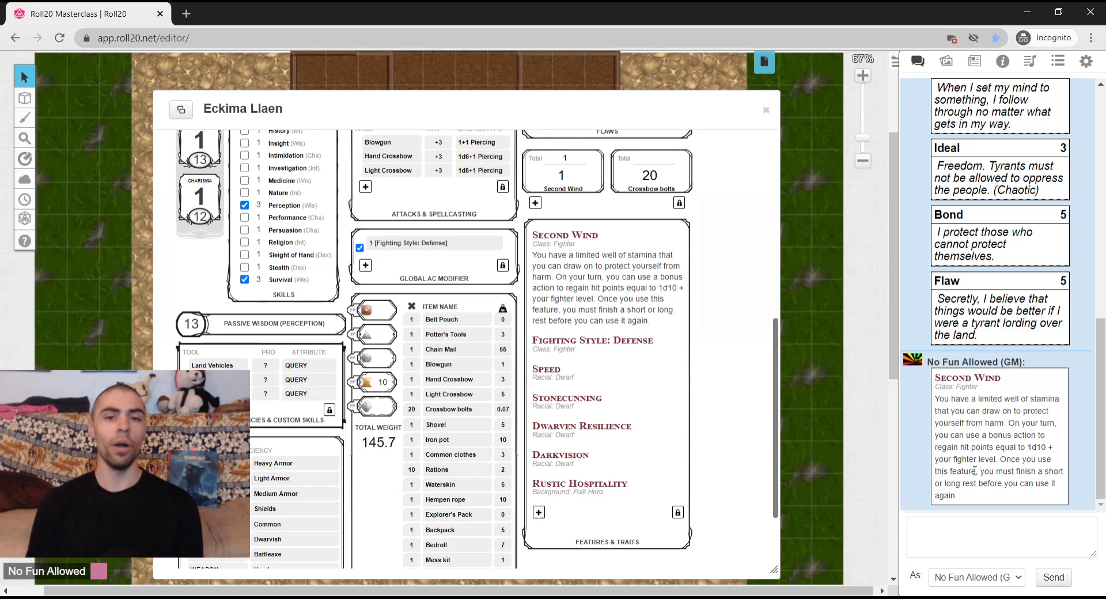
Step: Roll a Hand Crossbow attack from the sheet and inspect the first roll's breakdown in the chat
{"action": "scroll", "coordinate": [526, 385], "scroll_direction": "up", "scroll_amount": 3}
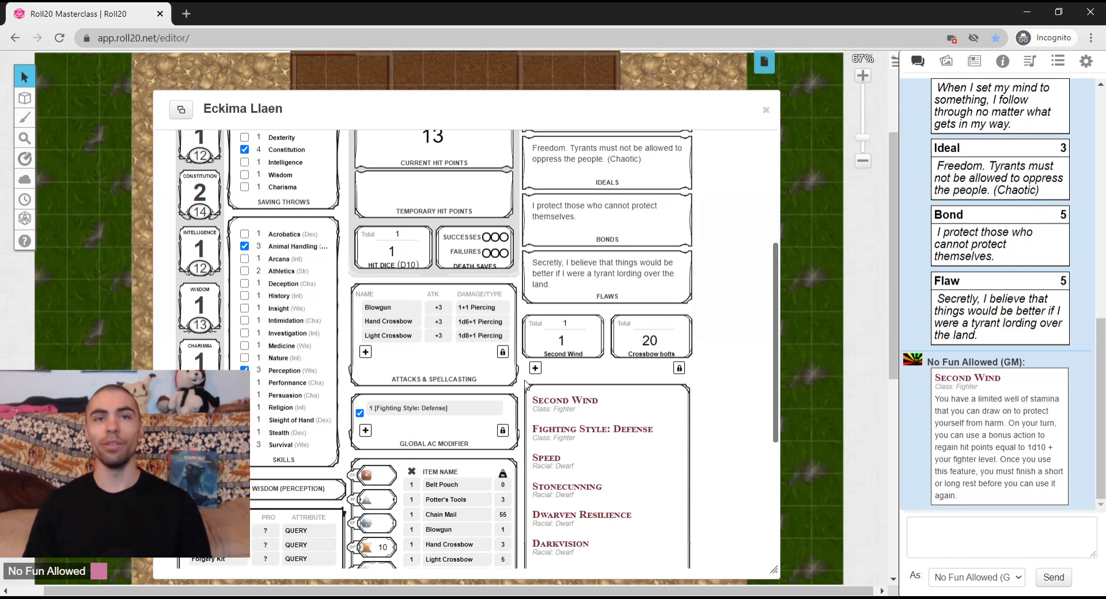
{"action": "scroll", "coordinate": [525, 385], "scroll_direction": "up", "scroll_amount": 3}
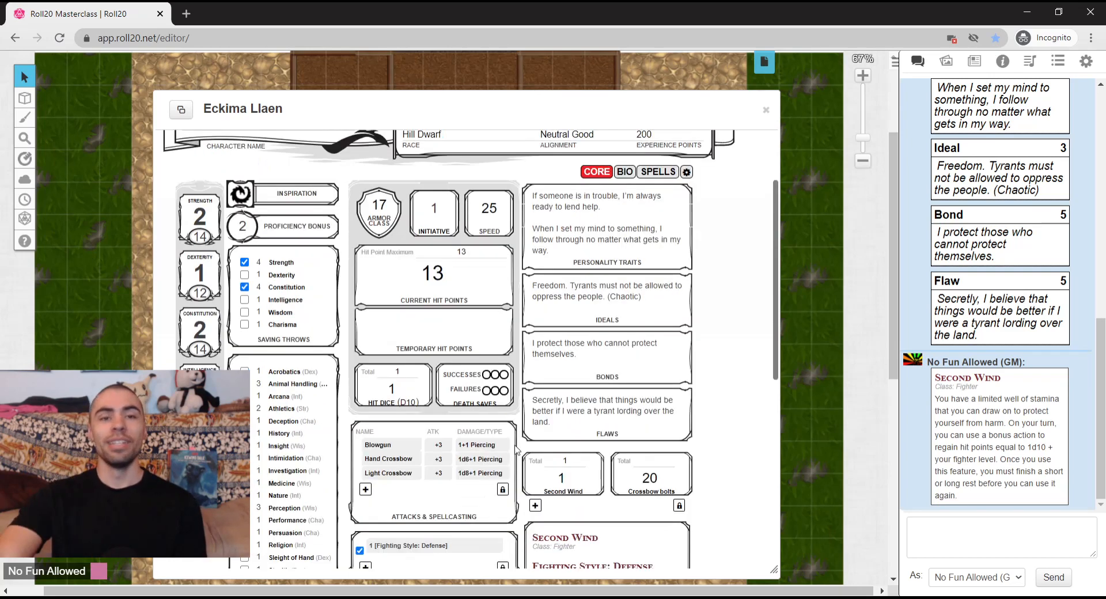
{"action": "left_click", "coordinate": [474, 466]}
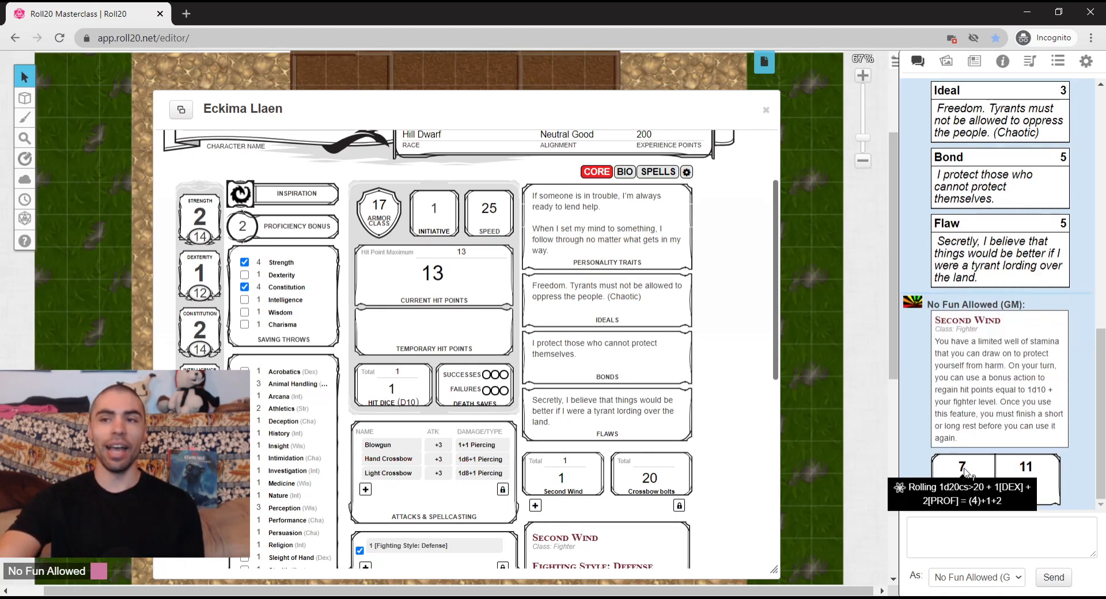
{"action": "mouse_move", "coordinate": [963, 468]}
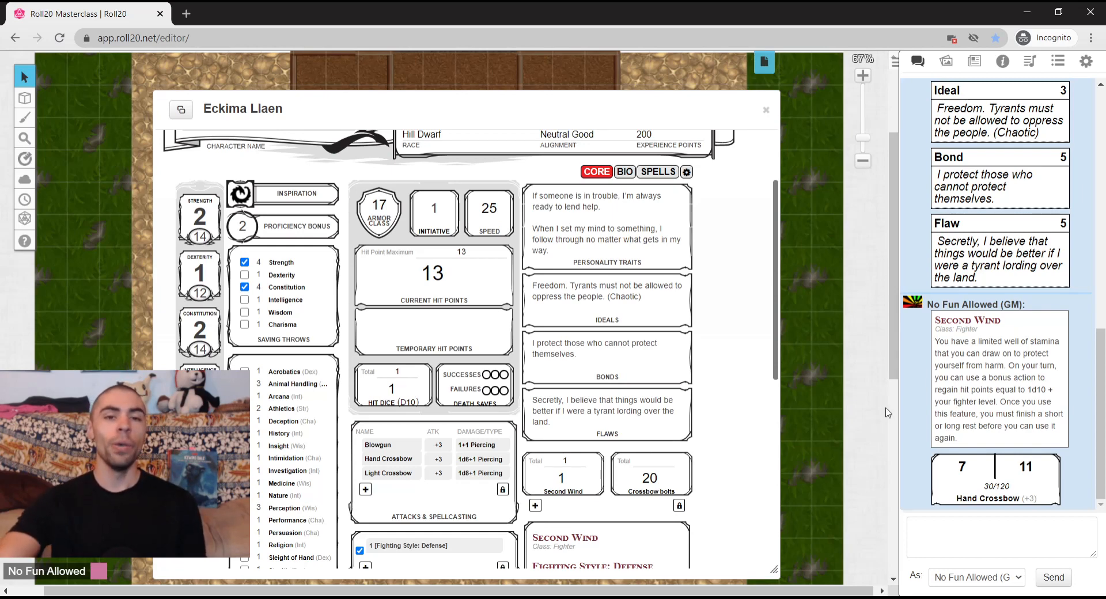
Step: Examine the sheet's bio page with its appearance, backstory and treasure sections, and the spells page with its spell levels
{"action": "scroll", "coordinate": [744, 418], "scroll_direction": "up", "scroll_amount": 3}
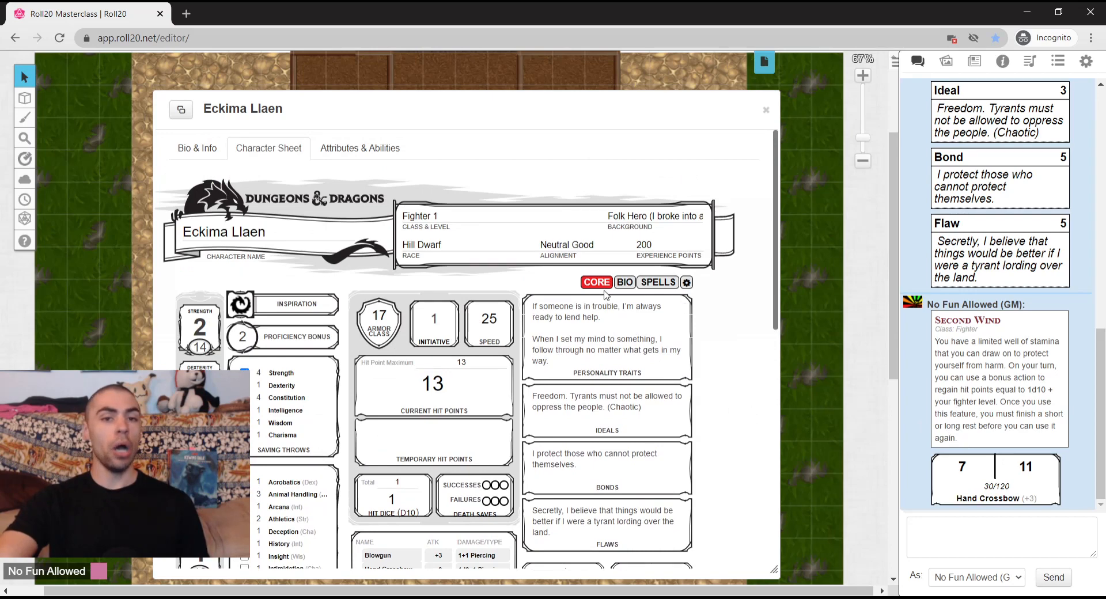
{"action": "left_click", "coordinate": [621, 288]}
{"action": "scroll", "coordinate": [578, 395], "scroll_direction": "down", "scroll_amount": 5}
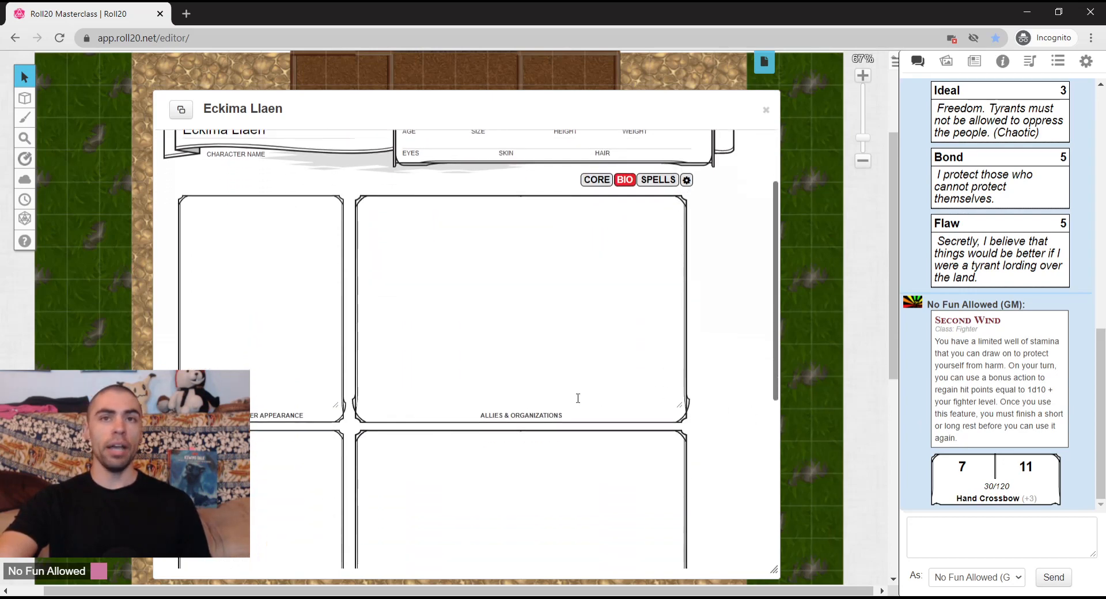
{"action": "scroll", "coordinate": [563, 436], "scroll_direction": "down", "scroll_amount": 1}
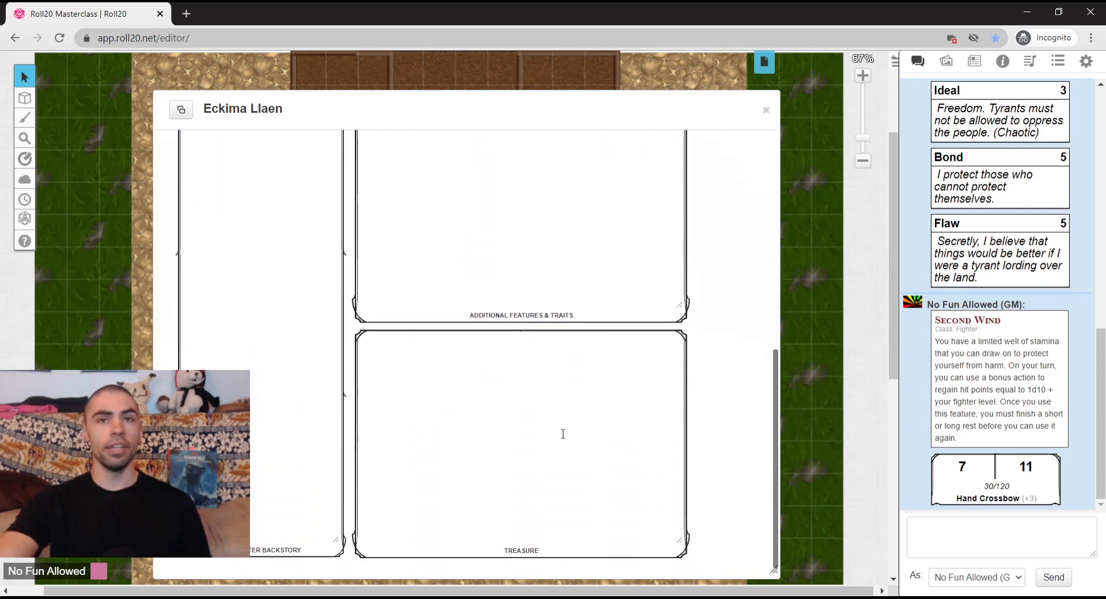
{"action": "scroll", "coordinate": [579, 401], "scroll_direction": "up", "scroll_amount": 2}
{"action": "scroll", "coordinate": [578, 401], "scroll_direction": "up", "scroll_amount": 6}
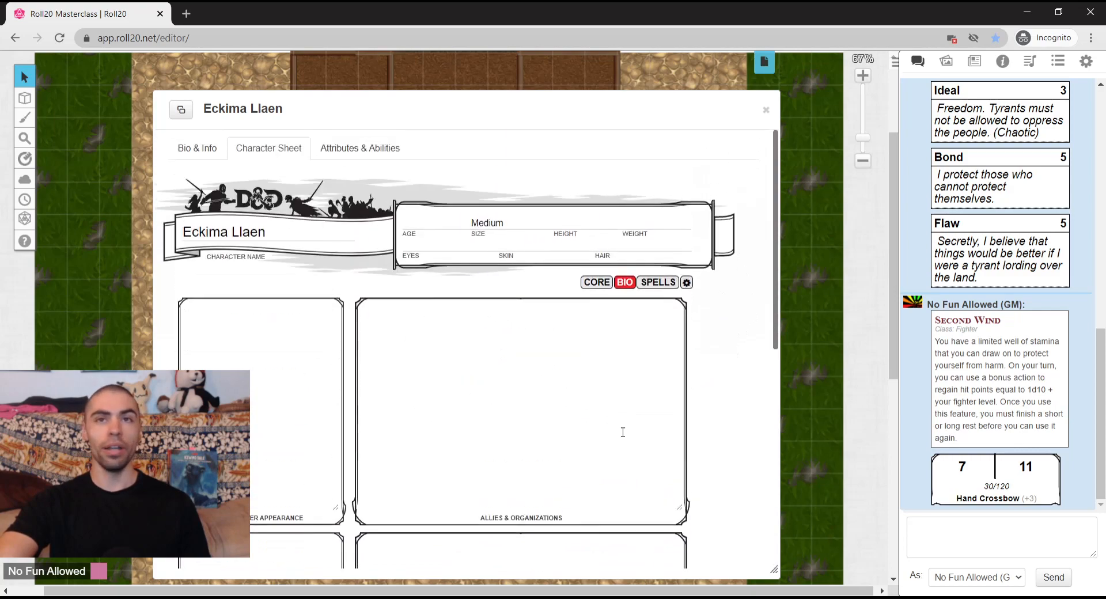
{"action": "left_click", "coordinate": [661, 282]}
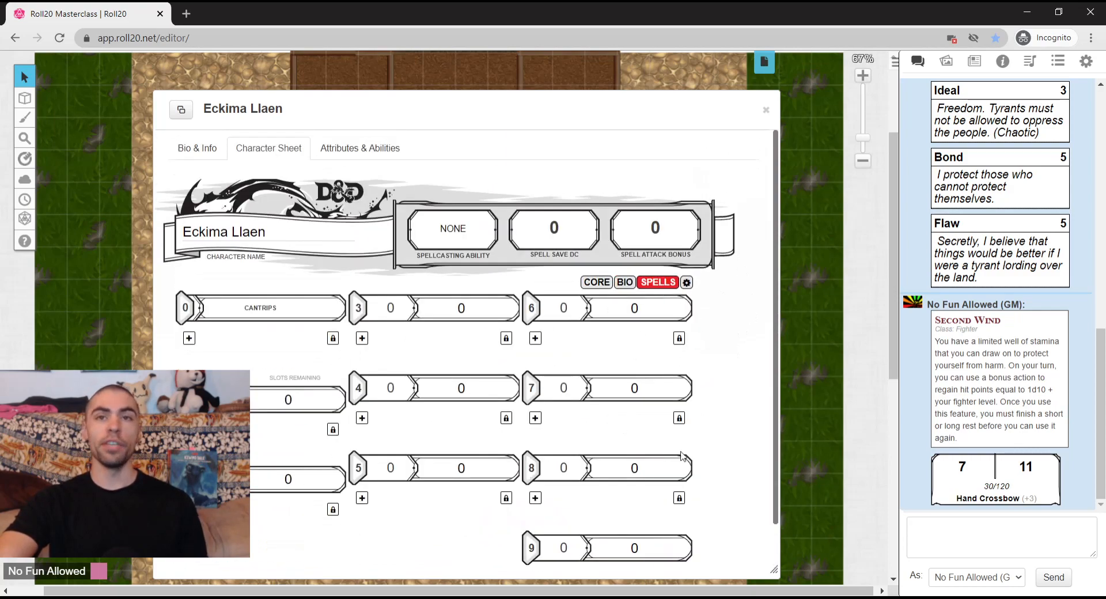
{"action": "scroll", "coordinate": [684, 457], "scroll_direction": "down", "scroll_amount": 1}
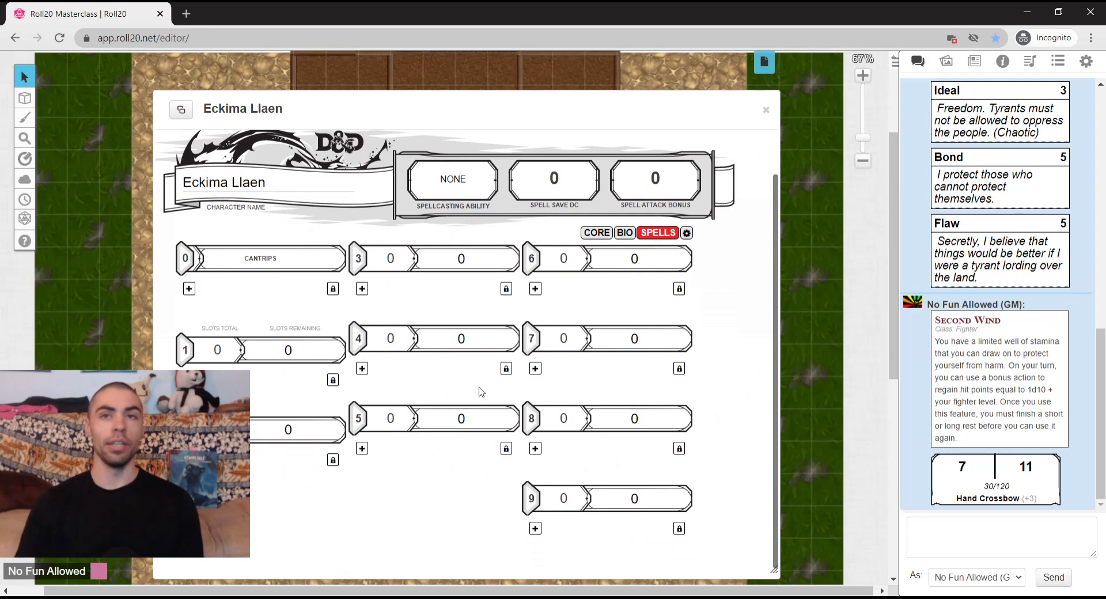
{"action": "scroll", "coordinate": [507, 367], "scroll_direction": "up", "scroll_amount": 1}
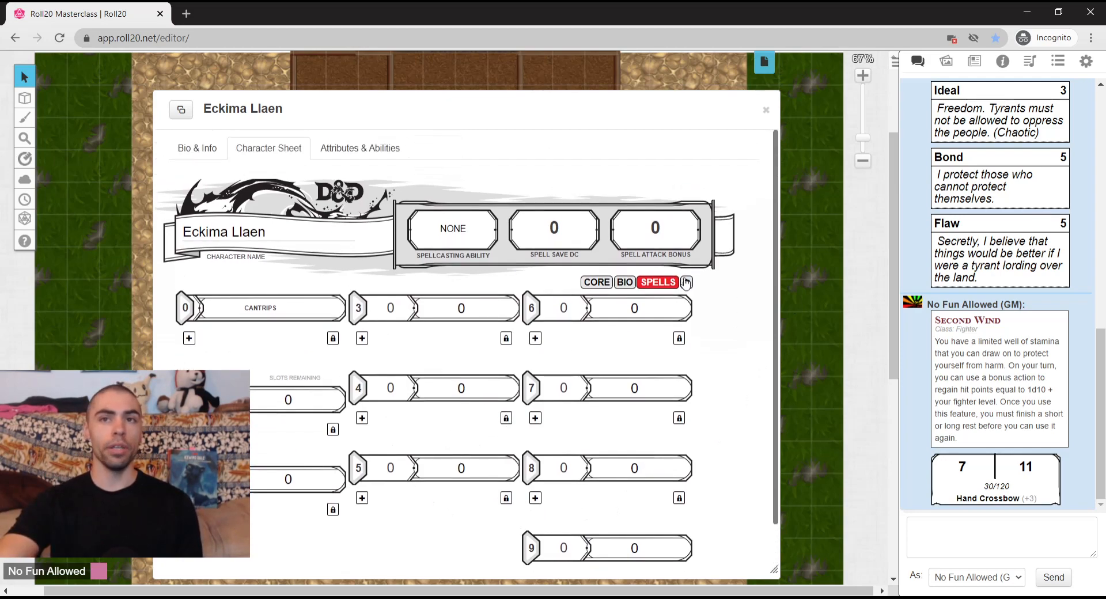
Step: Examine the sheet's settings page, including the class, attribute, save, skill, general and Charactermancer options
{"action": "left_click", "coordinate": [686, 282]}
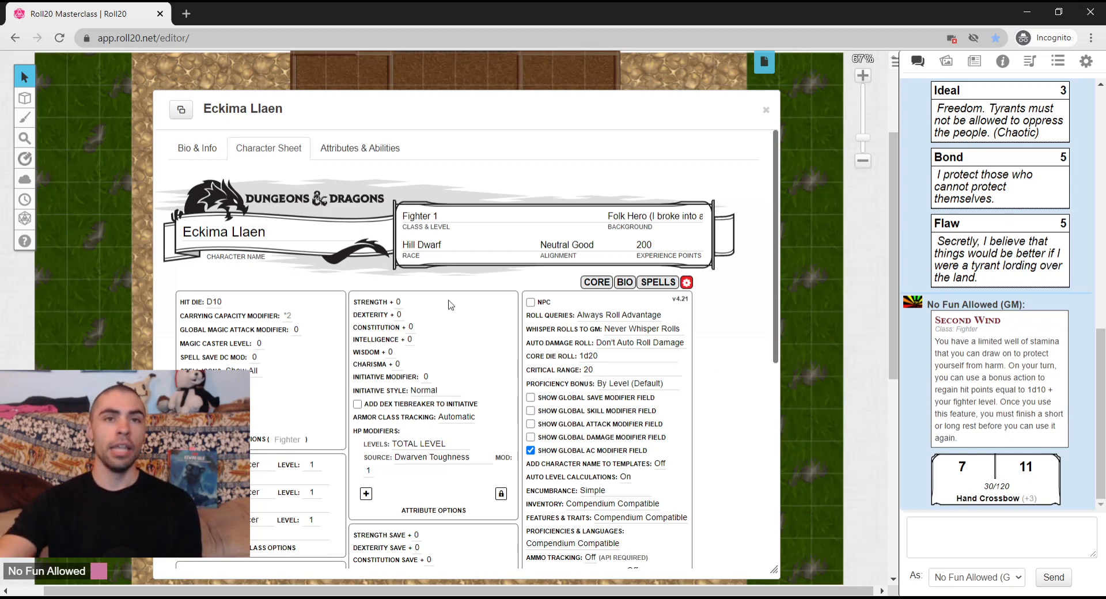
{"action": "scroll", "coordinate": [404, 372], "scroll_direction": "down", "scroll_amount": 3}
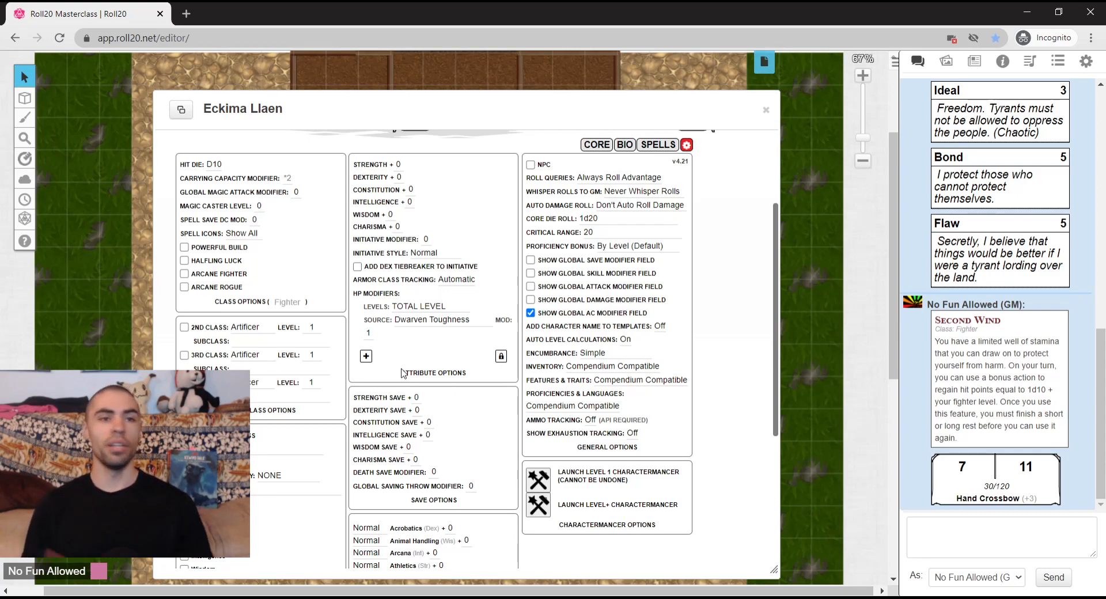
{"action": "scroll", "coordinate": [316, 438], "scroll_direction": "down", "scroll_amount": 1}
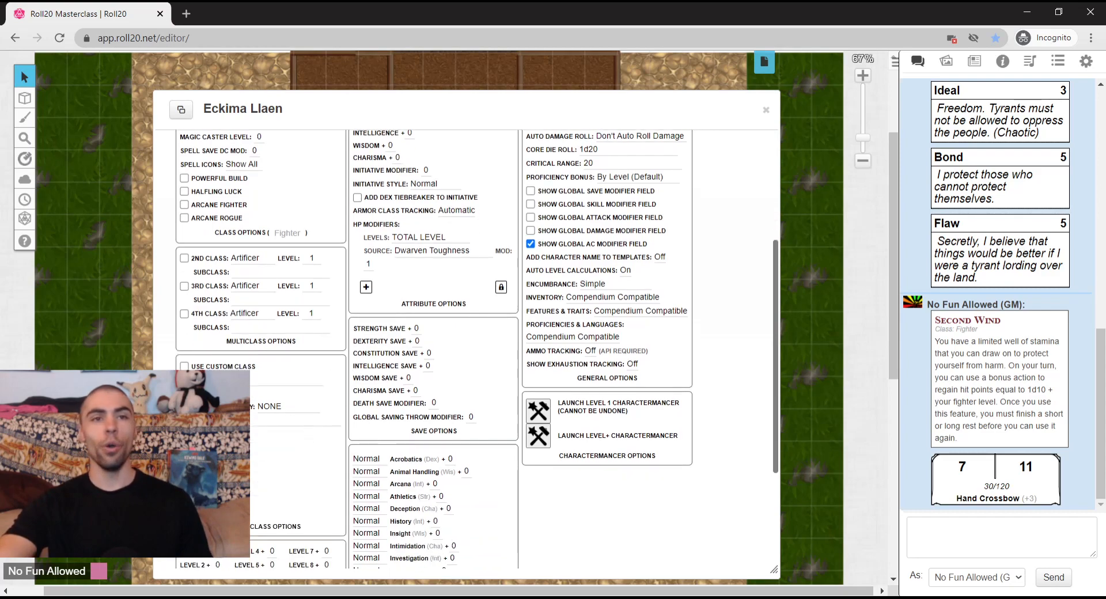
{"action": "scroll", "coordinate": [300, 459], "scroll_direction": "down", "scroll_amount": 1}
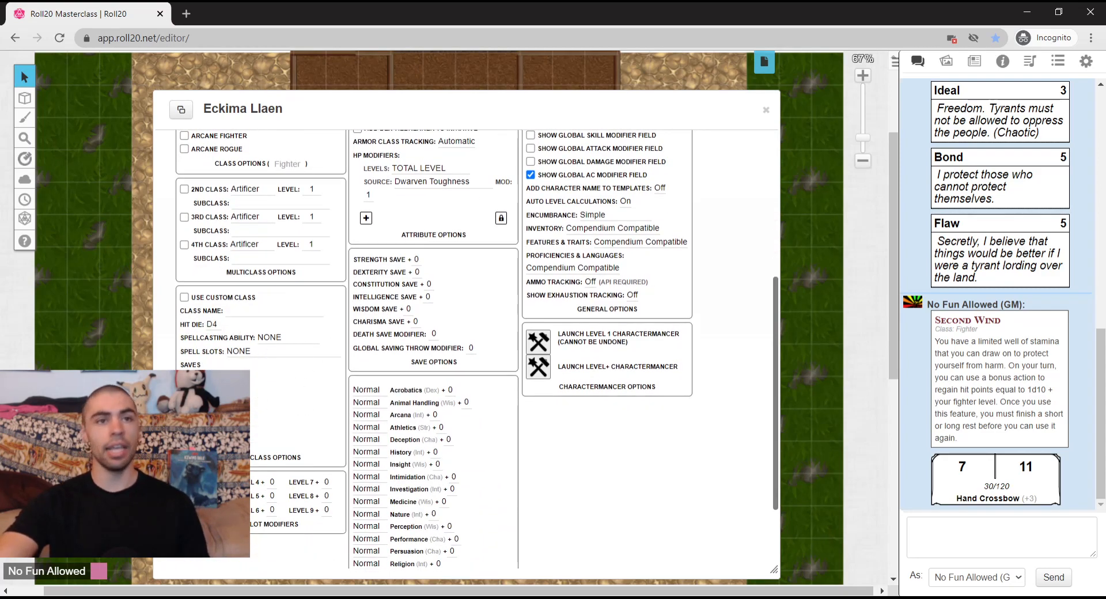
{"action": "scroll", "coordinate": [413, 507], "scroll_direction": "down", "scroll_amount": 2}
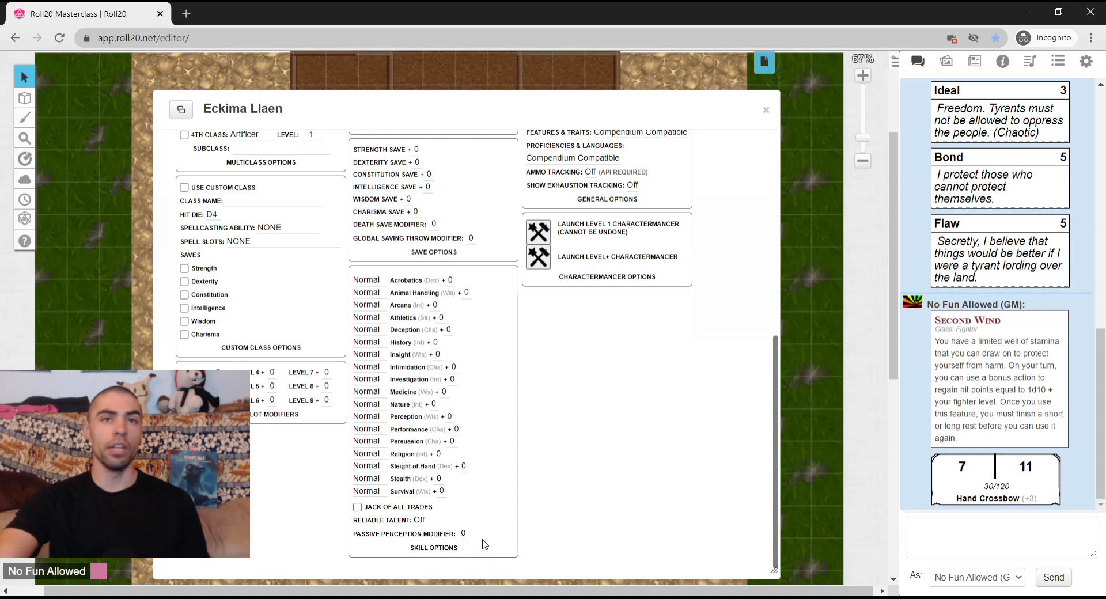
{"action": "scroll", "coordinate": [479, 536], "scroll_direction": "up", "scroll_amount": 4}
{"action": "scroll", "coordinate": [478, 535], "scroll_direction": "up", "scroll_amount": 3}
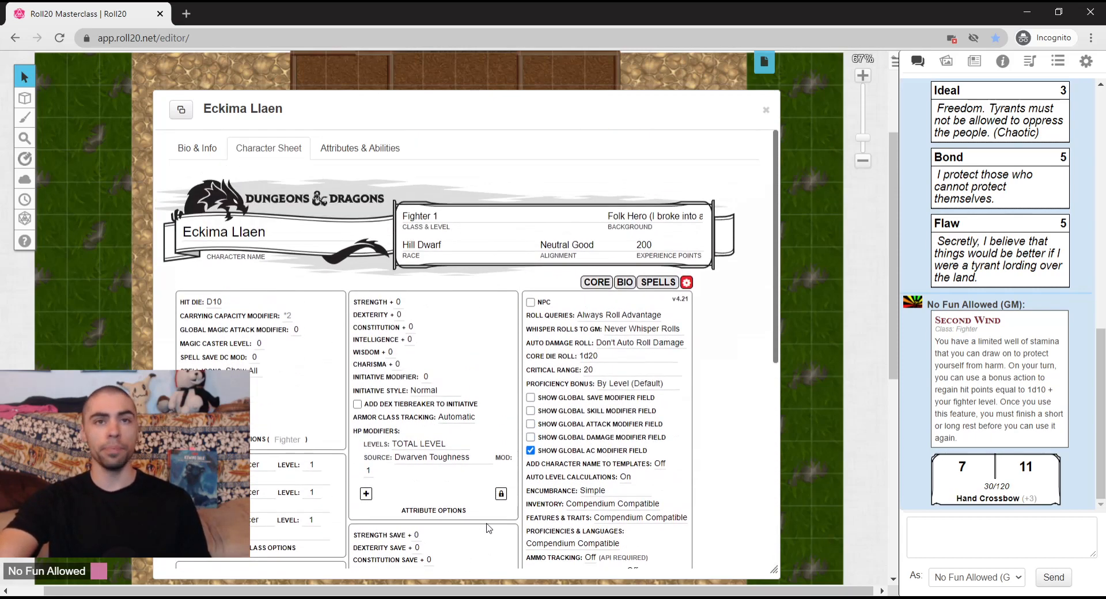
Step: Set the sheet's Roll Queries option to Advantage Toggle
{"action": "scroll", "coordinate": [489, 528], "scroll_direction": "down", "scroll_amount": 1}
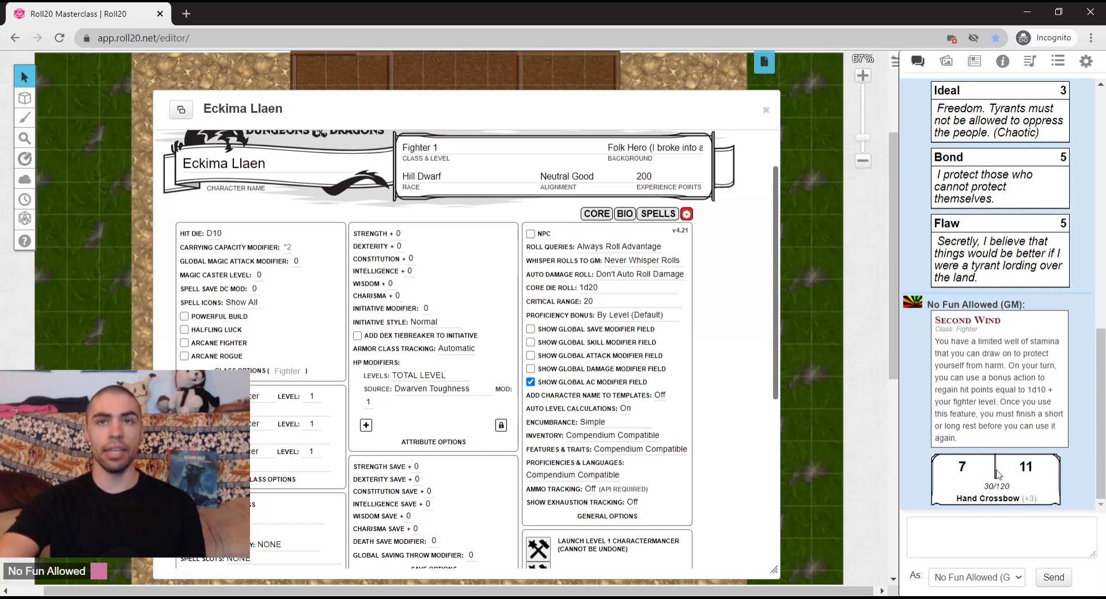
{"action": "left_click", "coordinate": [648, 248]}
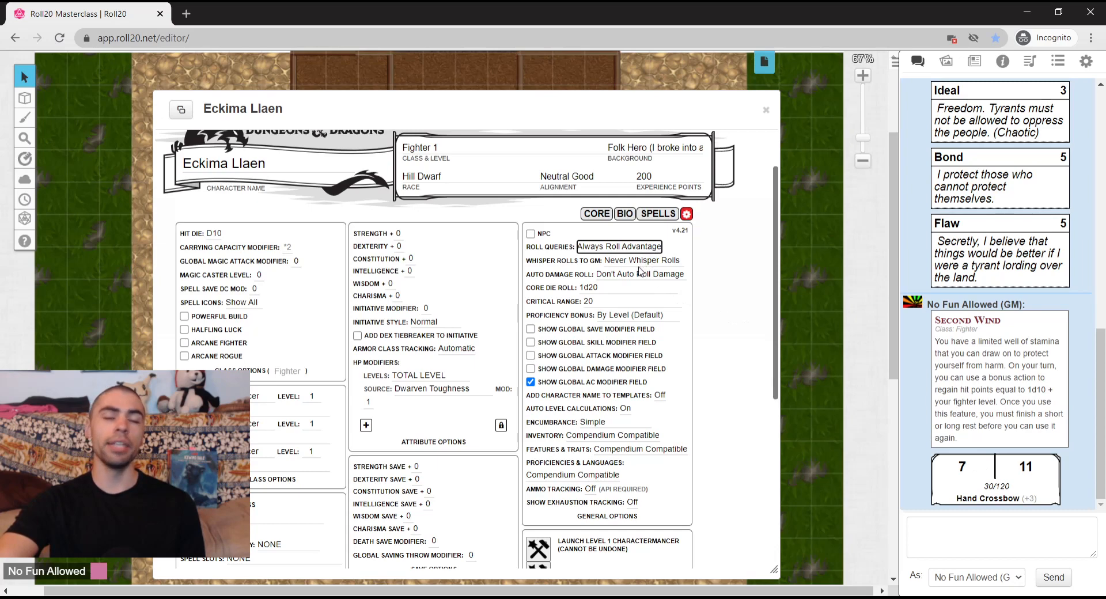
{"action": "left_click", "coordinate": [641, 269]}
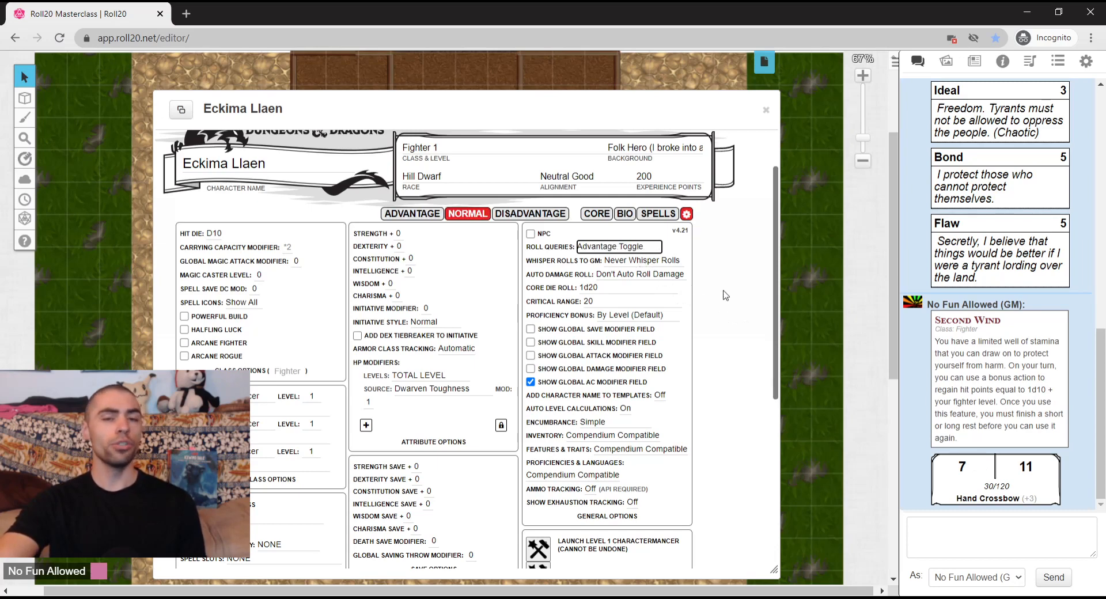
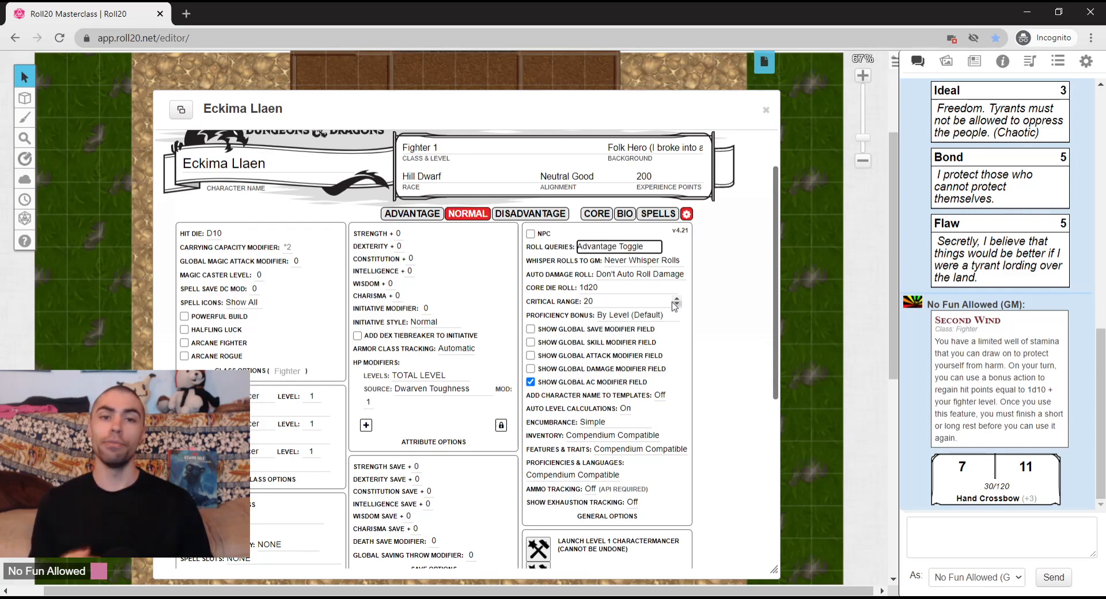
Step: Set the sheet's Whisper Rolls to GM option to Whisper Toggle
{"action": "left_click", "coordinate": [693, 284]}
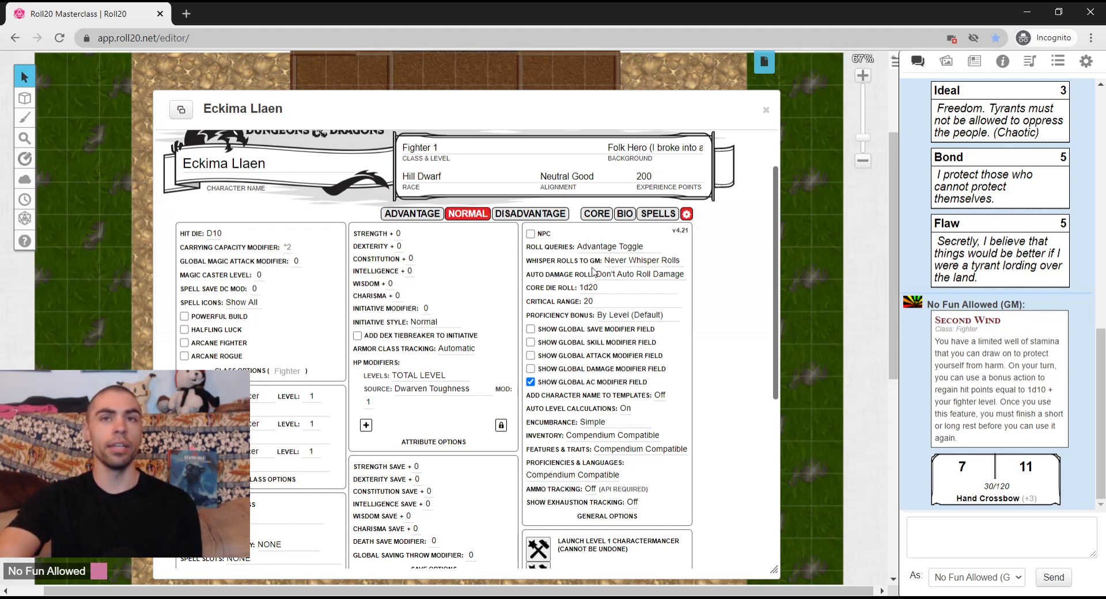
{"action": "left_click", "coordinate": [630, 264]}
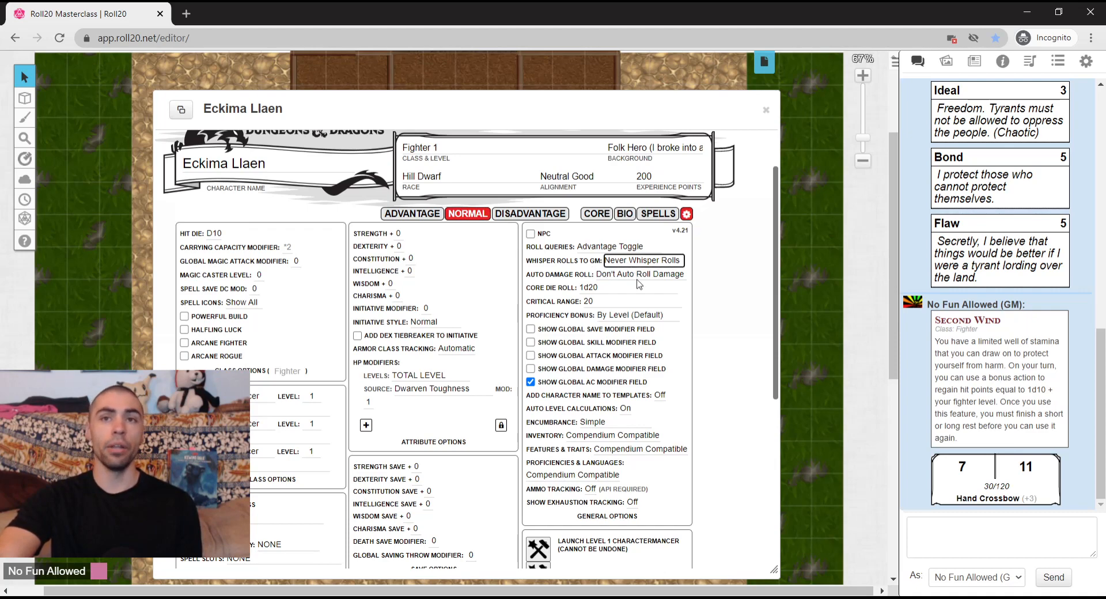
{"action": "left_click", "coordinate": [638, 284]}
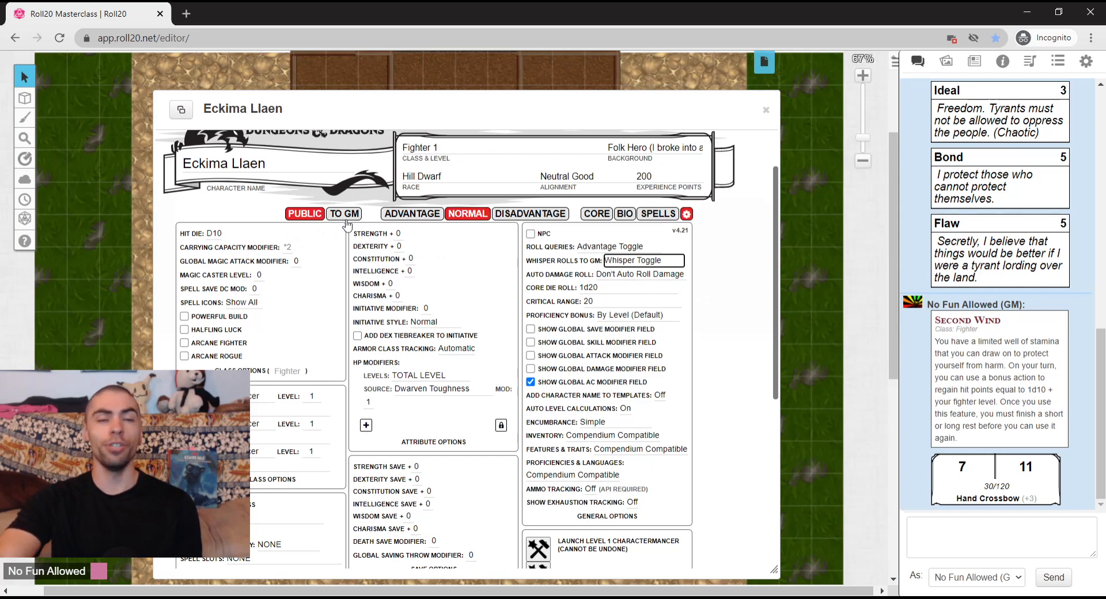
{"action": "left_click", "coordinate": [729, 386]}
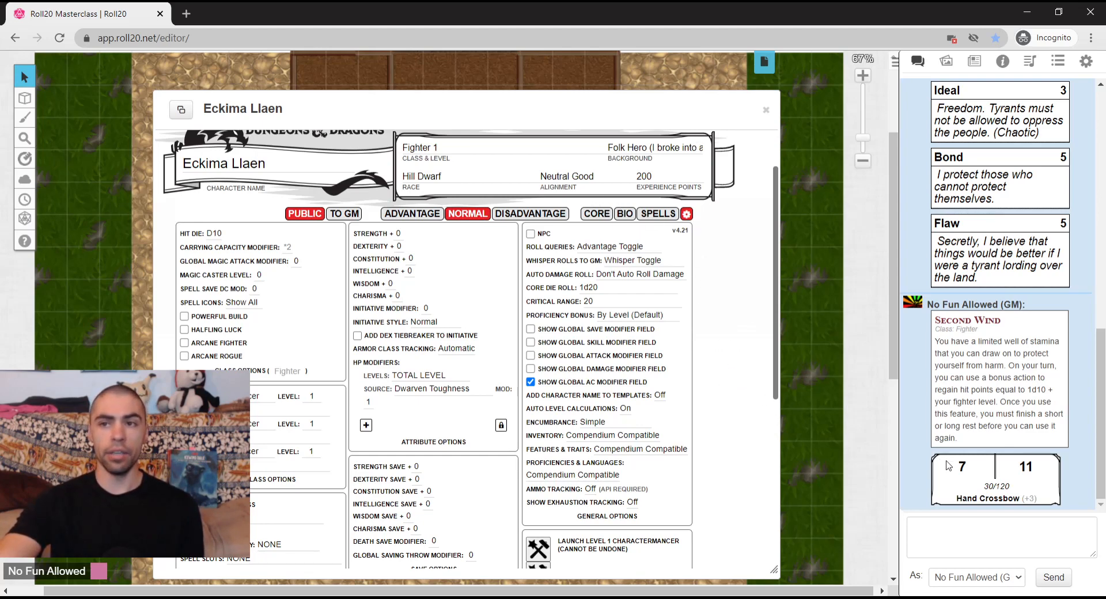
Step: Roll the Hand Crossbow's damage from its attack result in the chat and view the attacks on the core page
{"action": "left_click", "coordinate": [1003, 500]}
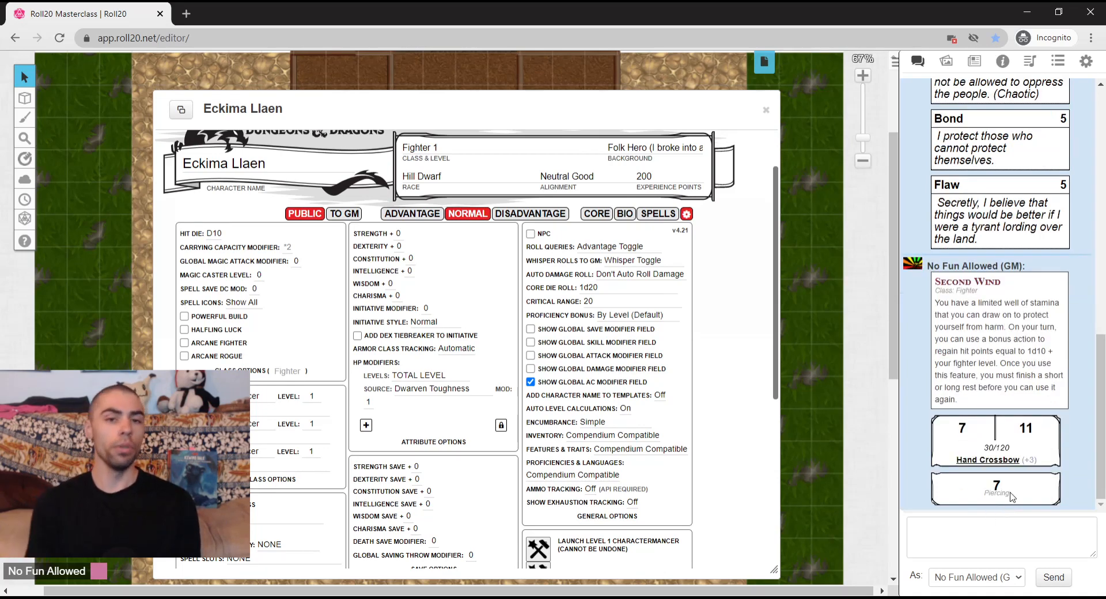
{"action": "left_click", "coordinate": [594, 215]}
{"action": "scroll", "coordinate": [418, 401], "scroll_direction": "down", "scroll_amount": 3}
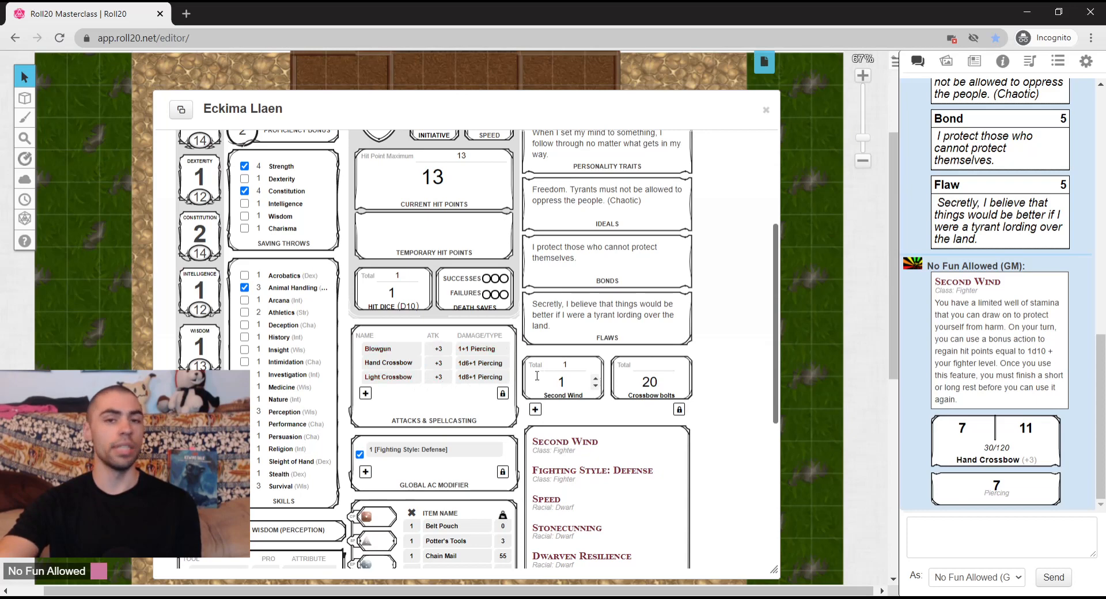
{"action": "scroll", "coordinate": [562, 397], "scroll_direction": "up", "scroll_amount": 5}
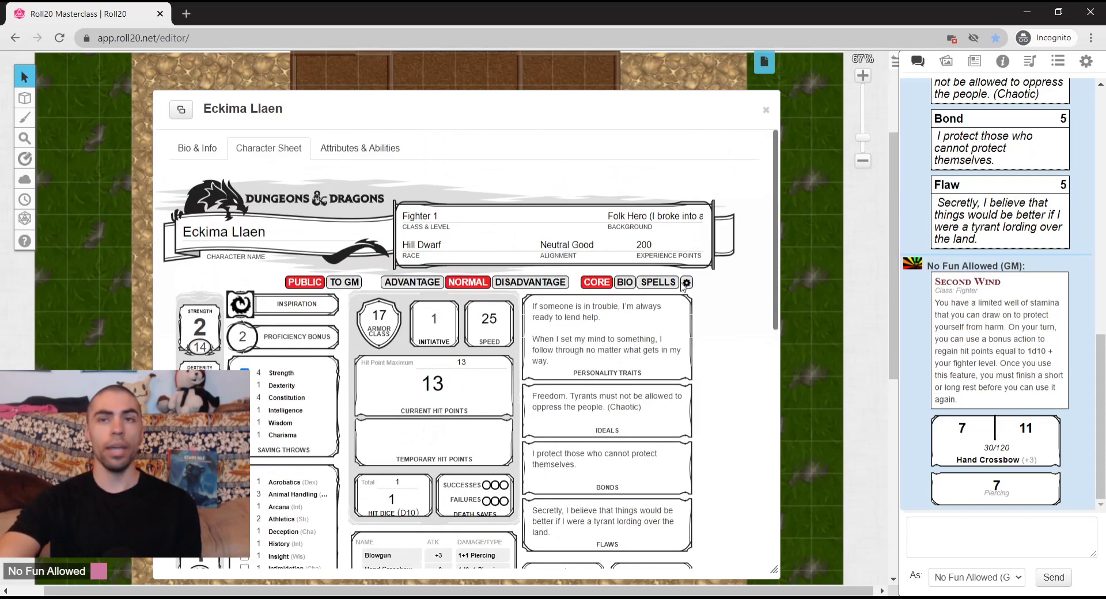
Step: Set the sheet's Auto Damage Roll option to Auto Roll Damage & Crit
{"action": "left_click", "coordinate": [687, 282]}
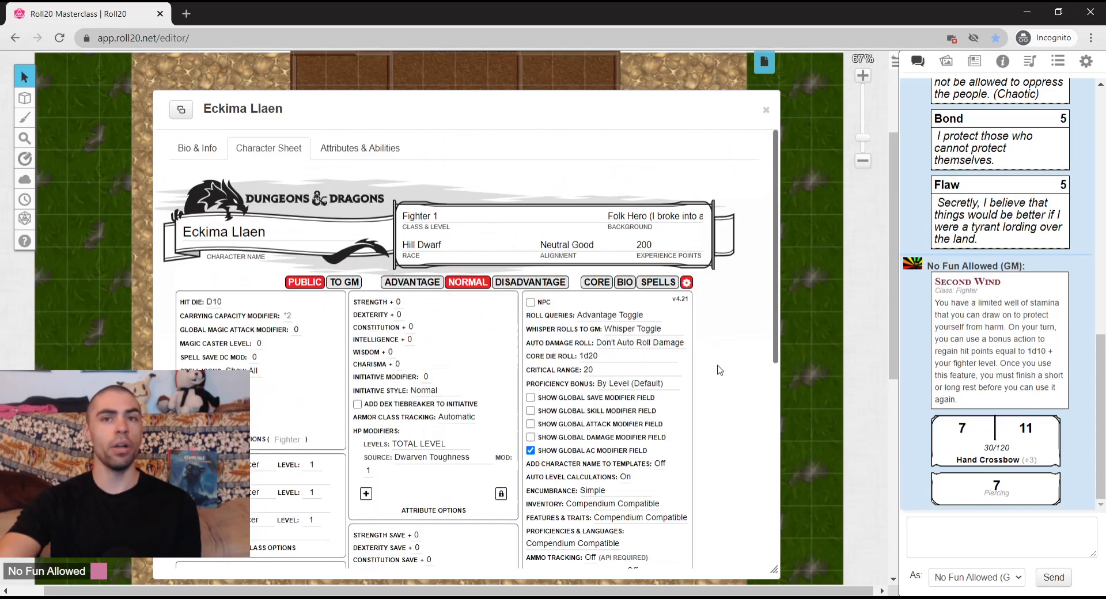
{"action": "scroll", "coordinate": [721, 369], "scroll_direction": "down", "scroll_amount": 1}
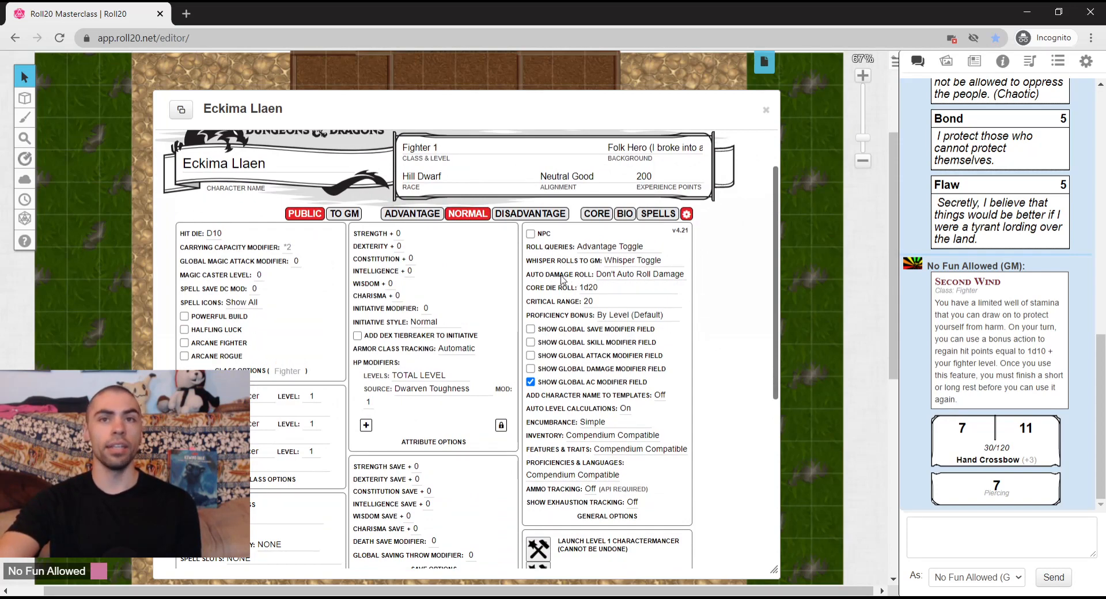
{"action": "left_click", "coordinate": [604, 276]}
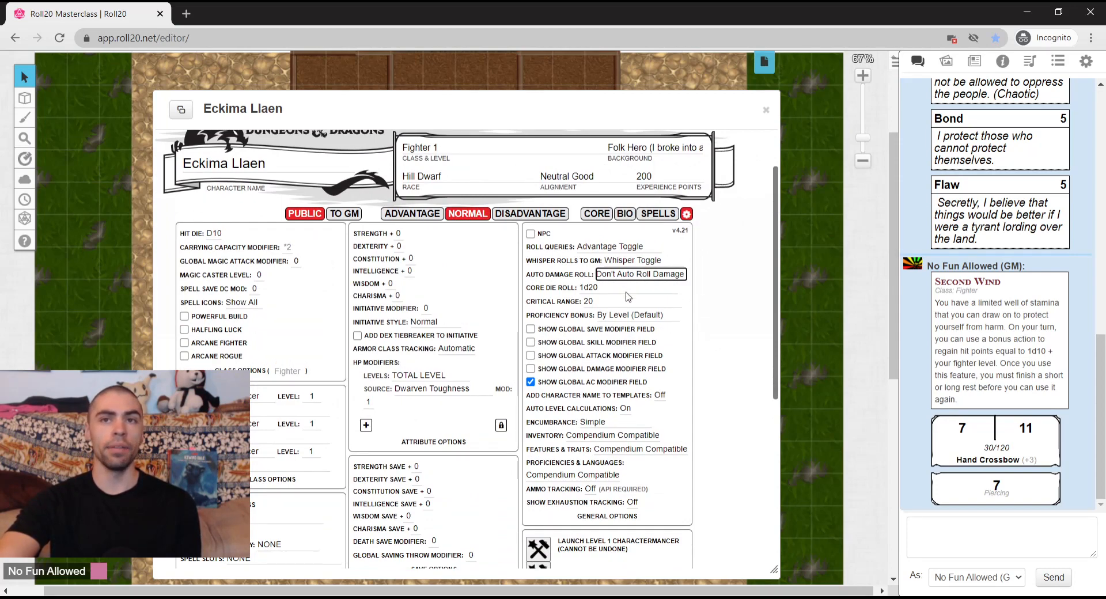
{"action": "left_click", "coordinate": [629, 297]}
{"action": "left_click", "coordinate": [714, 310]}
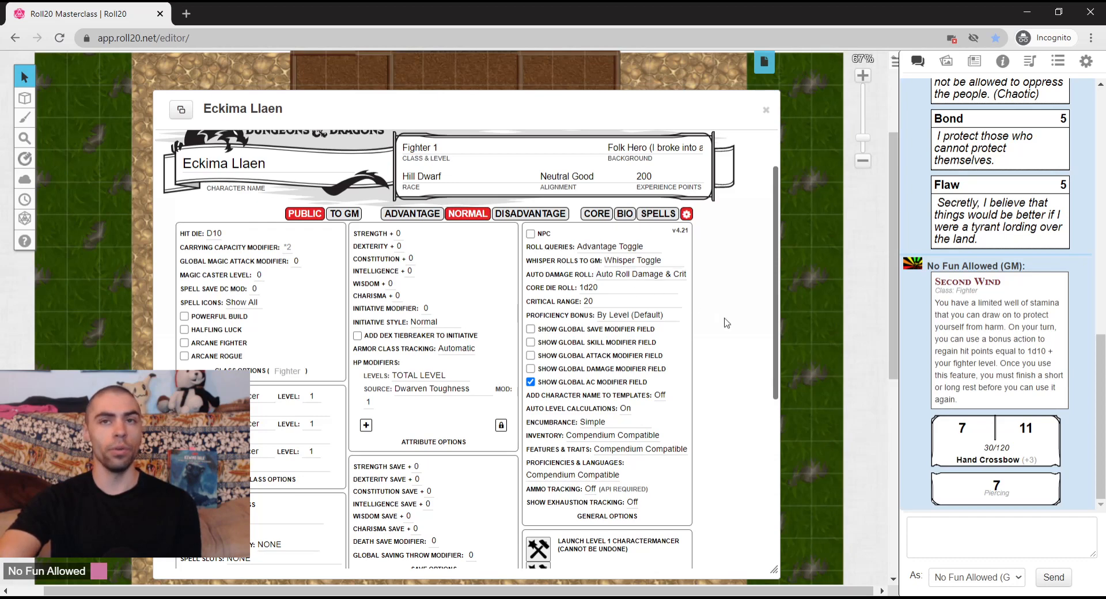
Step: Roll a Light Crossbow attack from the sheet's core page
{"action": "left_click", "coordinate": [595, 216]}
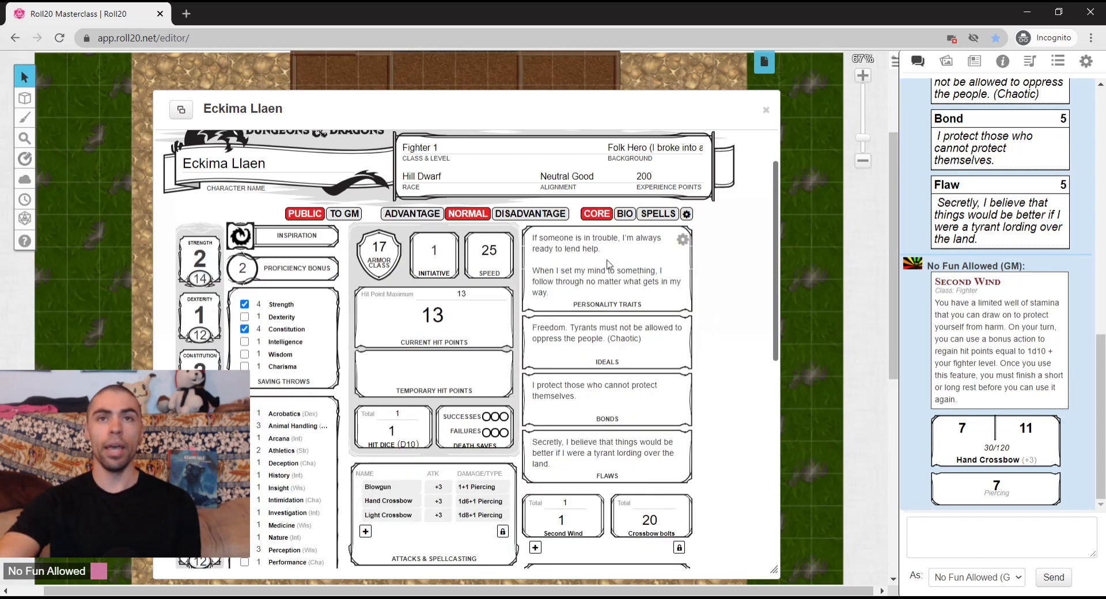
{"action": "scroll", "coordinate": [498, 413], "scroll_direction": "down", "scroll_amount": 2}
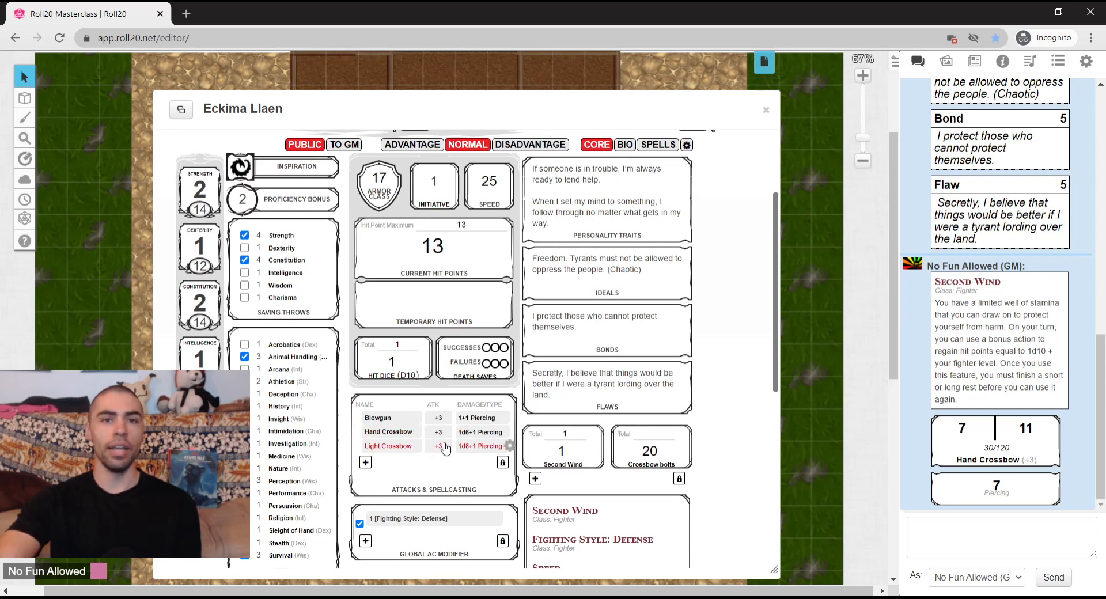
{"action": "left_click", "coordinate": [440, 454]}
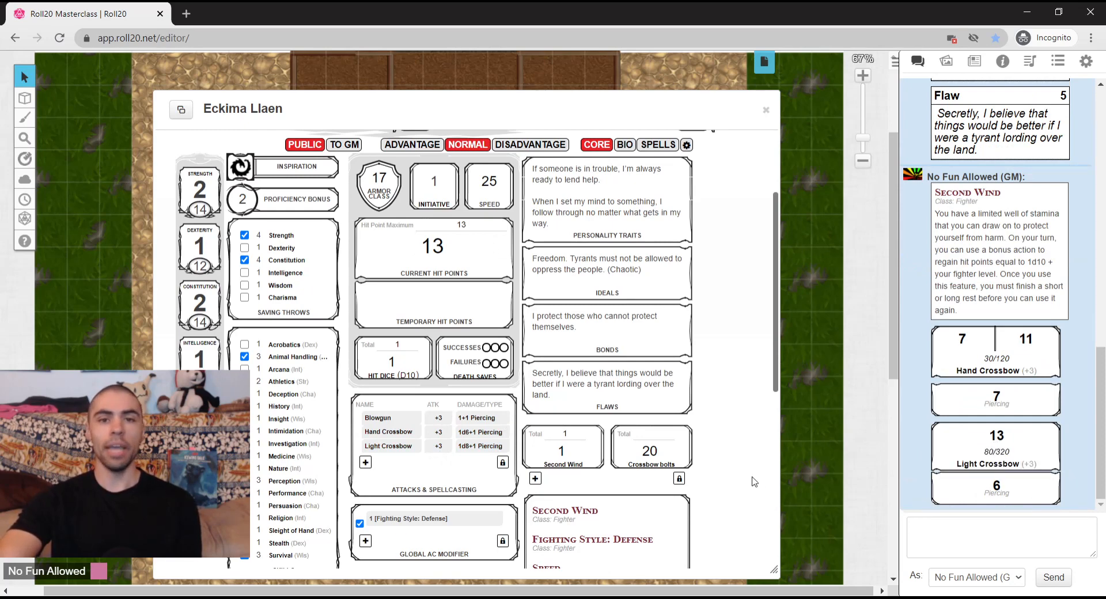
{"action": "scroll", "coordinate": [738, 466], "scroll_direction": "up", "scroll_amount": 1}
{"action": "left_click", "coordinate": [686, 214]}
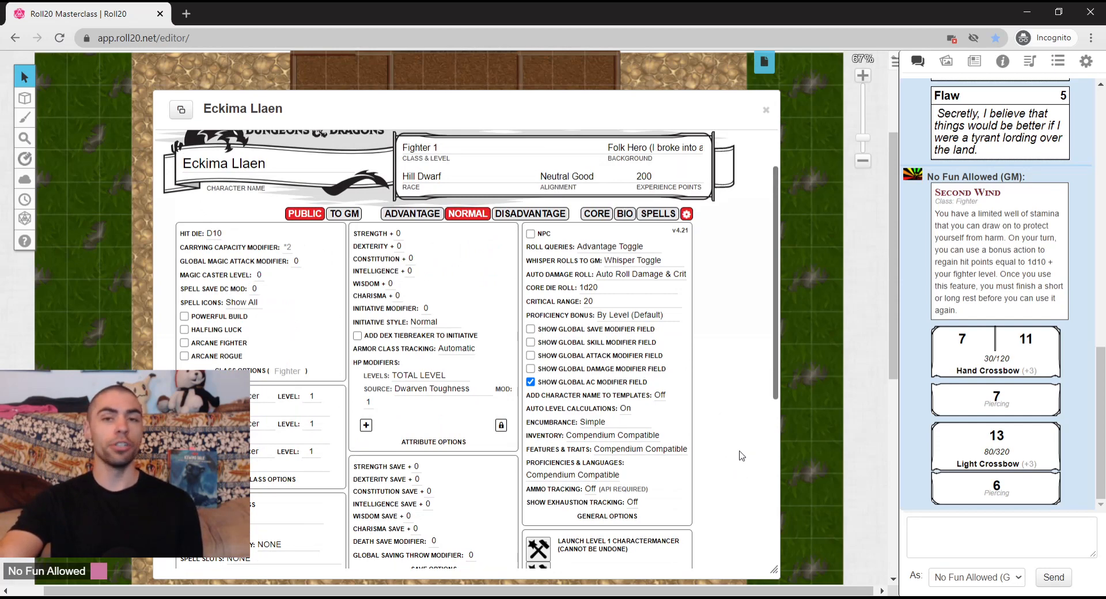
{"action": "left_click", "coordinate": [597, 214]}
{"action": "scroll", "coordinate": [364, 171], "scroll_direction": "down", "scroll_amount": 5}
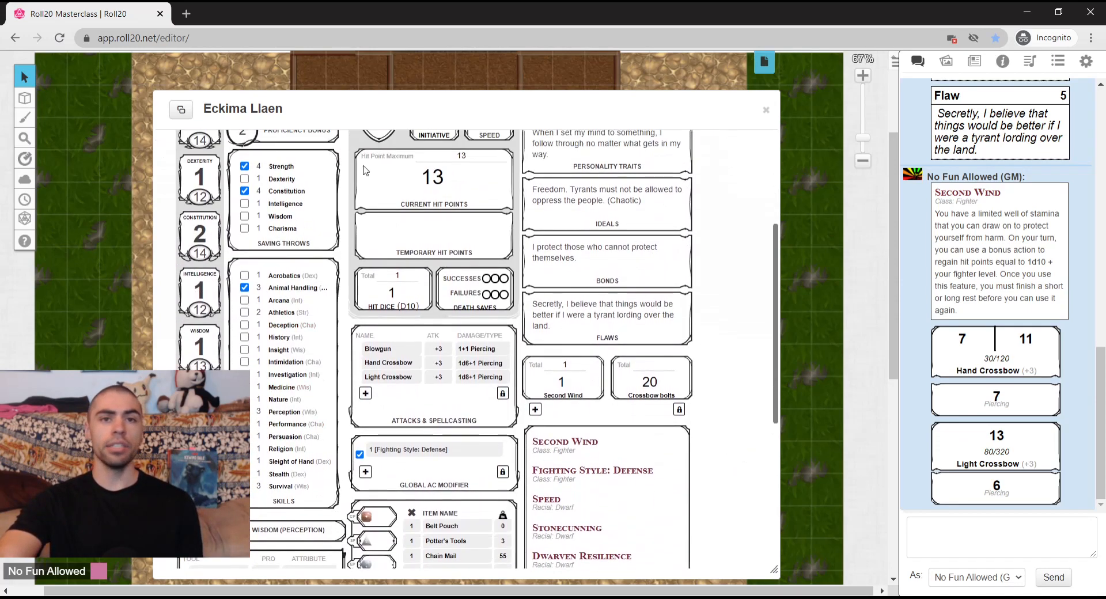
{"action": "scroll", "coordinate": [510, 449], "scroll_direction": "down", "scroll_amount": 4}
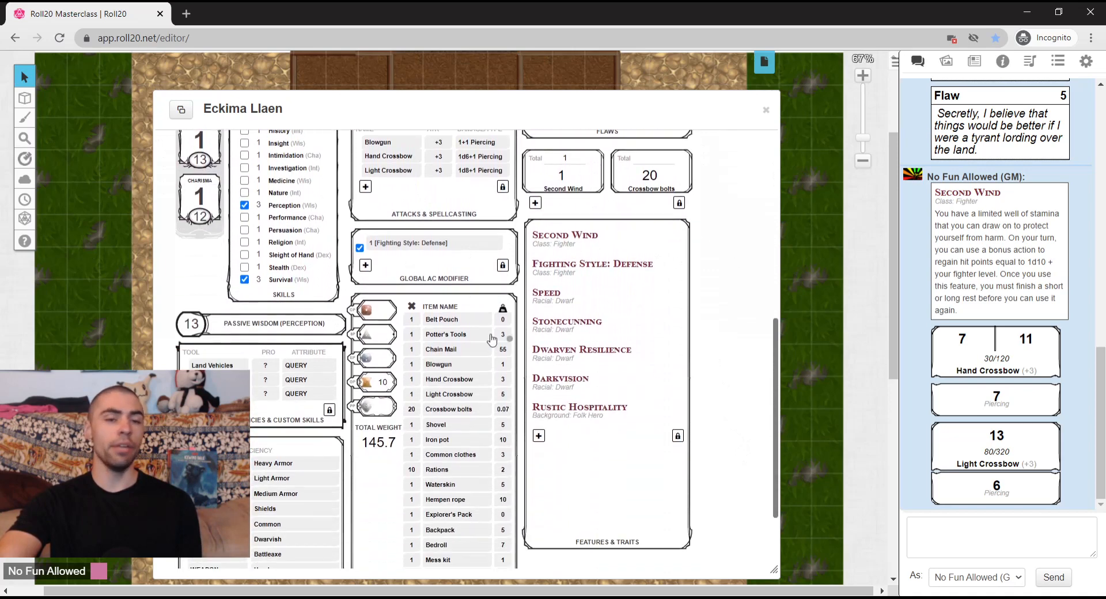
{"action": "scroll", "coordinate": [683, 397], "scroll_direction": "up", "scroll_amount": 9}
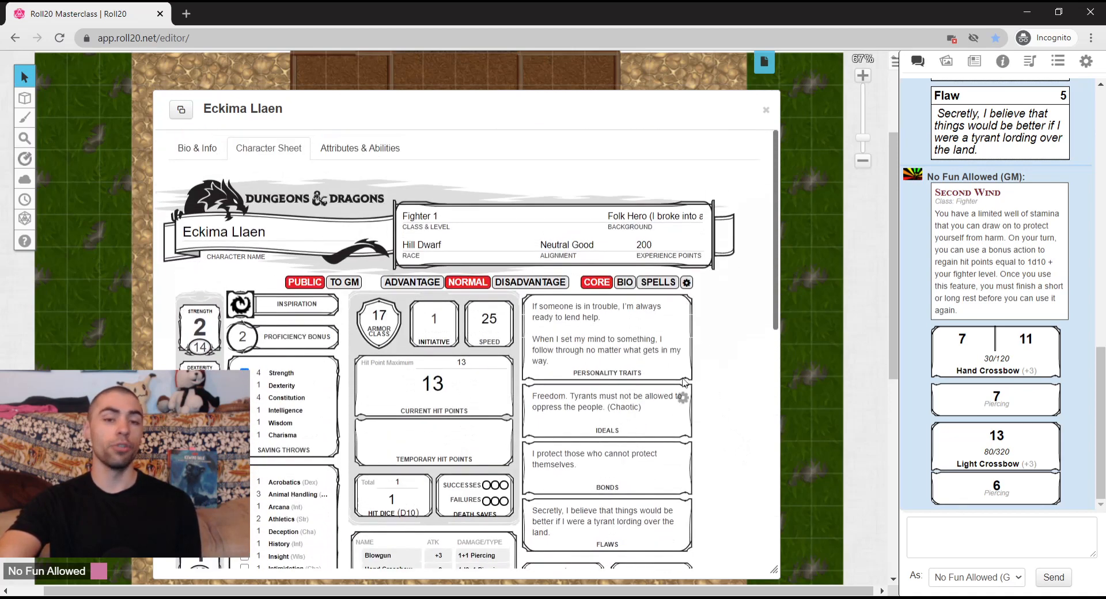
Step: Turn on Show Exhaustion Tracking in the sheet's general options and return to the core page
{"action": "left_click", "coordinate": [686, 282]}
{"action": "scroll", "coordinate": [713, 363], "scroll_direction": "down", "scroll_amount": 1}
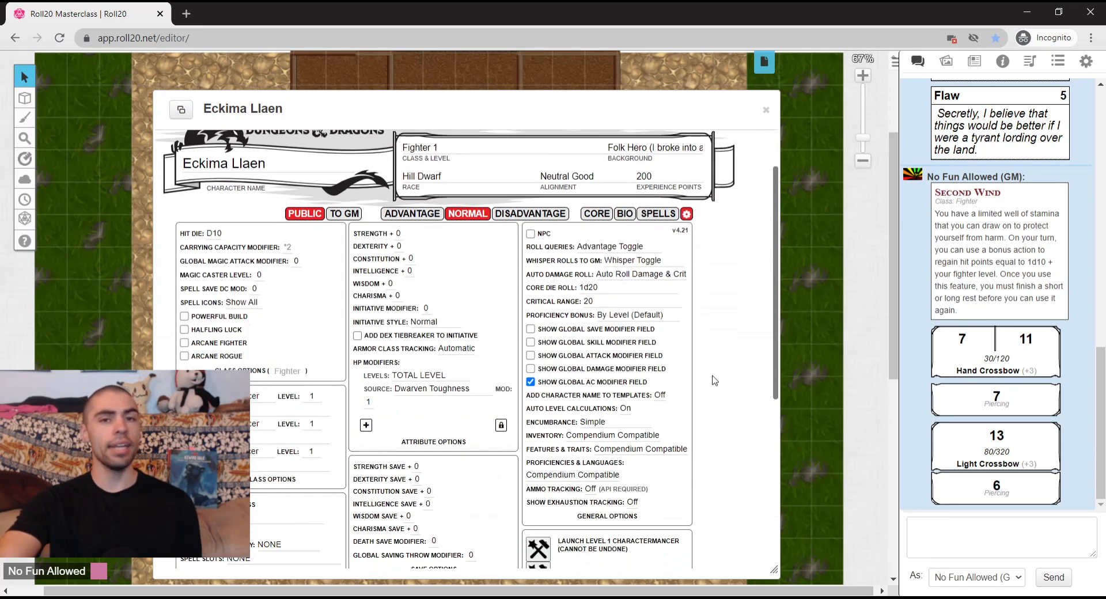
{"action": "scroll", "coordinate": [715, 380], "scroll_direction": "down", "scroll_amount": 1}
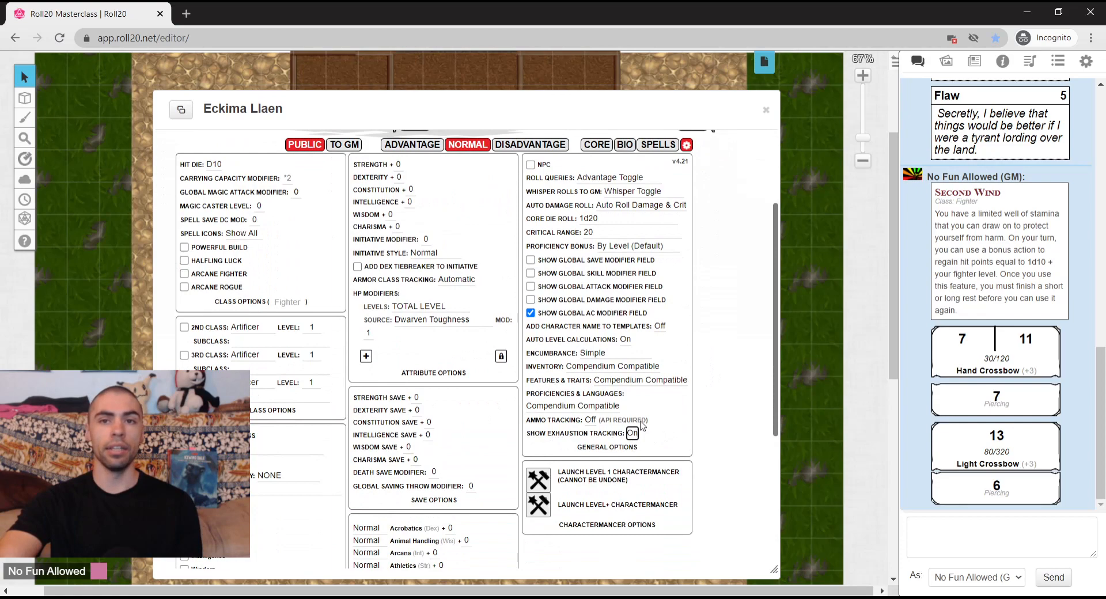
{"action": "left_click", "coordinate": [596, 145]}
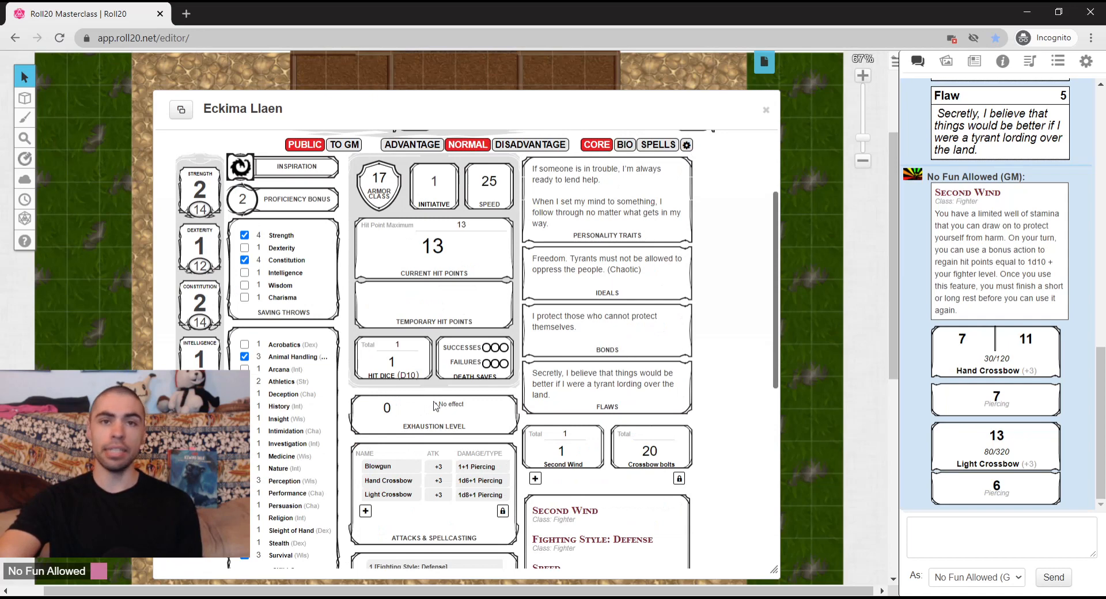
Step: Raise the character's exhaustion level to 1
{"action": "mouse_move", "coordinate": [429, 406]}
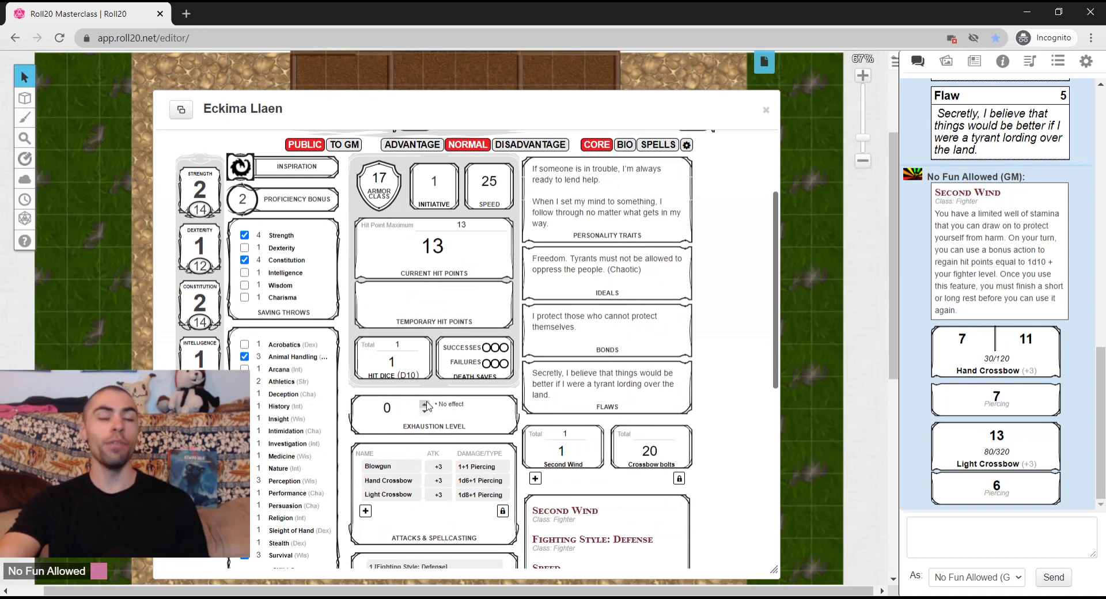
{"action": "left_click", "coordinate": [425, 404]}
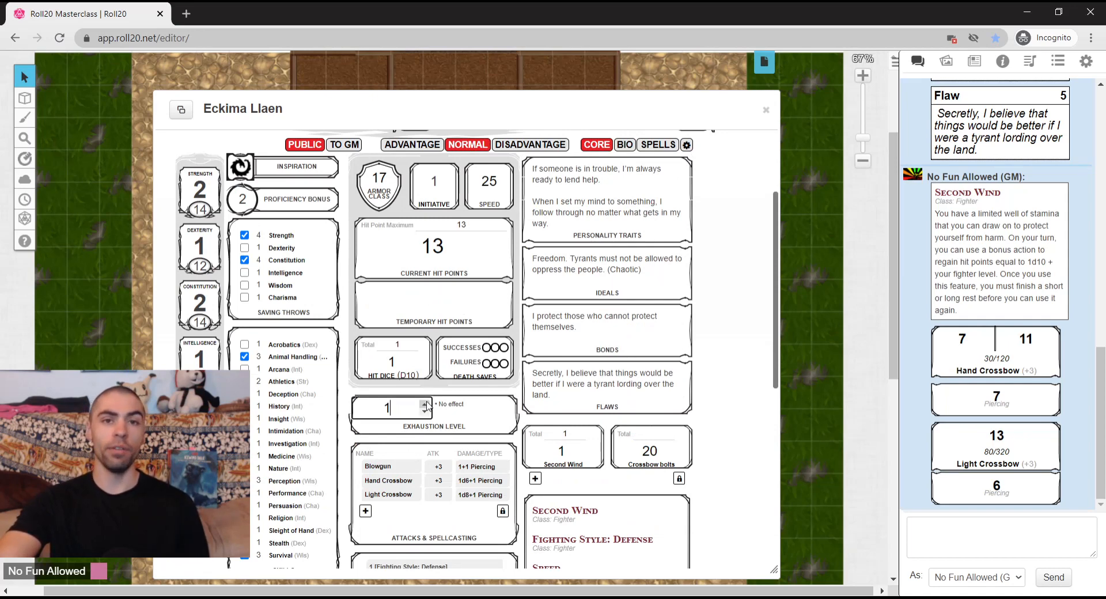
{"action": "left_click", "coordinate": [458, 433]}
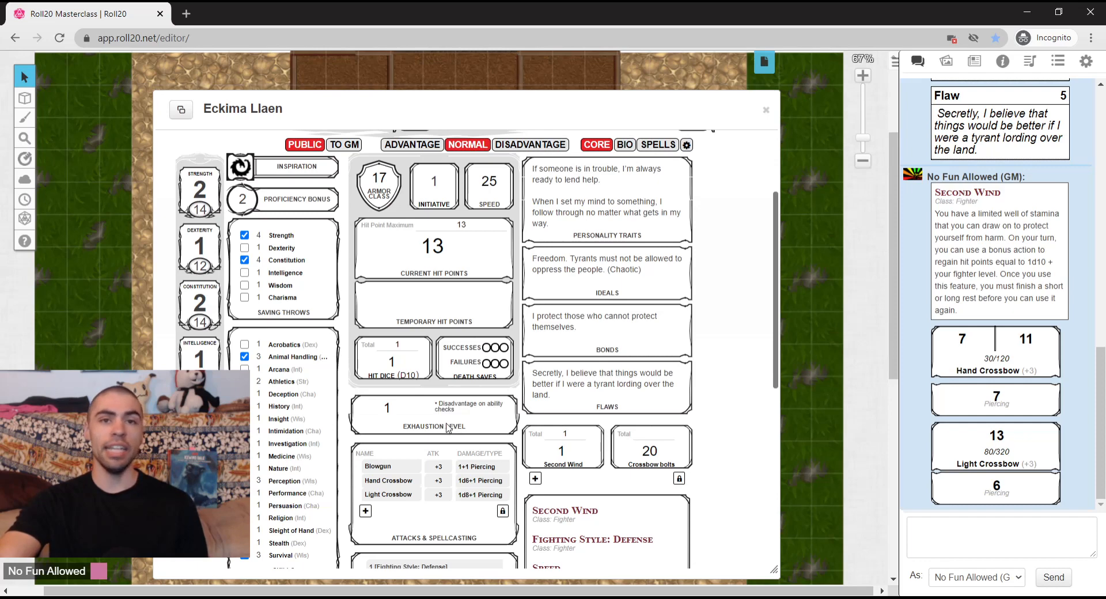
Step: Raise the exhaustion level to 5 to view its effects and return it to 0
{"action": "left_click", "coordinate": [426, 404]}
{"action": "left_click", "coordinate": [426, 404]}
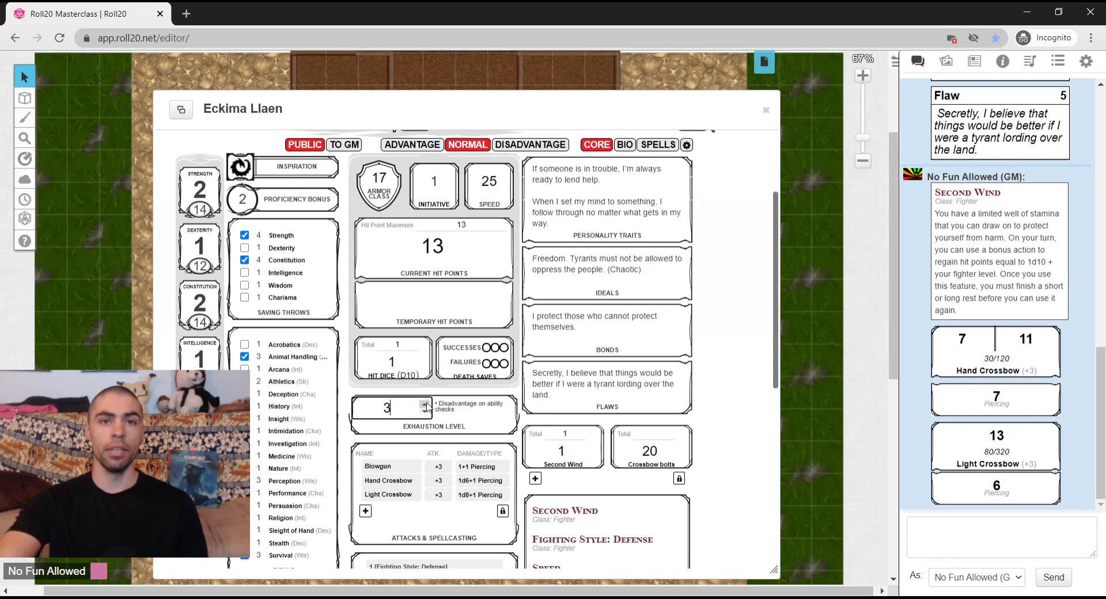
{"action": "left_click", "coordinate": [426, 404]}
{"action": "left_click", "coordinate": [426, 404]}
{"action": "left_click", "coordinate": [458, 429]}
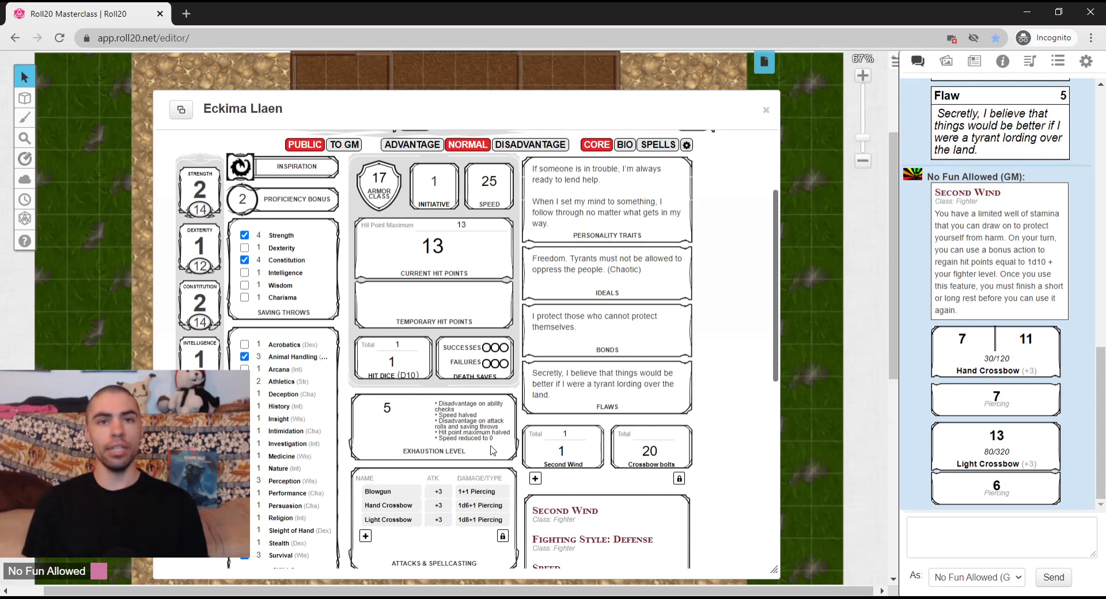
{"action": "left_click", "coordinate": [425, 404]}
{"action": "left_click", "coordinate": [454, 441]}
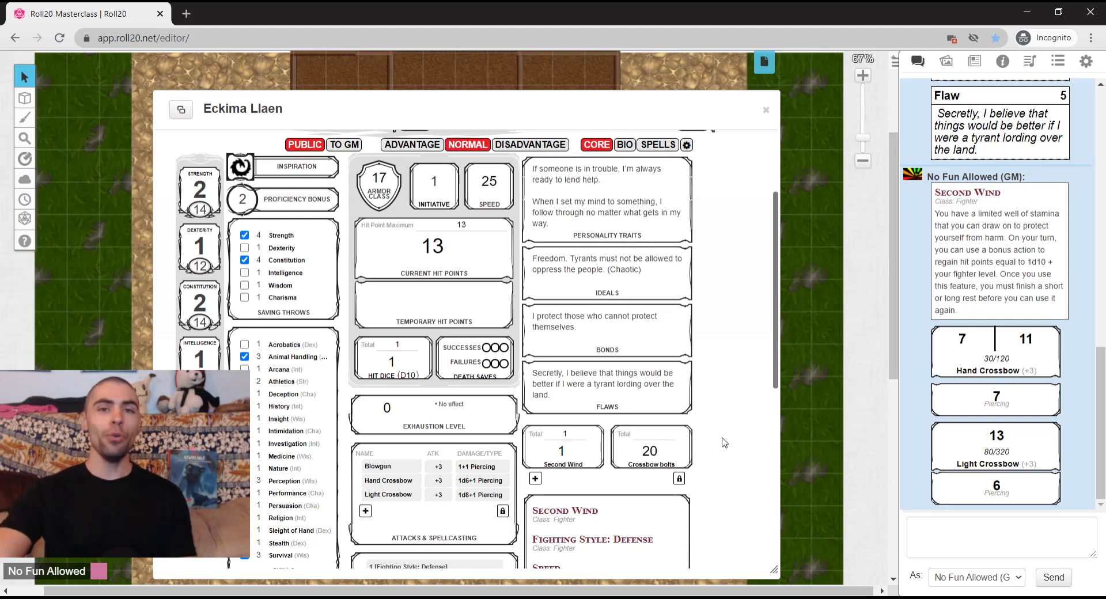
Step: Add a blank attack under Attacks & Spellcasting, examine its name, attribute and damage fields, and close its editor
{"action": "scroll", "coordinate": [576, 465], "scroll_direction": "down", "scroll_amount": 3}
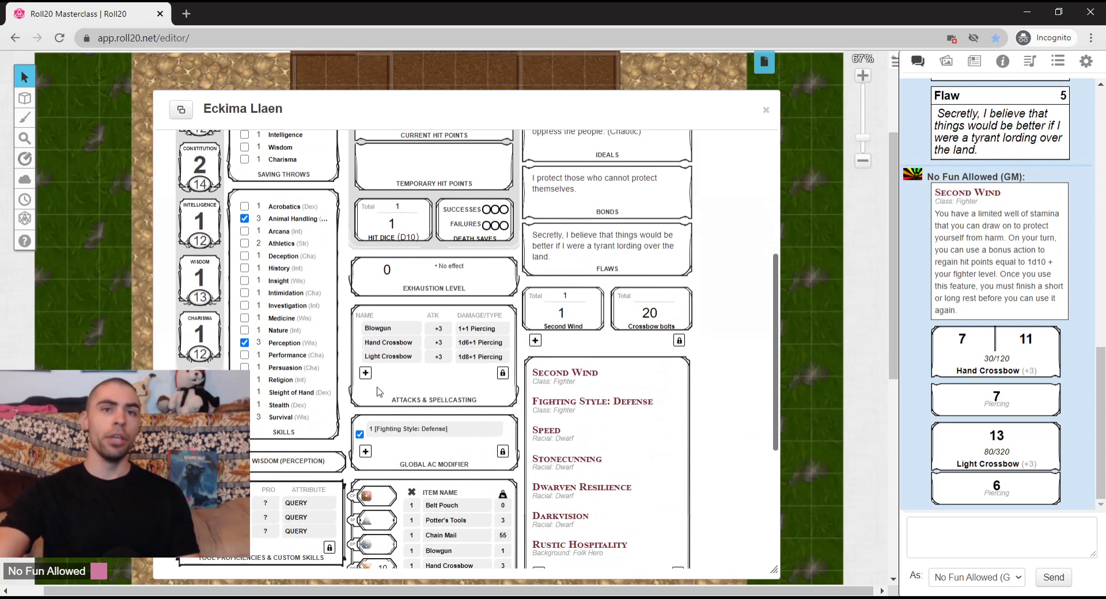
{"action": "left_click", "coordinate": [366, 374]}
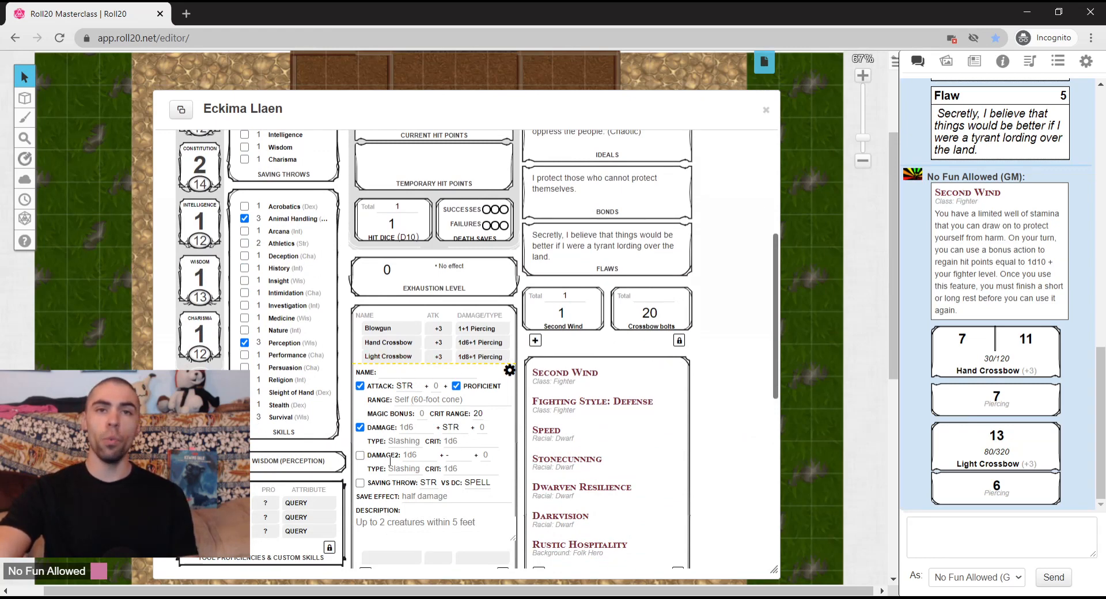
{"action": "left_click", "coordinate": [416, 369]}
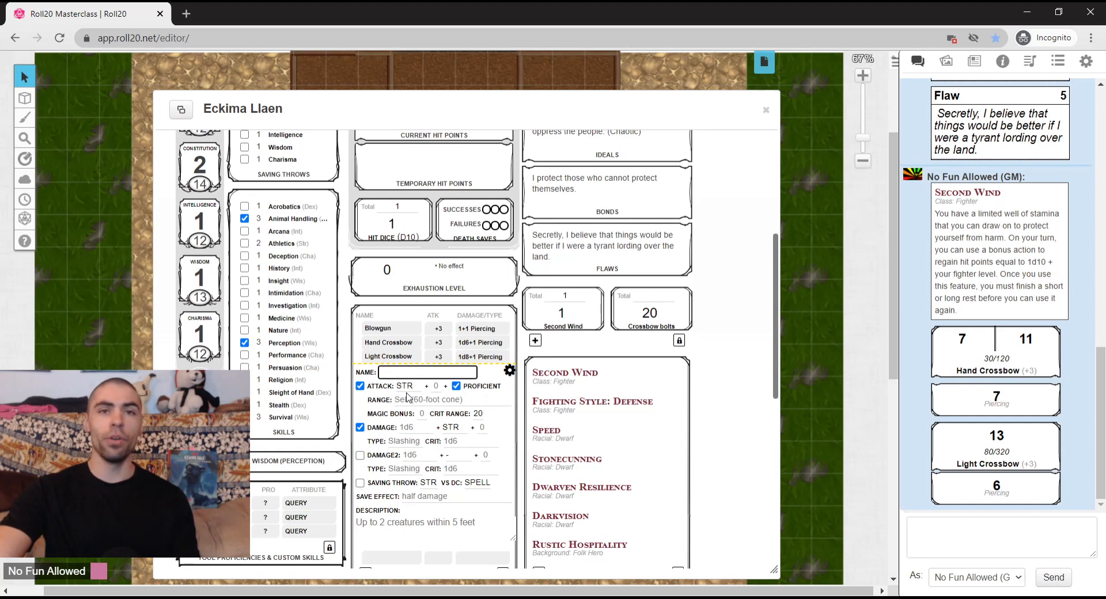
{"action": "left_click", "coordinate": [405, 389]}
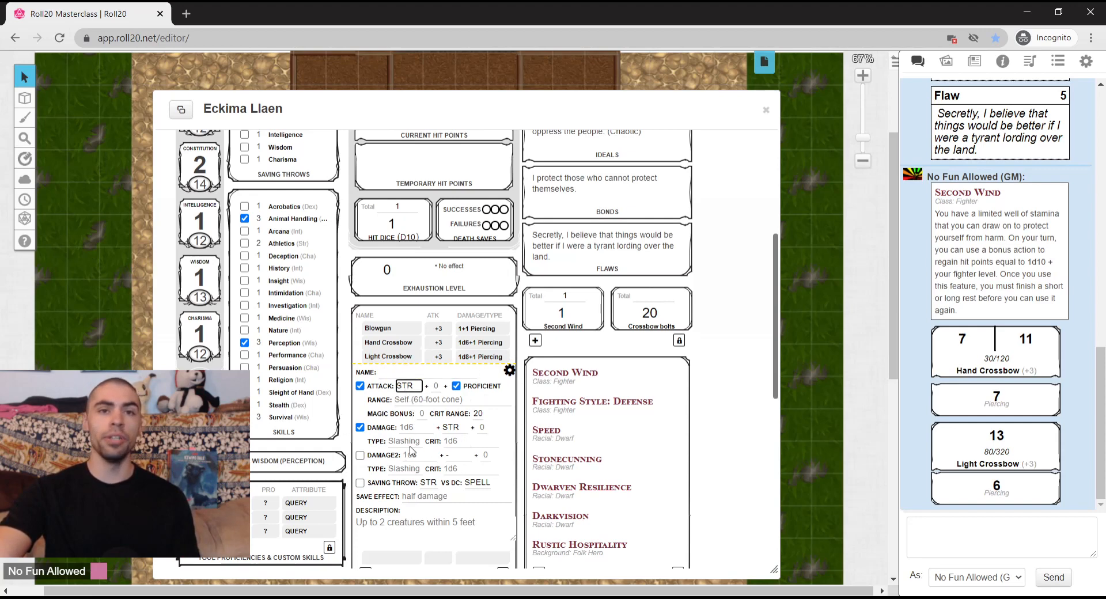
{"action": "left_click", "coordinate": [516, 428]}
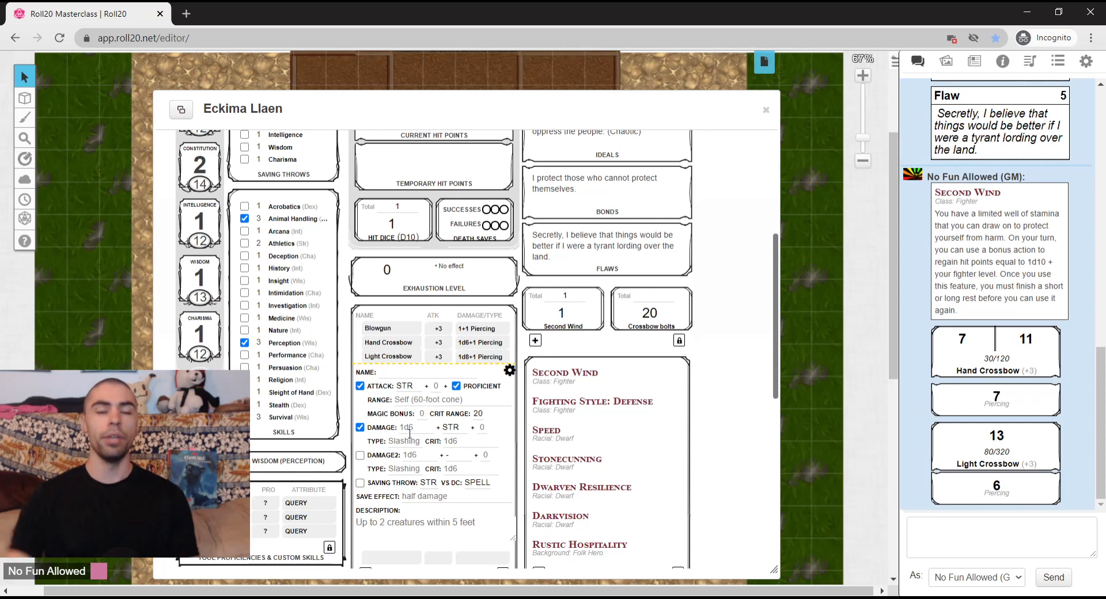
{"action": "left_click", "coordinate": [510, 371]}
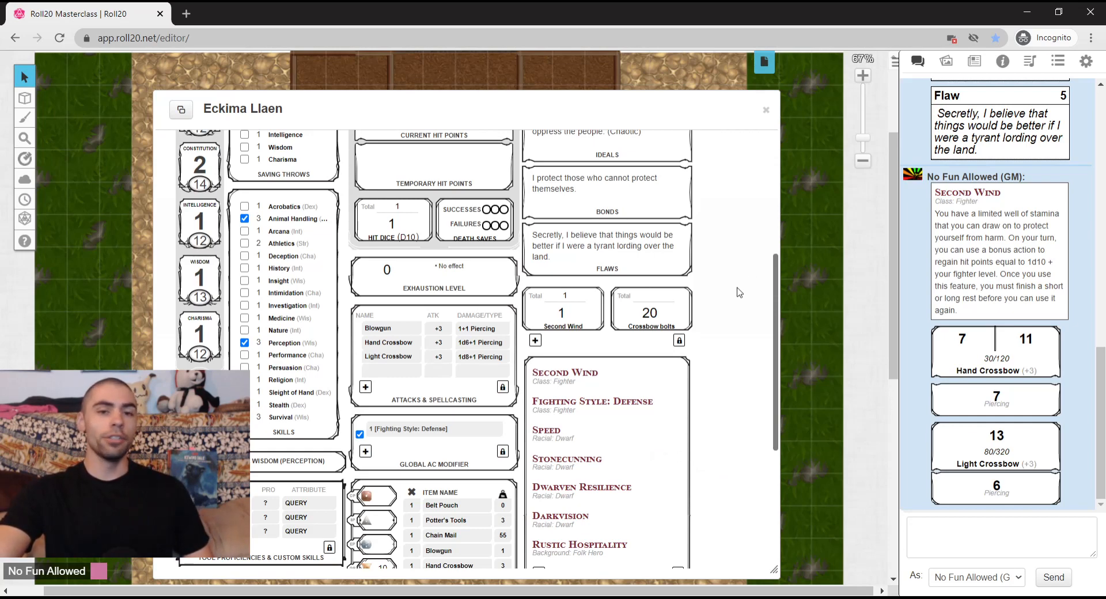
Step: Look through the D&D 5th Edition compendium categories and search the compendium for longsword
{"action": "left_click", "coordinate": [1004, 62]}
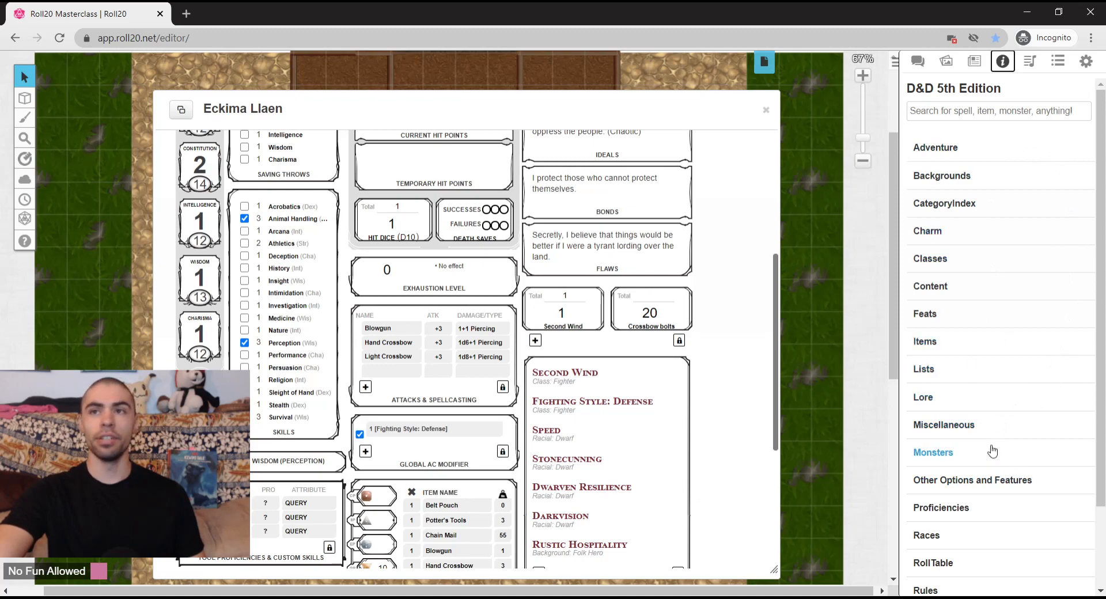
{"action": "scroll", "coordinate": [1052, 478], "scroll_direction": "down", "scroll_amount": 1}
{"action": "scroll", "coordinate": [1052, 478], "scroll_direction": "down", "scroll_amount": 1}
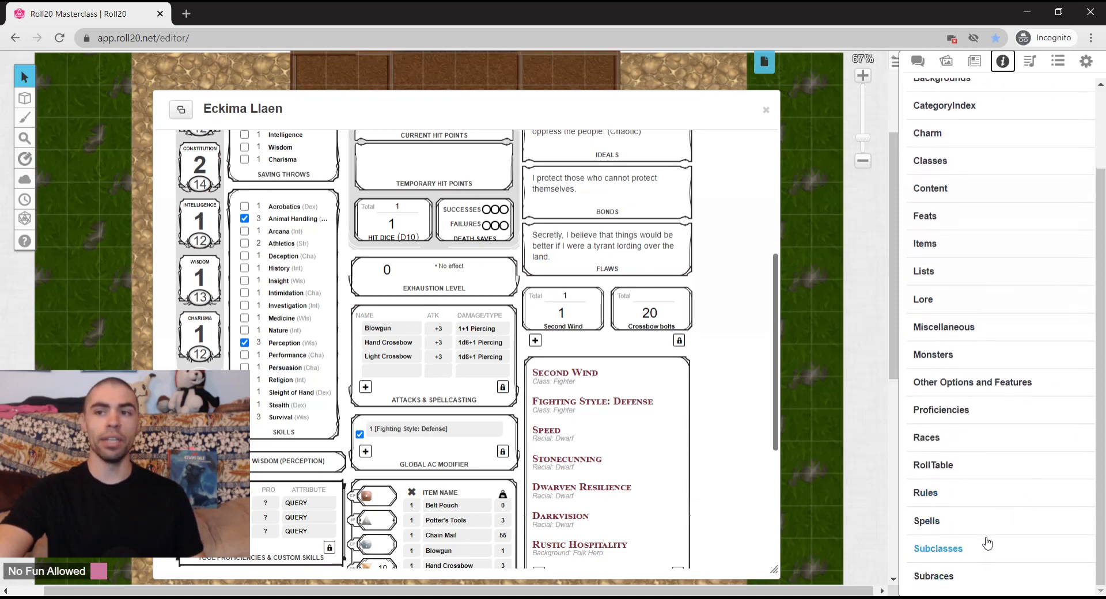
{"action": "scroll", "coordinate": [1045, 440], "scroll_direction": "up", "scroll_amount": 2}
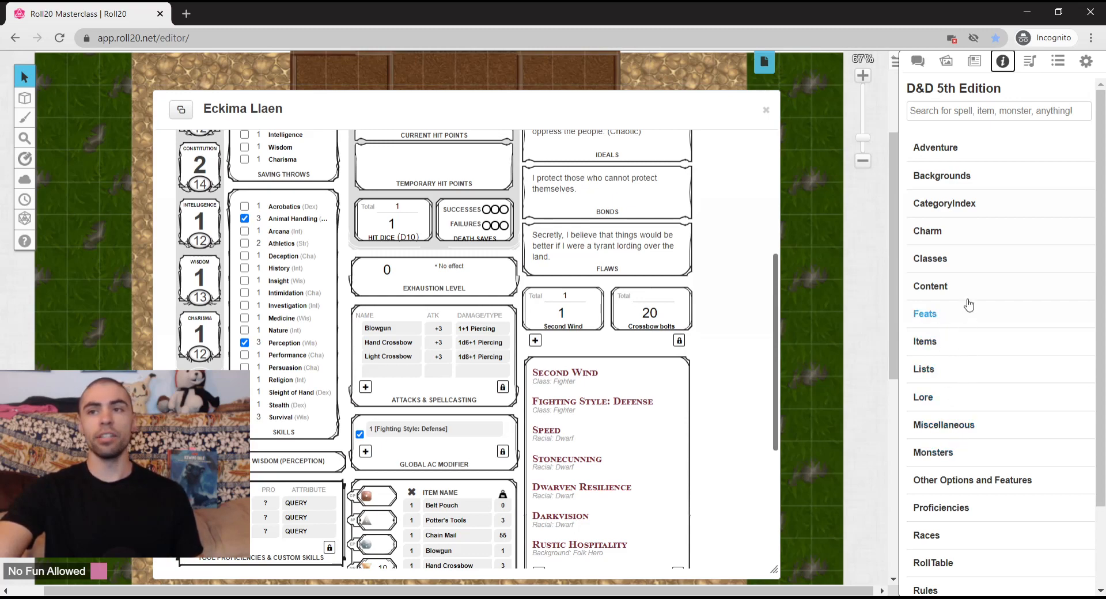
{"action": "left_click", "coordinate": [999, 111]}
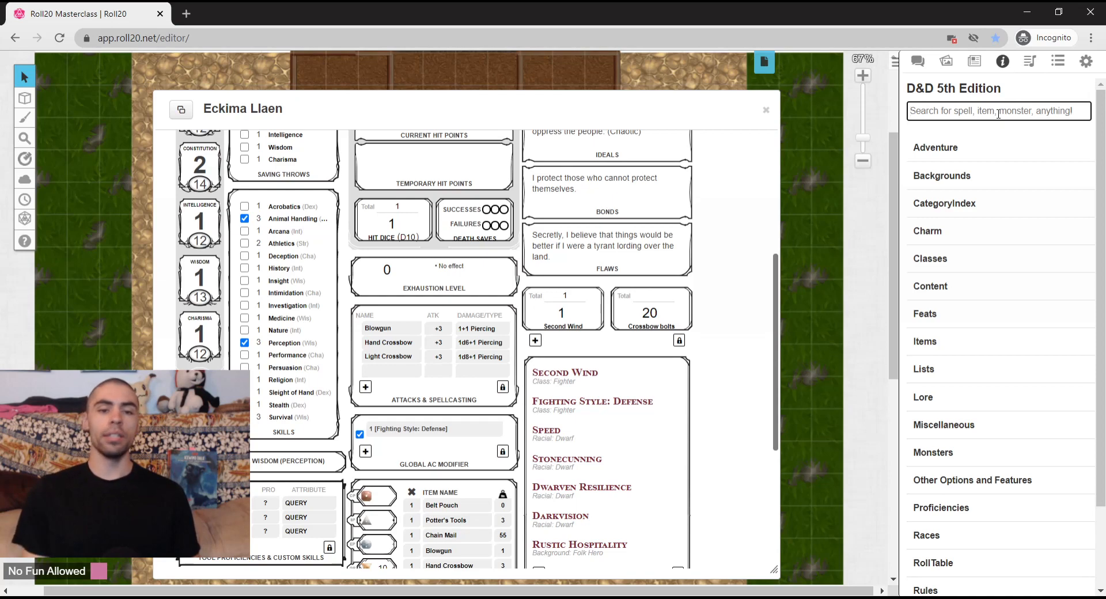
{"action": "type", "text": "l"}
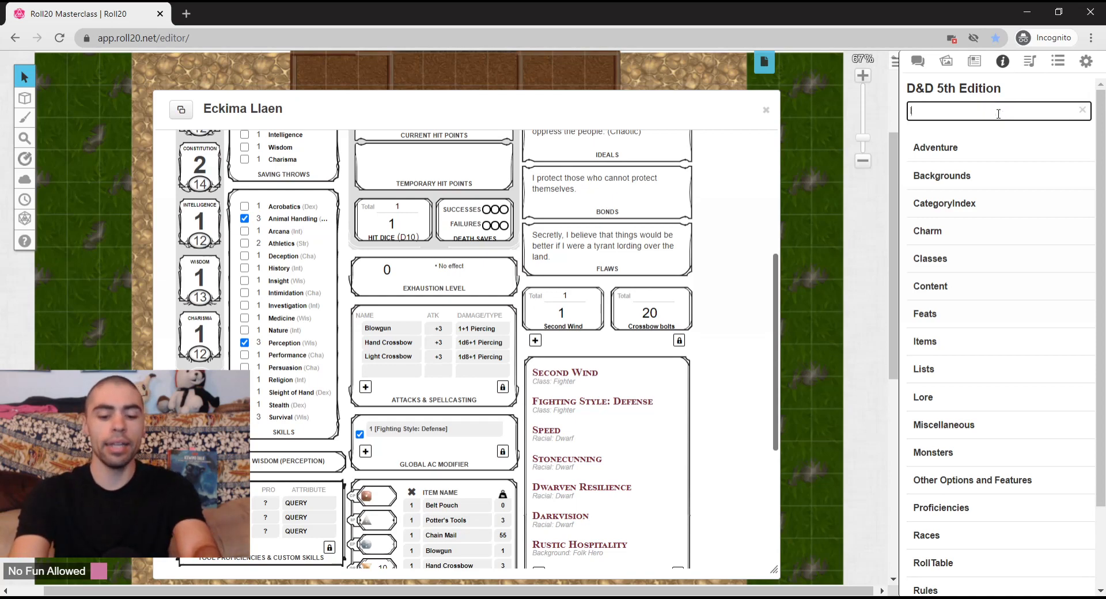
{"action": "type", "text": "ongsword"}
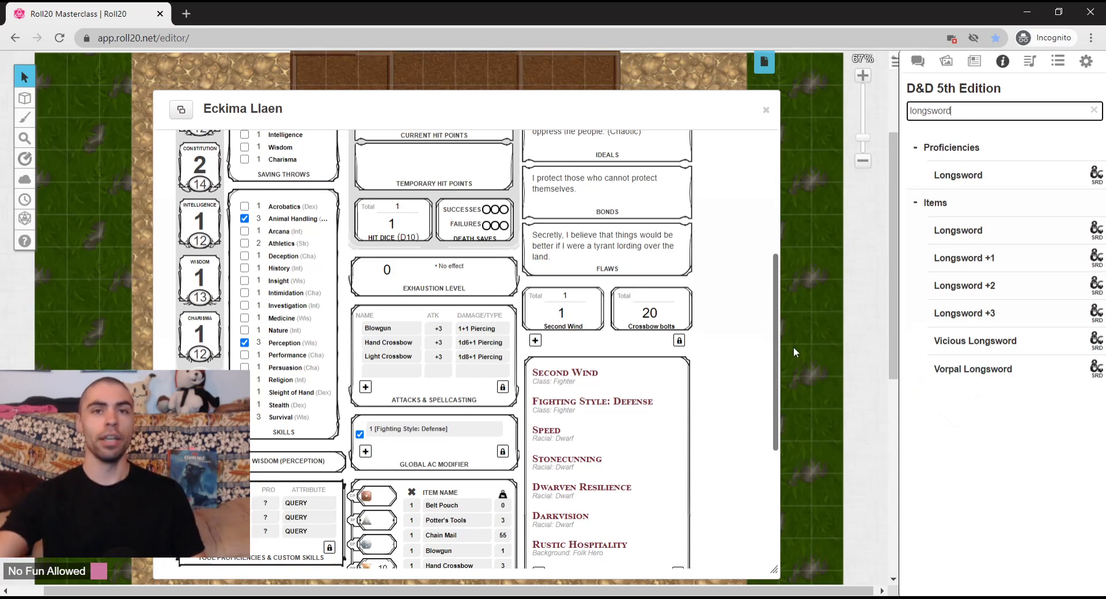
Step: Add the Longsword proficiency from the compendium results to the character sheet
{"action": "scroll", "coordinate": [668, 392], "scroll_direction": "down", "scroll_amount": 1}
{"action": "scroll", "coordinate": [668, 392], "scroll_direction": "down", "scroll_amount": 5}
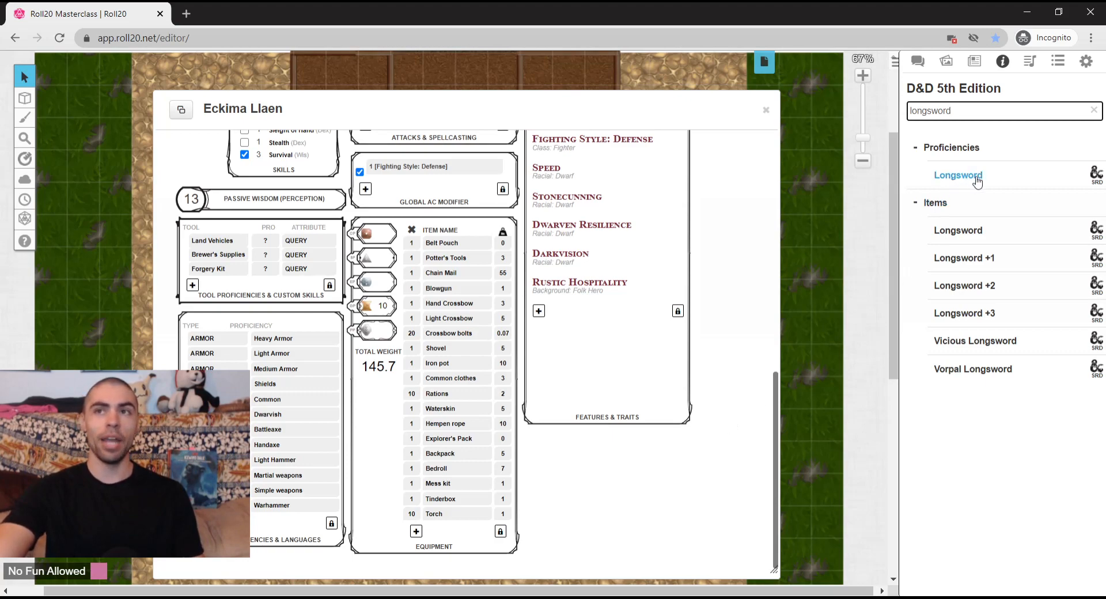
{"action": "left_click_drag", "start_coordinate": [983, 175], "coordinate": [522, 318]}
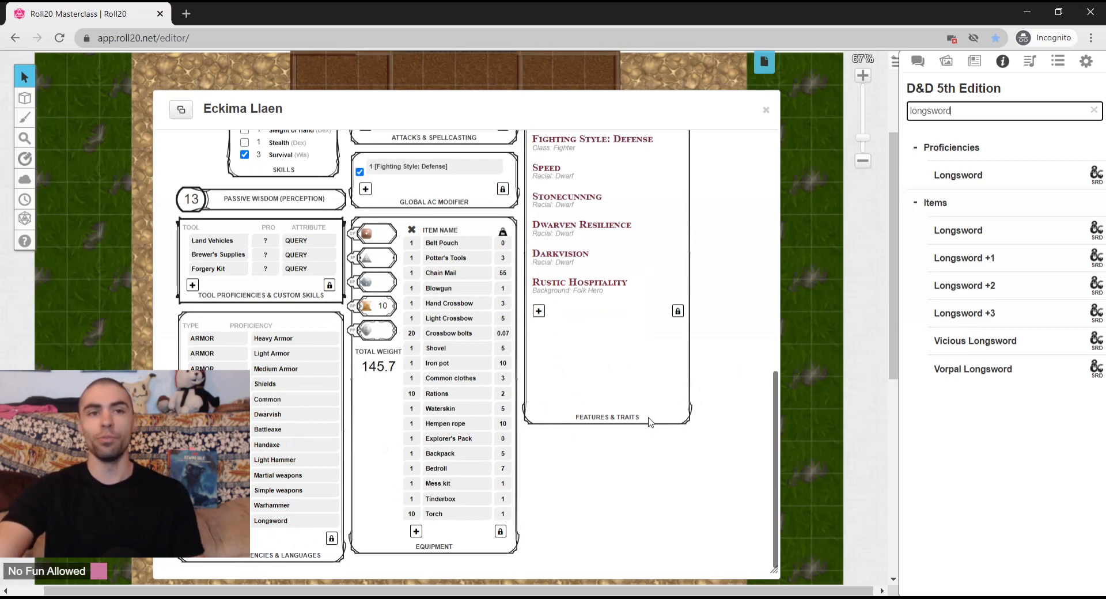
Step: Add the basic Longsword item from the compendium results to the character sheet's equipment
{"action": "scroll", "coordinate": [354, 497], "scroll_direction": "up", "scroll_amount": 3}
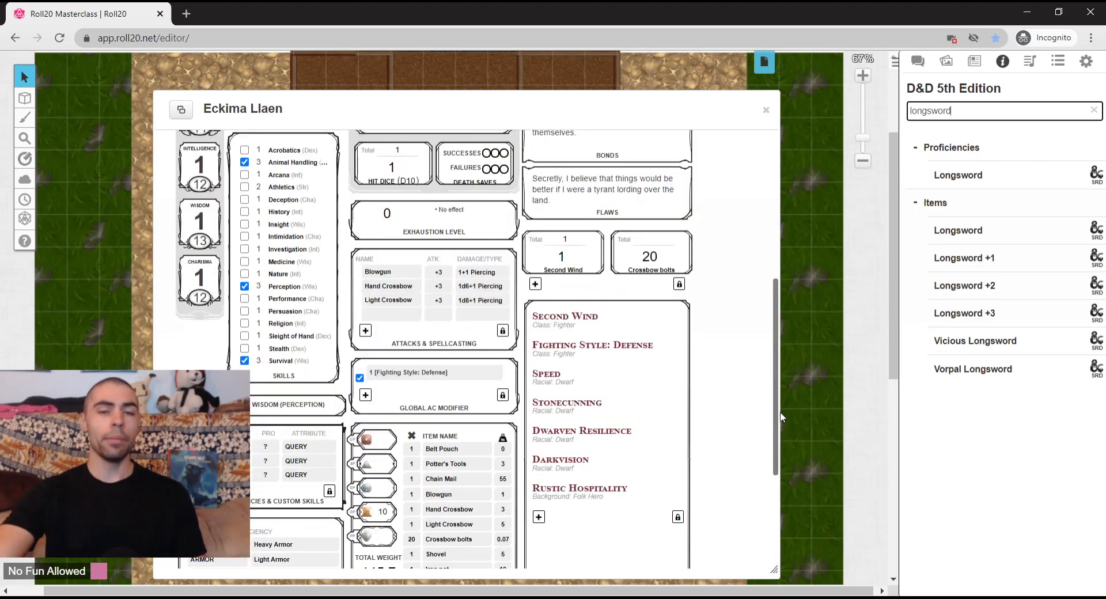
{"action": "scroll", "coordinate": [724, 411], "scroll_direction": "down", "scroll_amount": 3}
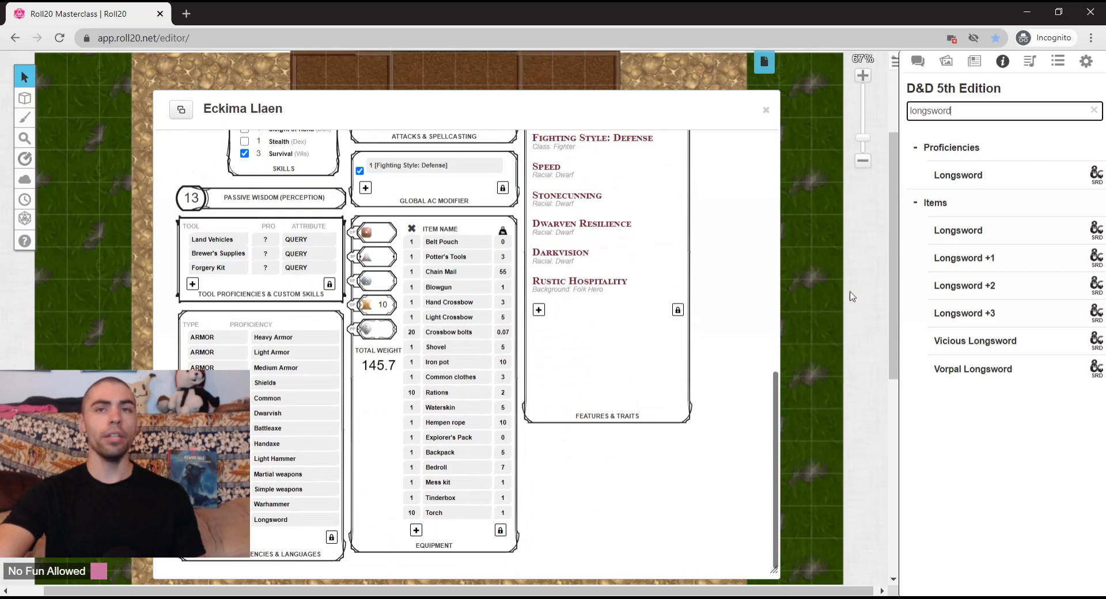
{"action": "left_click_drag", "start_coordinate": [978, 236], "coordinate": [580, 329]}
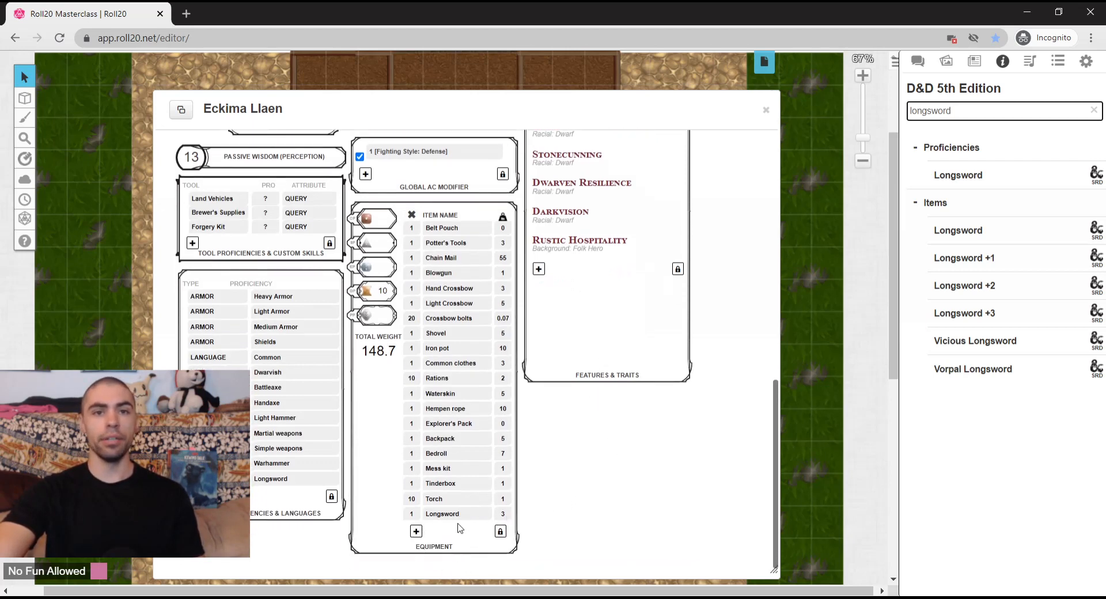
Step: Show the chat and roll the one-handed and two-handed Longsword attacks from the character sheet
{"action": "scroll", "coordinate": [501, 520], "scroll_direction": "up", "scroll_amount": 6}
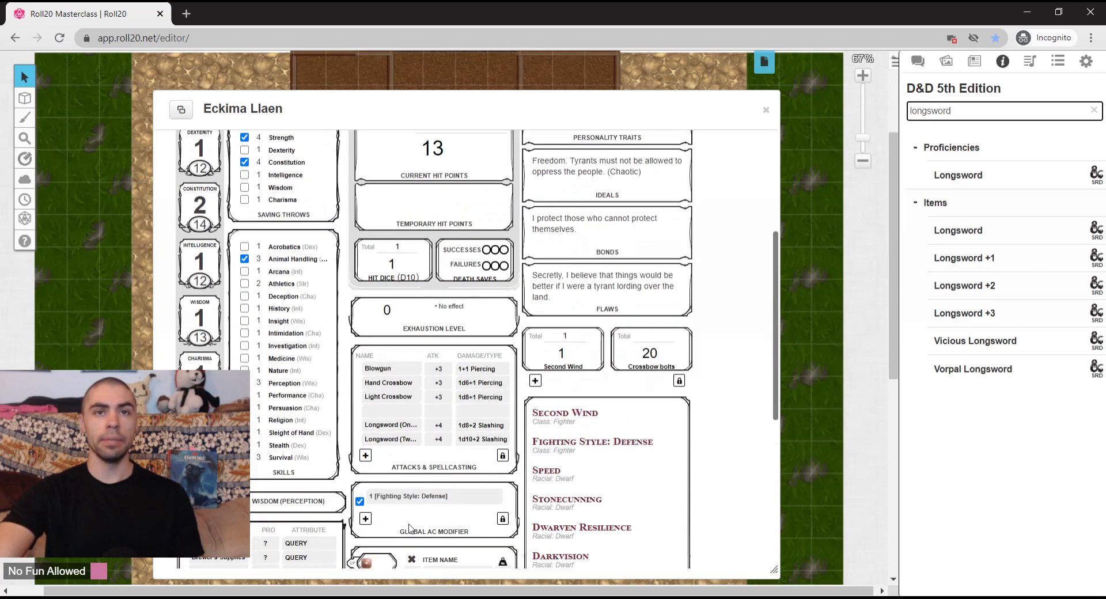
{"action": "left_click", "coordinate": [910, 60]}
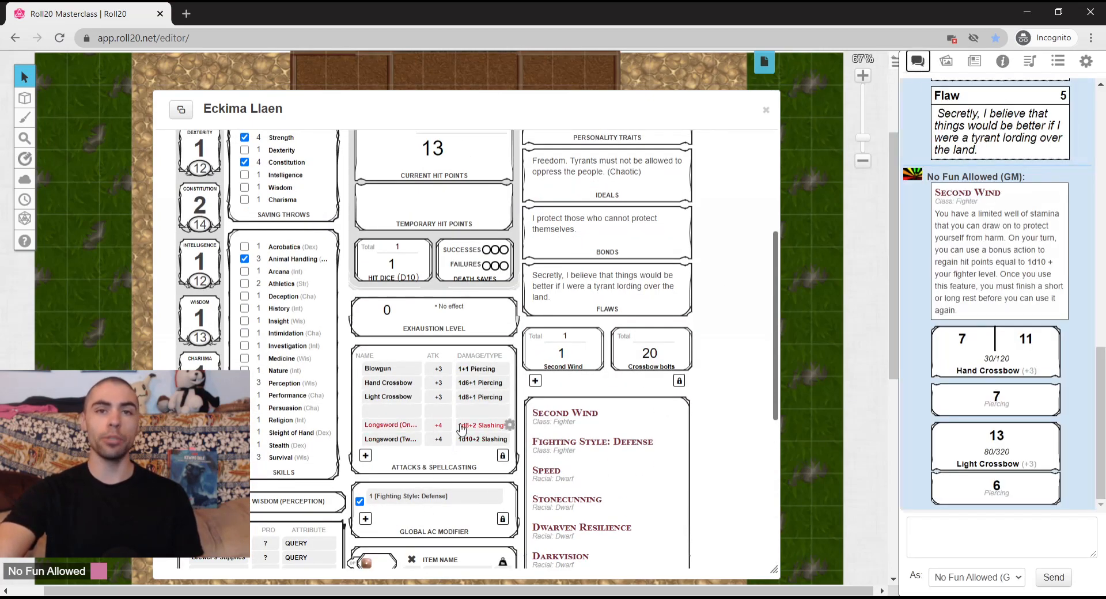
{"action": "left_click", "coordinate": [420, 430]}
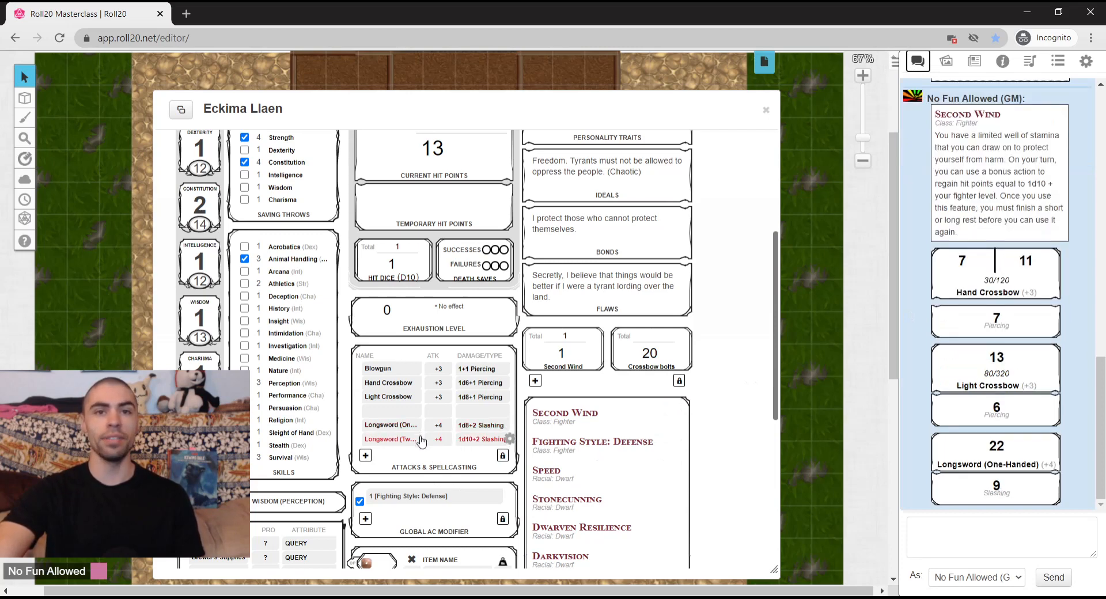
{"action": "left_click", "coordinate": [420, 441]}
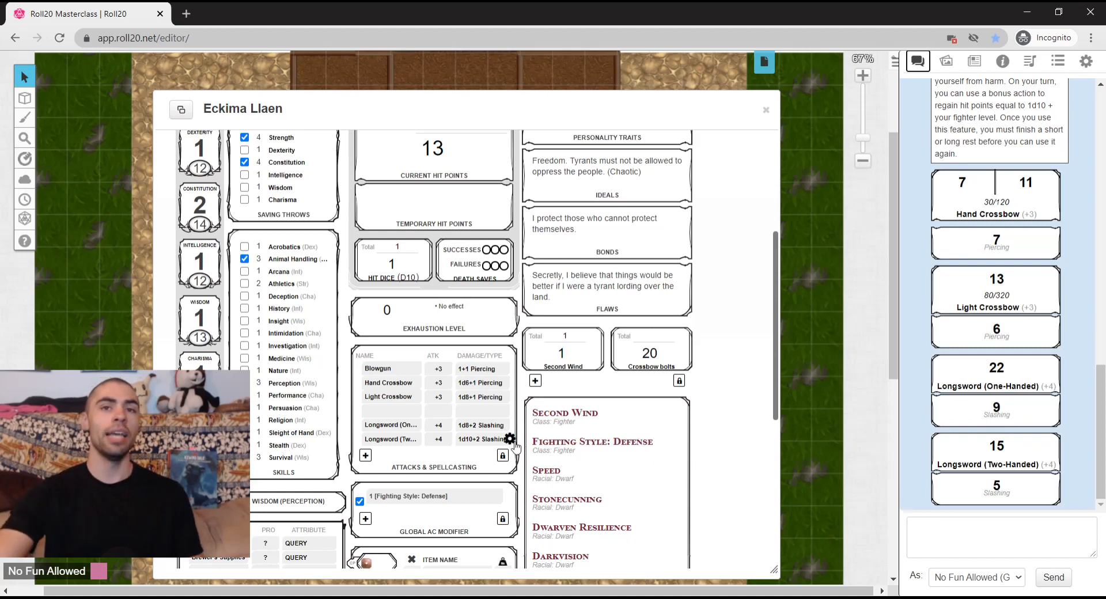
Step: Examine the settings of the Longsword (Two-Handed) attack and close its editor
{"action": "left_click", "coordinate": [510, 439]}
{"action": "scroll", "coordinate": [428, 461], "scroll_direction": "down", "scroll_amount": 1}
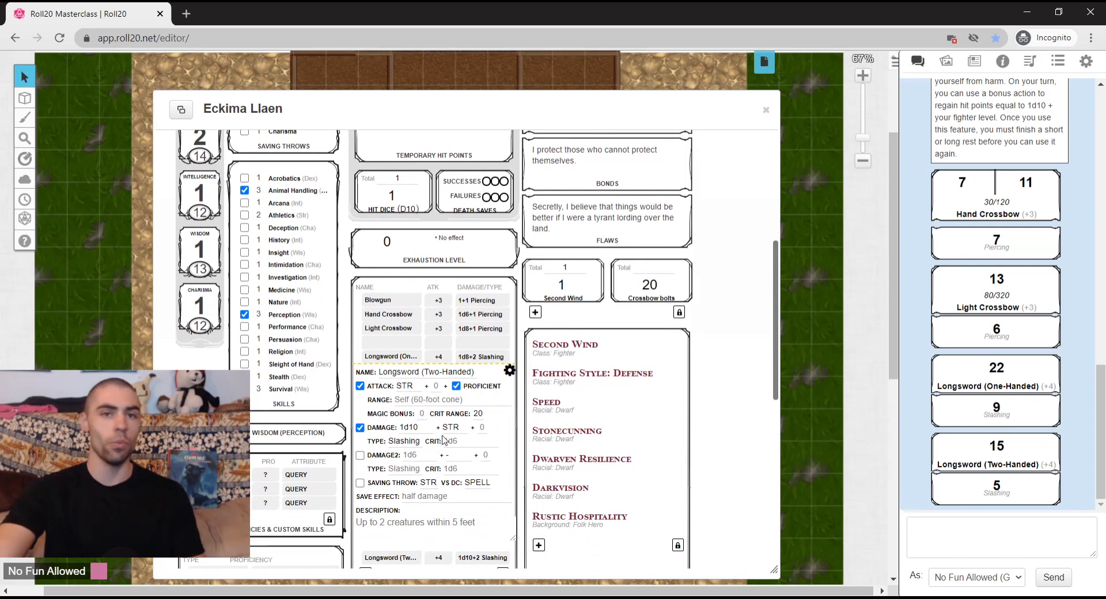
{"action": "left_click", "coordinate": [510, 371]}
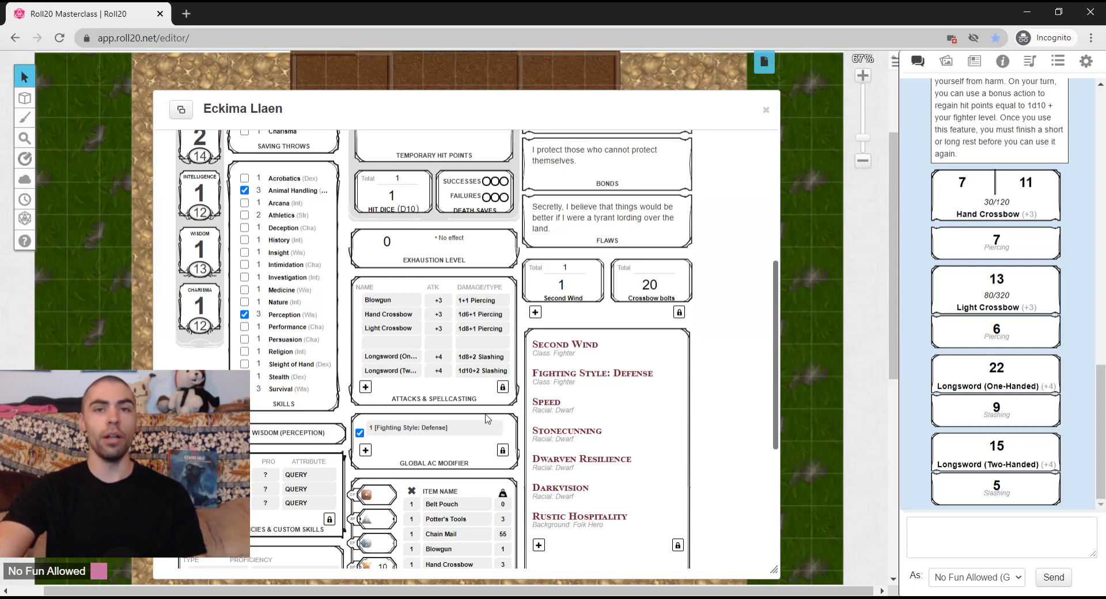
Step: Unlock the Attacks & Spellcasting list and move both Longsword attacks to the top, one-handed first
{"action": "left_click", "coordinate": [502, 388]}
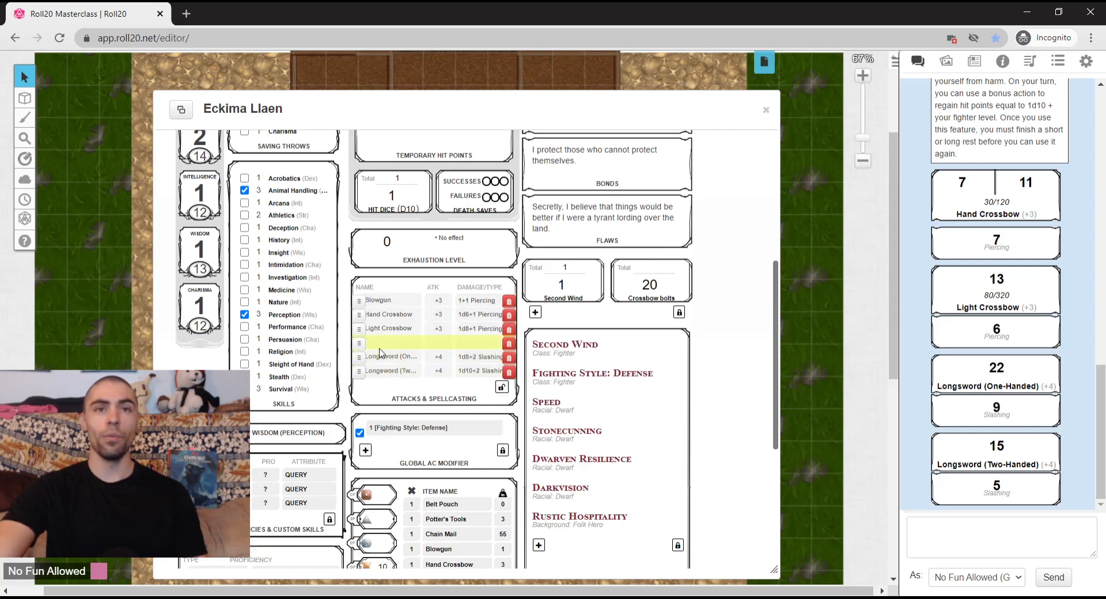
{"action": "left_click_drag", "start_coordinate": [359, 357], "coordinate": [366, 300]}
{"action": "left_click_drag", "start_coordinate": [359, 372], "coordinate": [366, 316]}
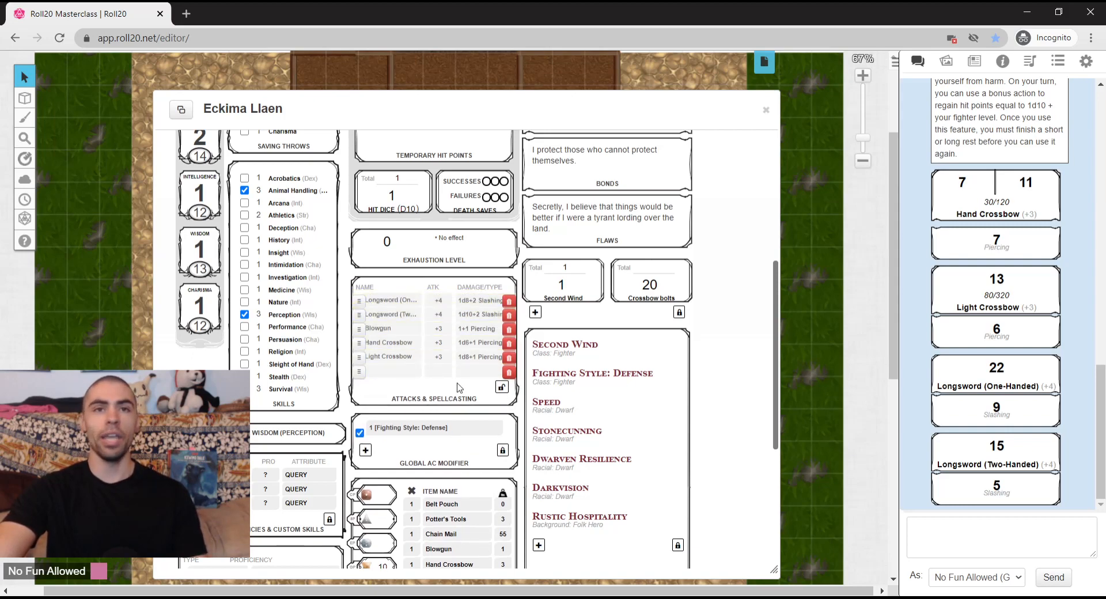
Step: Delete the Blowgun, Hand Crossbow and blank attacks and lock the attack list again
{"action": "left_click", "coordinate": [510, 331]}
{"action": "left_click", "coordinate": [510, 332]}
{"action": "left_click", "coordinate": [510, 344]}
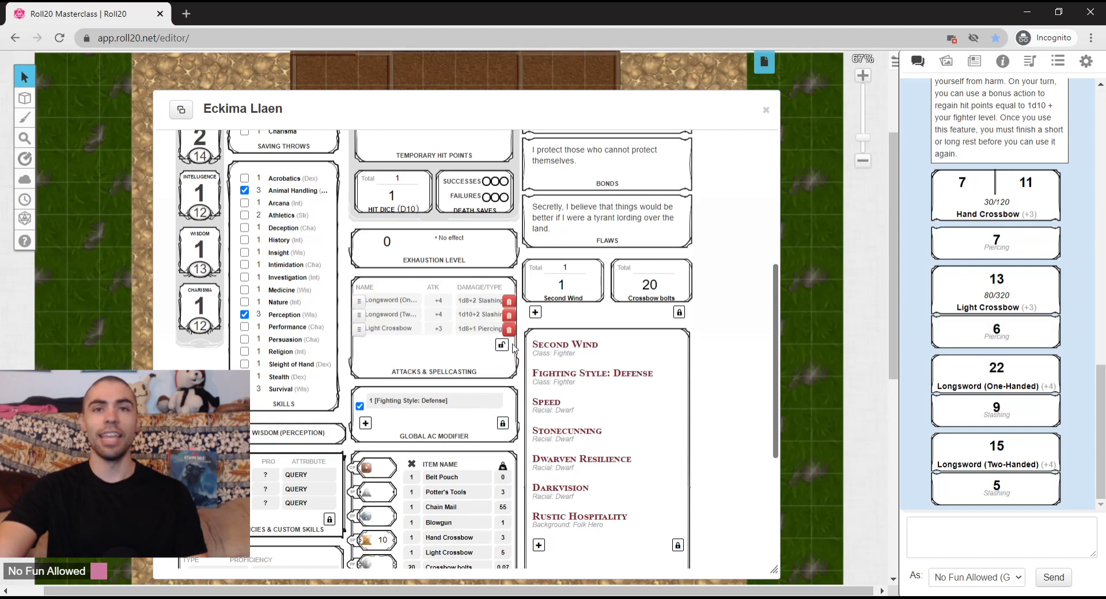
{"action": "left_click", "coordinate": [502, 345]}
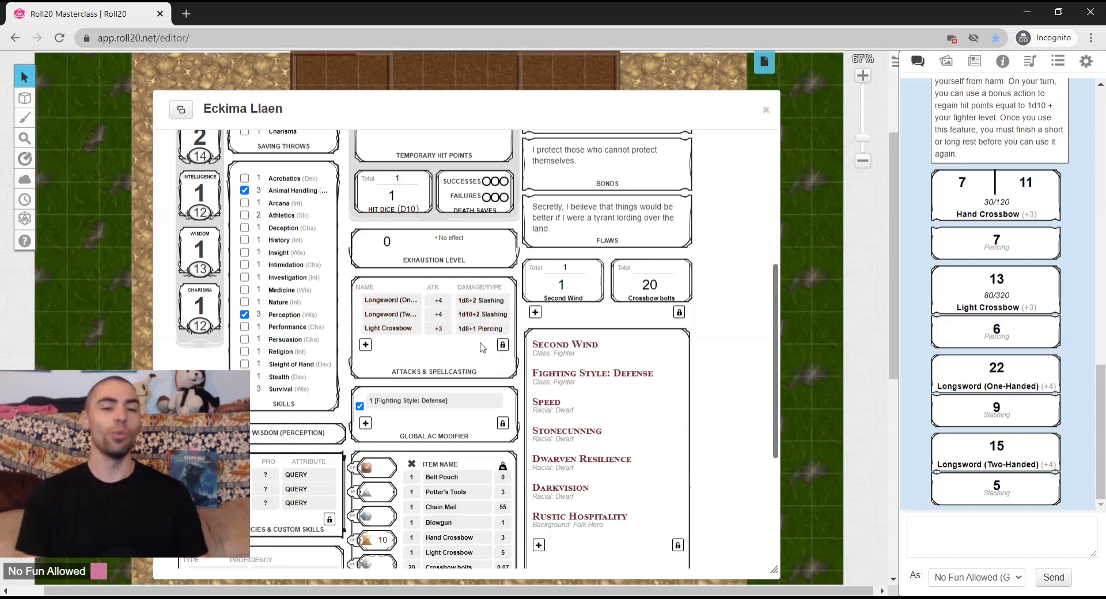
Step: Expand the Second Wind feature to read its description and collapse it again
{"action": "scroll", "coordinate": [483, 347], "scroll_direction": "up", "scroll_amount": 1}
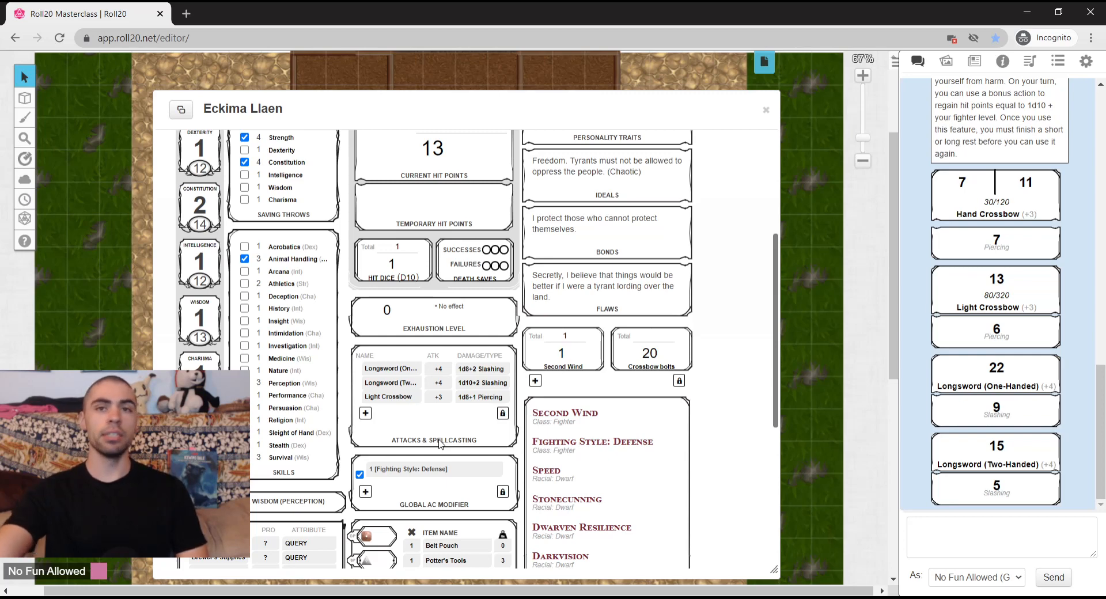
{"action": "left_click", "coordinate": [597, 427]}
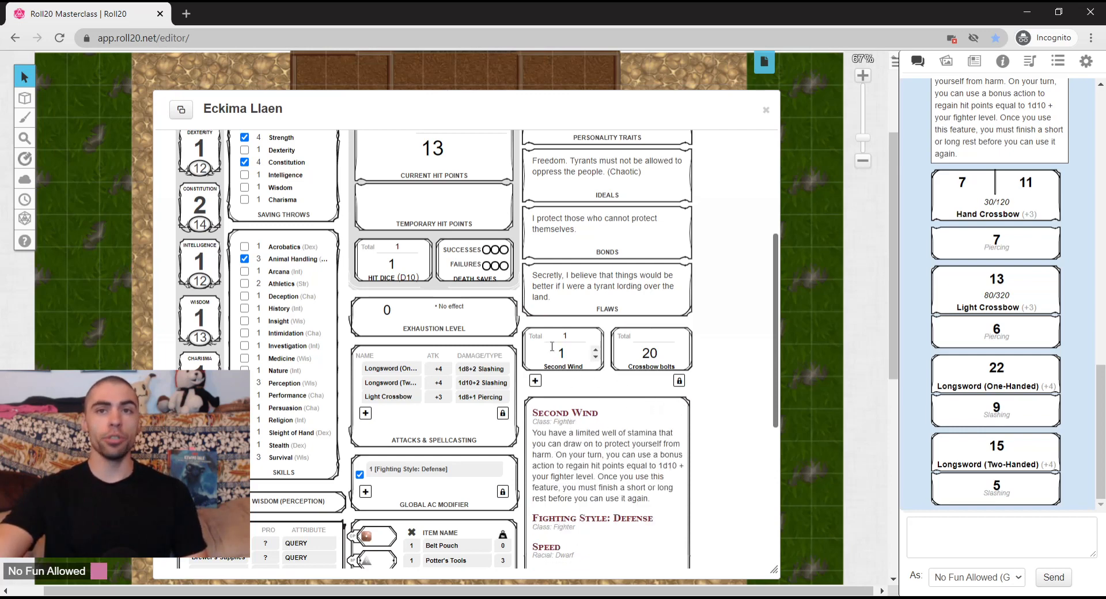
{"action": "mouse_move", "coordinate": [620, 431]}
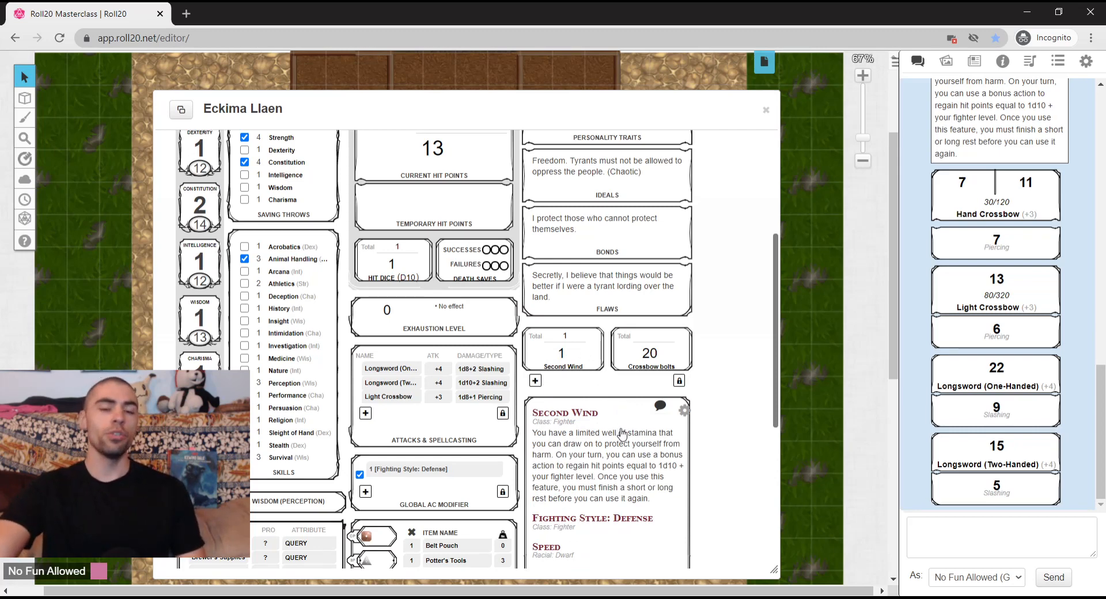
{"action": "left_click", "coordinate": [590, 416]}
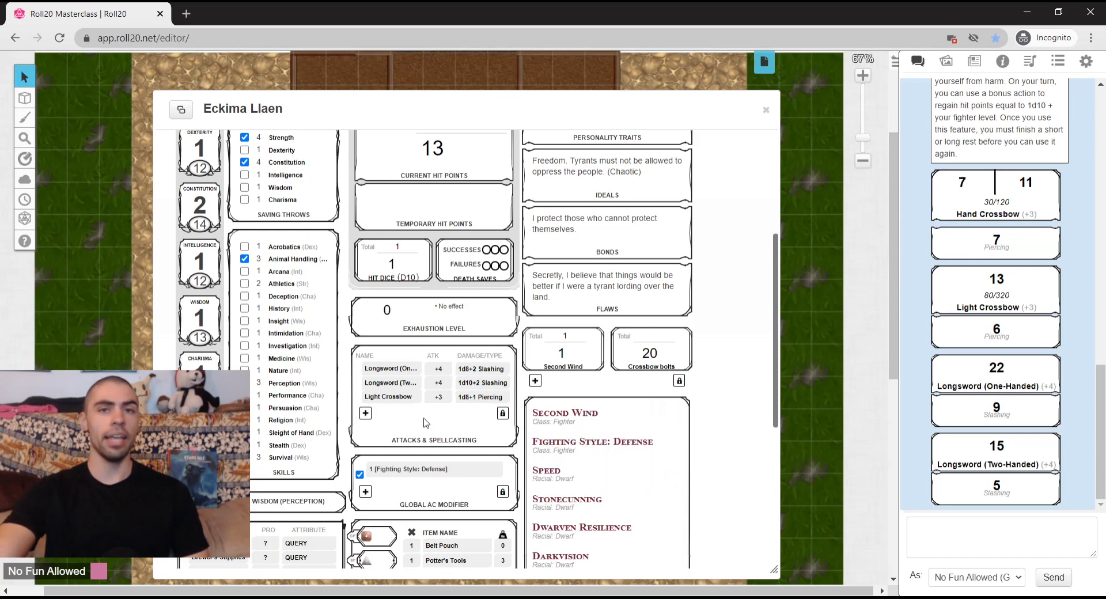
Step: Add a new attack entry named Second Wind and turn off its attack roll
{"action": "left_click", "coordinate": [365, 415]}
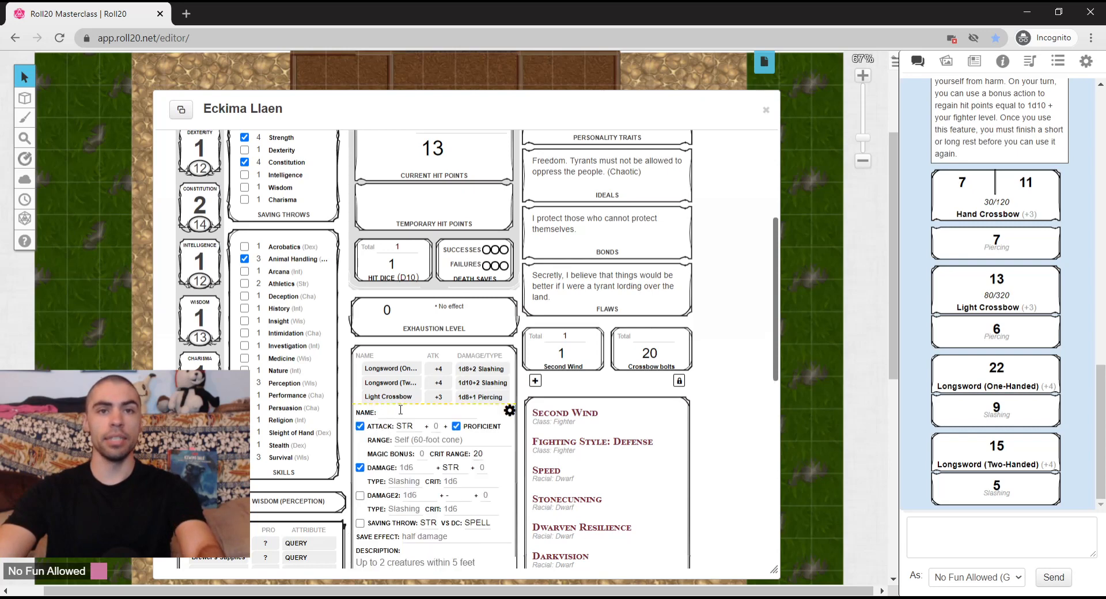
{"action": "left_click", "coordinate": [402, 411]}
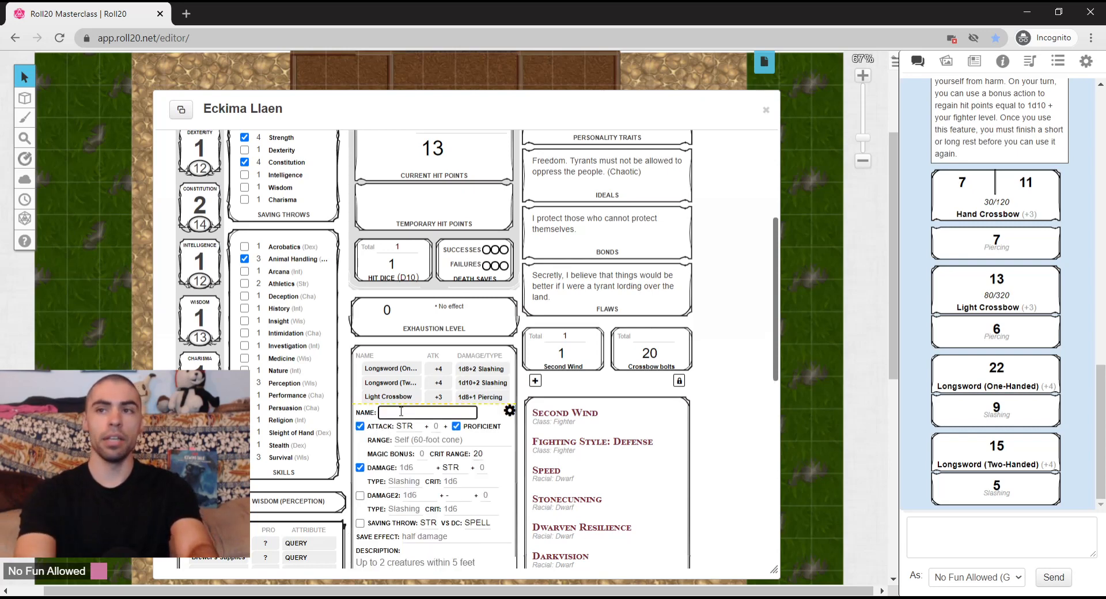
{"action": "type", "text": "Second Wind"}
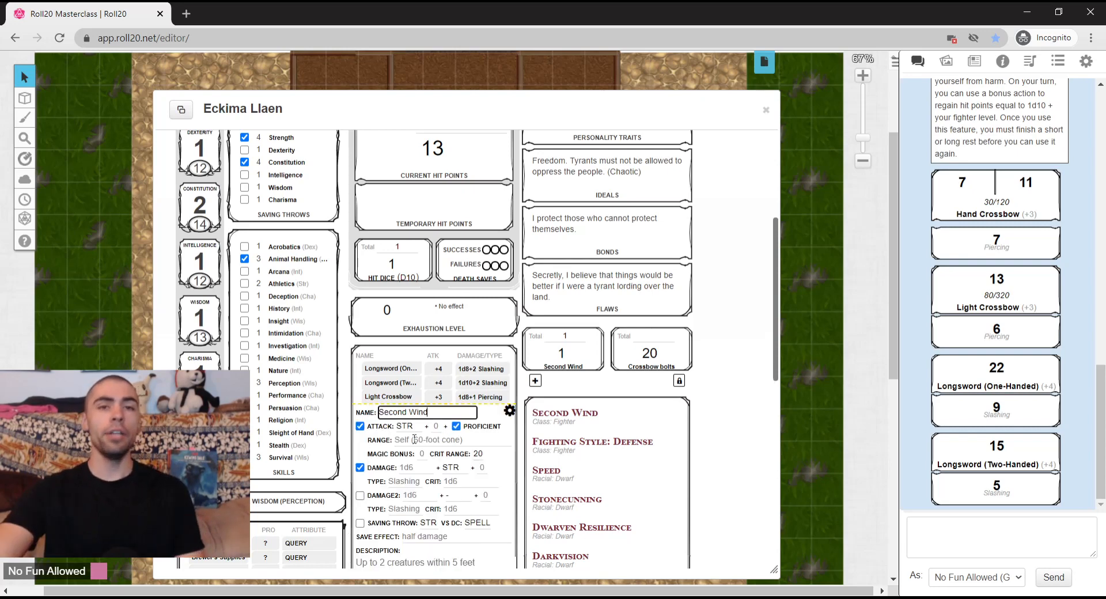
{"action": "left_click", "coordinate": [359, 429]}
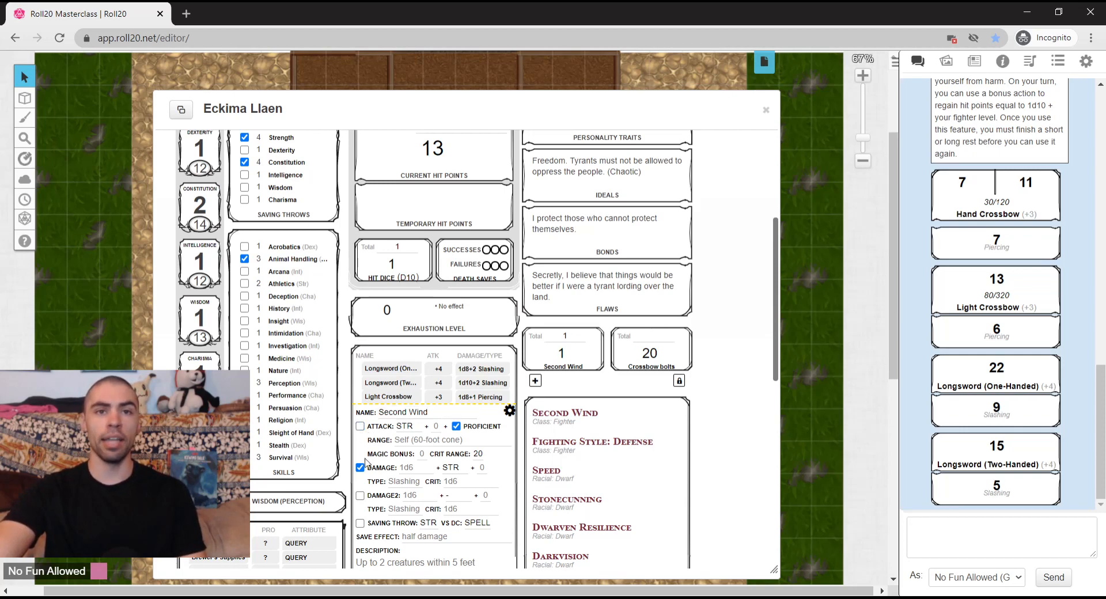
Step: Set the Second Wind damage to 1d10 with no ability modifier, a bonus of 1 and the type Healing
{"action": "left_click", "coordinate": [425, 465]}
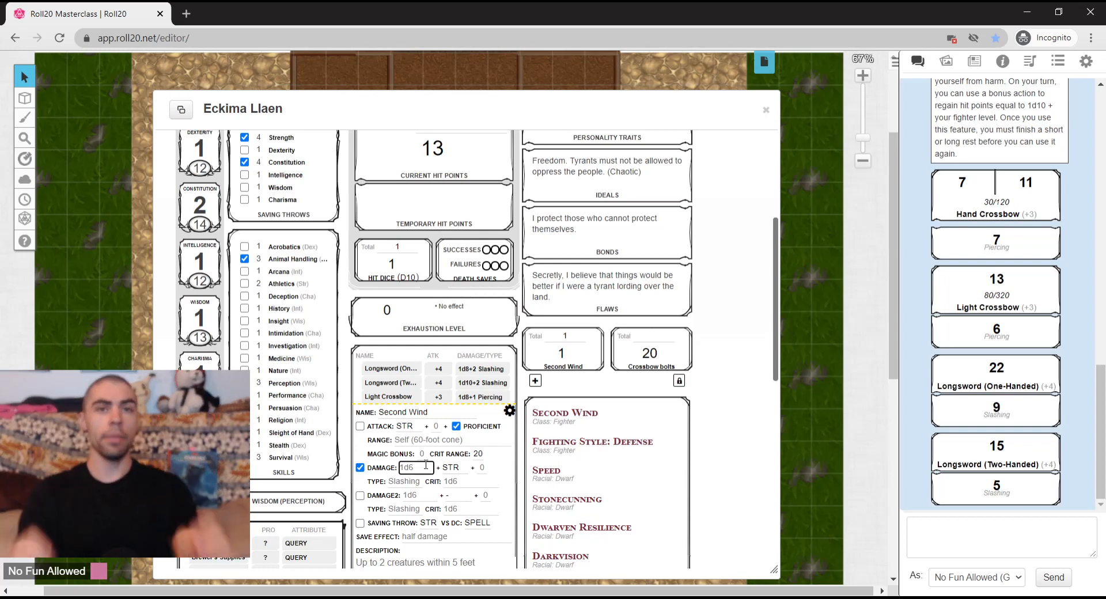
{"action": "type", "text": "1d10"}
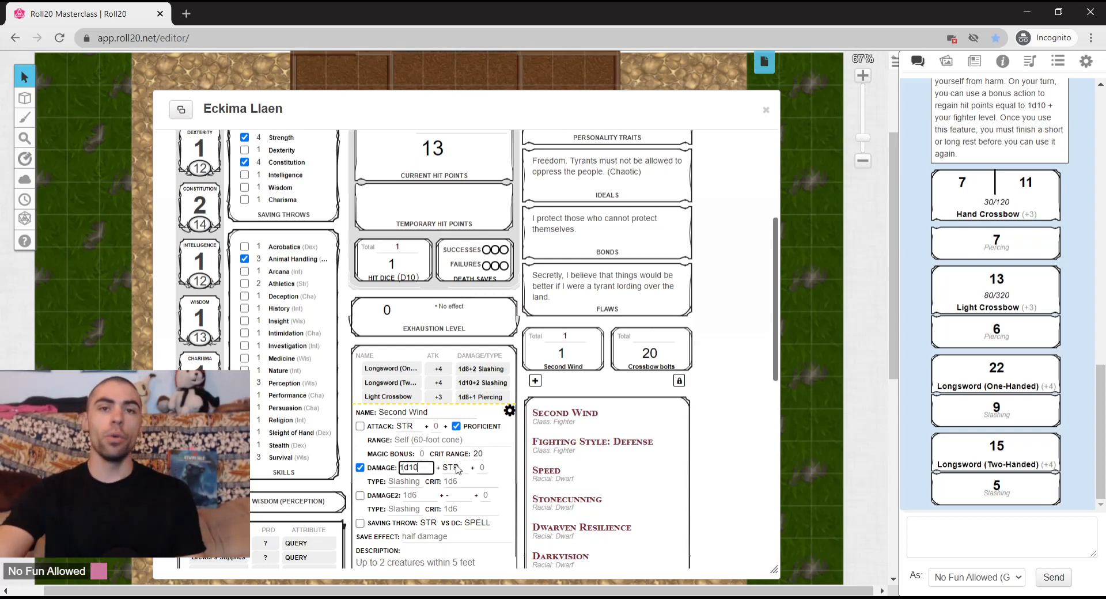
{"action": "key", "text": "Tab"}
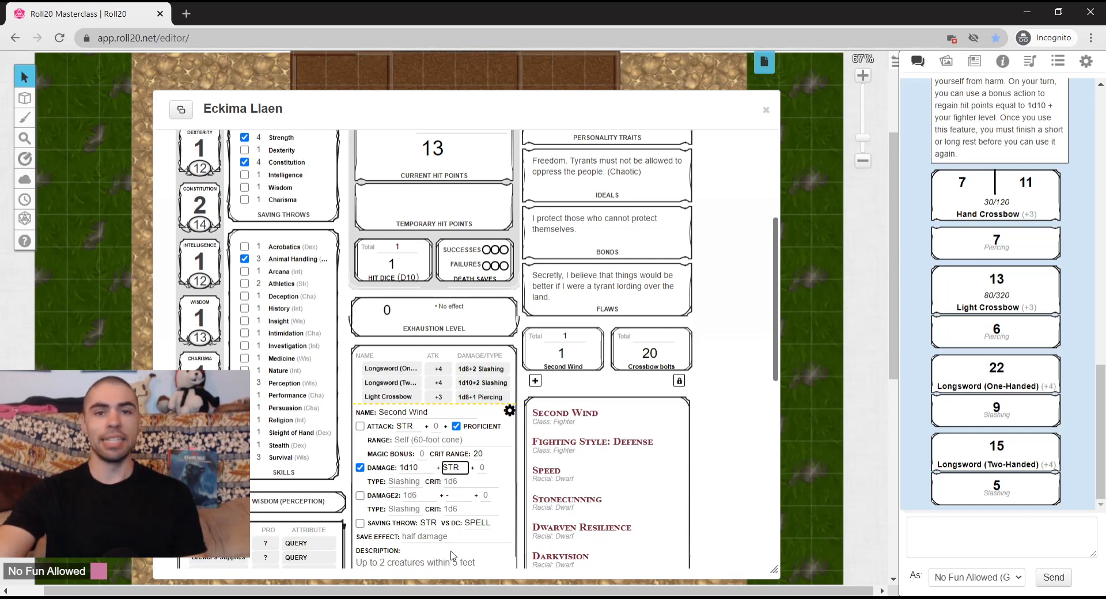
{"action": "left_click", "coordinate": [452, 551]}
{"action": "key", "text": "Tab"}
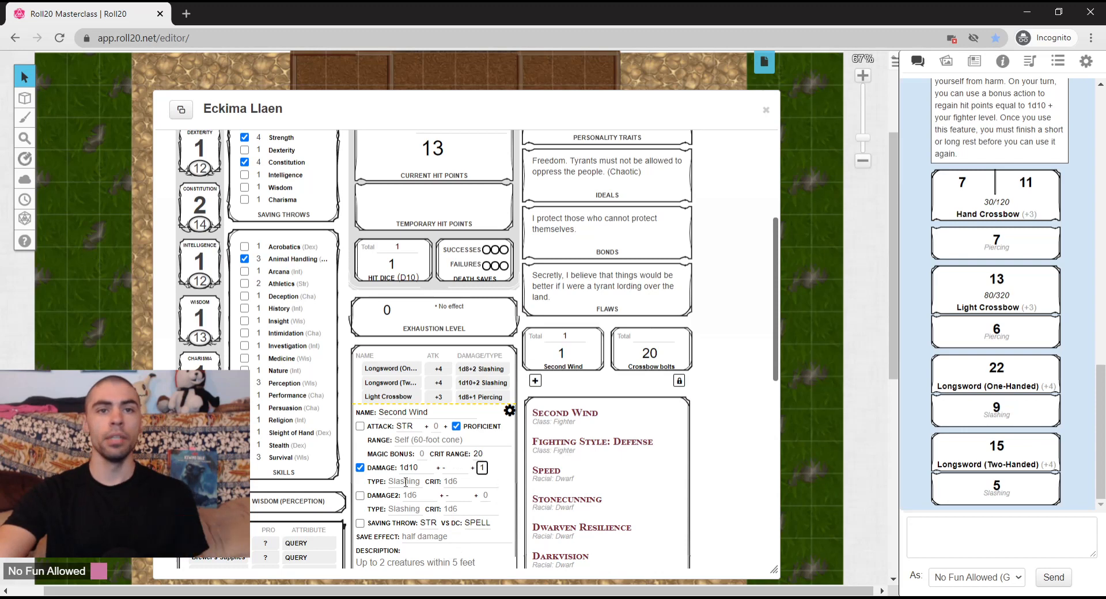
{"action": "type", "text": "1"}
{"action": "key", "text": "Tab"}
{"action": "type", "text": "Ne"}
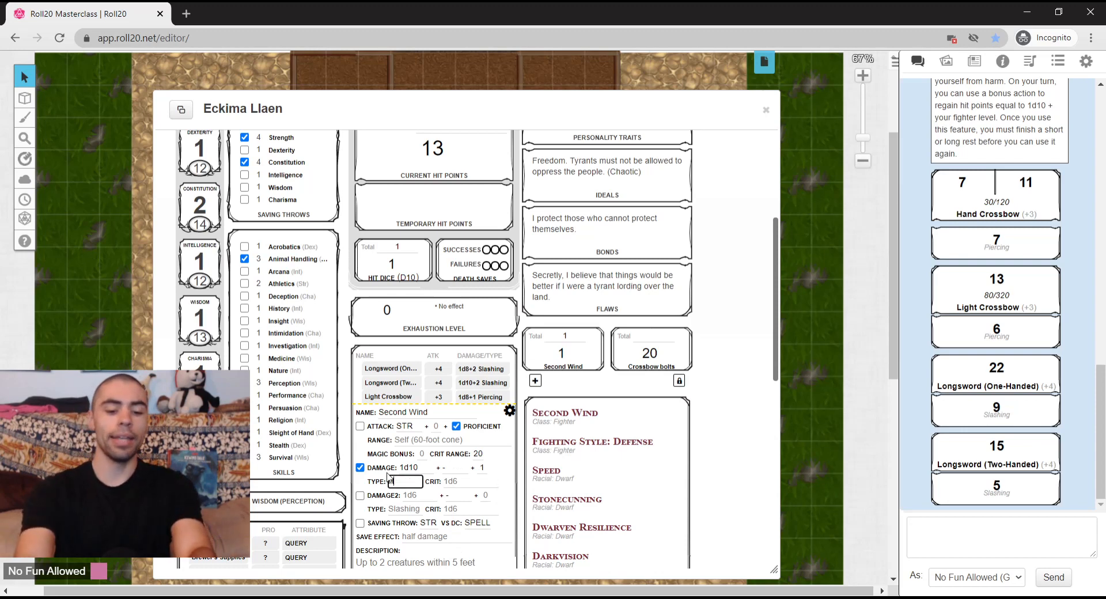
{"action": "type", "text": "aling"}
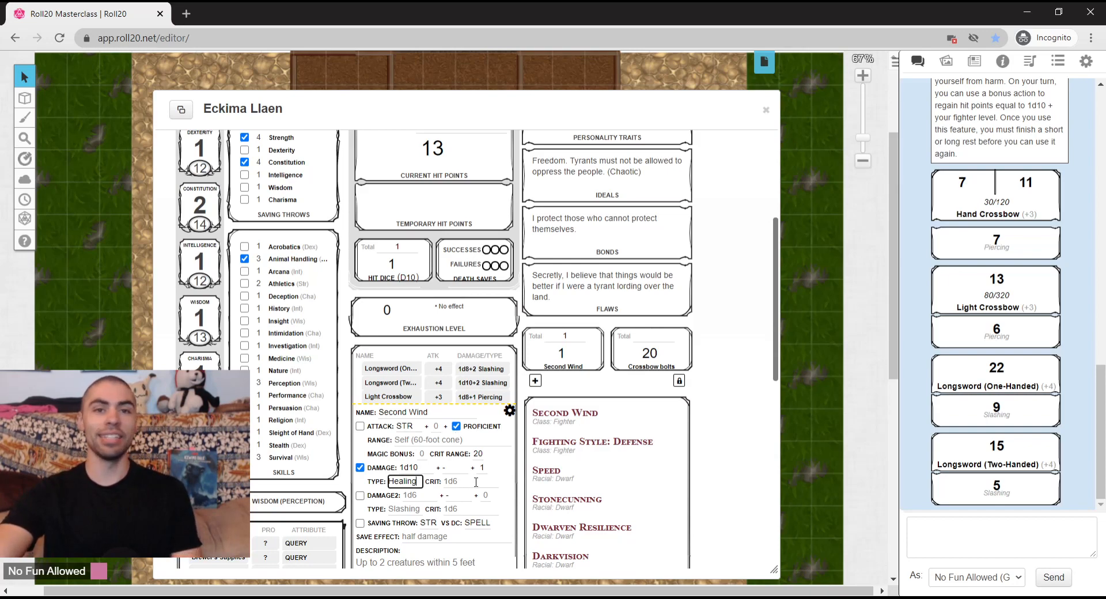
Step: Enter the description "This is a bonus action" for the Second Wind attack entry and close its settings
{"action": "scroll", "coordinate": [427, 494], "scroll_direction": "down", "scroll_amount": 1}
{"action": "left_click", "coordinate": [427, 494]}
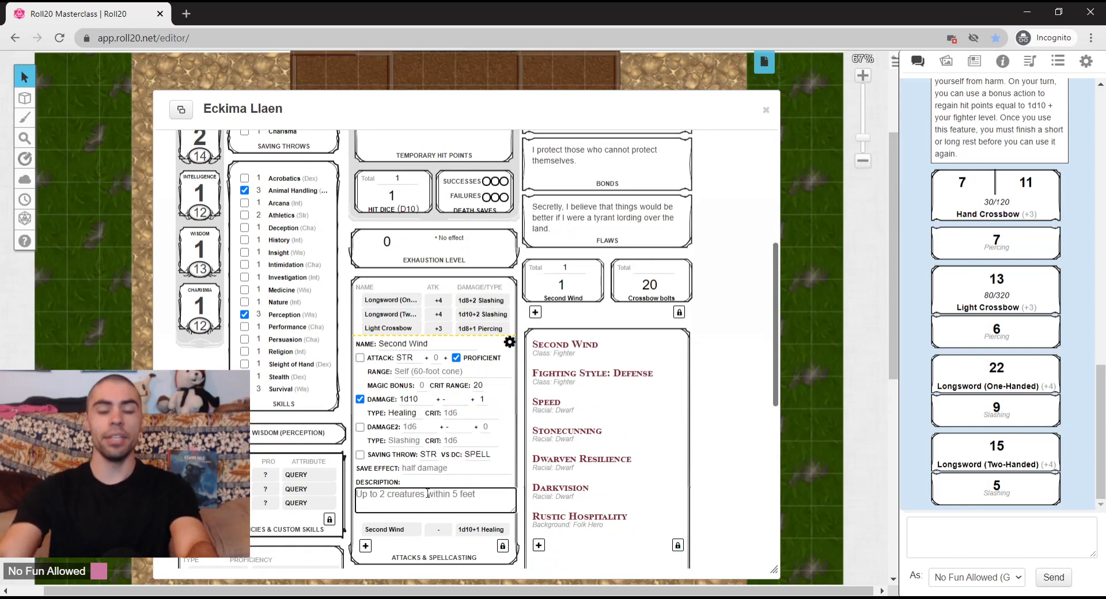
{"action": "type", "text": "This"}
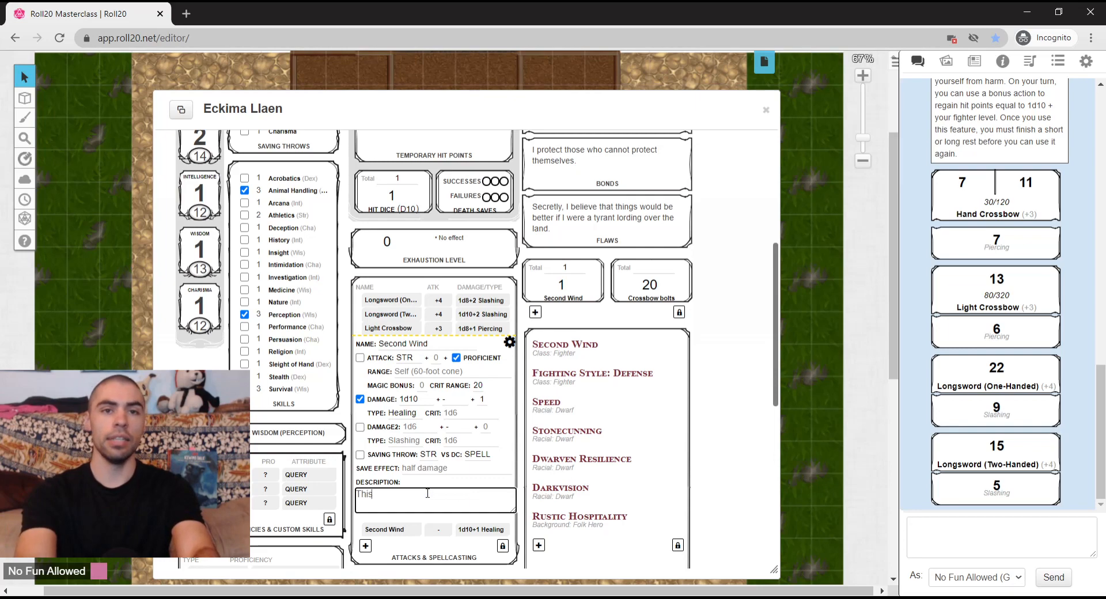
{"action": "type", "text": " is a bonus action"}
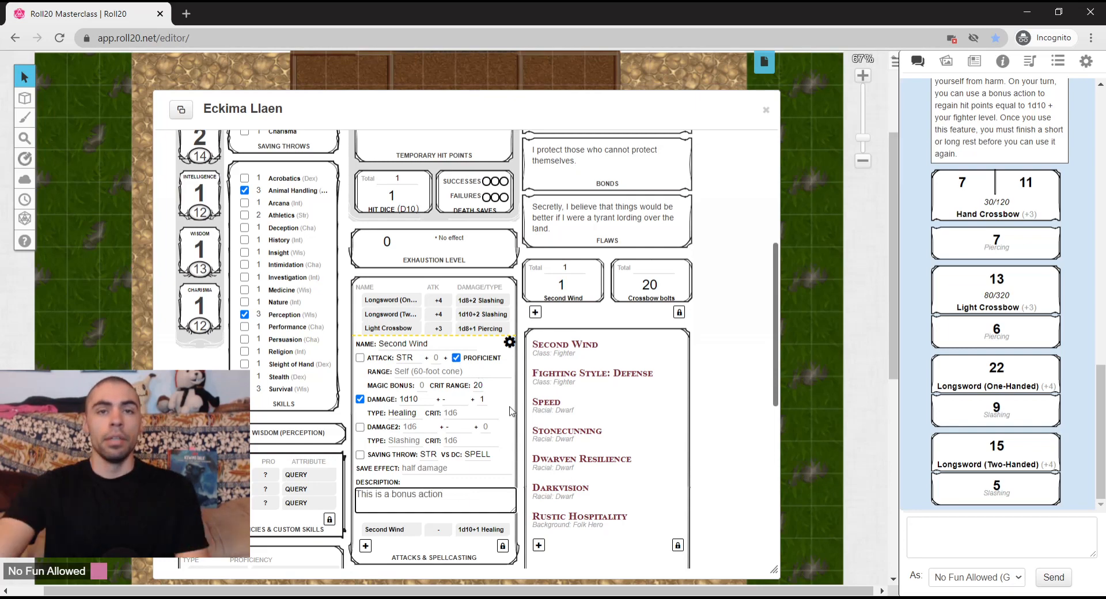
{"action": "left_click", "coordinate": [510, 343]}
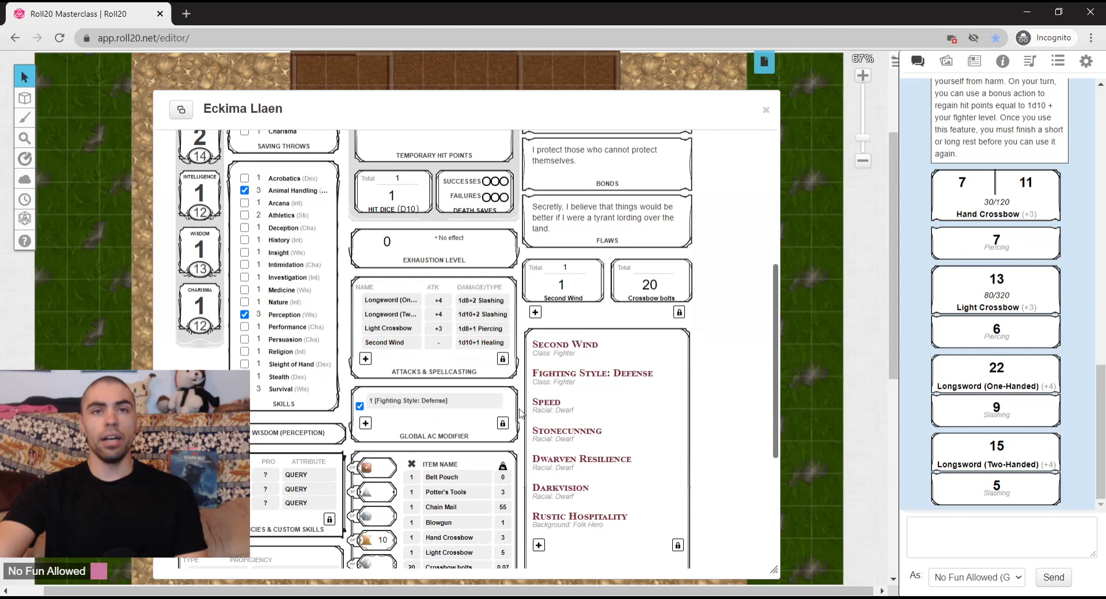
Step: Roll Second Wind healing from the attack list into the chat and close the character sheet
{"action": "left_click", "coordinate": [474, 345]}
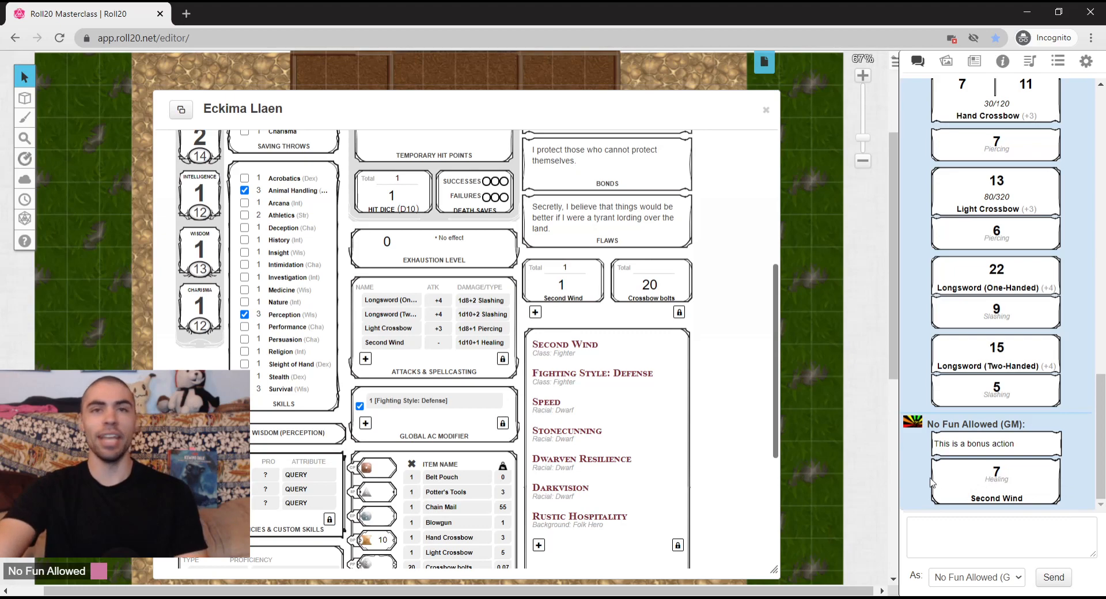
{"action": "scroll", "coordinate": [724, 346], "scroll_direction": "up", "scroll_amount": 5}
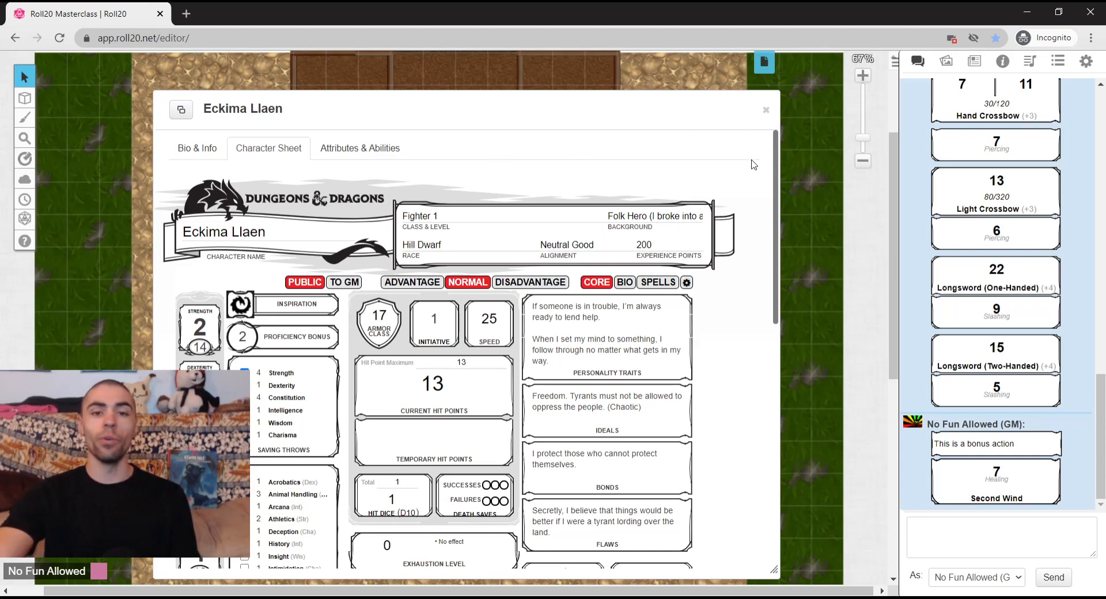
{"action": "left_click", "coordinate": [766, 109]}
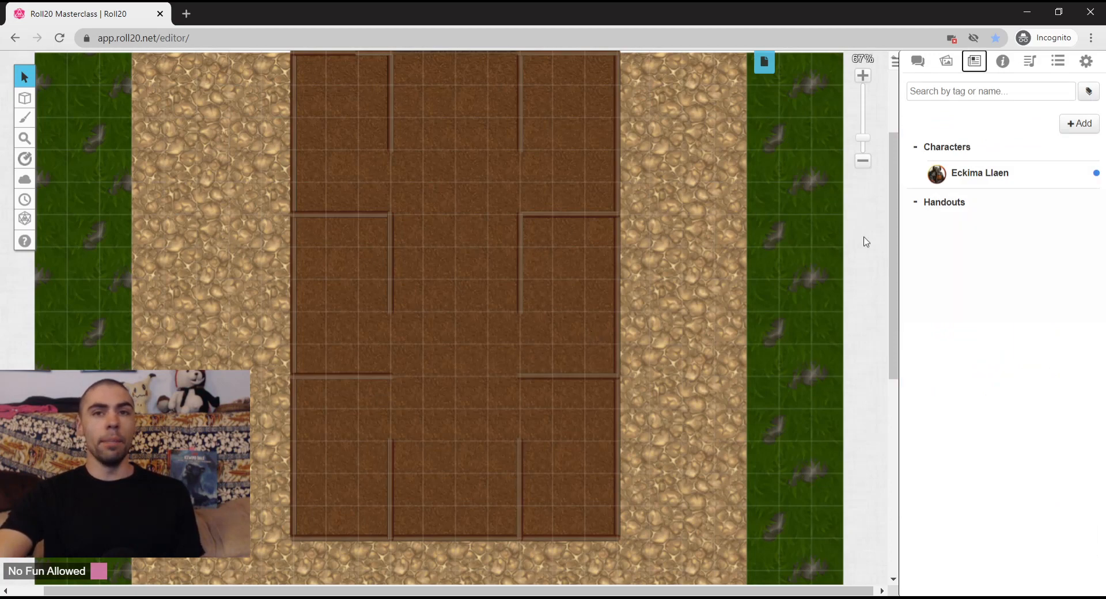
Step: Place the Hill Dwarf Fighter's token inside the building on the map and enable its nameplate
{"action": "left_click_drag", "start_coordinate": [995, 179], "coordinate": [473, 424]}
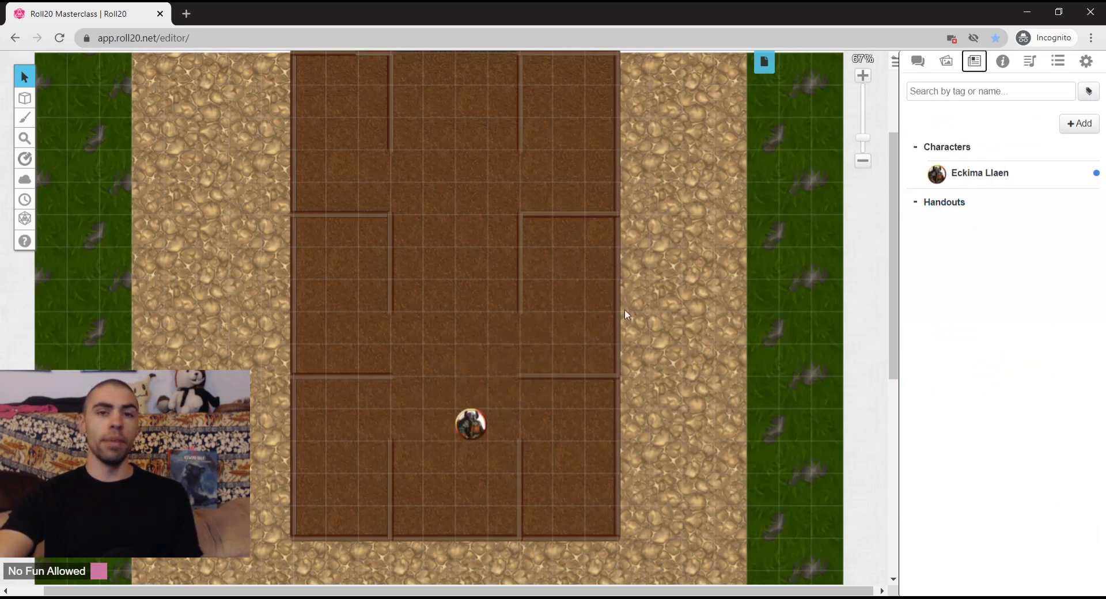
{"action": "left_click", "coordinate": [483, 427]}
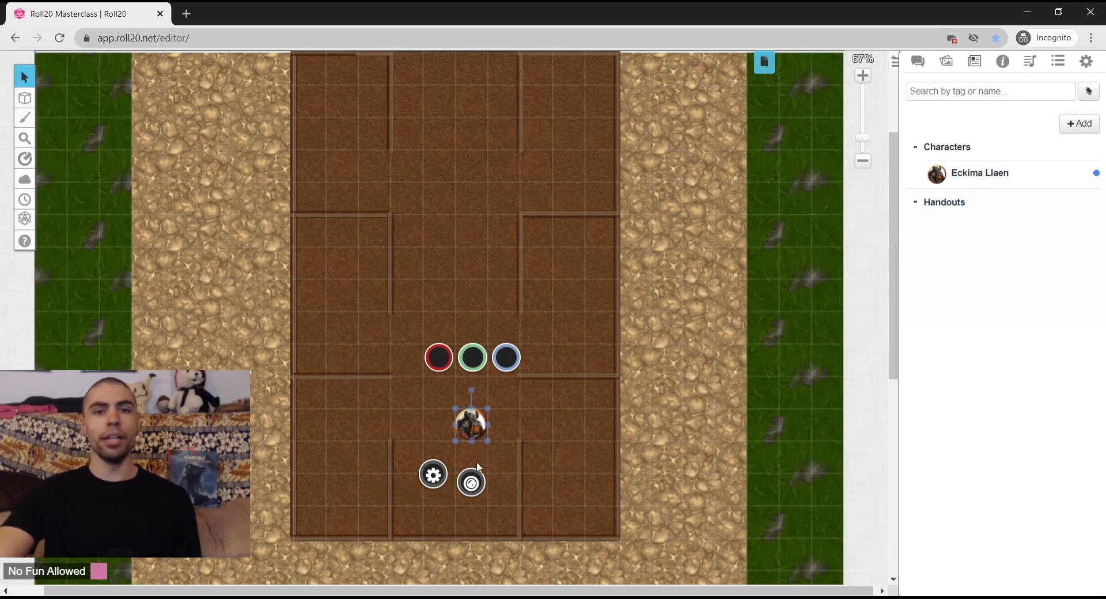
{"action": "left_click", "coordinate": [433, 474]}
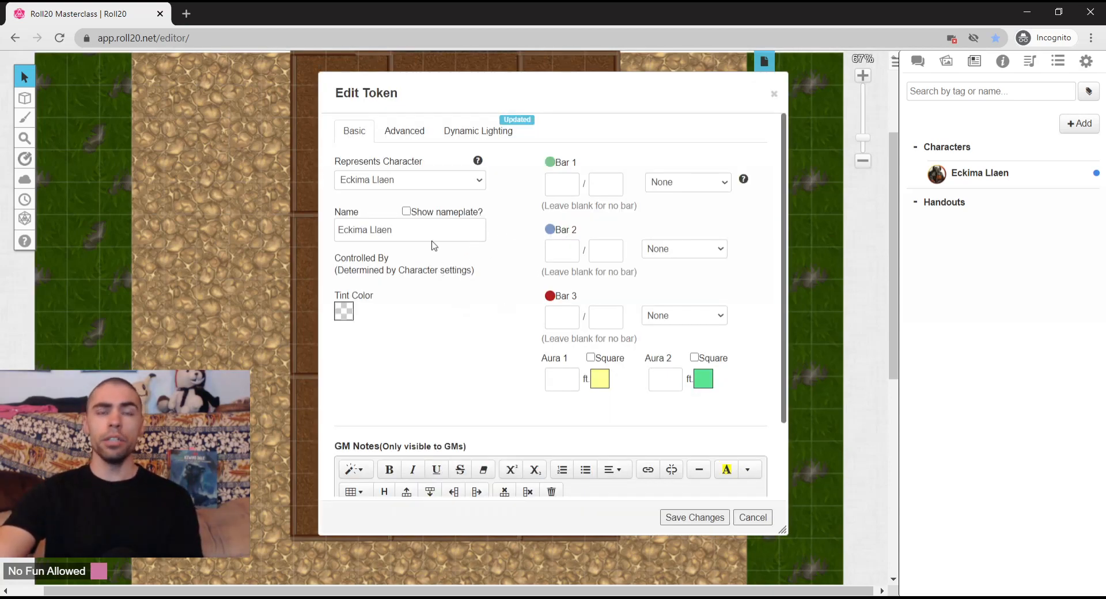
{"action": "left_click", "coordinate": [409, 214]}
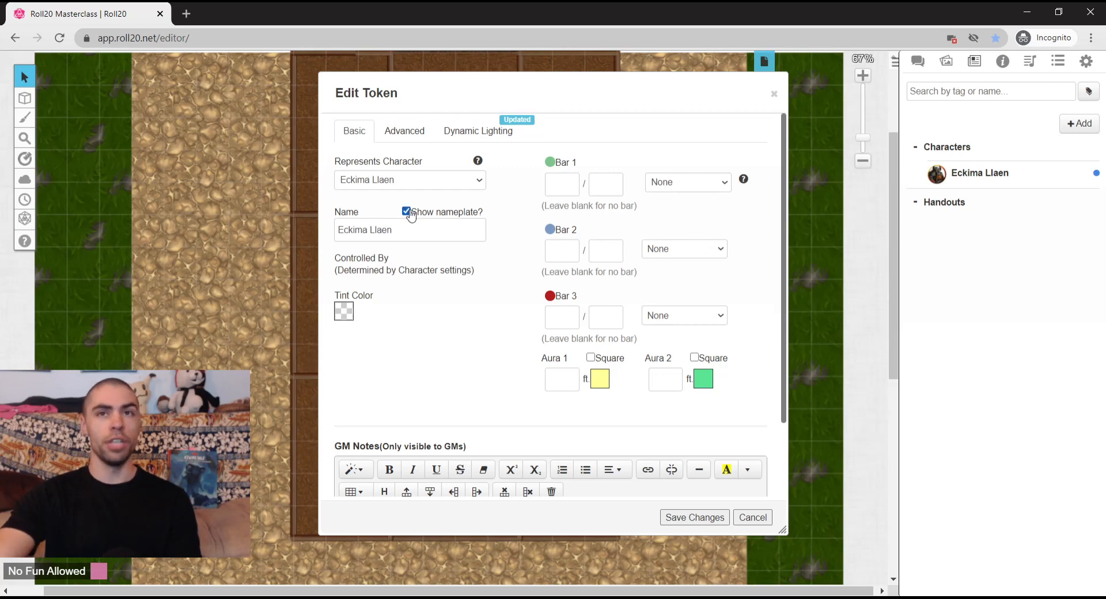
Step: Link the token's Bar 1 to hp and its Bar 2 to ac
{"action": "left_click_drag", "start_coordinate": [433, 97], "coordinate": [521, 99]}
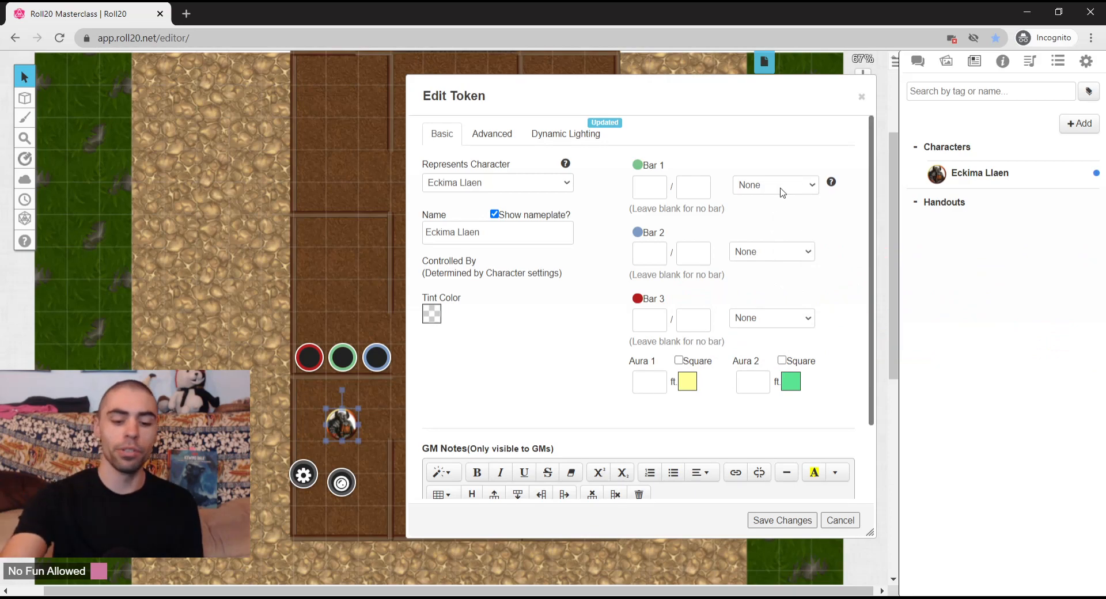
{"action": "type", "text": "hp"}
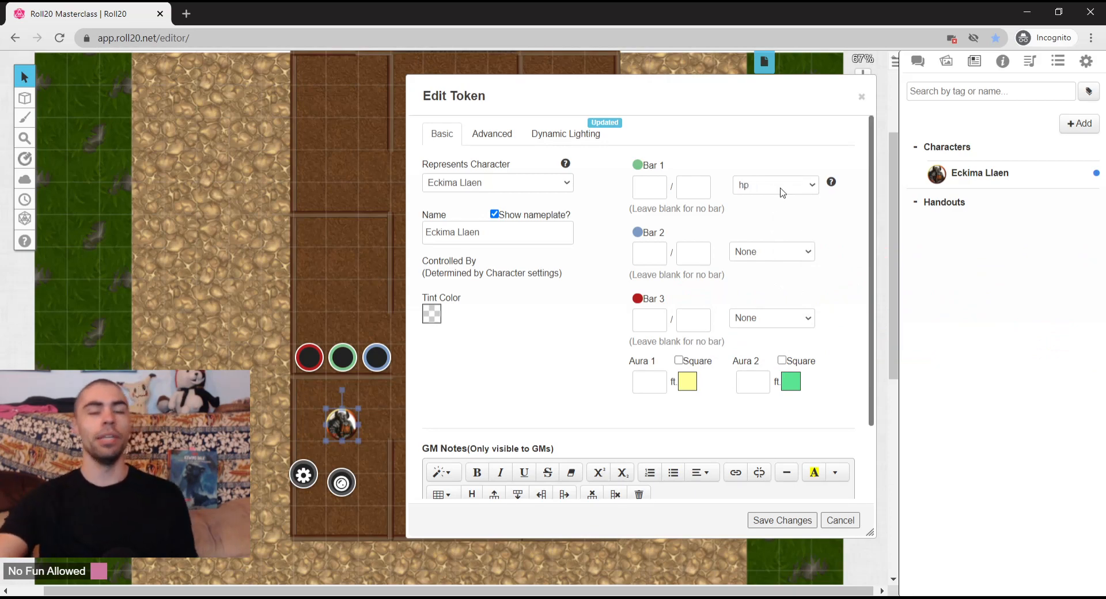
{"action": "left_click", "coordinate": [747, 243]}
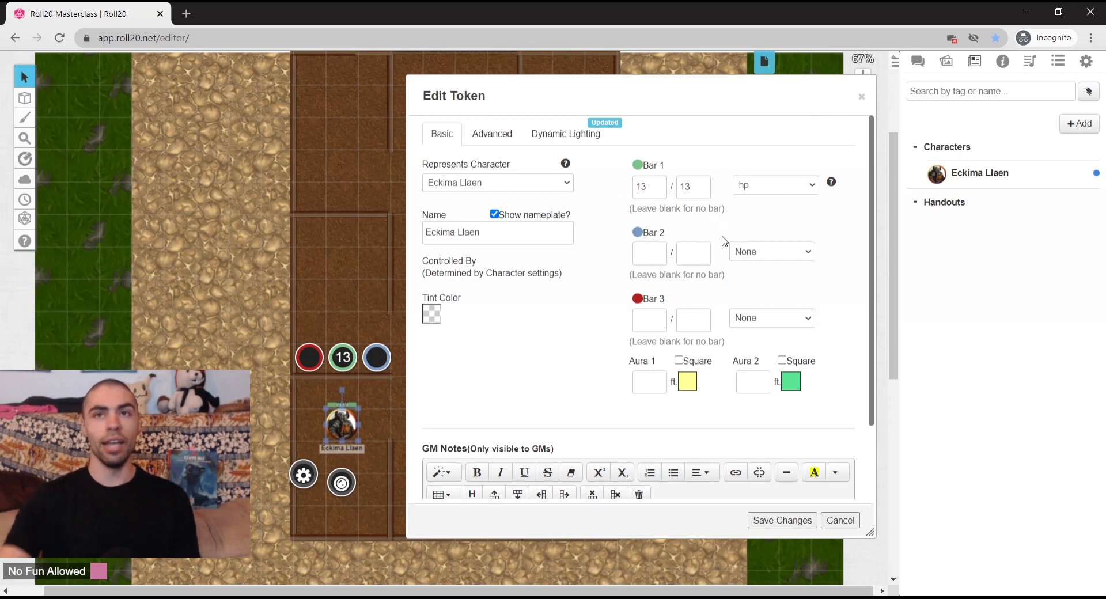
{"action": "left_click", "coordinate": [774, 282]}
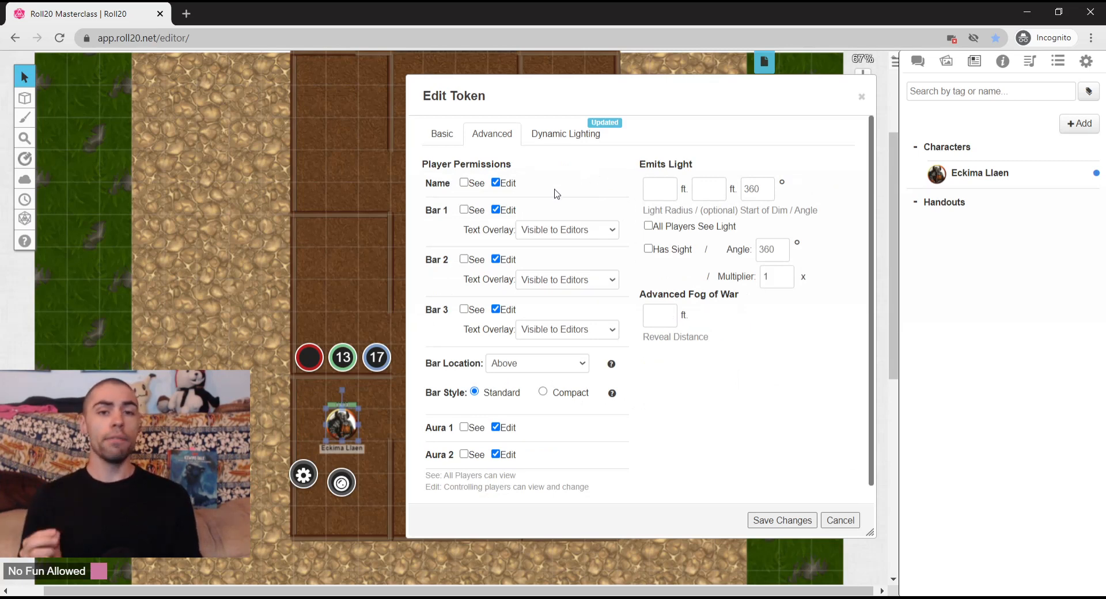
Step: Allow all players to see the token's name, Bar 1 and Bar 2
{"action": "left_click", "coordinate": [467, 185]}
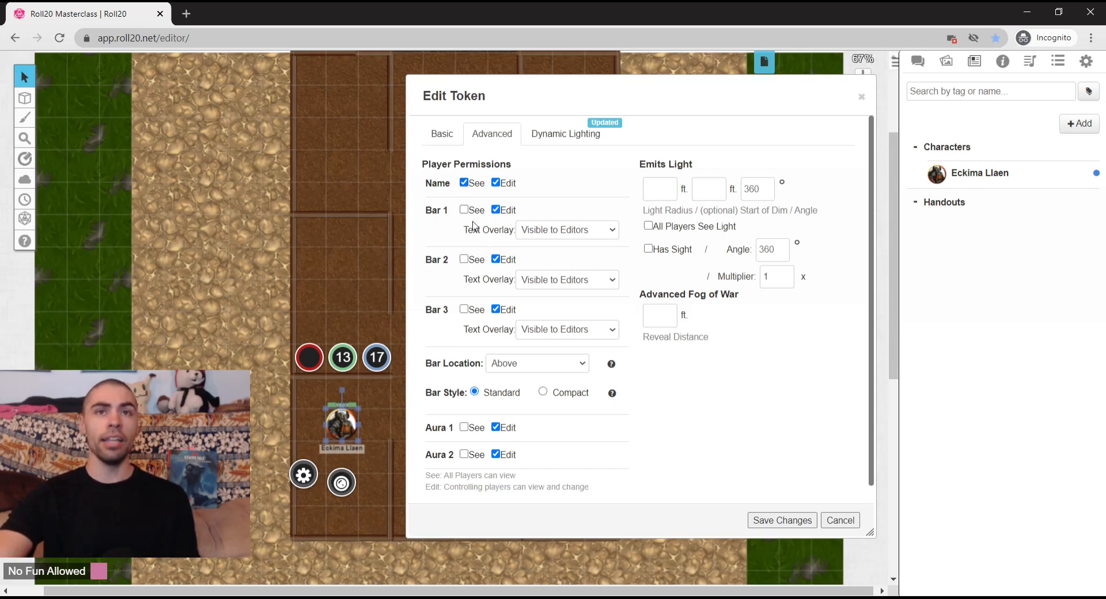
{"action": "left_click", "coordinate": [465, 211]}
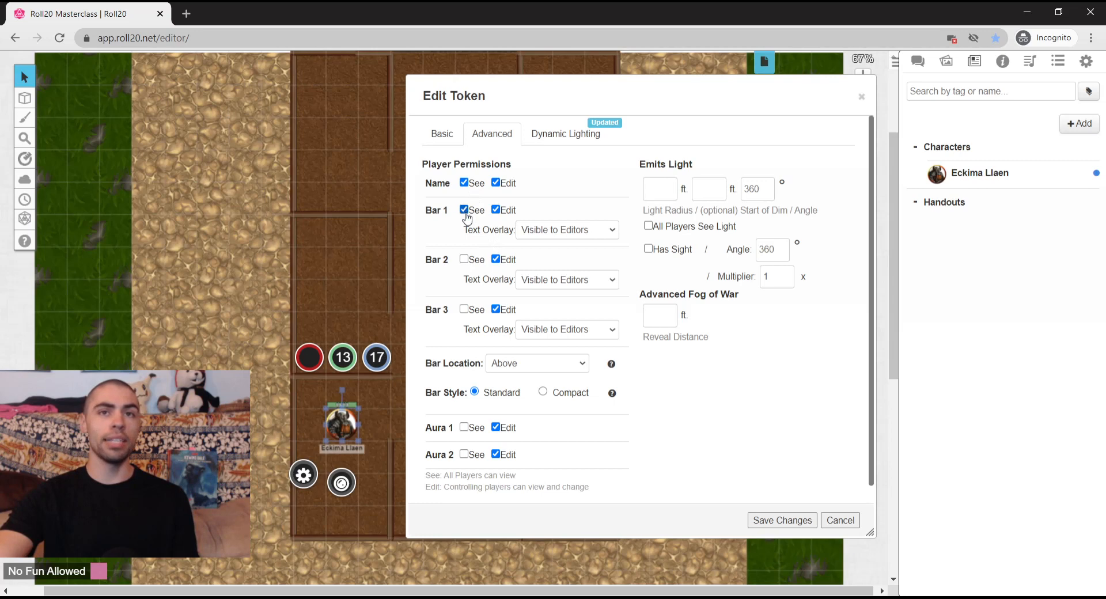
{"action": "left_click", "coordinate": [465, 259]}
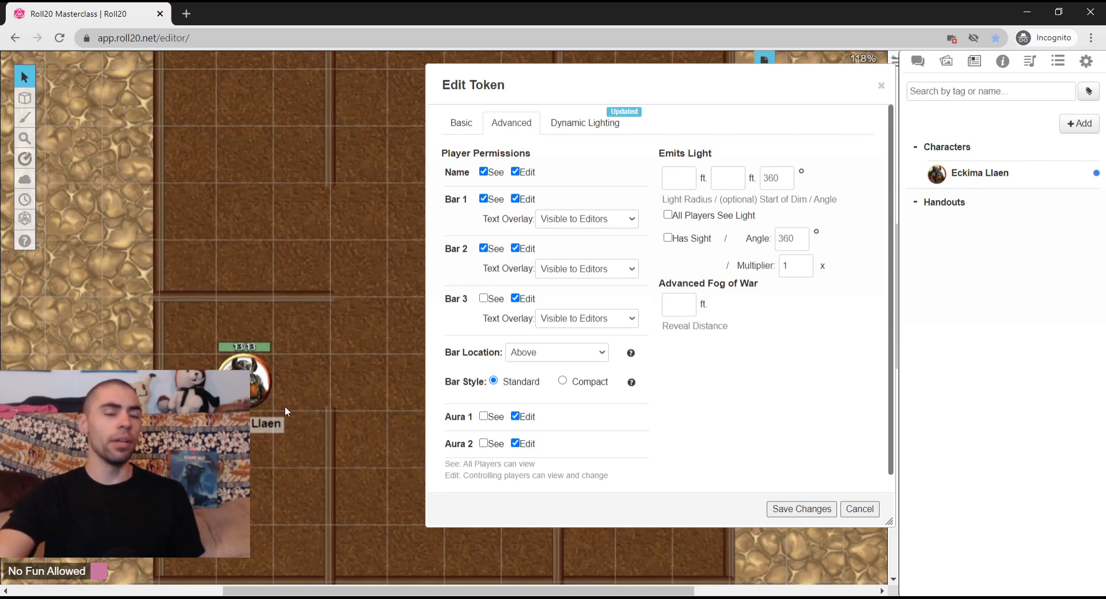
Step: Set the token's bar location to Bottom Overlapping and save the changes
{"action": "left_click", "coordinate": [264, 375]}
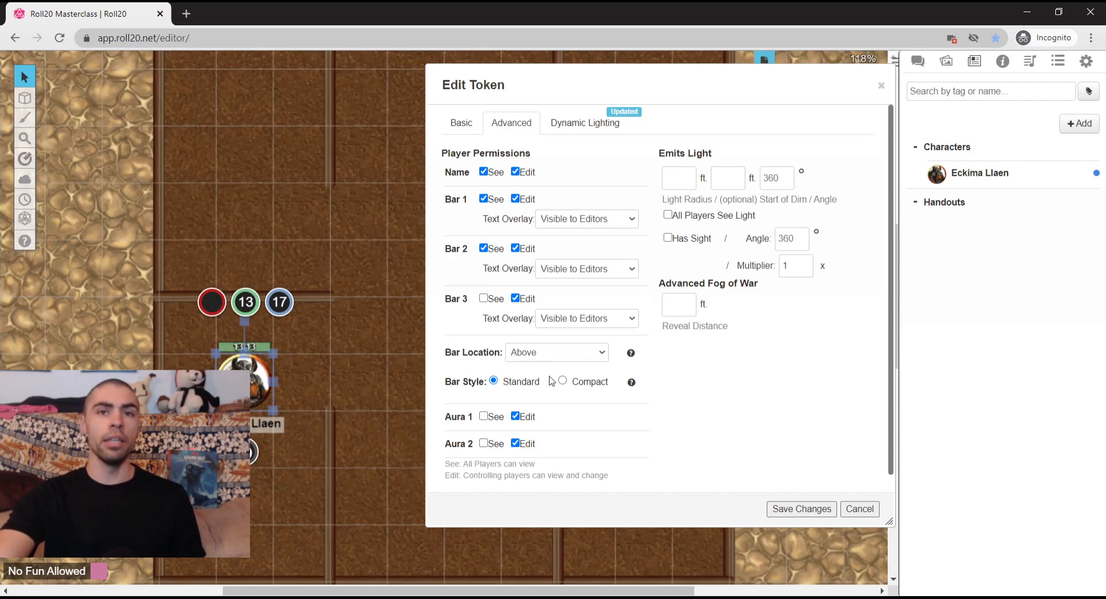
{"action": "left_click", "coordinate": [552, 395]}
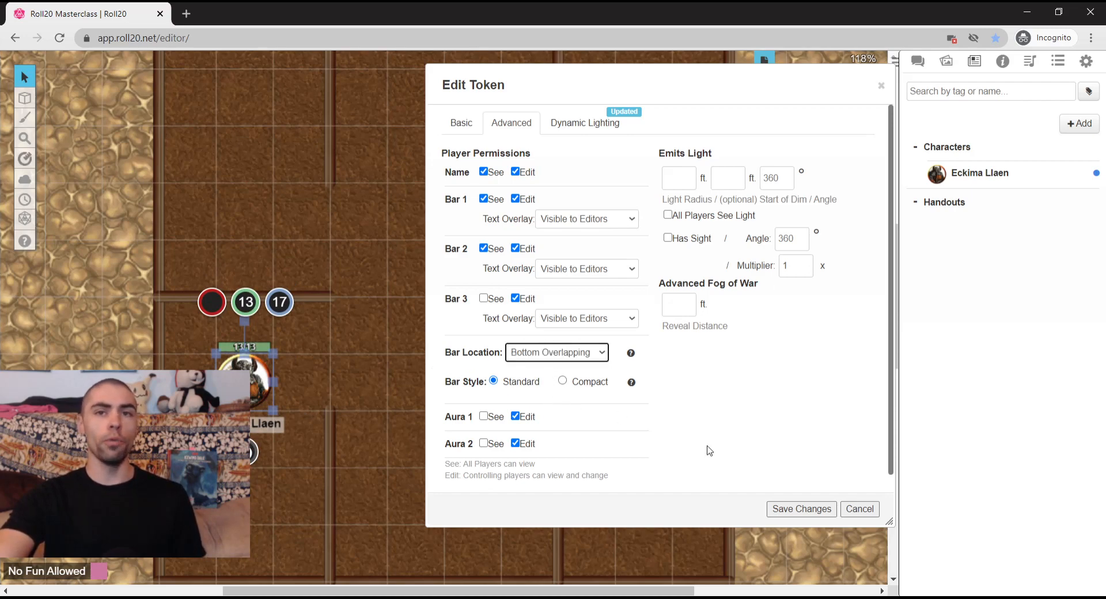
{"action": "left_click", "coordinate": [802, 509]}
{"action": "left_click", "coordinate": [478, 455]}
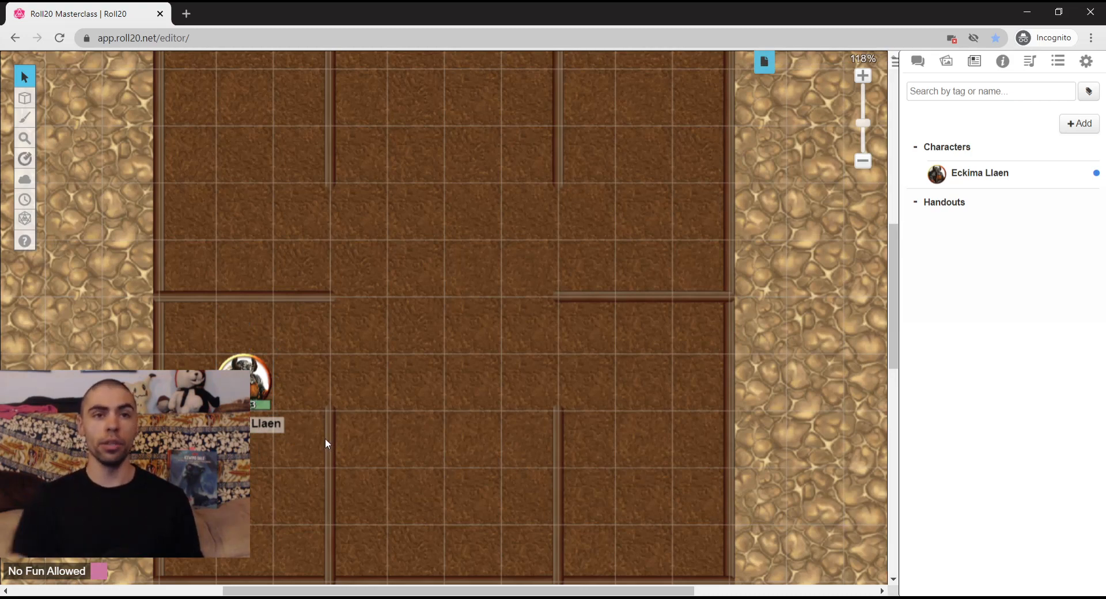
Step: Reopen the token's settings, try the Compact bar style and save the changes
{"action": "left_click", "coordinate": [258, 378]}
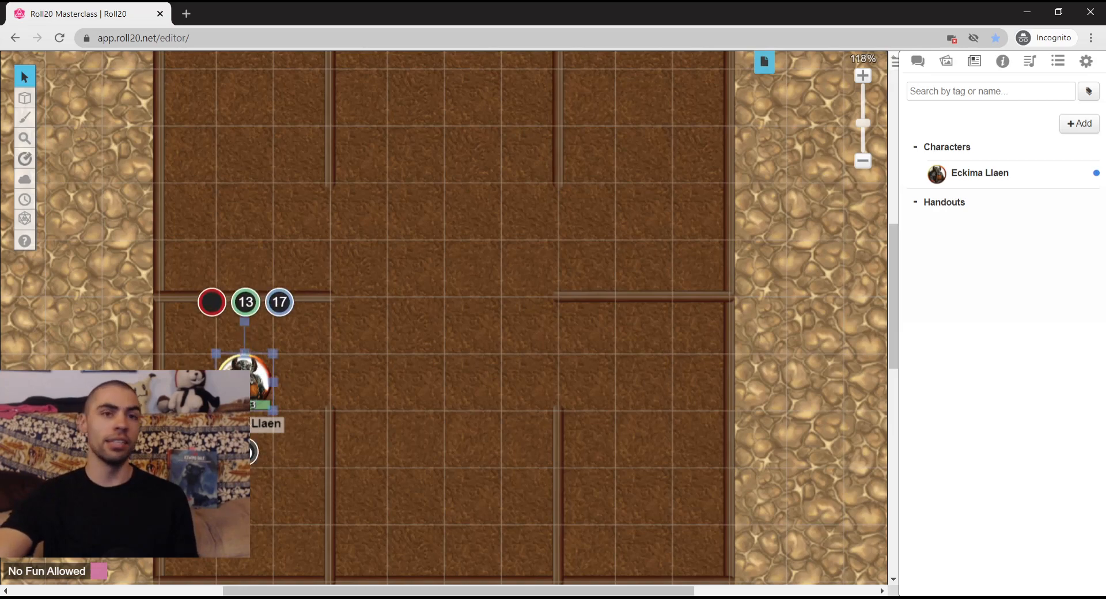
{"action": "double_click", "coordinate": [244, 382]}
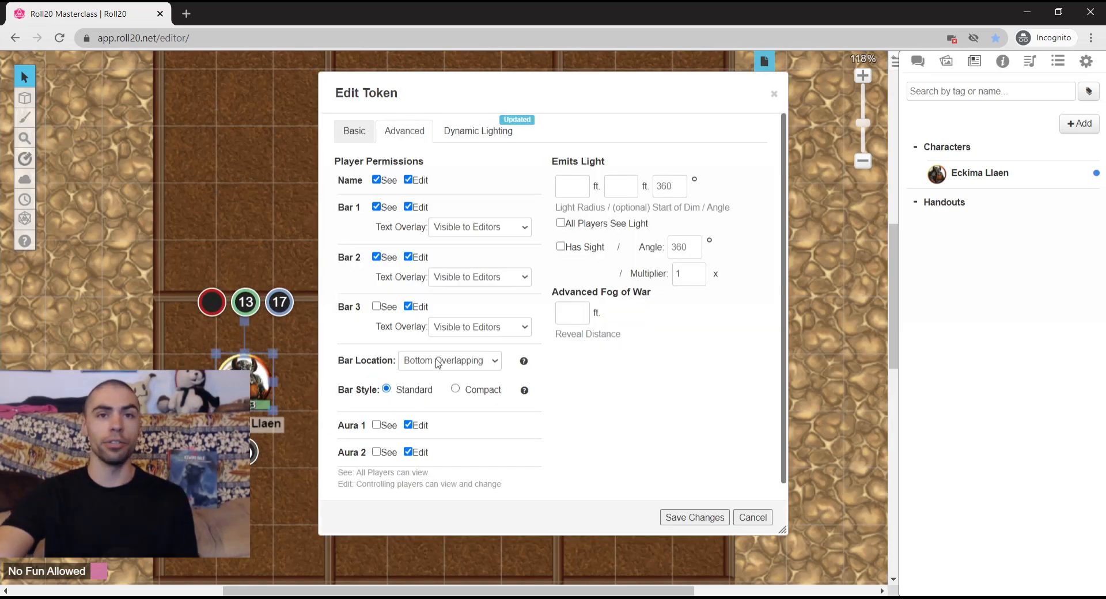
{"action": "left_click", "coordinate": [463, 392]}
{"action": "left_click", "coordinate": [680, 516]}
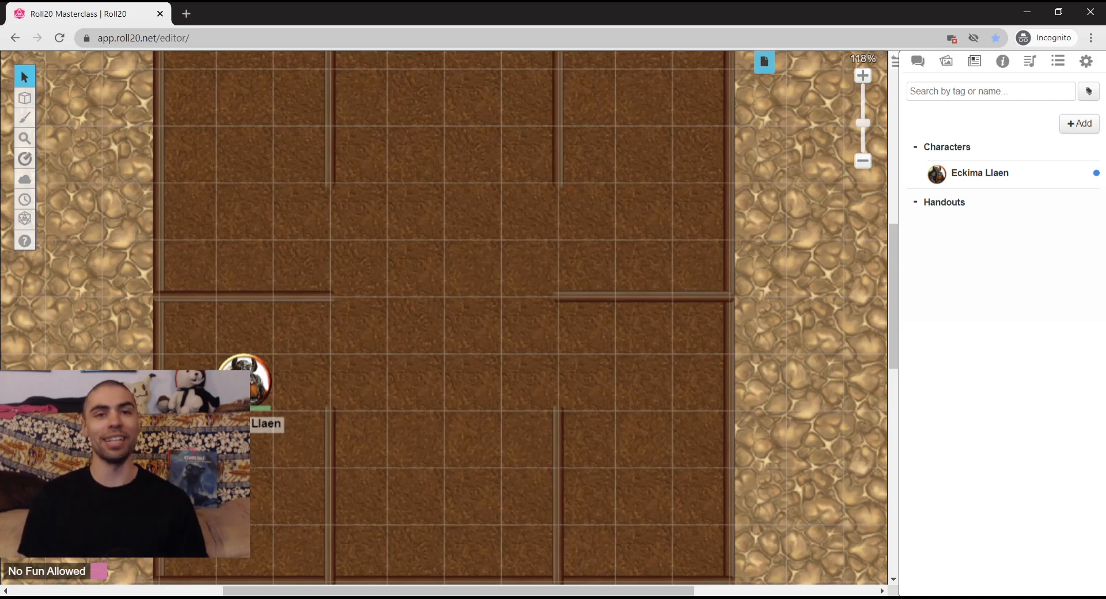
Step: Set the token's Aura 1 radius to 5 ft, return its bar style to Standard and save the changes
{"action": "double_click", "coordinate": [253, 375]}
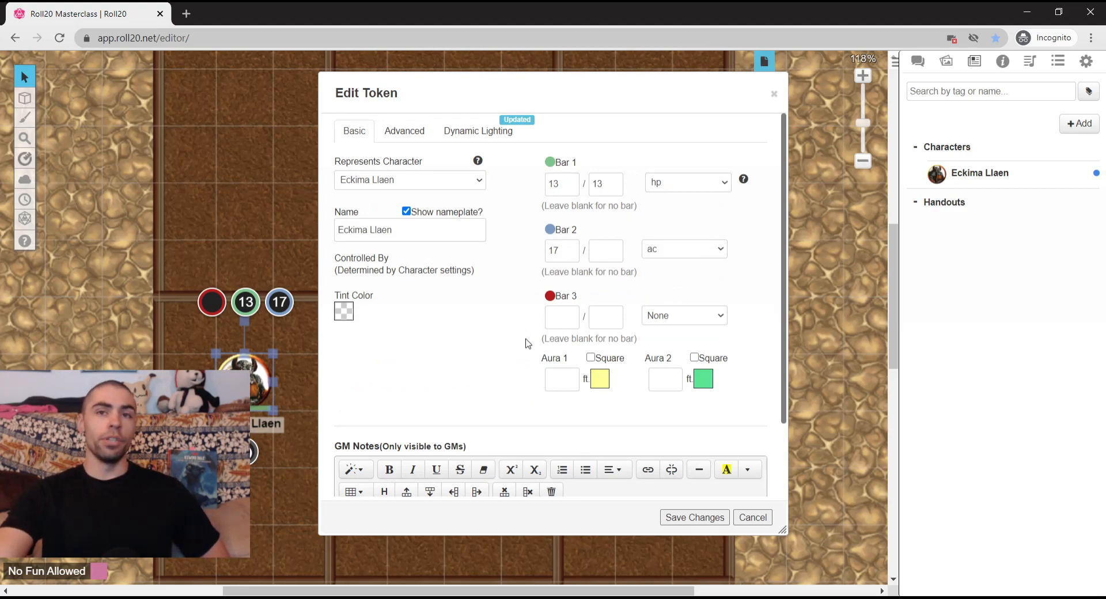
{"action": "left_click", "coordinate": [563, 381]}
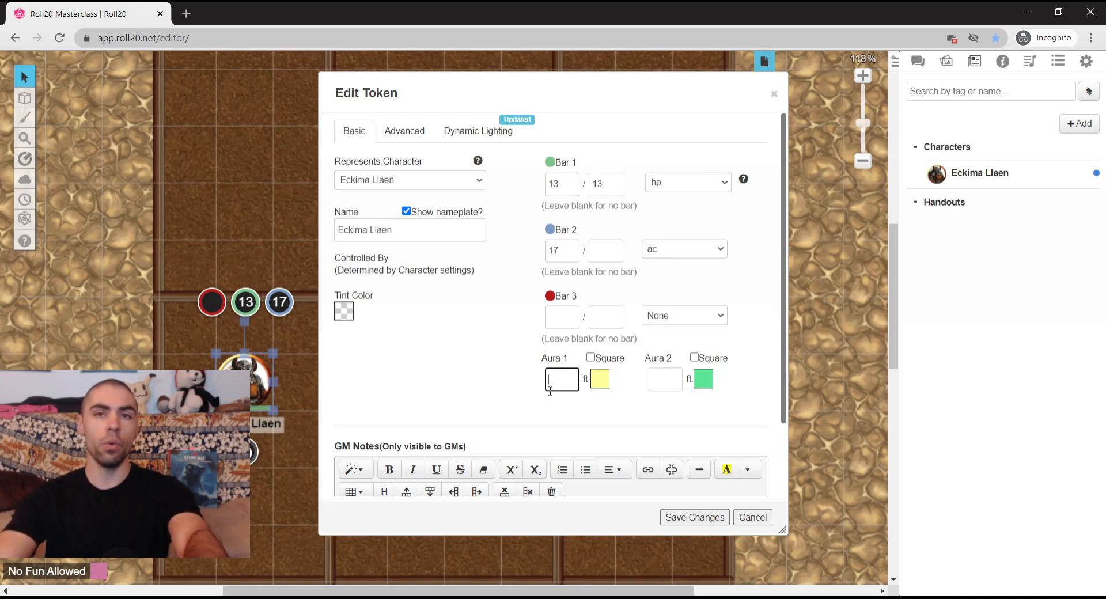
{"action": "type", "text": "5"}
{"action": "left_click", "coordinate": [615, 406]}
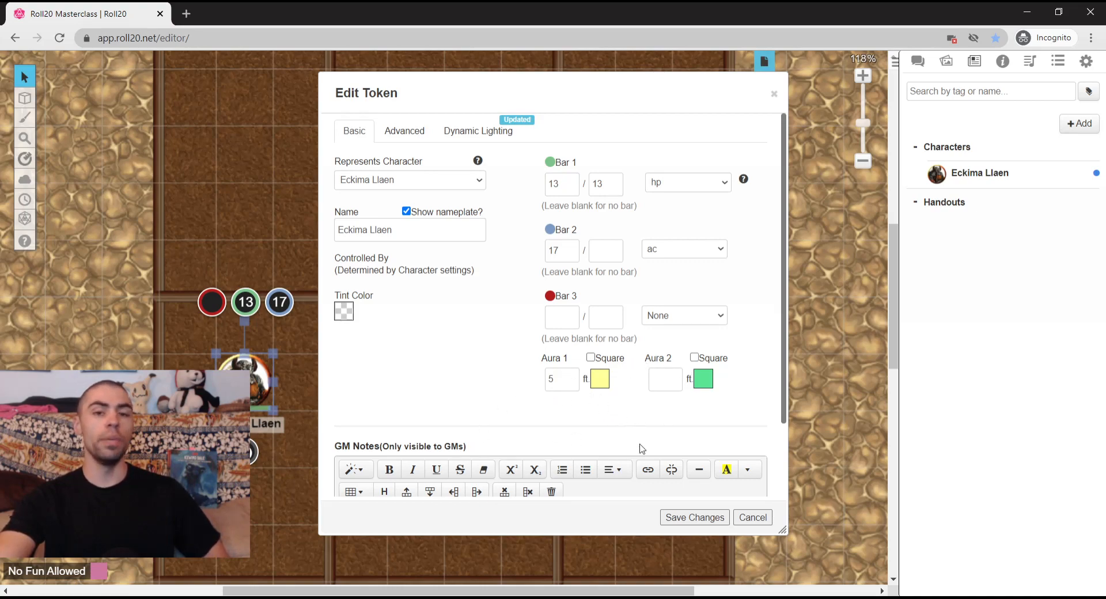
{"action": "left_click", "coordinate": [679, 517]}
{"action": "left_click", "coordinate": [679, 513]}
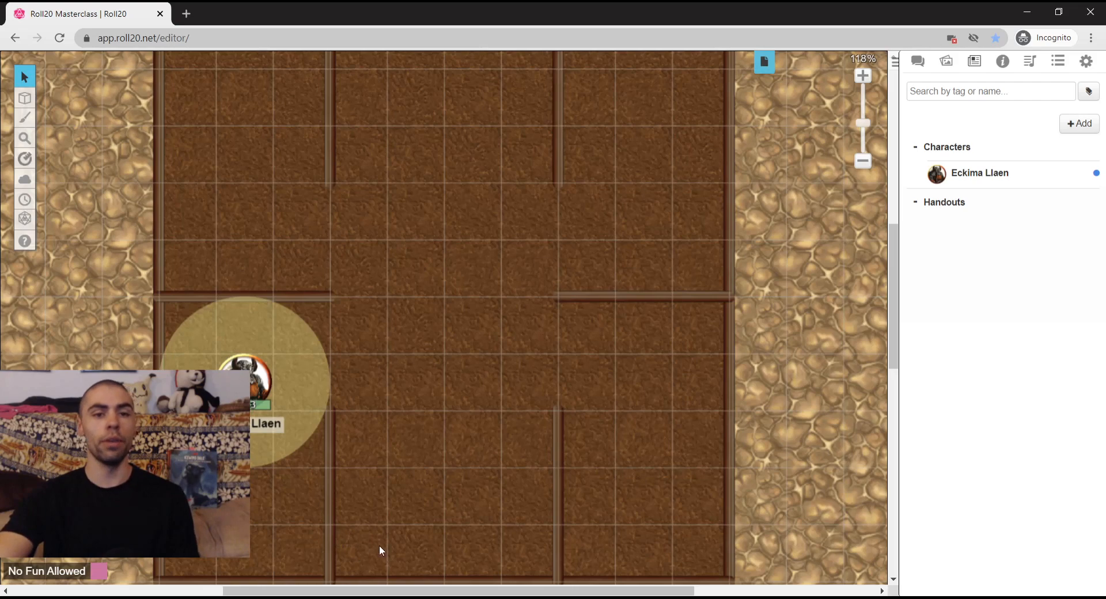
Step: Make the token's Aura 1 visible to all players, give it a square shape and save the changes
{"action": "double_click", "coordinate": [245, 375]}
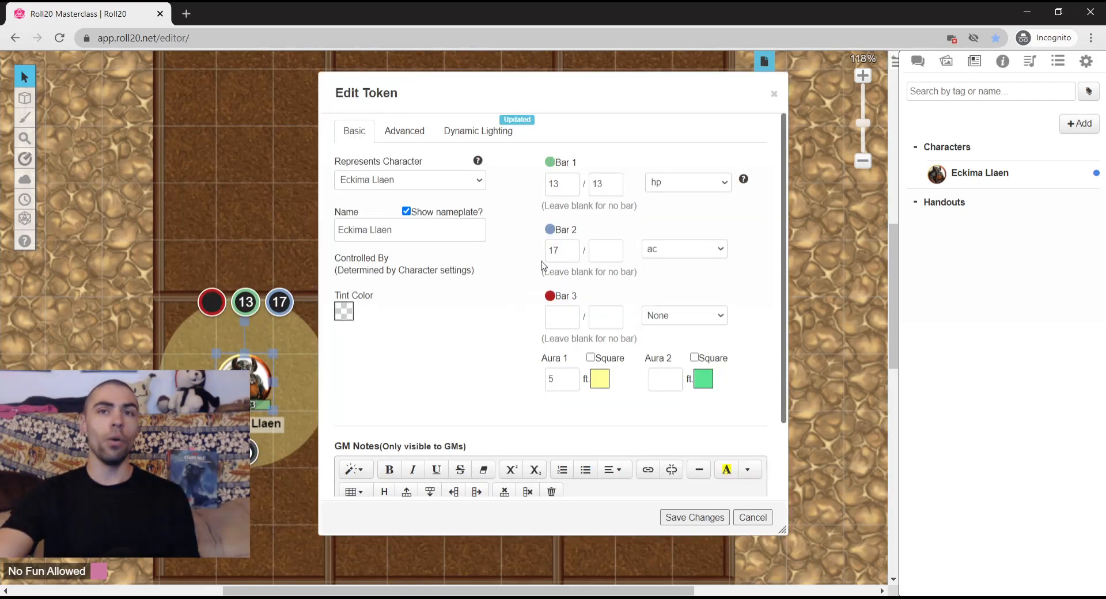
{"action": "left_click", "coordinate": [416, 136]}
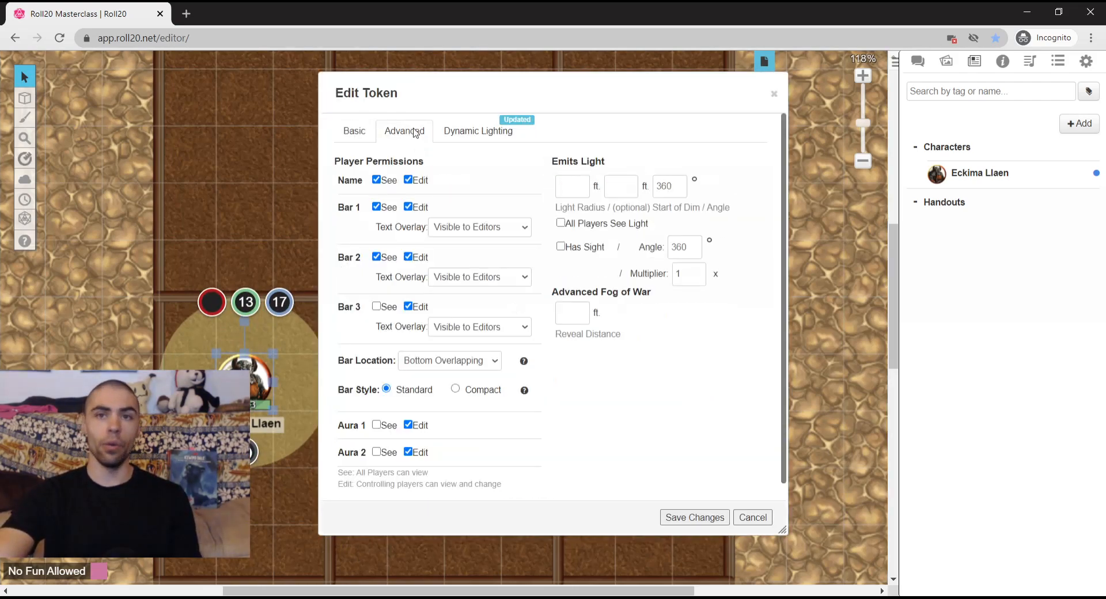
{"action": "scroll", "coordinate": [330, 408], "scroll_direction": "down", "scroll_amount": 1}
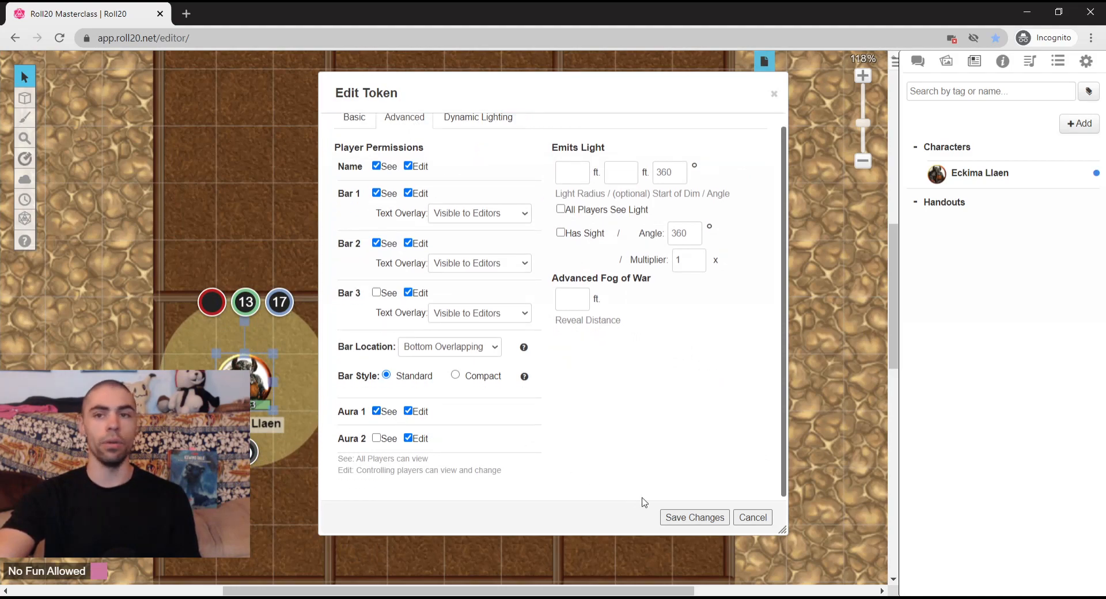
{"action": "left_click", "coordinate": [695, 517]}
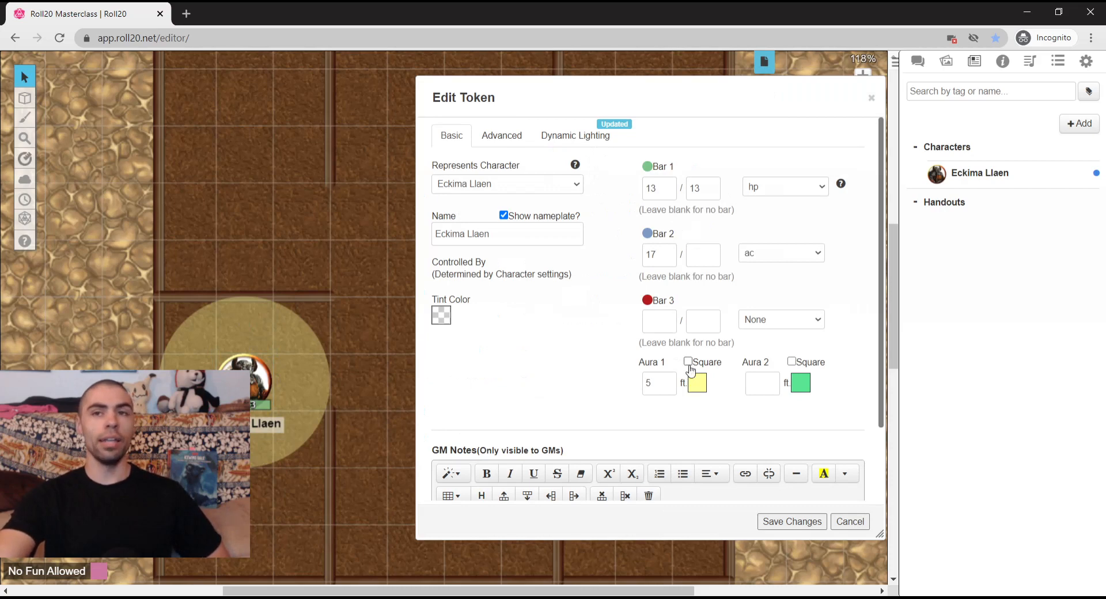
{"action": "left_click", "coordinate": [689, 365]}
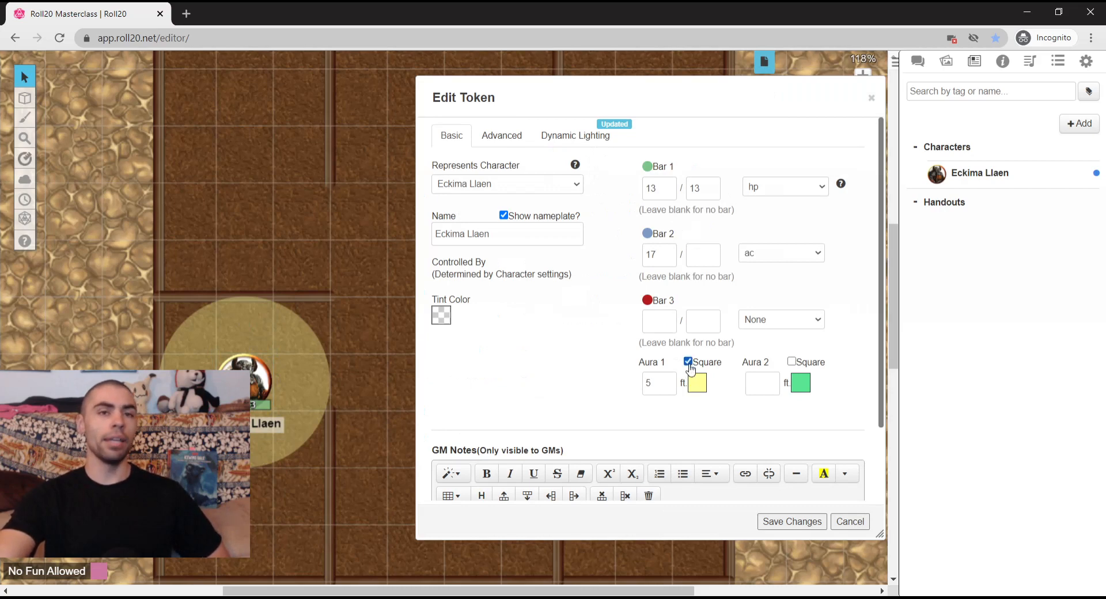
{"action": "left_click", "coordinate": [792, 522]}
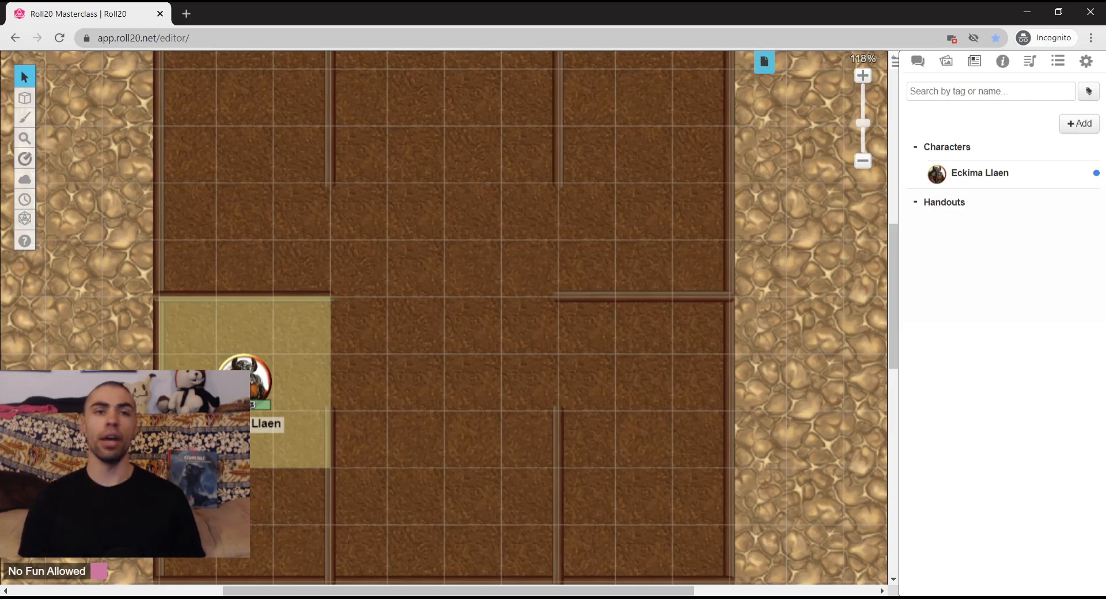
Step: Measure the distance from the dwarf's token to a square diagonally above it on the map
{"action": "left_click", "coordinate": [22, 157]}
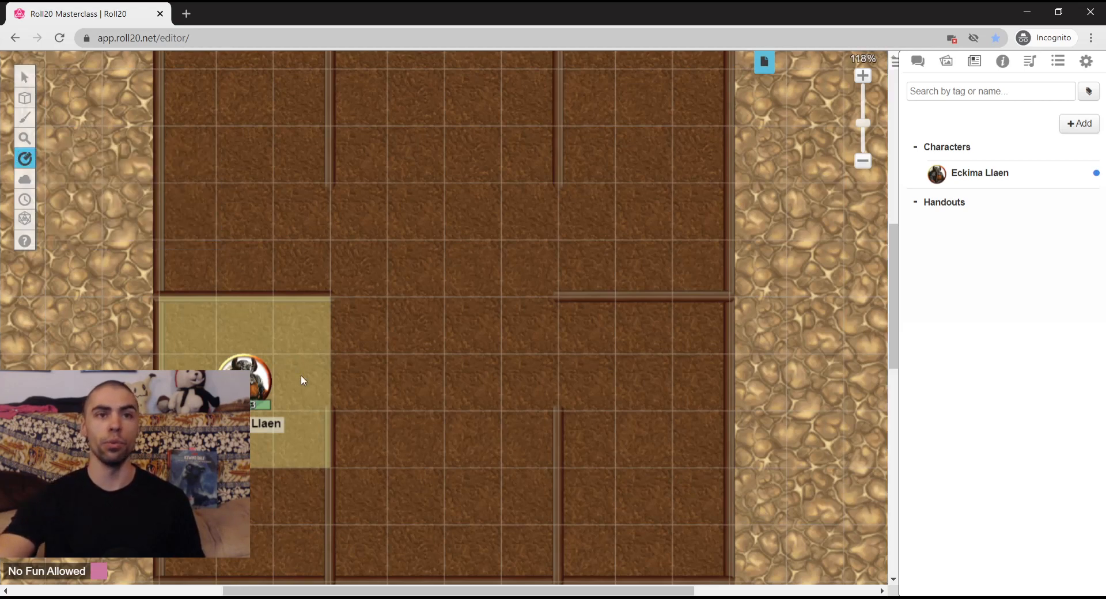
{"action": "left_click_drag", "start_coordinate": [269, 381], "coordinate": [374, 251]}
{"action": "right_click", "coordinate": [364, 250]}
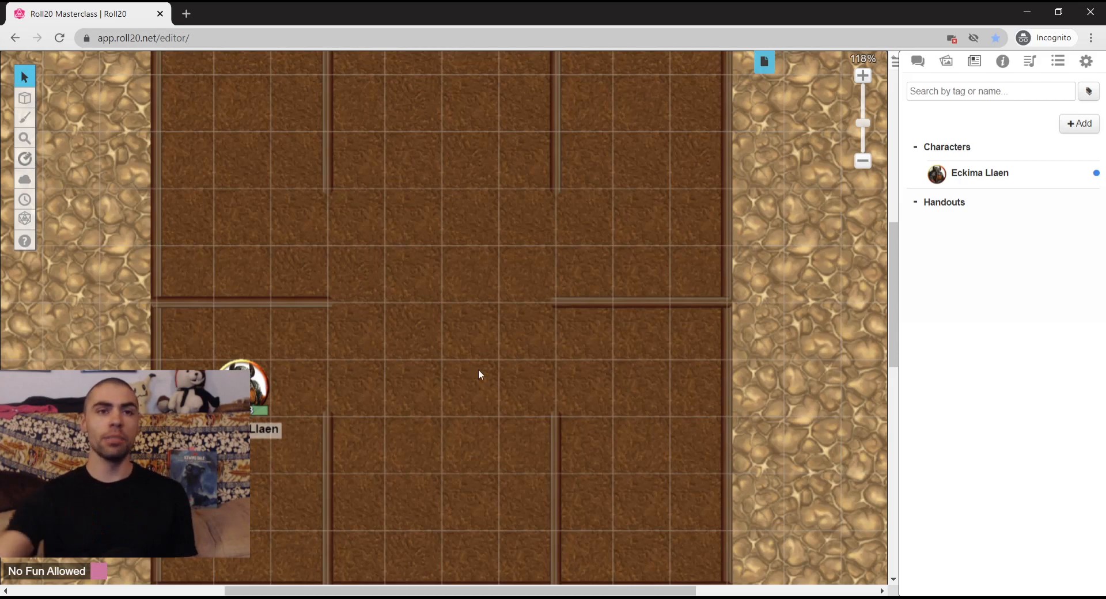
Step: Try placing a second token of the dwarf character on the map from the journal, and delete it
{"action": "left_click", "coordinate": [256, 385]}
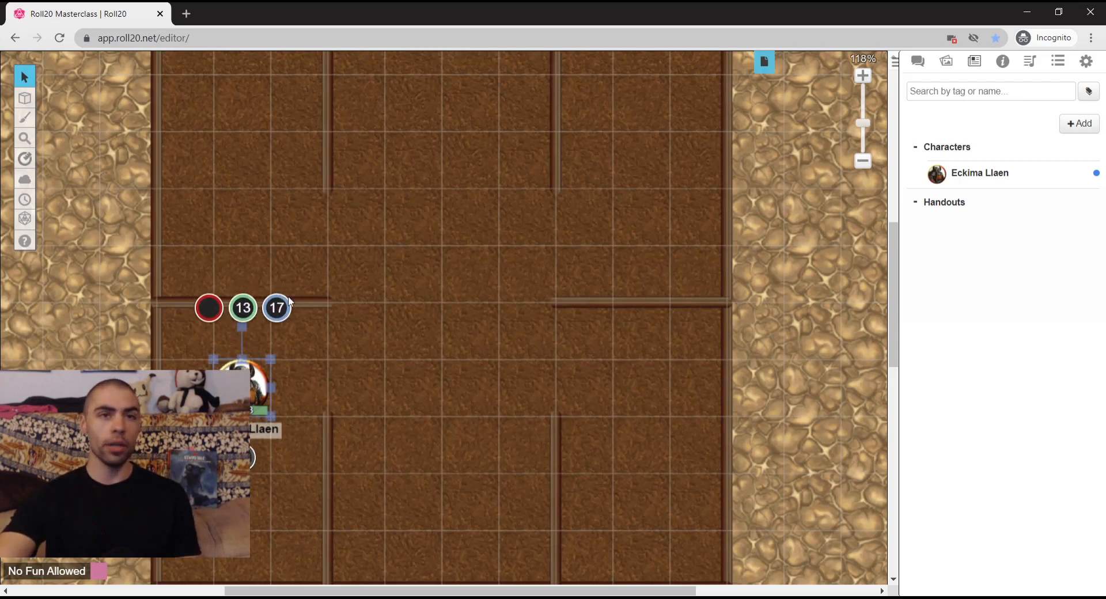
{"action": "left_click", "coordinate": [420, 395]}
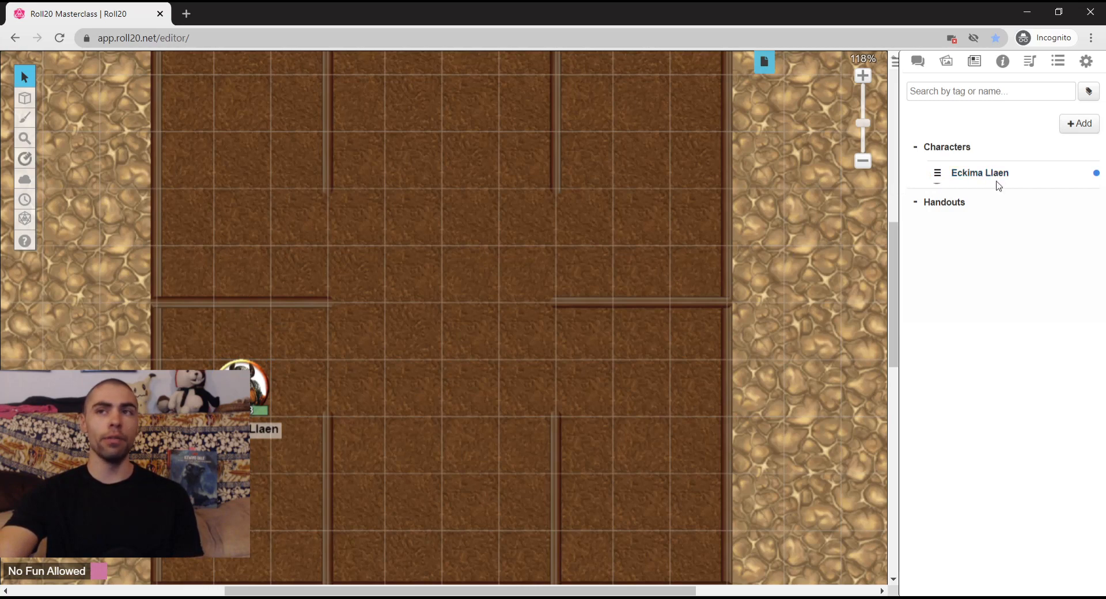
{"action": "left_click_drag", "start_coordinate": [991, 172], "coordinate": [626, 248]}
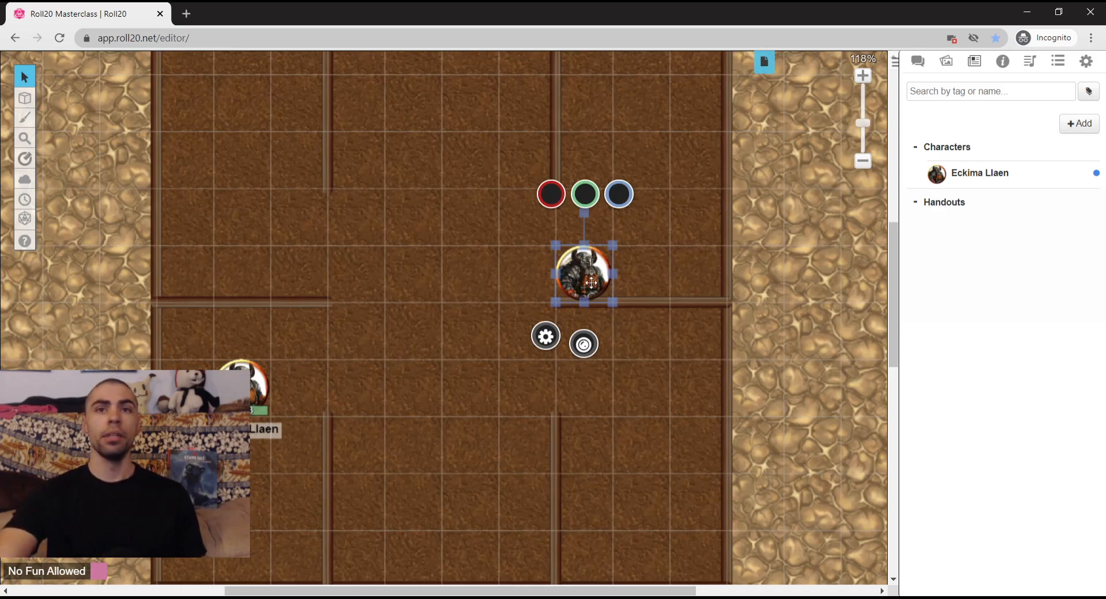
{"action": "key", "text": "Delete"}
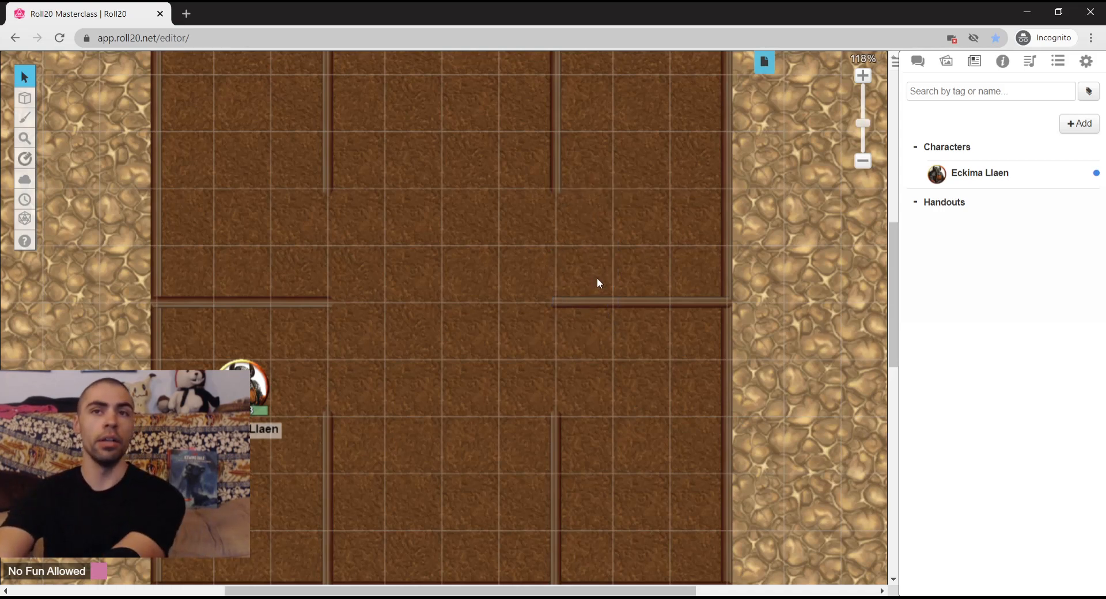
Step: Assign the configured dwarf token as the character's default token, save the changes and place a fresh copy from the journal on the map
{"action": "left_click", "coordinate": [256, 392]}
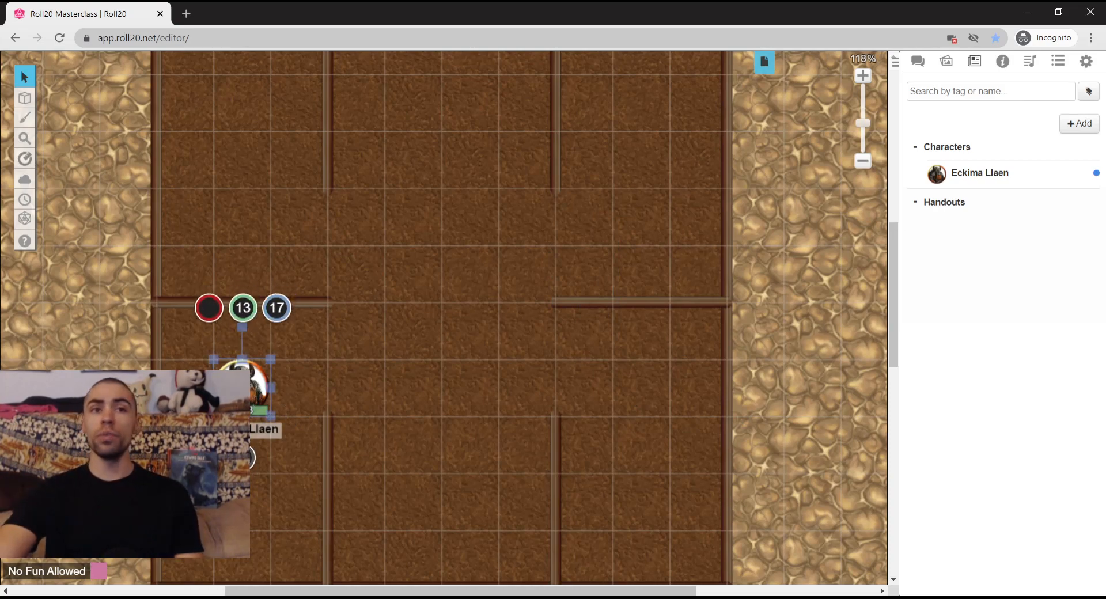
{"action": "left_click", "coordinate": [982, 173]}
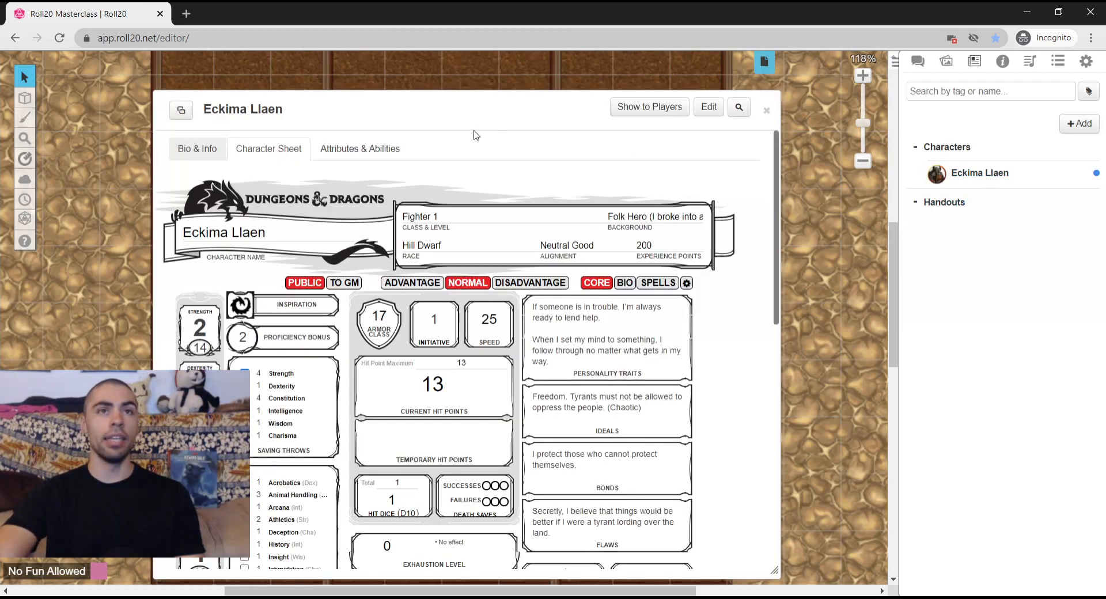
{"action": "left_click_drag", "start_coordinate": [450, 111], "coordinate": [723, 93]}
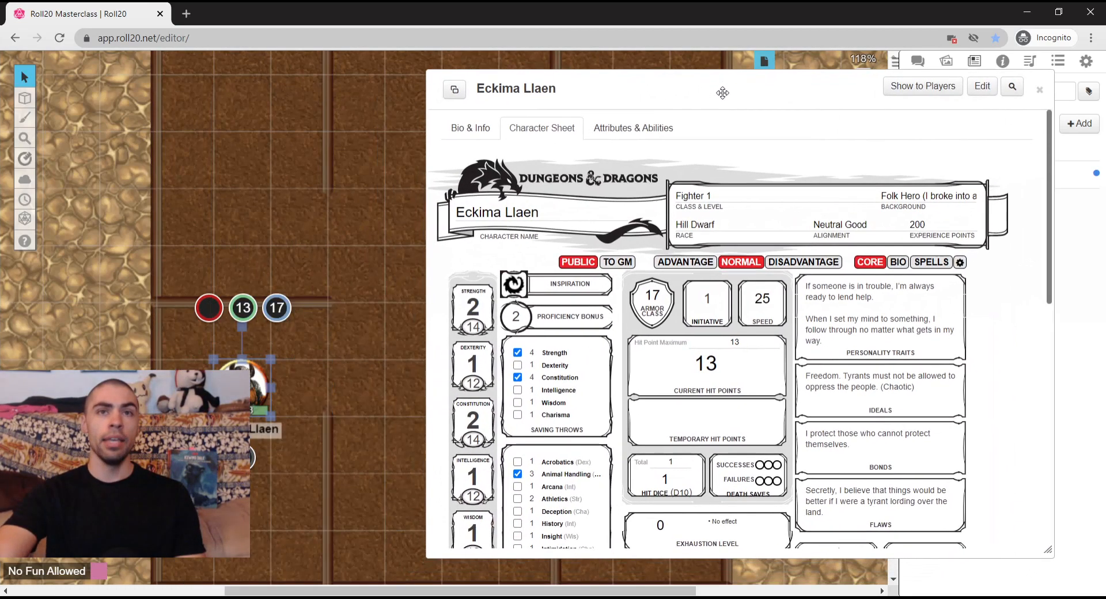
{"action": "left_click", "coordinate": [982, 87]}
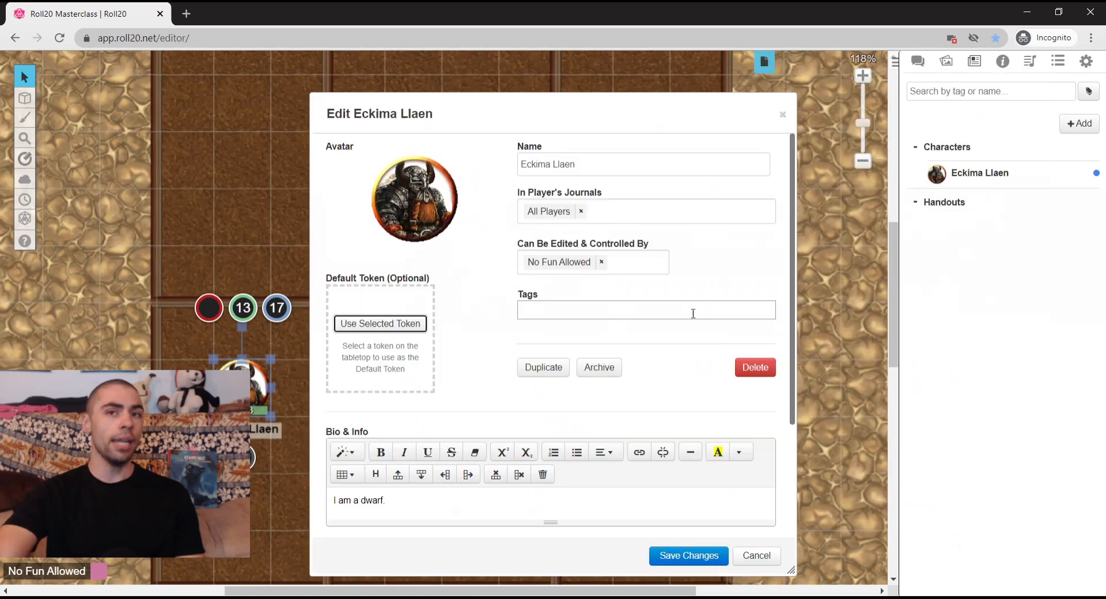
{"action": "left_click", "coordinate": [402, 326]}
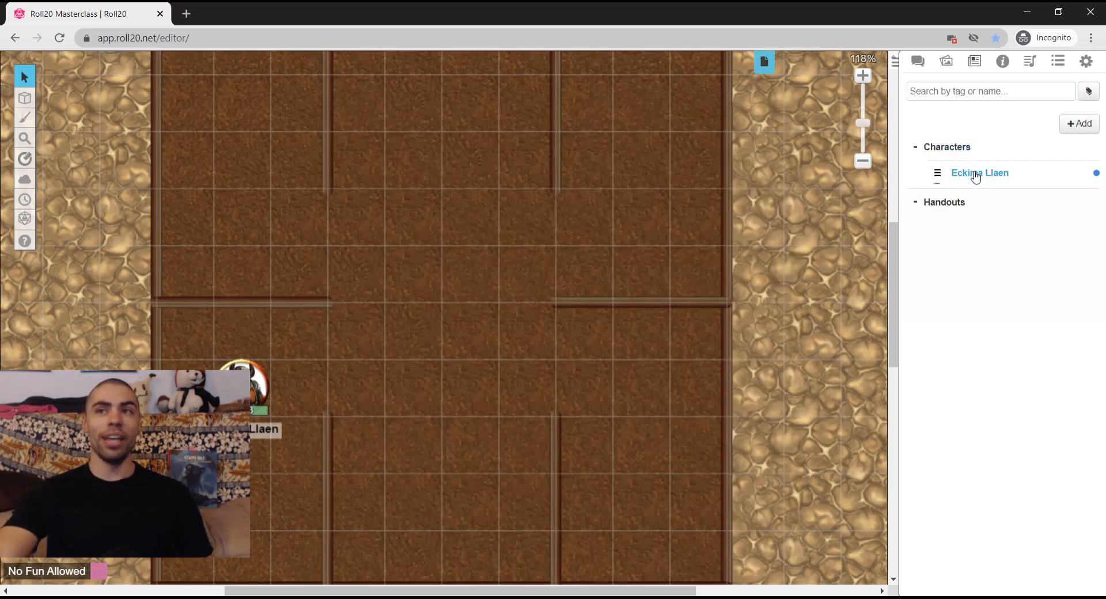
{"action": "left_click_drag", "start_coordinate": [976, 172], "coordinate": [496, 347]}
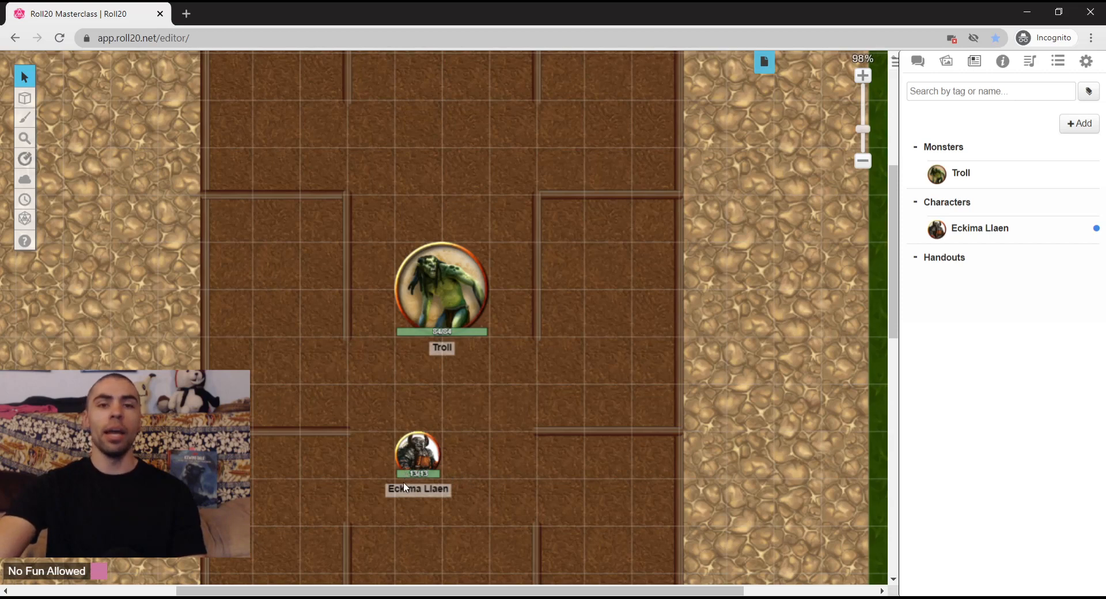
Step: Open the dwarf's character sheet, look through its attacks, equipment and features, and minimize the sheet
{"action": "left_click", "coordinate": [1028, 233]}
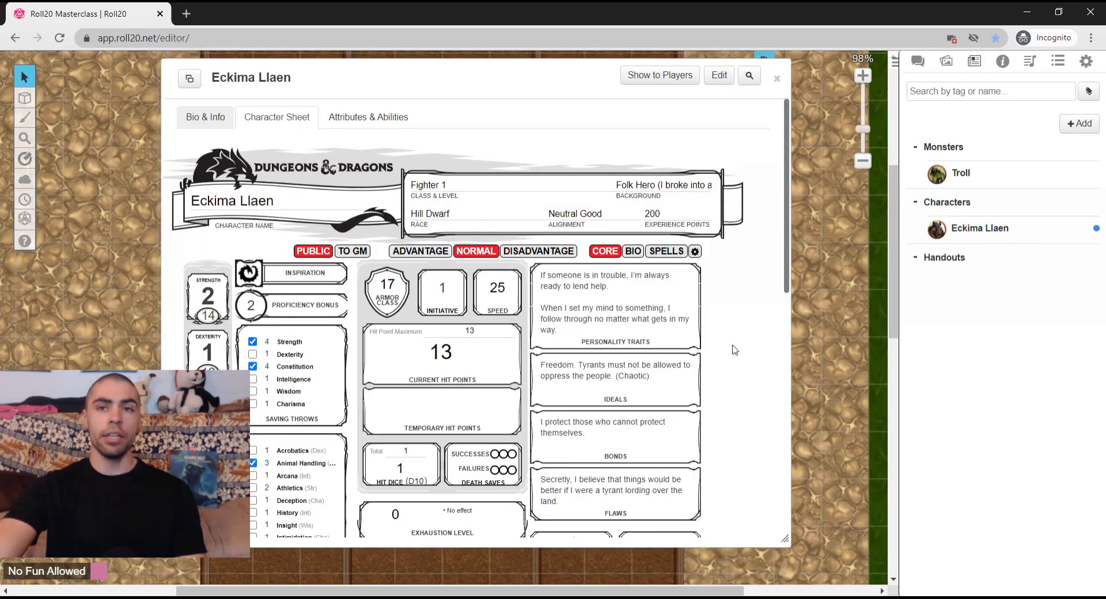
{"action": "scroll", "coordinate": [760, 374], "scroll_direction": "down", "scroll_amount": 8}
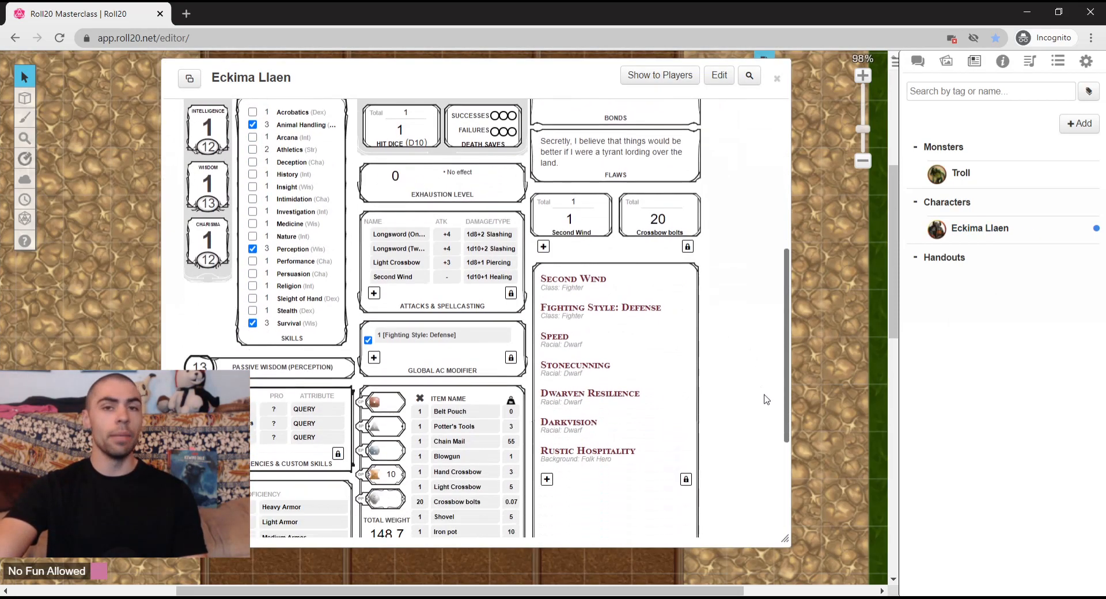
{"action": "scroll", "coordinate": [767, 399], "scroll_direction": "up", "scroll_amount": 3}
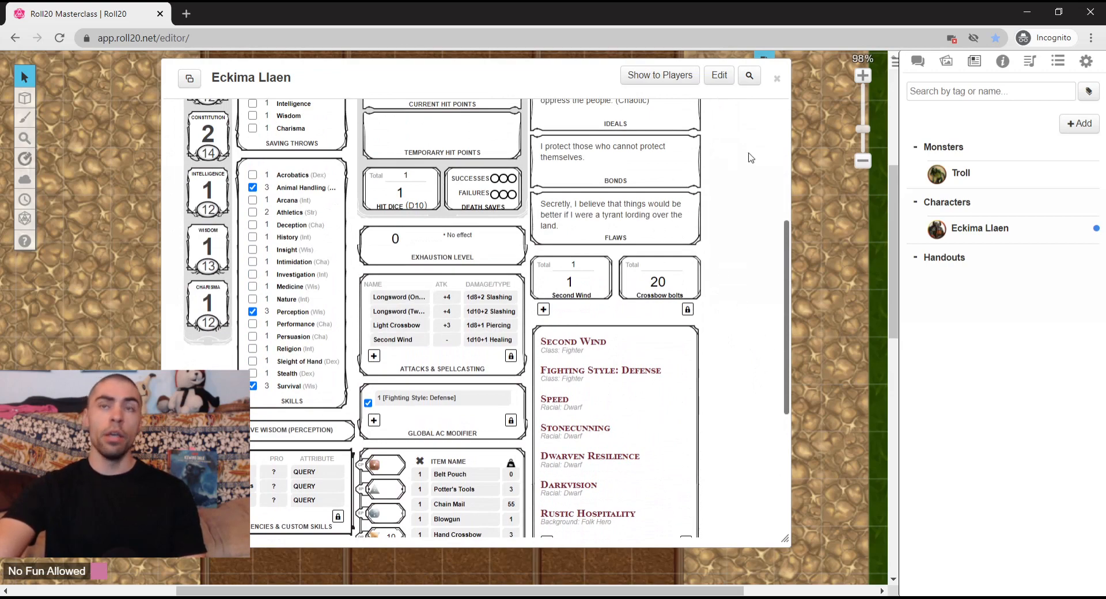
{"action": "scroll", "coordinate": [431, 198], "scroll_direction": "up", "scroll_amount": 5}
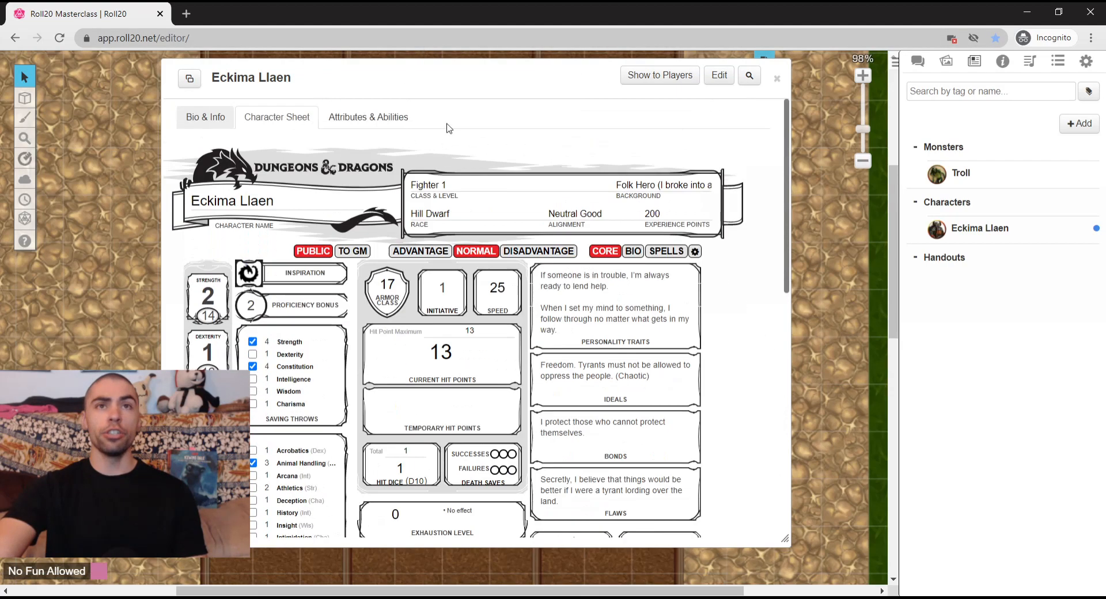
{"action": "double_click", "coordinate": [454, 82]}
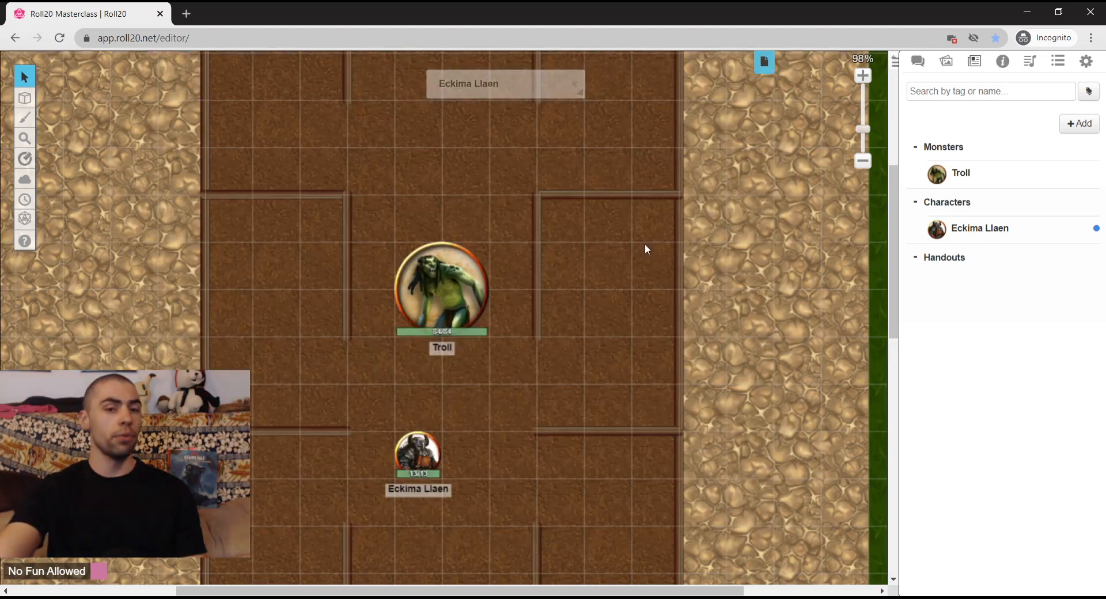
Step: Move the dwarf's token up the map to the square directly below the Troll and deselect it
{"action": "left_click", "coordinate": [426, 455]}
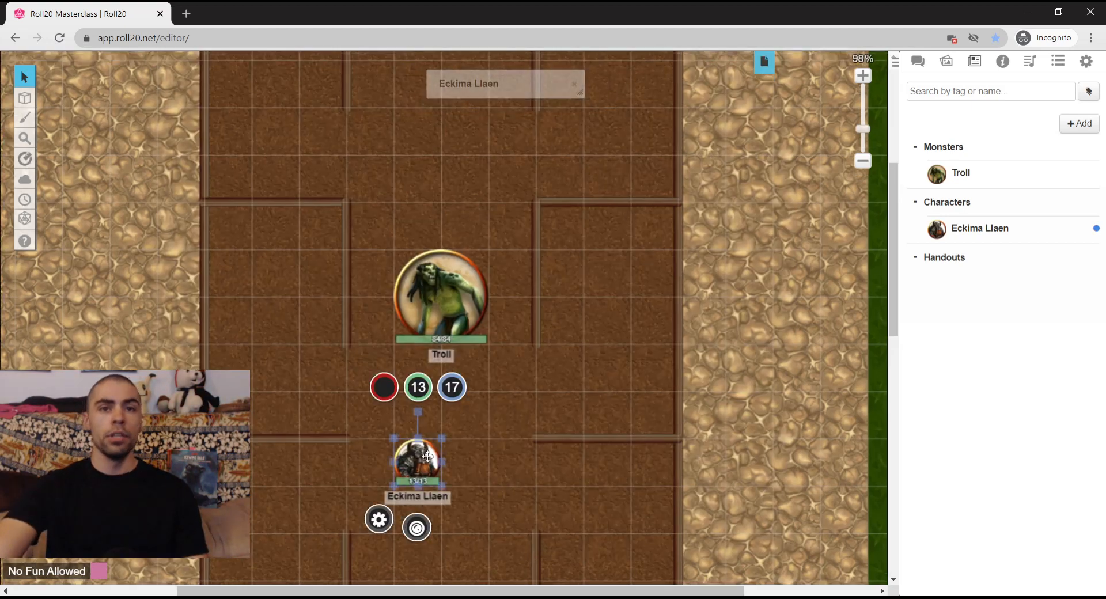
{"action": "left_click_drag", "start_coordinate": [427, 455], "coordinate": [430, 363]}
{"action": "left_click", "coordinate": [506, 172]}
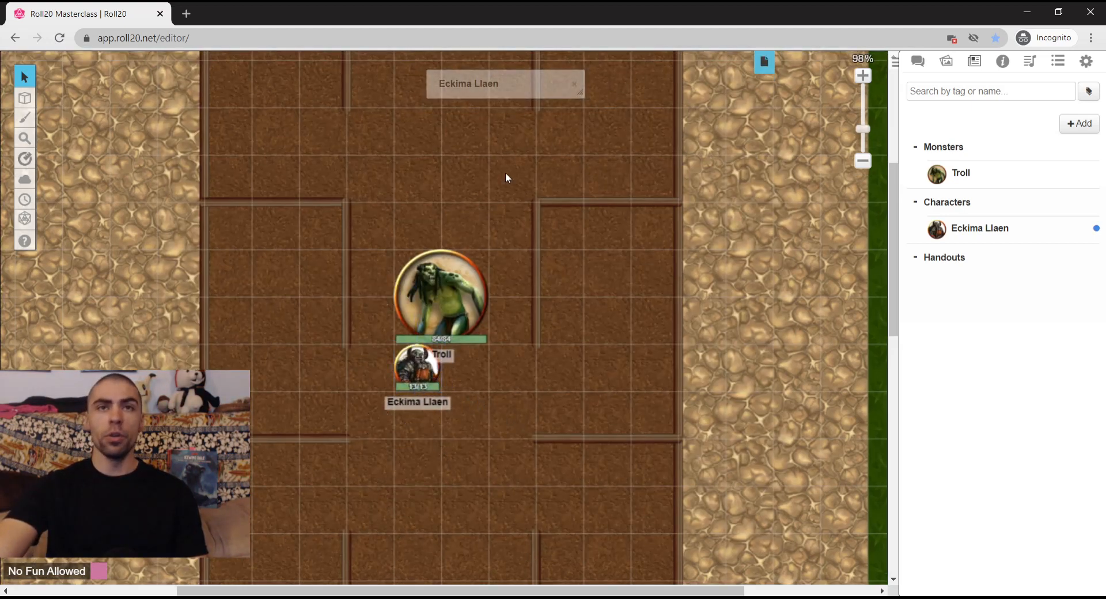
Step: Restore the minimized character sheet and examine its skills, attacks, inventory, and features and traits
{"action": "double_click", "coordinate": [510, 84]}
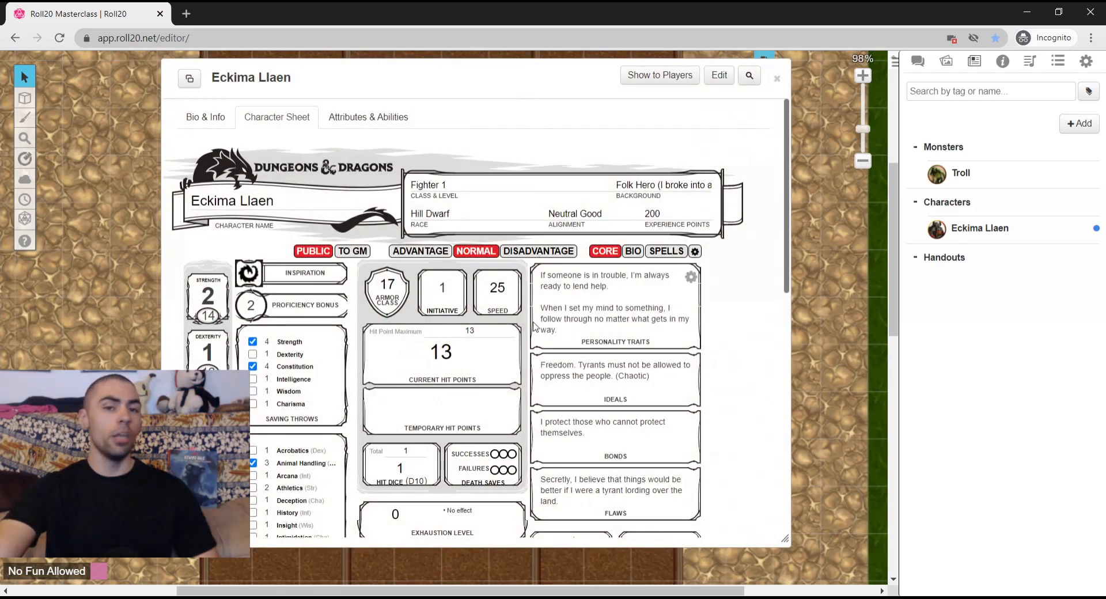
{"action": "scroll", "coordinate": [514, 350], "scroll_direction": "down", "scroll_amount": 3}
{"action": "scroll", "coordinate": [515, 349], "scroll_direction": "down", "scroll_amount": 3}
{"action": "scroll", "coordinate": [483, 448], "scroll_direction": "down", "scroll_amount": 1}
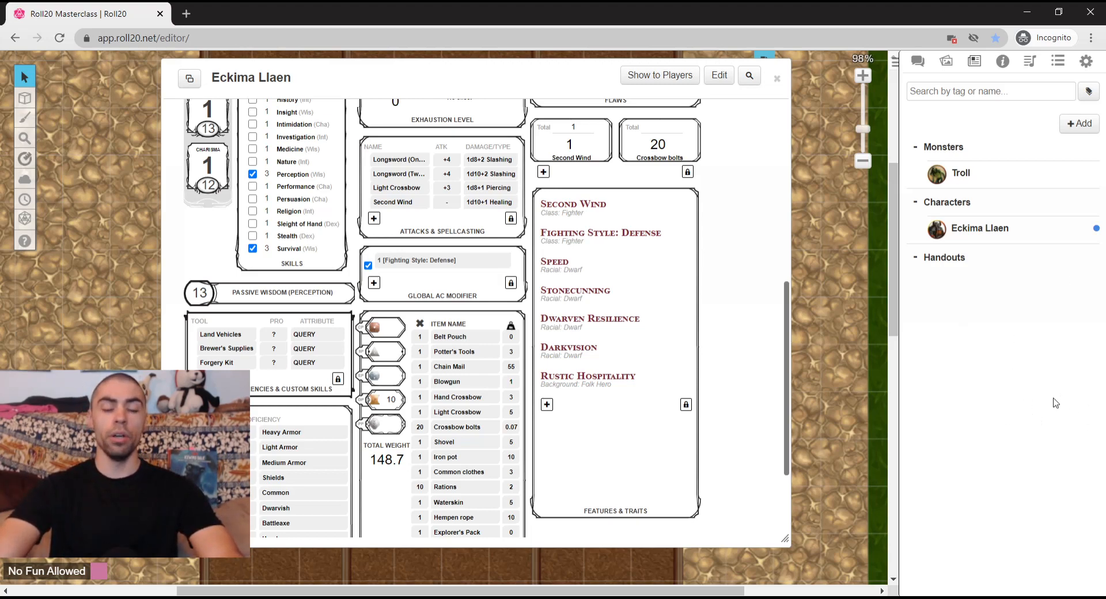
Step: Try smaller and larger browser zoom levels with the character sheet open, and minimize the sheet
{"action": "key", "text": "ctrl+minus"}
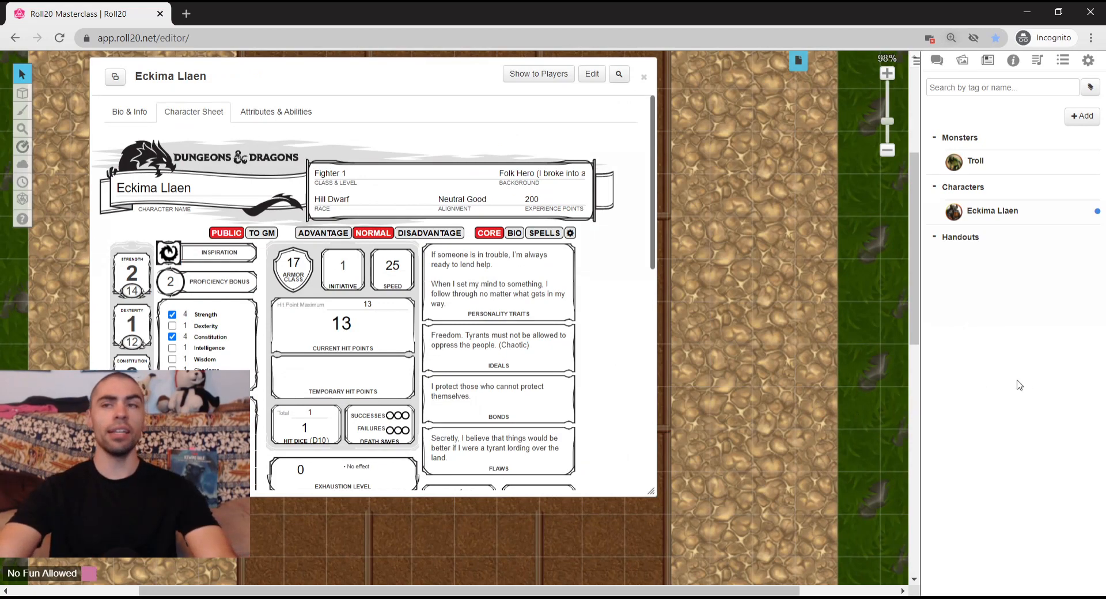
{"action": "key", "text": "ctrl+plus"}
{"action": "key", "text": "ctrl+plus"}
{"action": "key", "text": "ctrl+minus"}
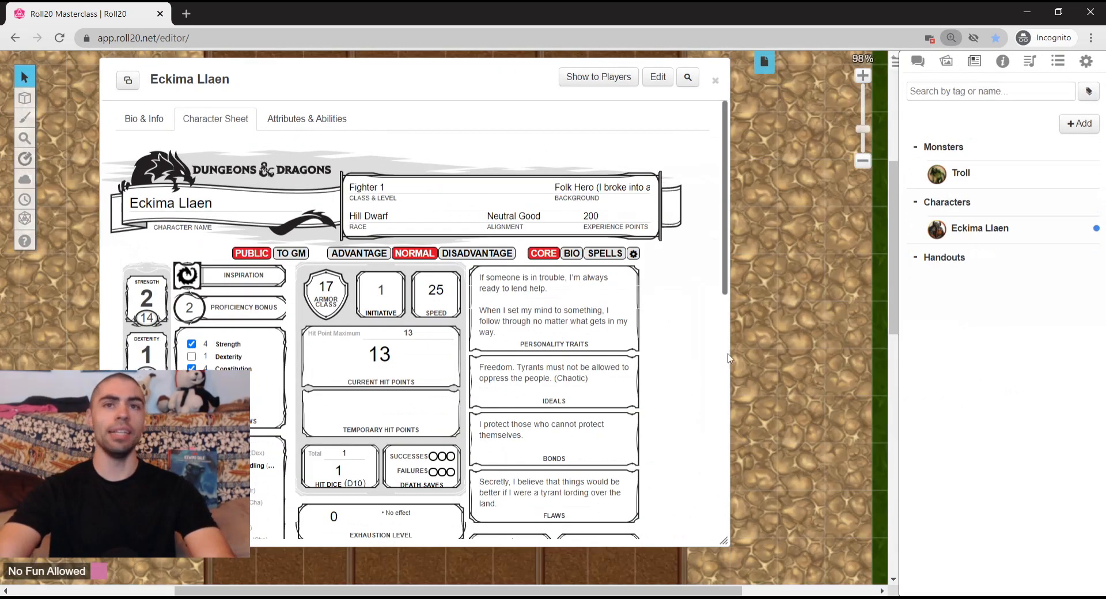
{"action": "key", "text": "ctrl+plus"}
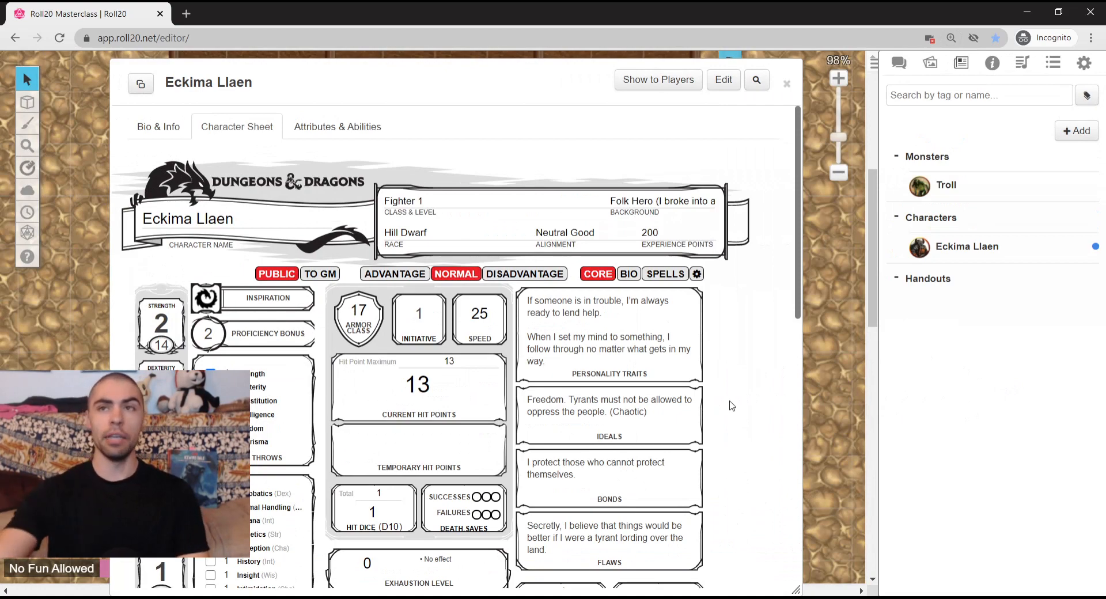
{"action": "double_click", "coordinate": [466, 88]}
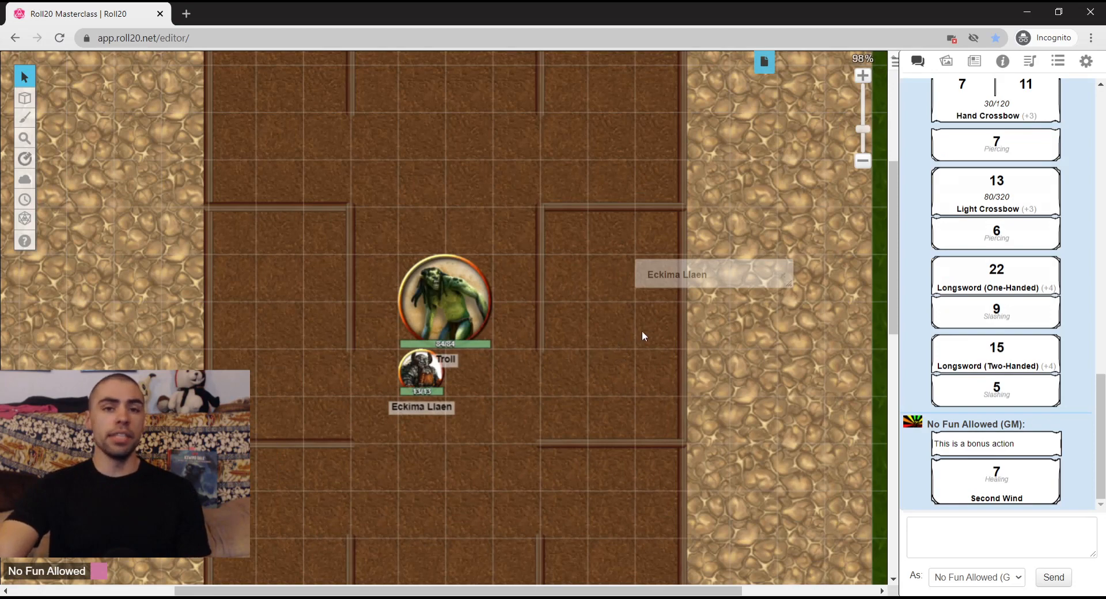
Step: Restore the dwarf's character sheet and roll the two-handed Longsword attack from its attacks list
{"action": "double_click", "coordinate": [690, 278]}
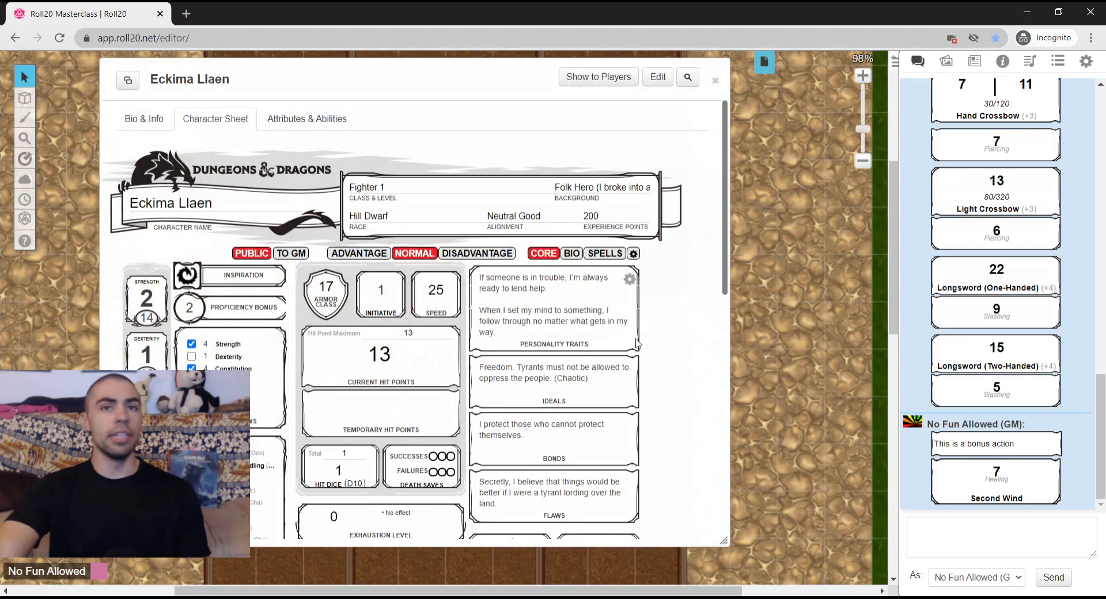
{"action": "scroll", "coordinate": [668, 417], "scroll_direction": "down", "scroll_amount": 1}
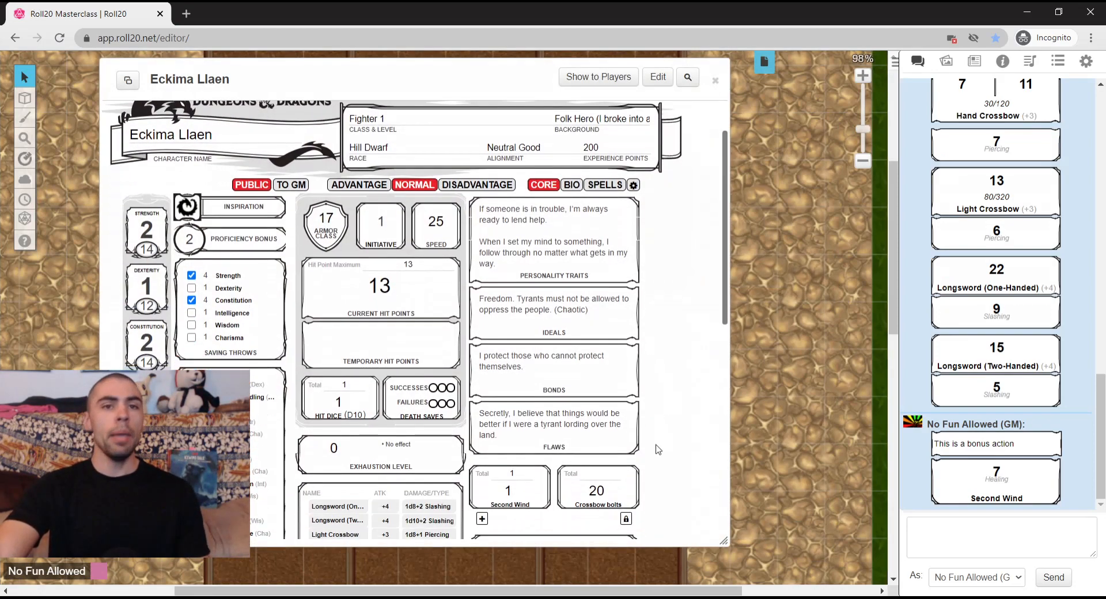
{"action": "scroll", "coordinate": [657, 455], "scroll_direction": "down", "scroll_amount": 1}
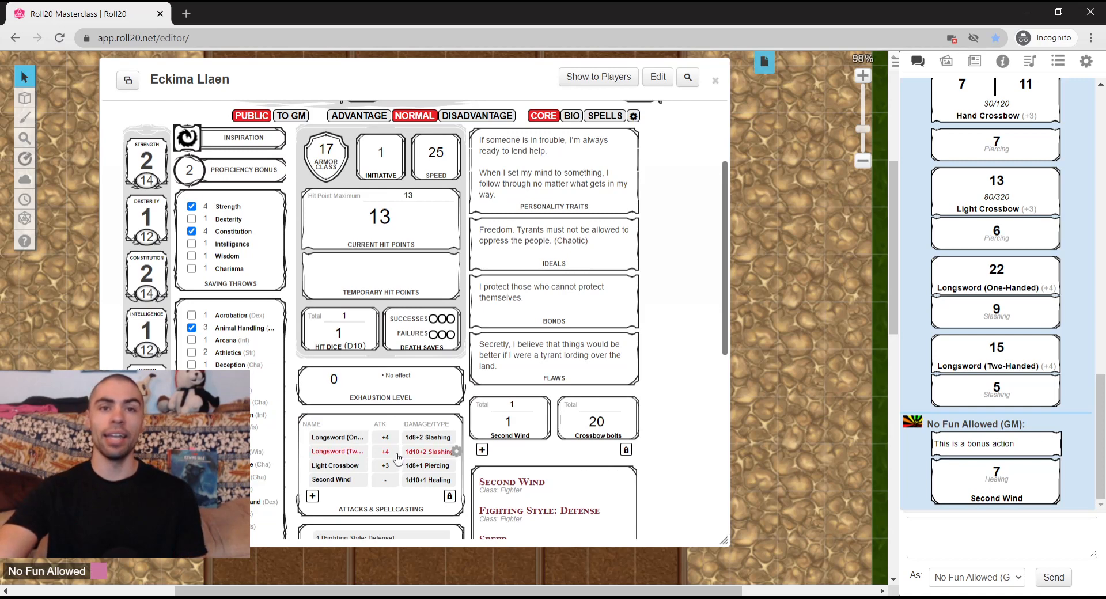
{"action": "left_click", "coordinate": [425, 447]}
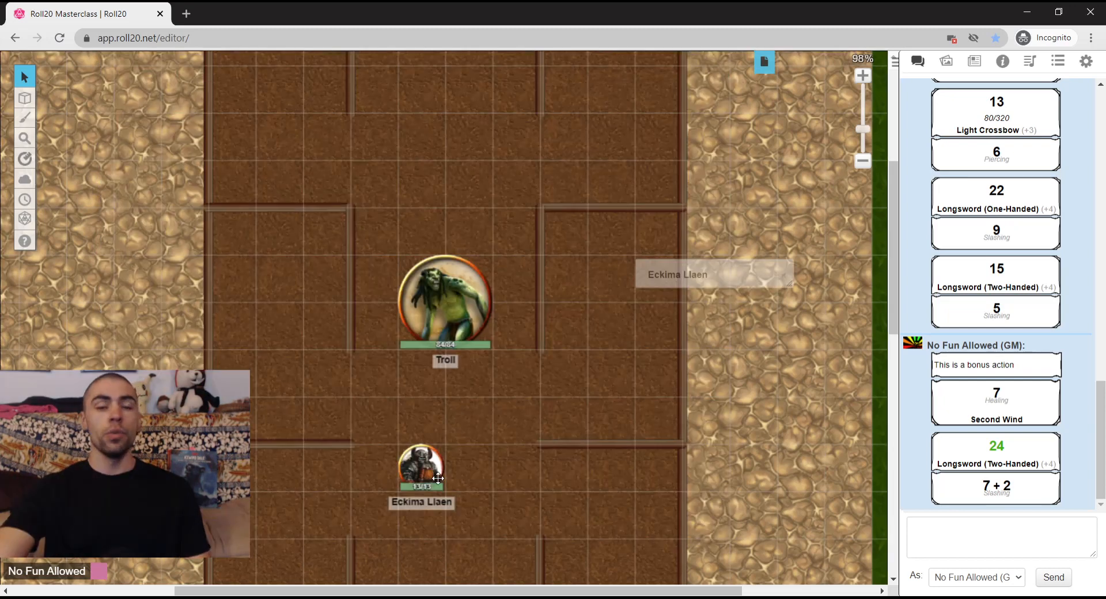
Step: Select the dwarf's token, restore its character sheet and lower the current hit points to 7
{"action": "left_click", "coordinate": [438, 475]}
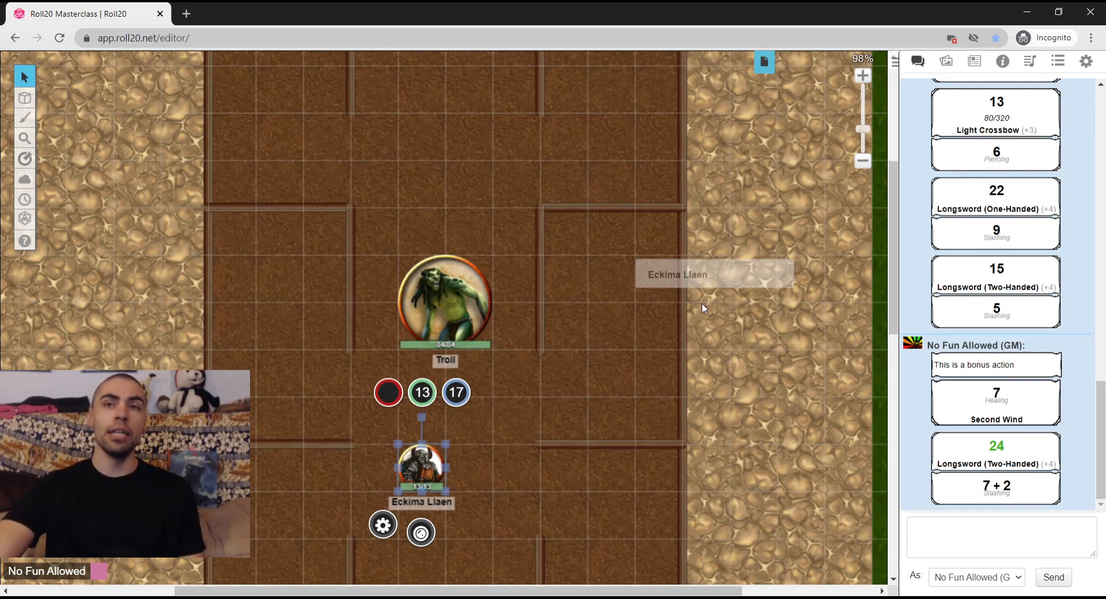
{"action": "double_click", "coordinate": [731, 276]}
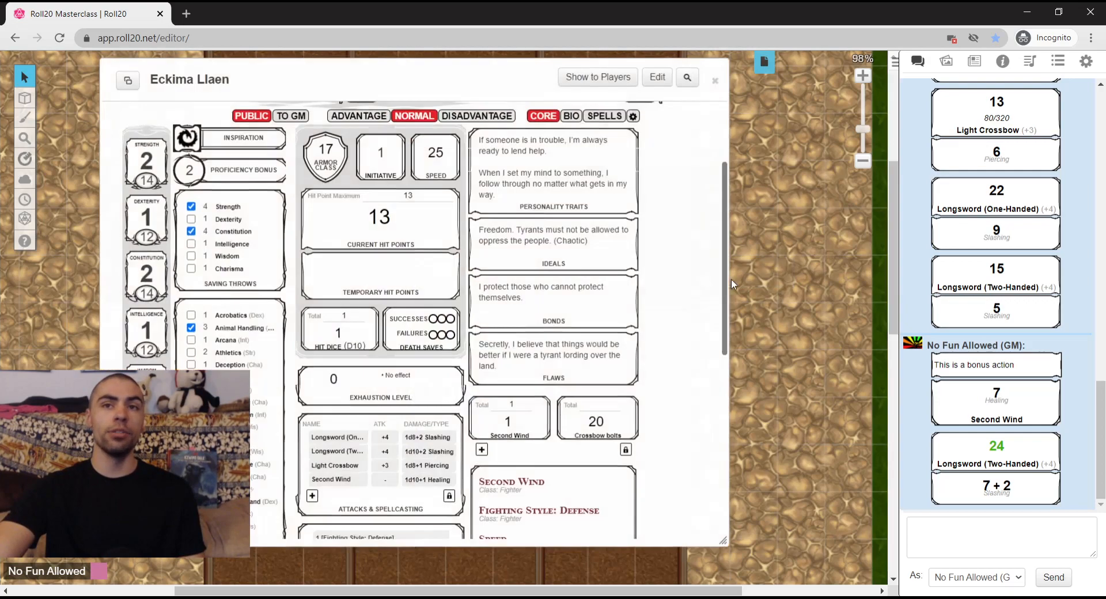
{"action": "left_click", "coordinate": [451, 223]}
{"action": "left_click", "coordinate": [451, 223]}
{"action": "left_click", "coordinate": [451, 224]}
{"action": "left_click", "coordinate": [451, 223]}
{"action": "left_click", "coordinate": [451, 223]}
{"action": "left_click", "coordinate": [450, 223]}
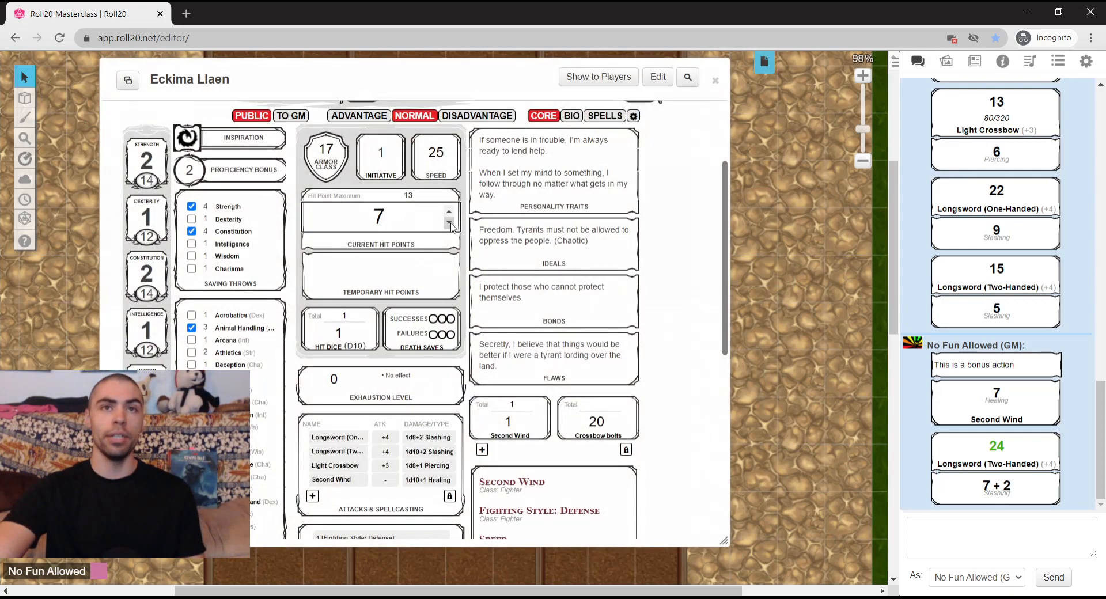
{"action": "left_click", "coordinate": [691, 254]}
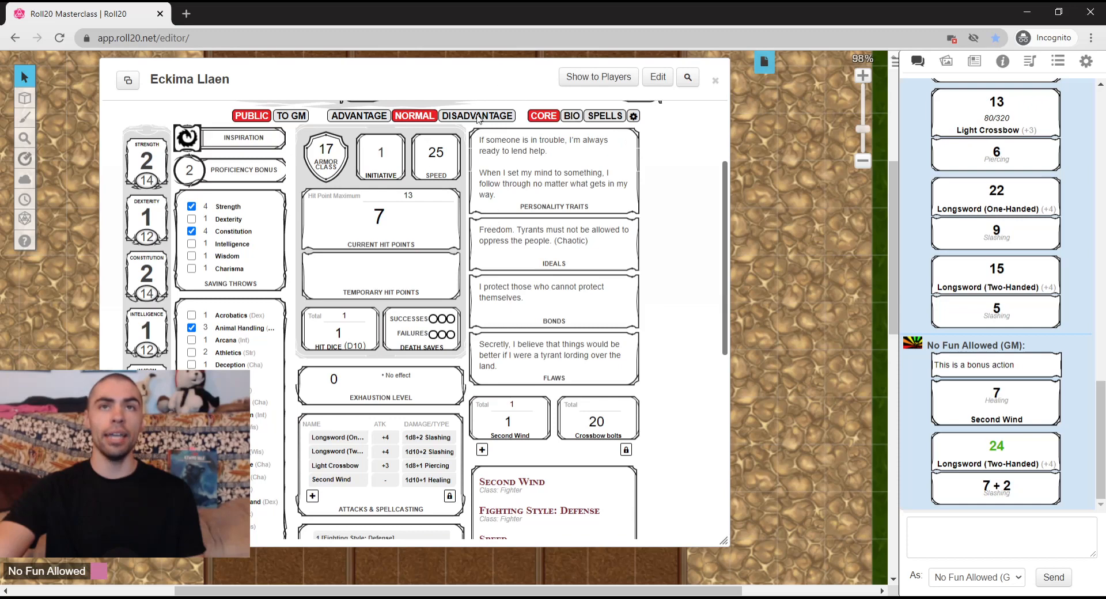
Step: Raise the dwarf's current hit points to 13 on the character sheet and minimize the sheet
{"action": "left_click", "coordinate": [452, 212]}
{"action": "left_click", "coordinate": [451, 212]}
{"action": "left_click", "coordinate": [452, 212]}
{"action": "left_click", "coordinate": [452, 212]}
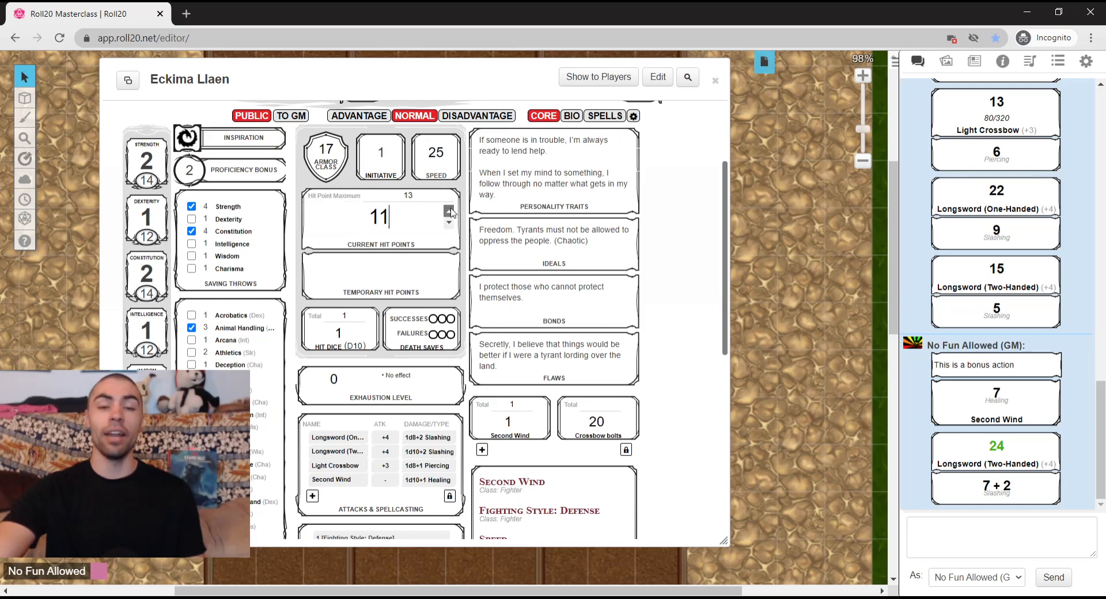
{"action": "left_click", "coordinate": [452, 212]}
{"action": "left_click", "coordinate": [451, 212]}
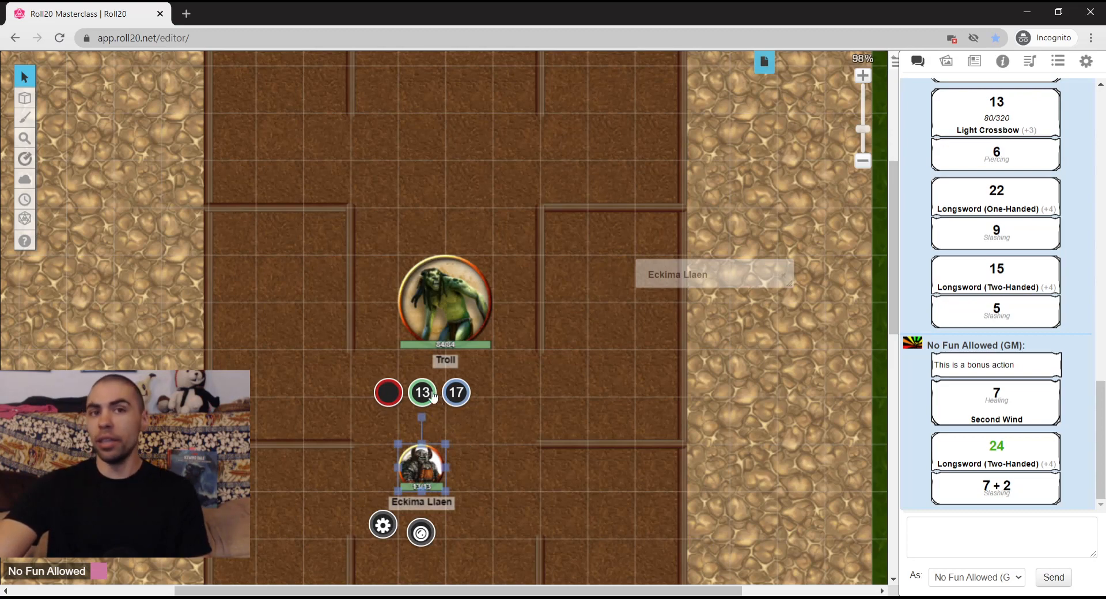
Step: Subtract 7 from the dwarf's hit points using the value bubble on its token, and deselect the token
{"action": "left_click", "coordinate": [432, 394]}
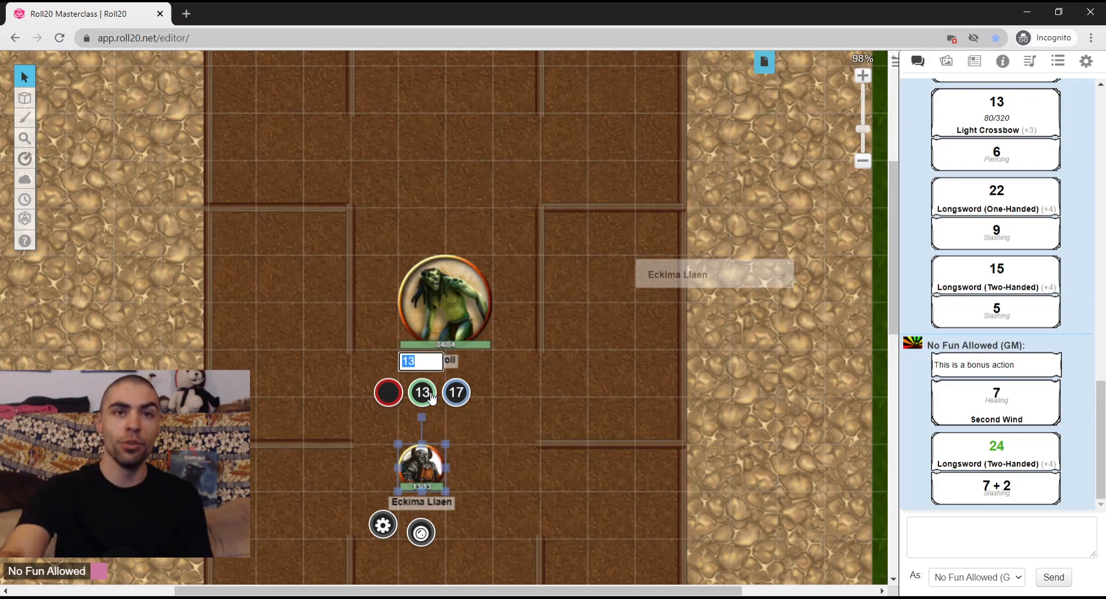
{"action": "type", "text": "-7"}
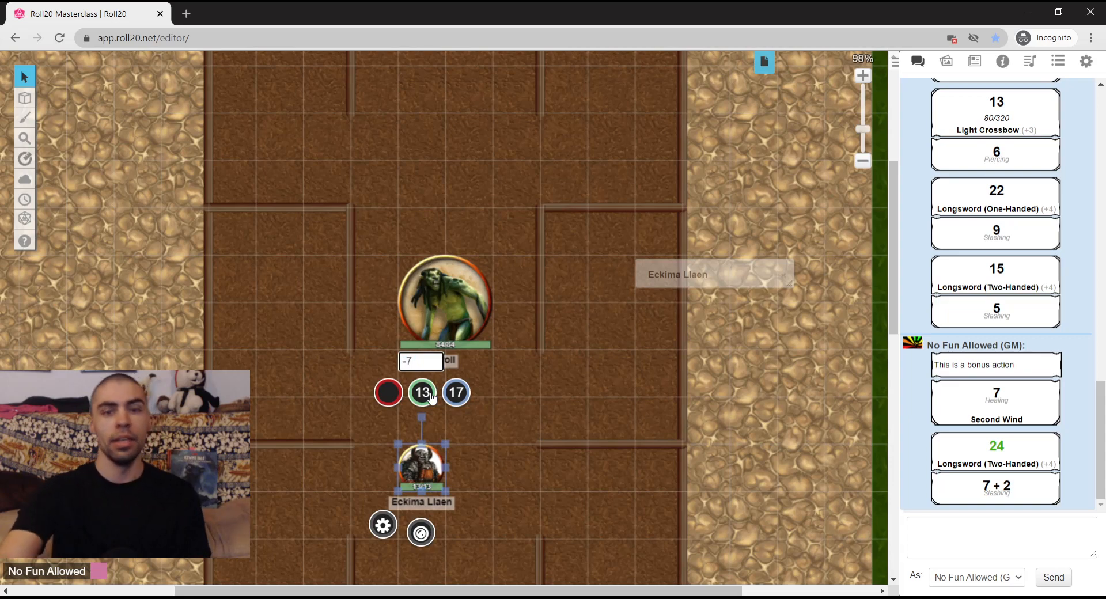
{"action": "key", "text": "Return"}
{"action": "left_click", "coordinate": [579, 447]}
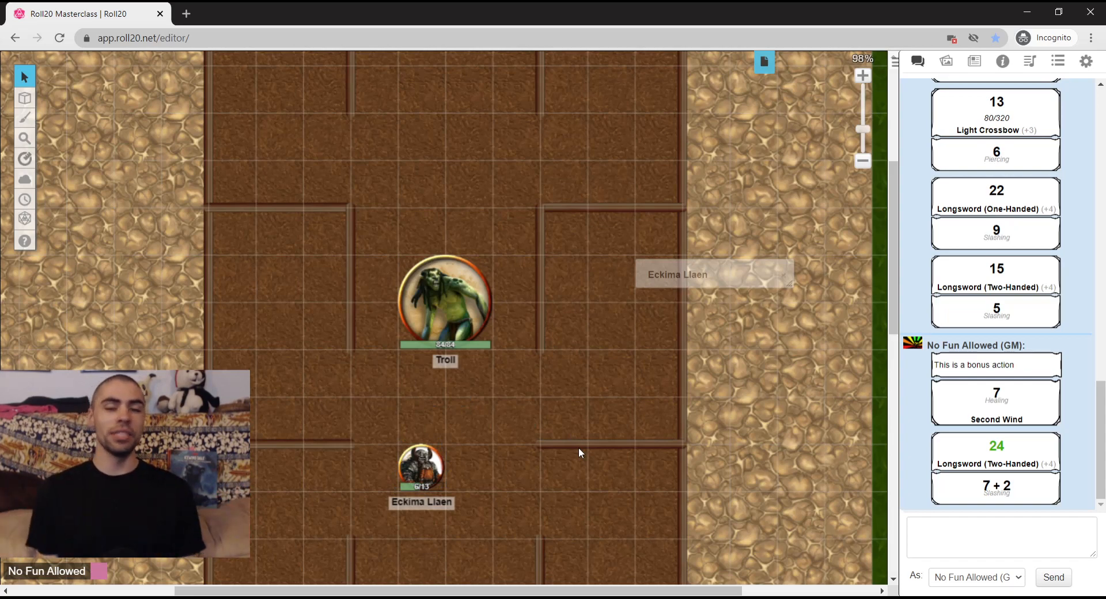
Step: Select the dwarf's token, add 6 to its hit points with +6 in the value bubble, and deselect it
{"action": "left_click", "coordinate": [421, 466]}
{"action": "left_click", "coordinate": [420, 403]}
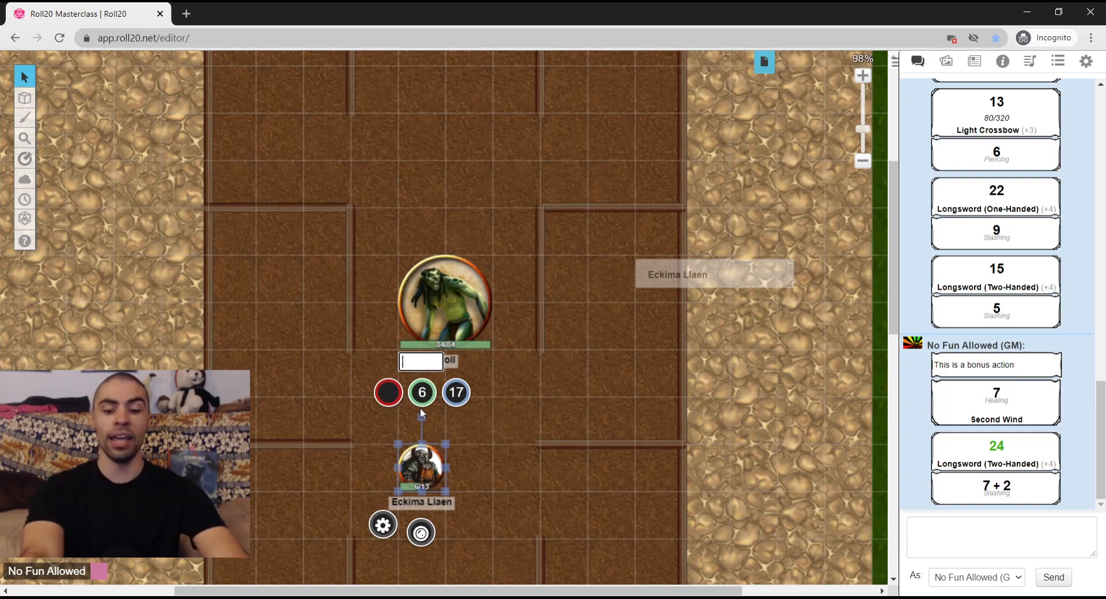
{"action": "type", "text": "+6"}
{"action": "key", "text": "Return"}
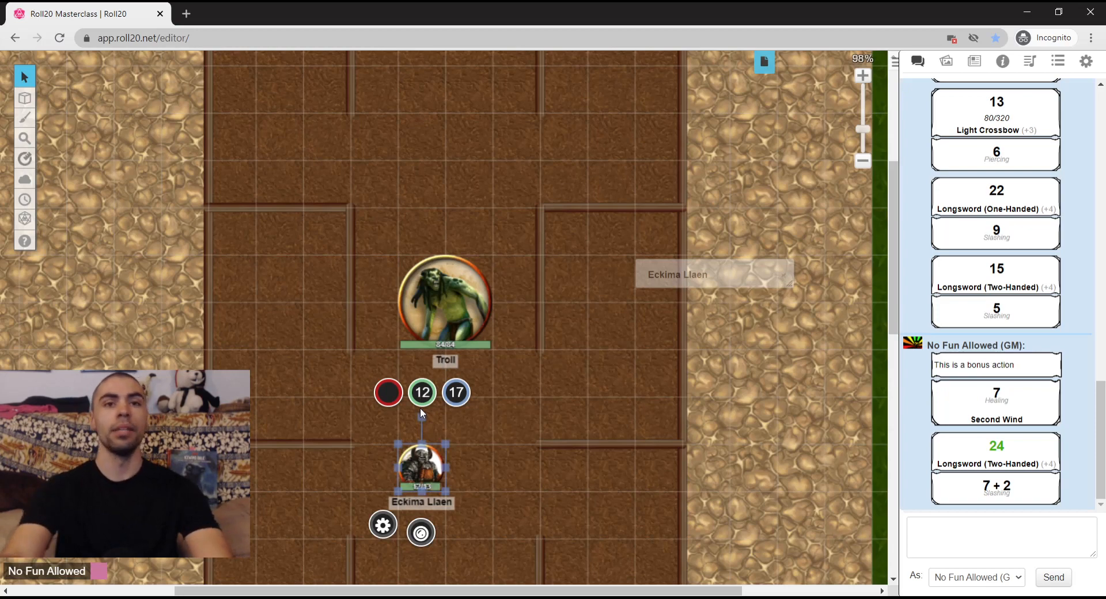
{"action": "left_click", "coordinate": [590, 460]}
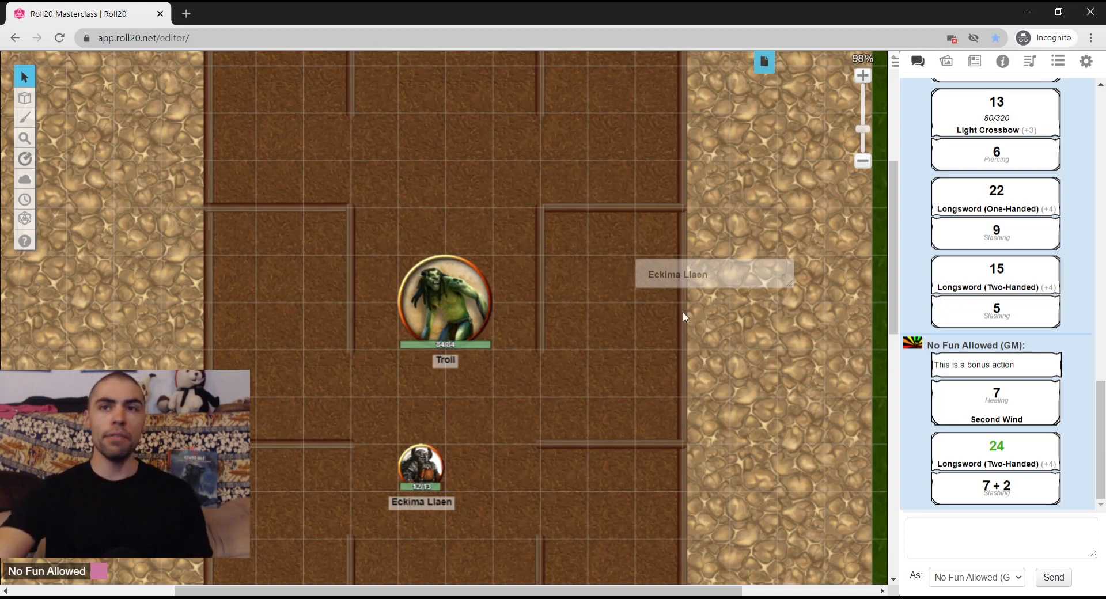
Step: Restore the dwarf's character sheet and look through its list of attributes and abilities
{"action": "double_click", "coordinate": [695, 278]}
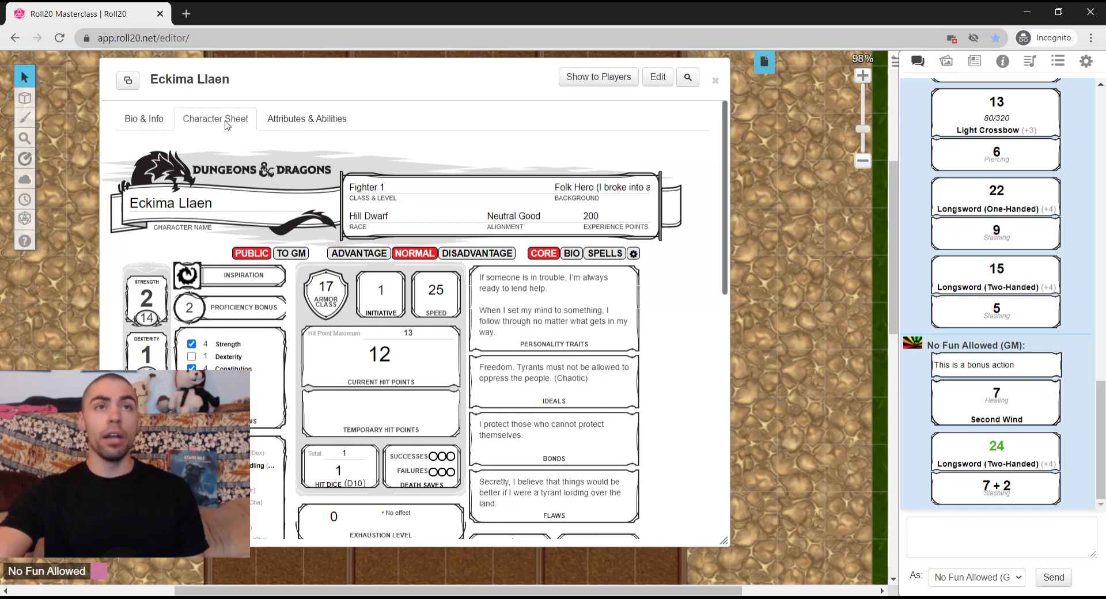
{"action": "left_click", "coordinate": [308, 125]}
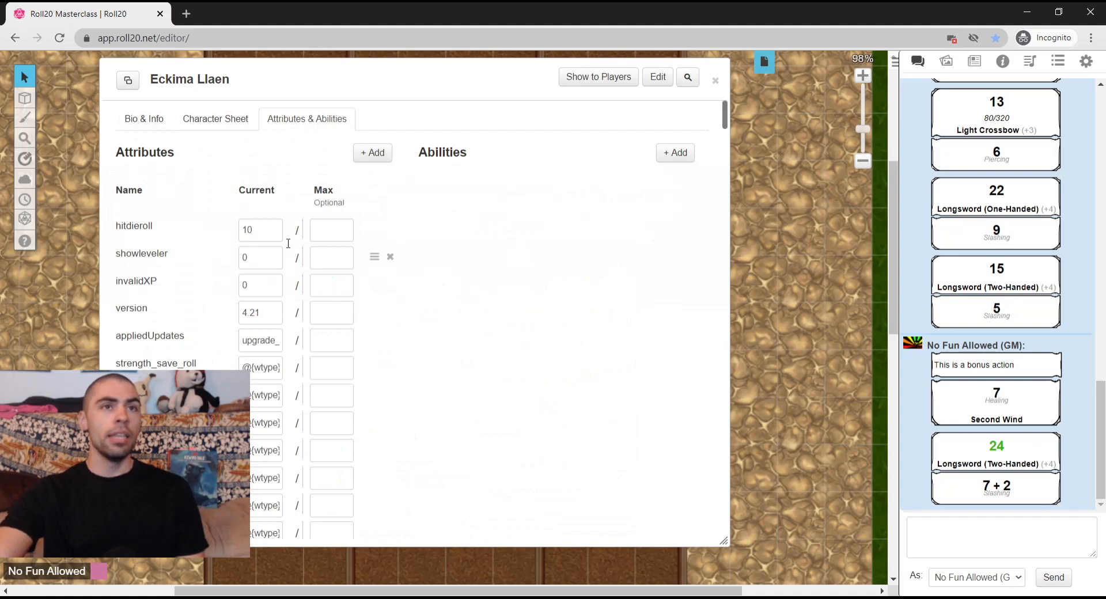
{"action": "scroll", "coordinate": [411, 361], "scroll_direction": "down", "scroll_amount": 15}
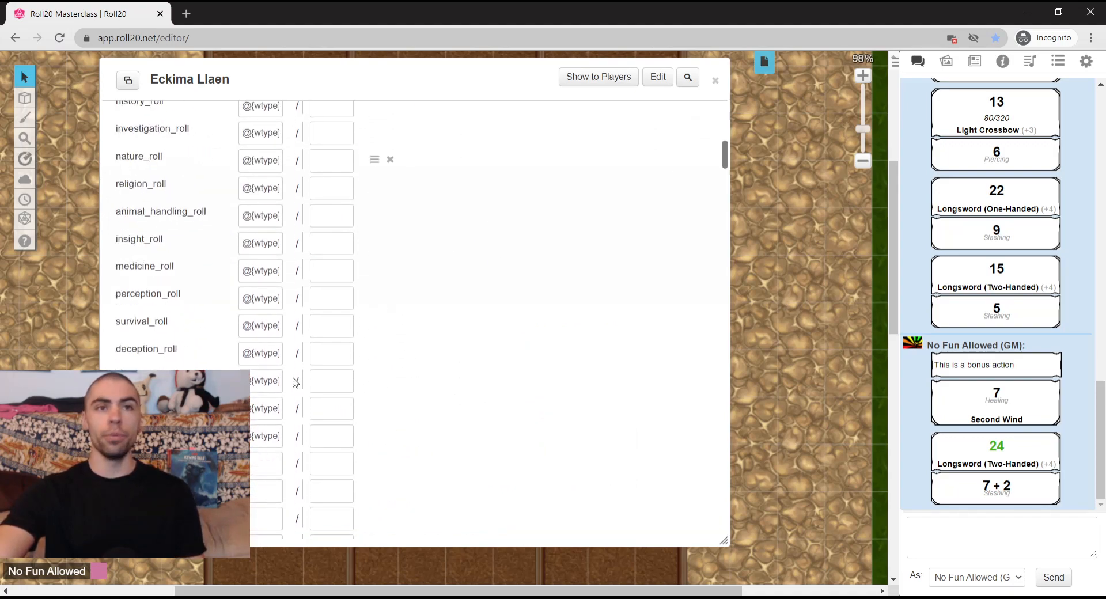
{"action": "scroll", "coordinate": [315, 435], "scroll_direction": "up", "scroll_amount": 5}
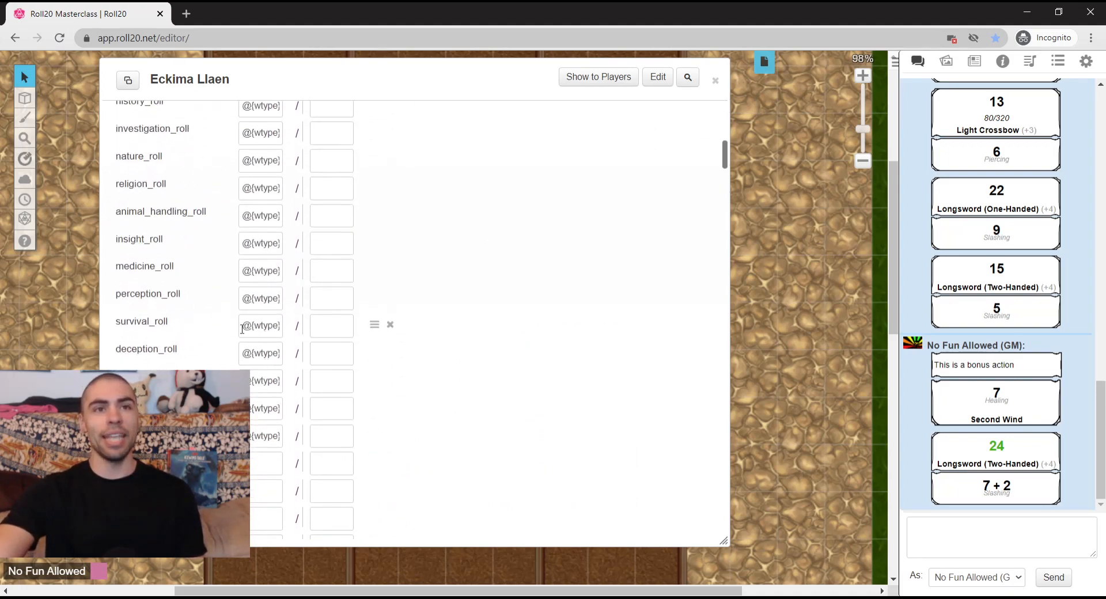
{"action": "scroll", "coordinate": [489, 410], "scroll_direction": "up", "scroll_amount": 10}
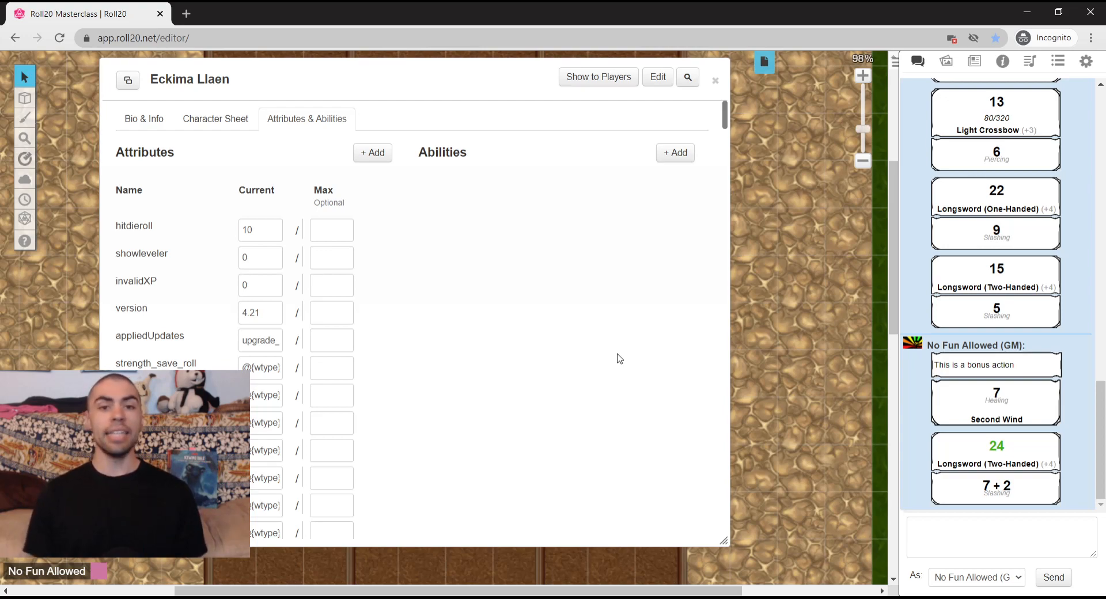
Step: Add a new ability to the dwarf's sheet and name it Longsword-1-Handed
{"action": "left_click", "coordinate": [671, 162]}
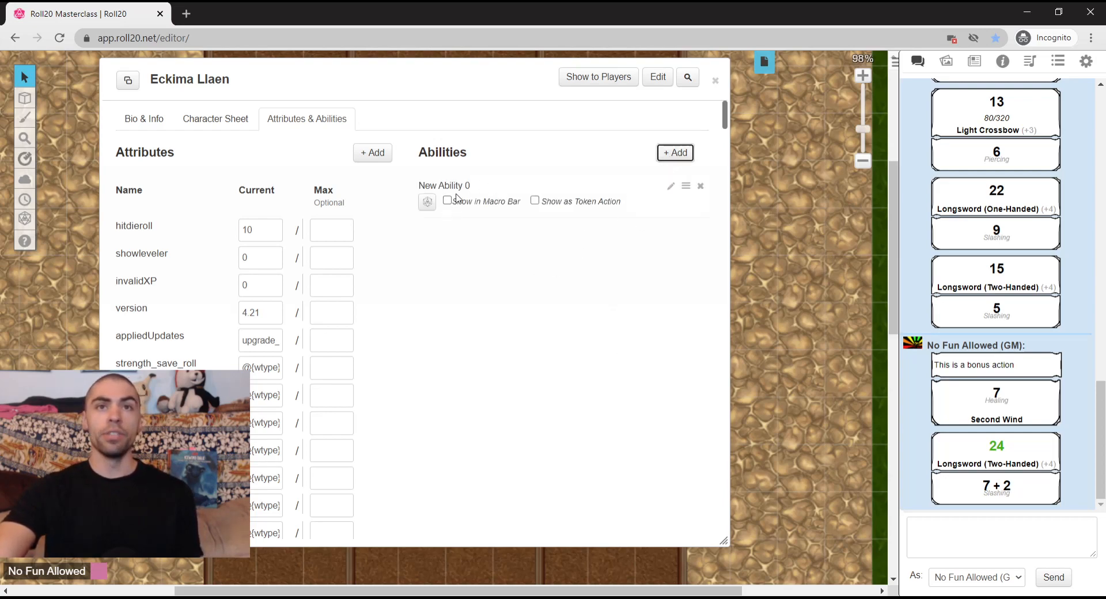
{"action": "left_click", "coordinate": [671, 189]}
{"action": "left_click", "coordinate": [651, 229]}
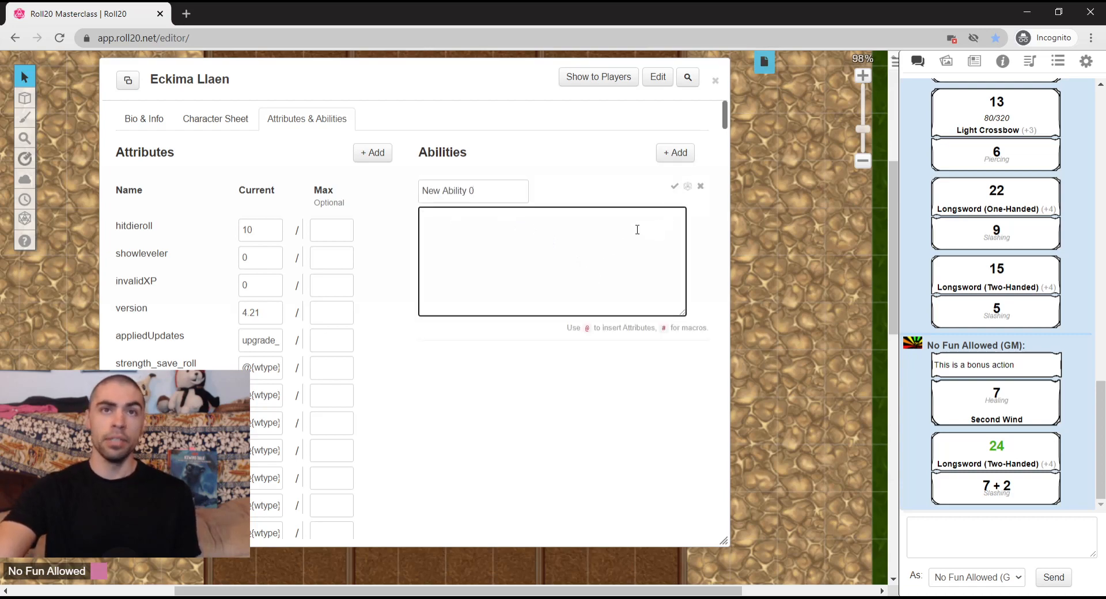
{"action": "triple_click", "coordinate": [504, 192]}
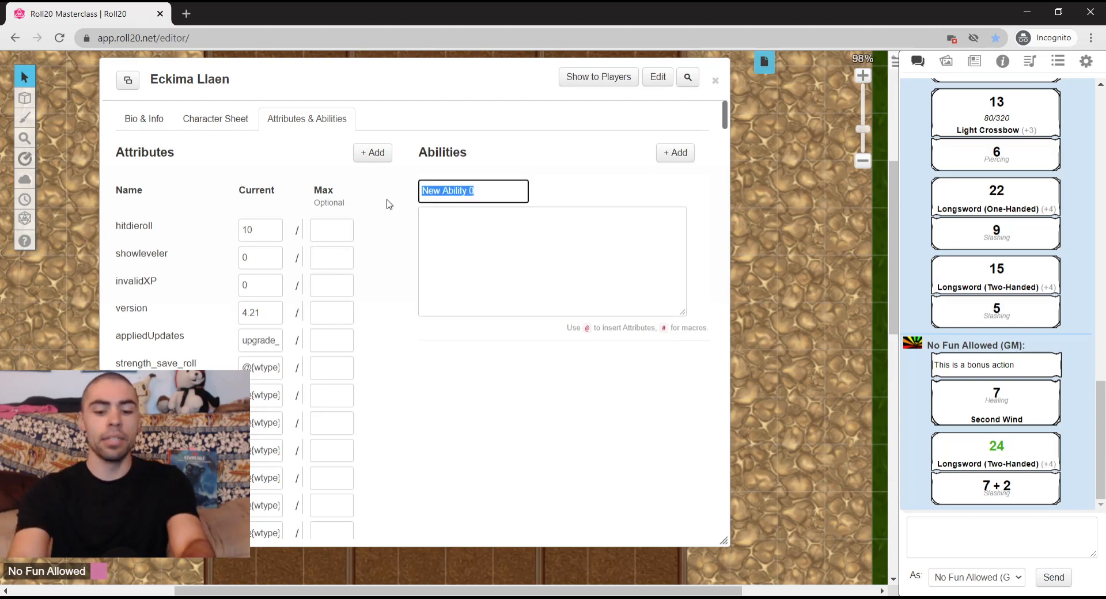
{"action": "type", "text": "Longs"}
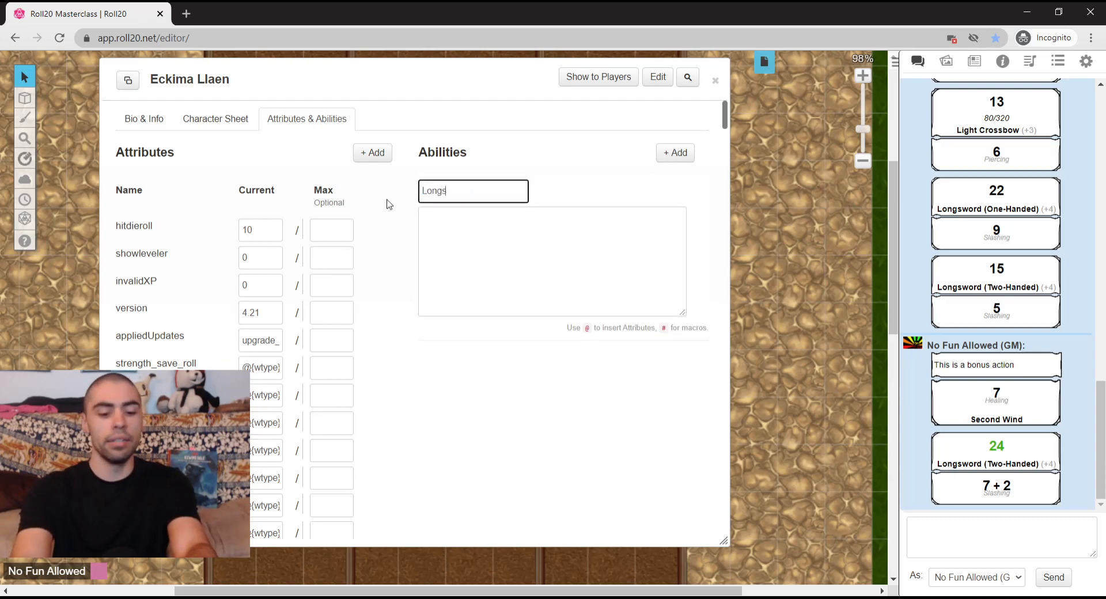
{"action": "type", "text": "word-1-Handed"}
Step: Save the macro %{selected|repeating_attack_$0_attack} in the Longsword-1-Handed ability and show the ability as a token action
{"action": "left_click", "coordinate": [533, 222]}
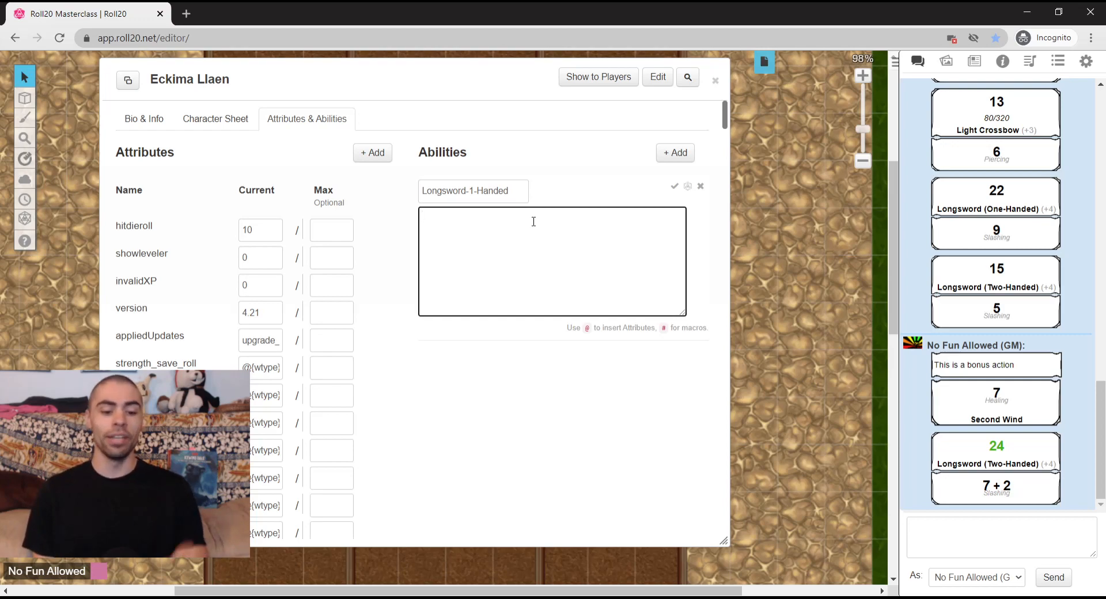
{"action": "type", "text": "%{selected|repeating_attack_$0_attack}"}
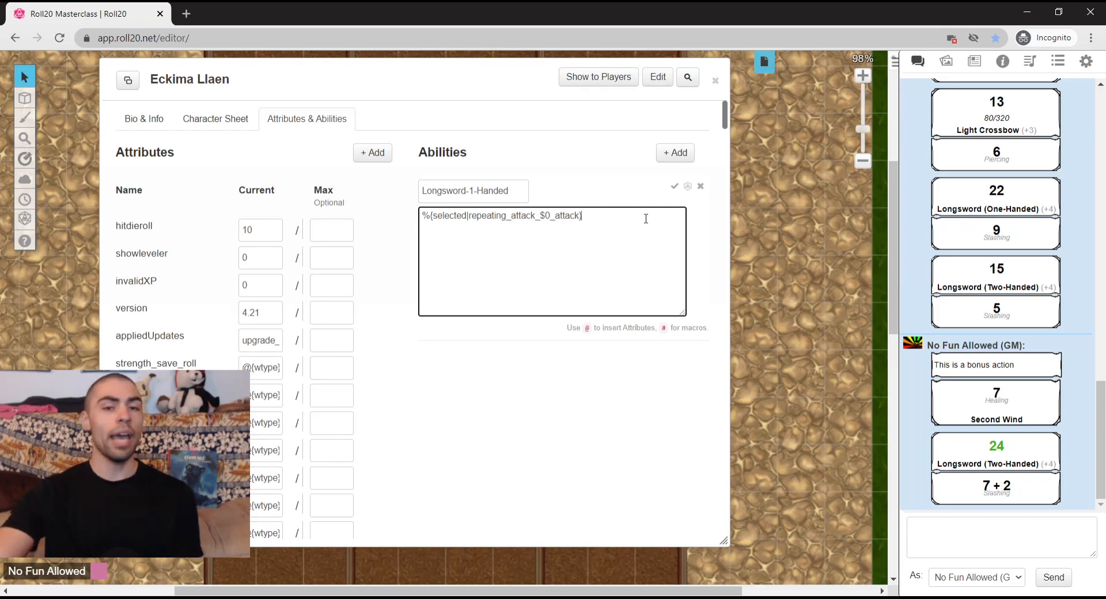
{"action": "left_click", "coordinate": [674, 187]}
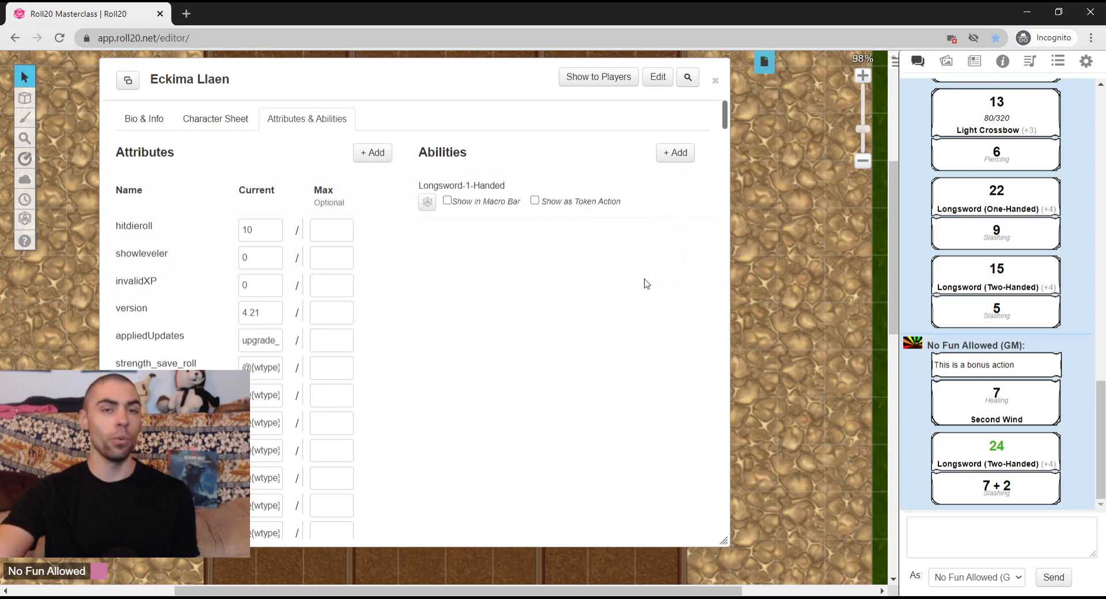
{"action": "left_click", "coordinate": [535, 201]}
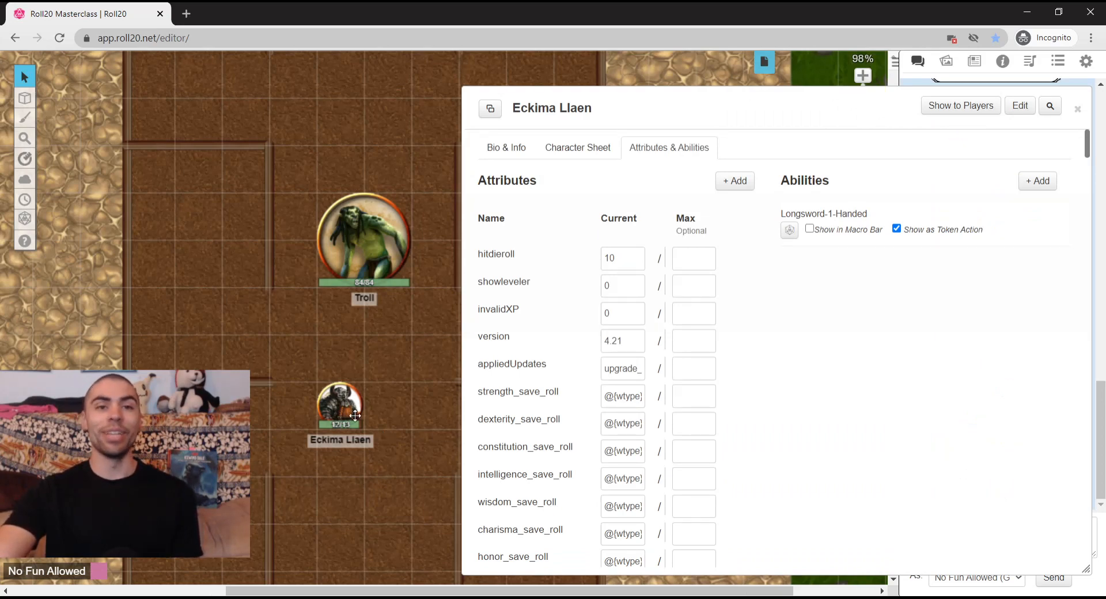
Step: Select the dwarf's token, minimize the sheet and roll the Longsword-1-Handed token action
{"action": "left_click", "coordinate": [348, 432]}
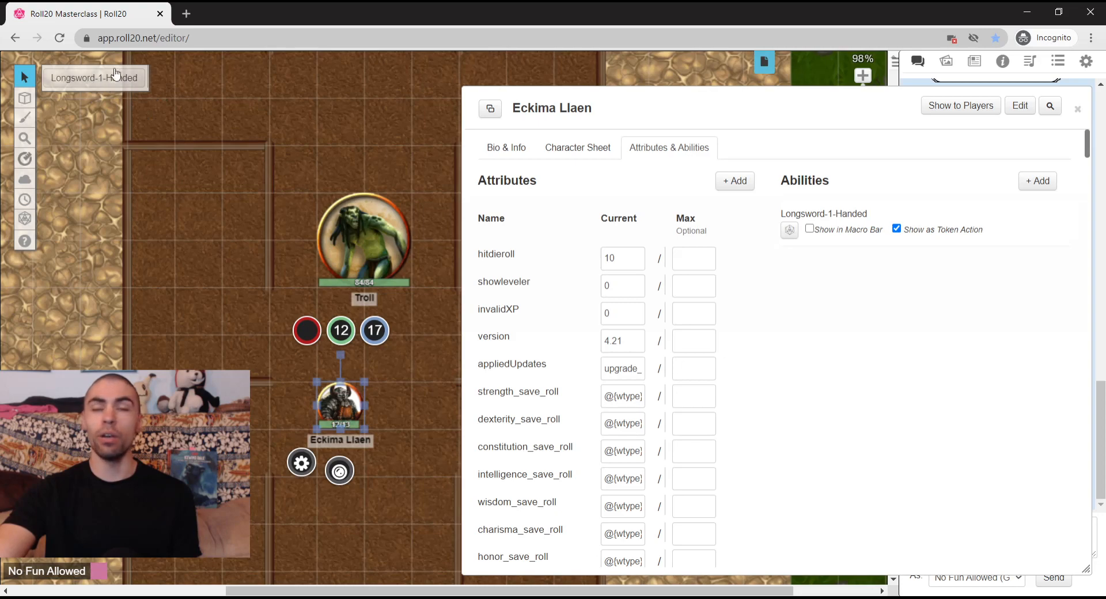
{"action": "double_click", "coordinate": [712, 114]}
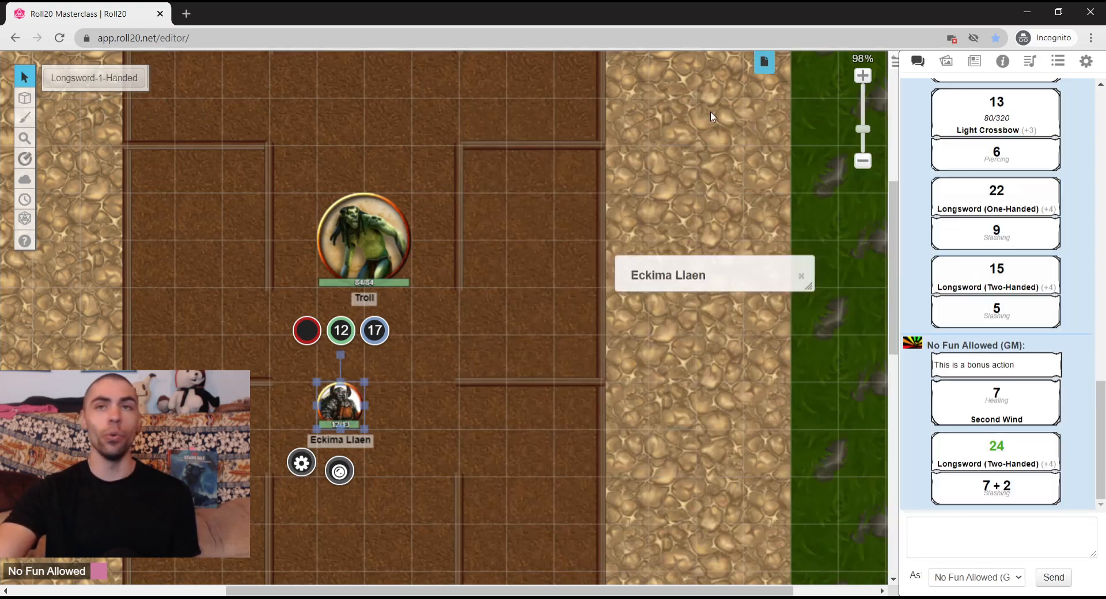
{"action": "left_click", "coordinate": [111, 84]}
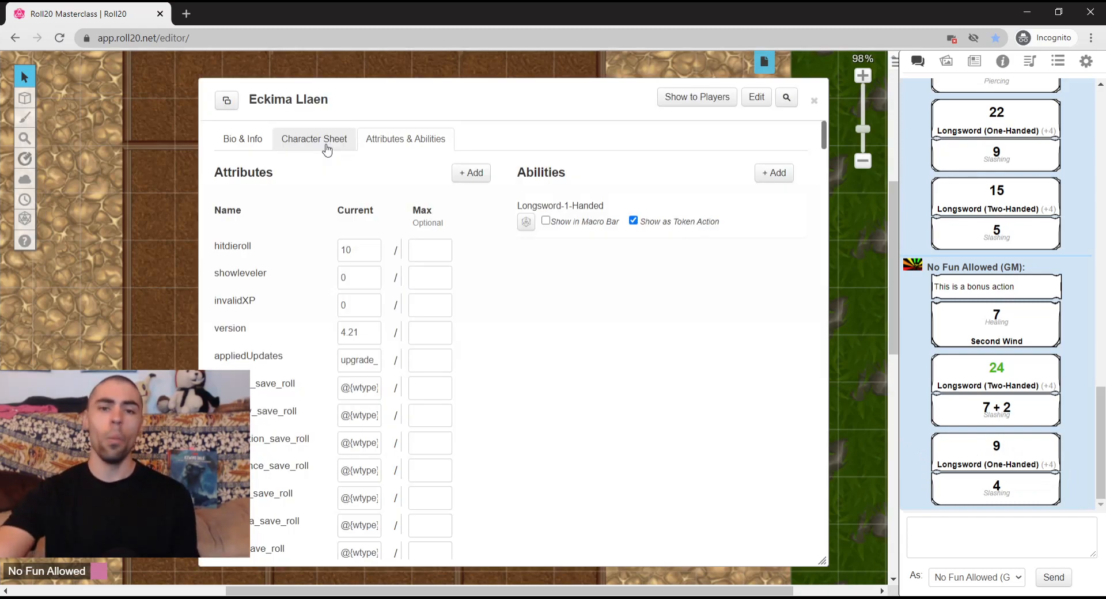
Step: Look over the dwarf's character sheet and examine the macro text of the Longsword-2-Handed and Light-Crossbow abilities
{"action": "left_click", "coordinate": [327, 150]}
{"action": "scroll", "coordinate": [476, 415], "scroll_direction": "down", "scroll_amount": 5}
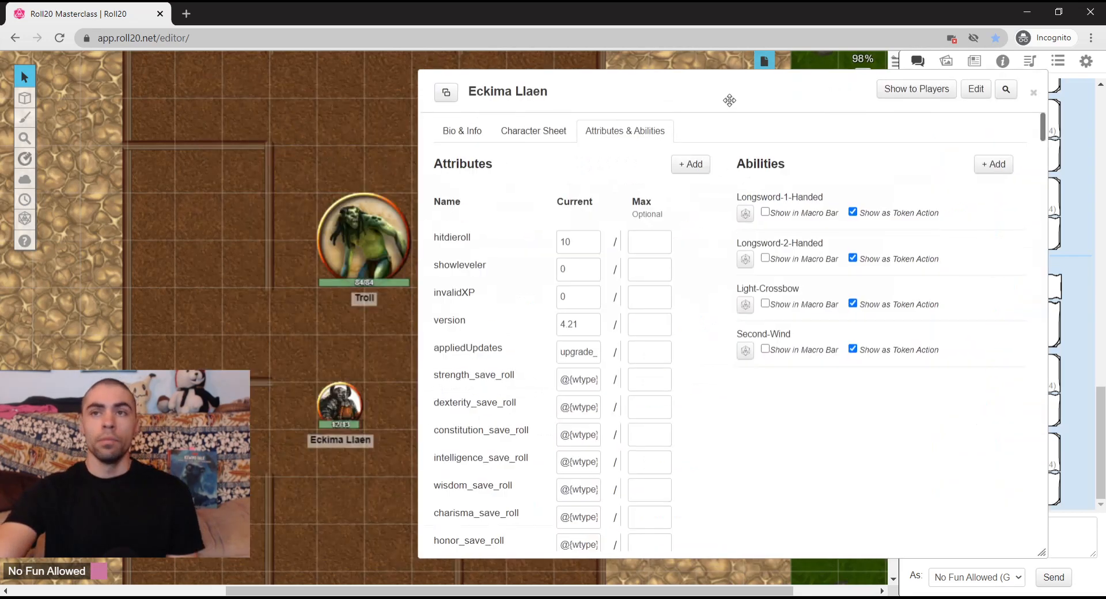
{"action": "left_click_drag", "start_coordinate": [730, 101], "coordinate": [733, 102]}
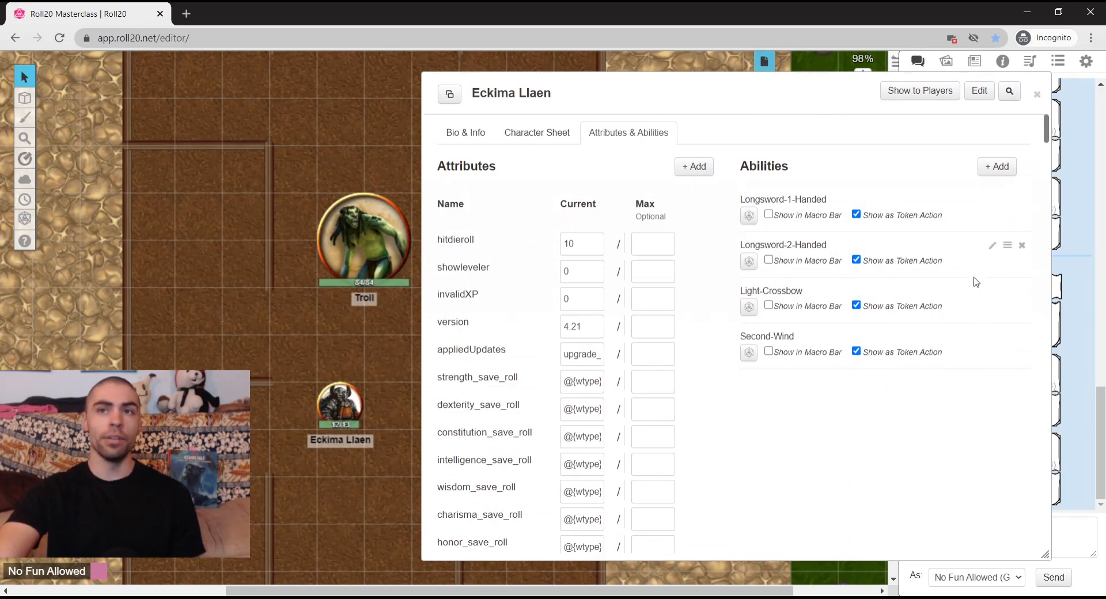
{"action": "left_click", "coordinate": [992, 246]}
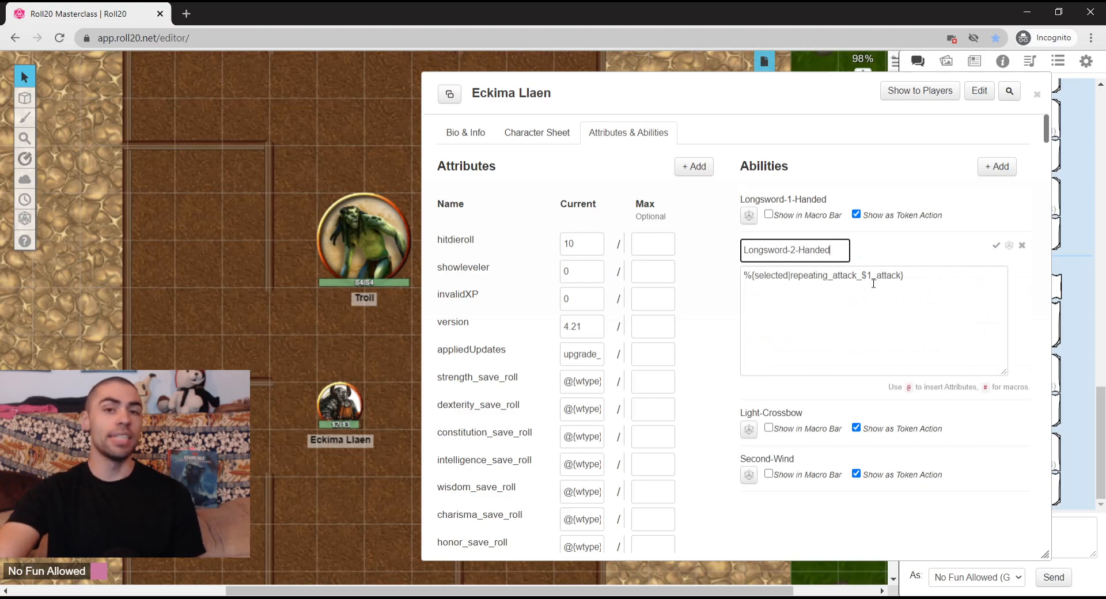
{"action": "left_click", "coordinate": [996, 246]}
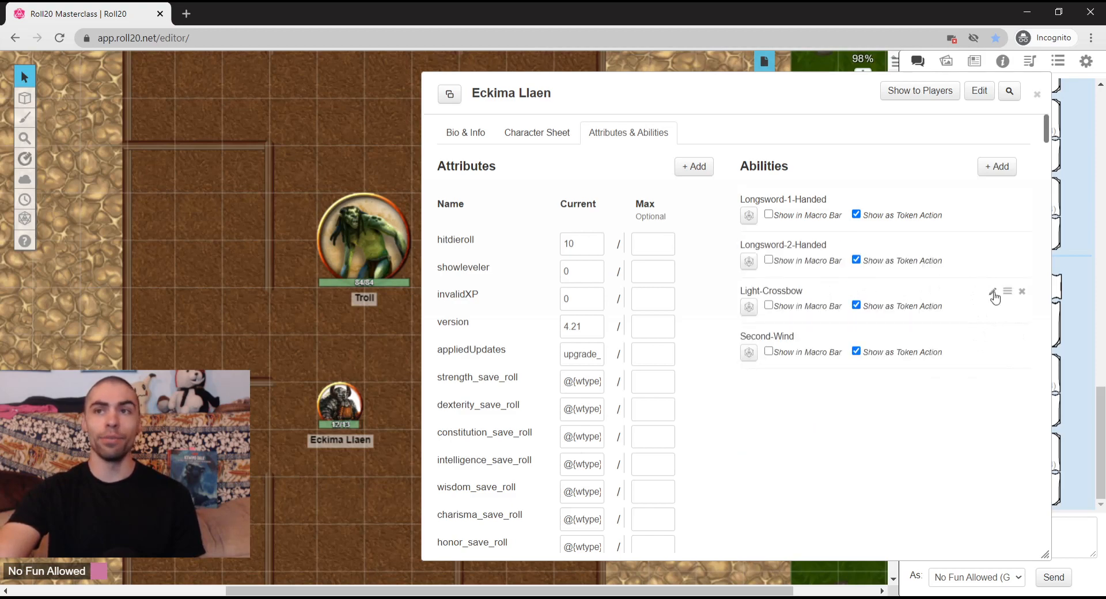
{"action": "left_click", "coordinate": [993, 291]}
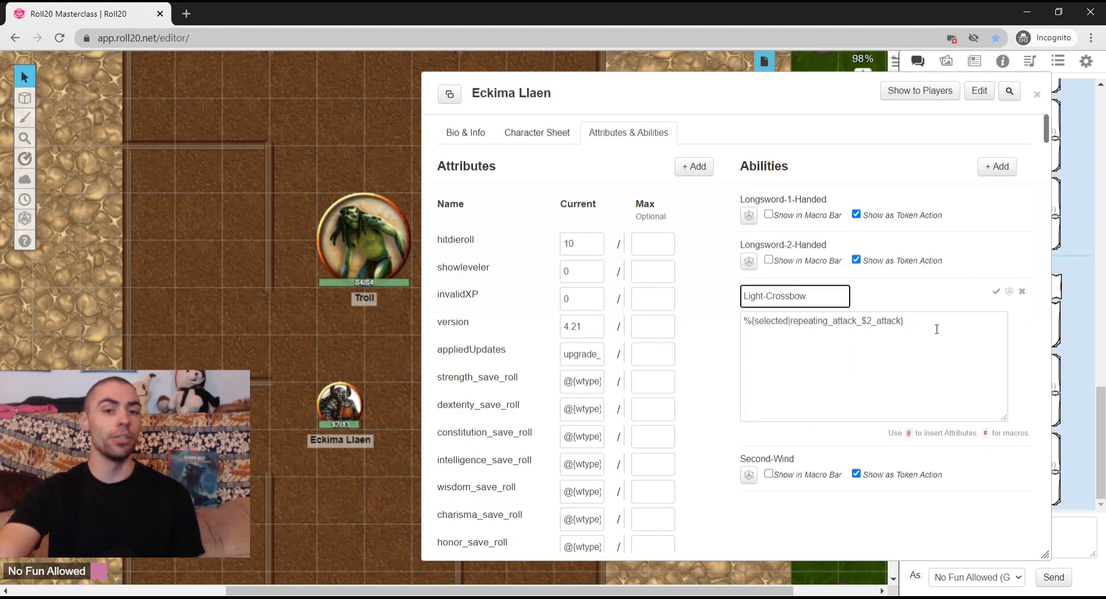
{"action": "left_click", "coordinate": [996, 292]}
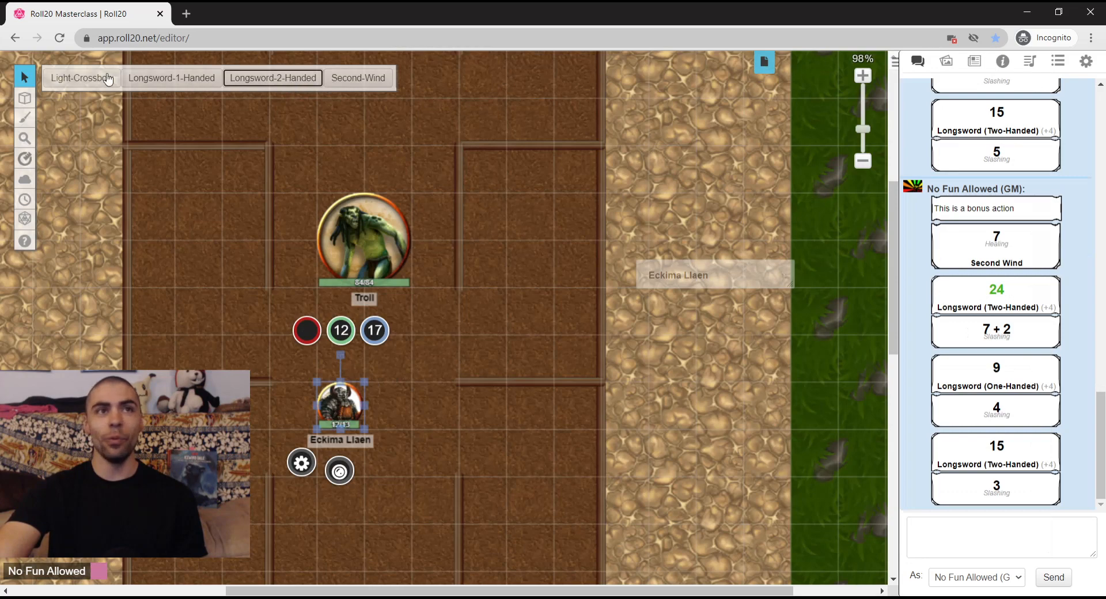
Step: Roll the dwarf's Light-Crossbow and Second-Wind token actions, and deselect the token
{"action": "left_click", "coordinate": [109, 78]}
{"action": "left_click", "coordinate": [377, 87]}
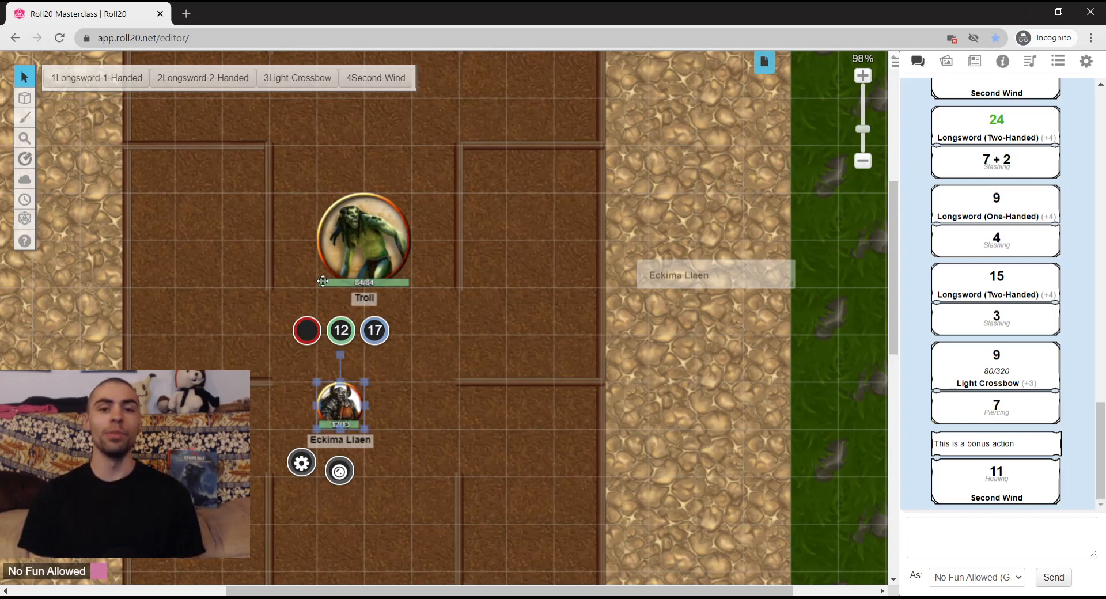
{"action": "left_click", "coordinate": [793, 354]}
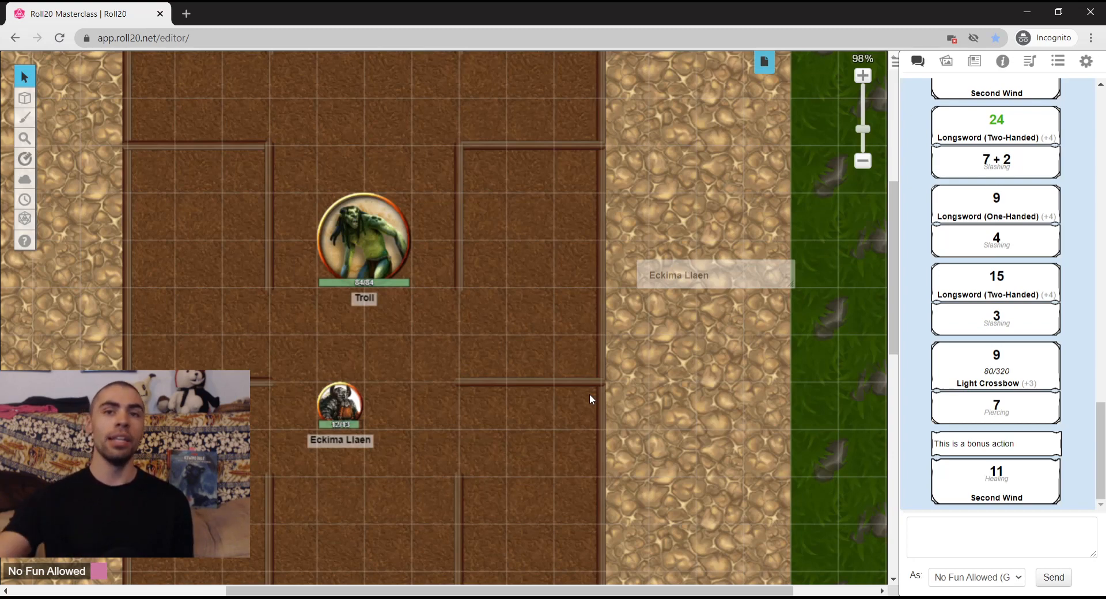
Step: Restore the dwarf's minimized sheet and look over its abilities, including Tool-use-1, Saves, Skill-Checks and Initiative
{"action": "double_click", "coordinate": [708, 278]}
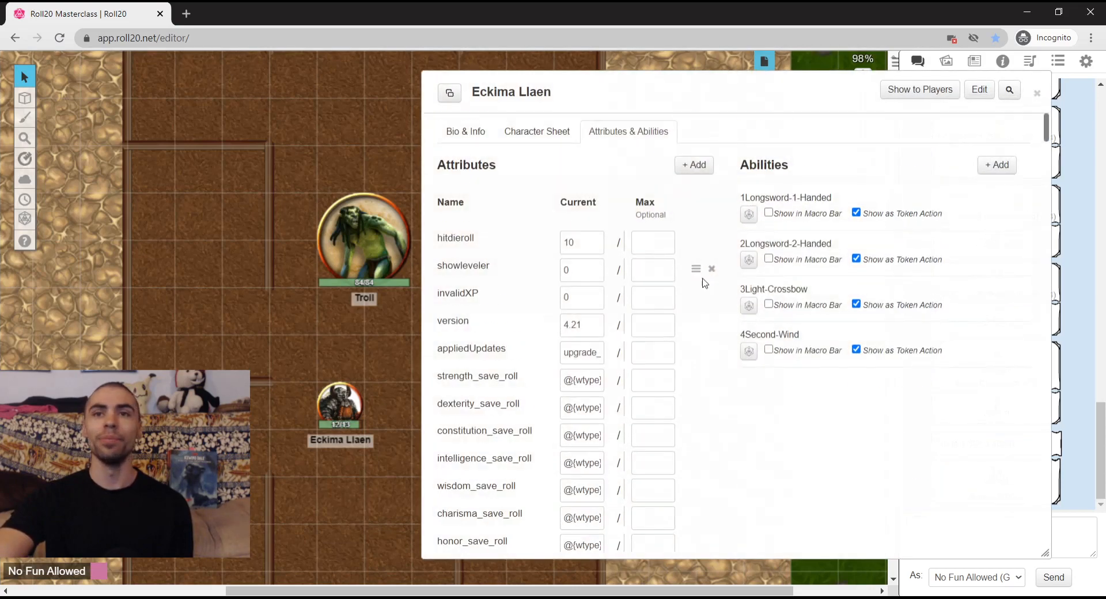
{"action": "scroll", "coordinate": [893, 522], "scroll_direction": "down", "scroll_amount": 2}
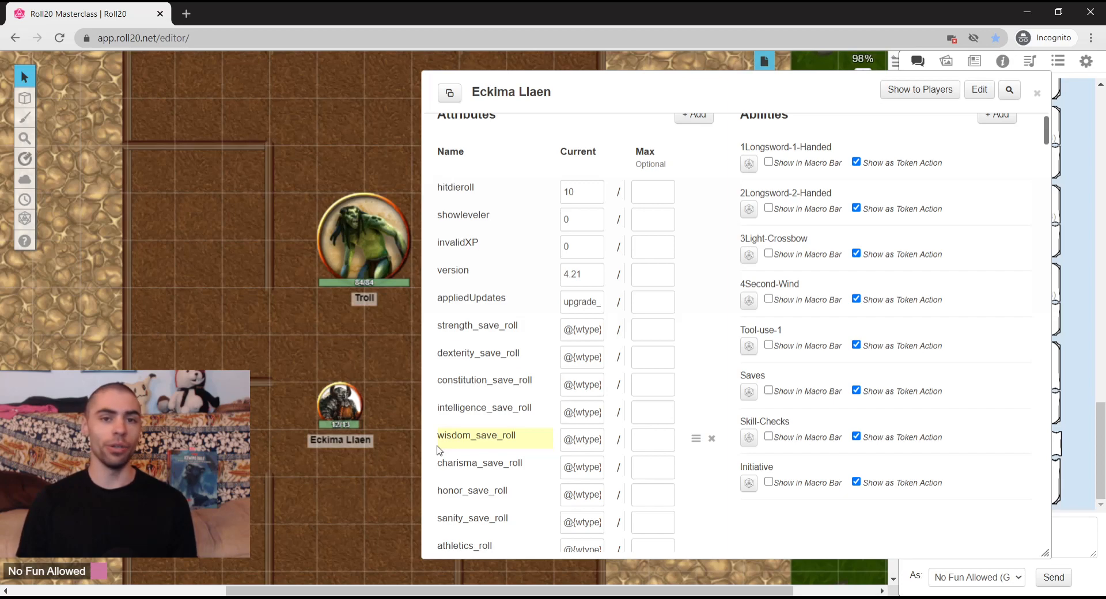
Step: Select the dwarf's token, roll a Dexterity save with the Saves token action, and roll an Athletics check with Skill-Checks
{"action": "left_click", "coordinate": [342, 403]}
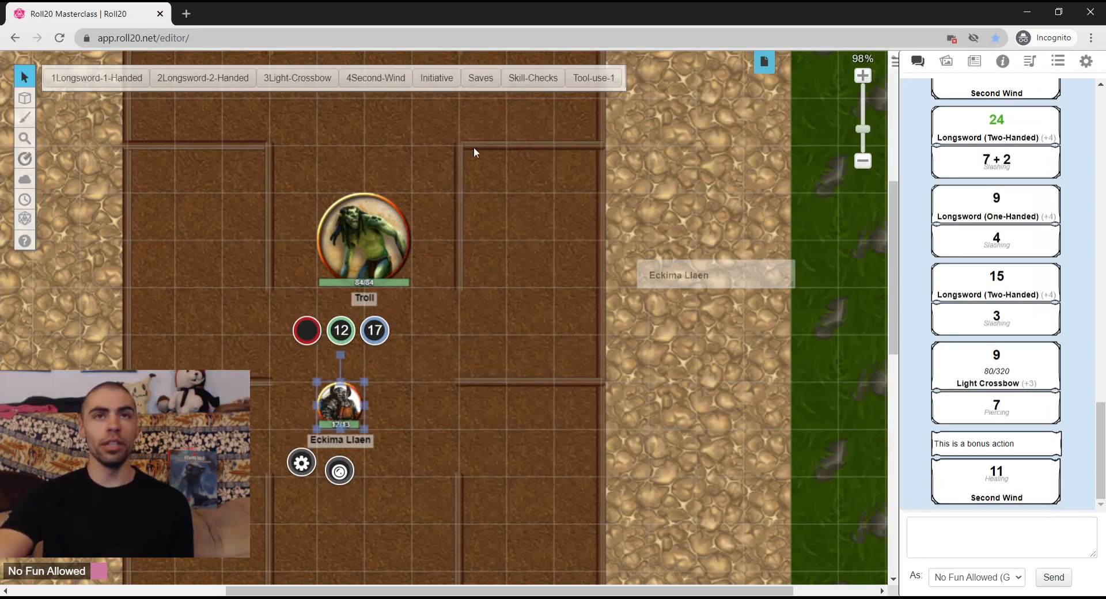
{"action": "left_click", "coordinate": [483, 83]}
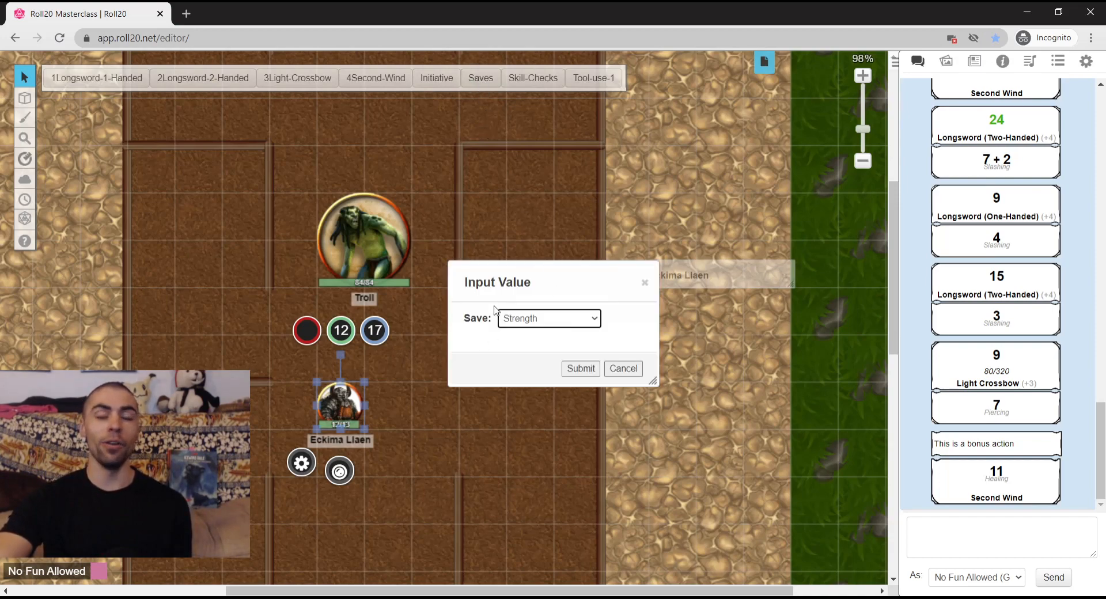
{"action": "left_click", "coordinate": [544, 320]}
{"action": "left_click", "coordinate": [536, 346]}
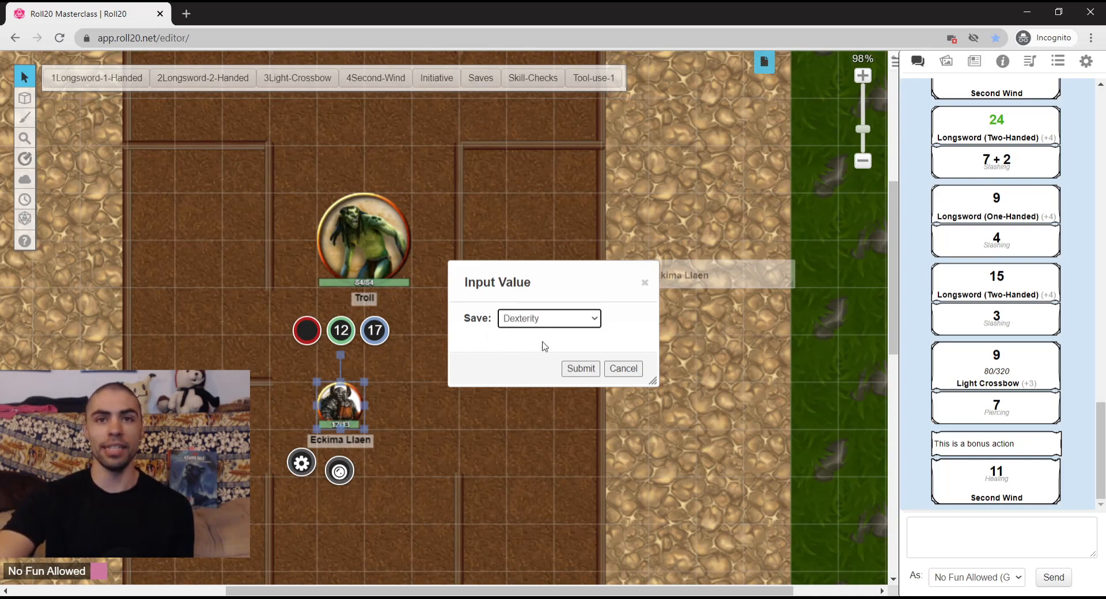
{"action": "left_click", "coordinate": [580, 370]}
{"action": "mouse_move", "coordinate": [997, 492]}
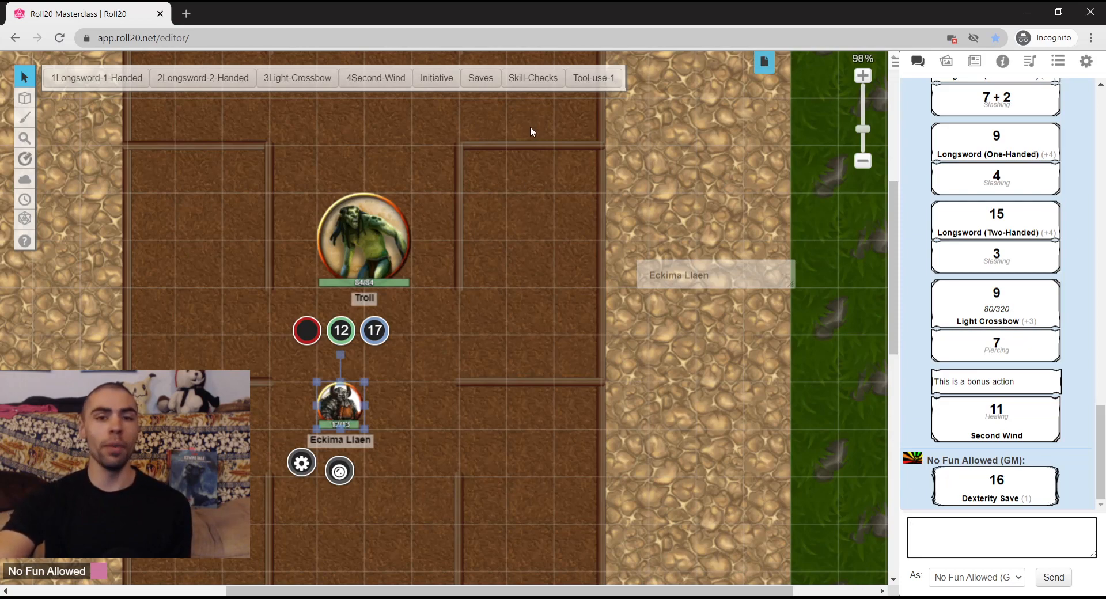
{"action": "left_click", "coordinate": [547, 80]}
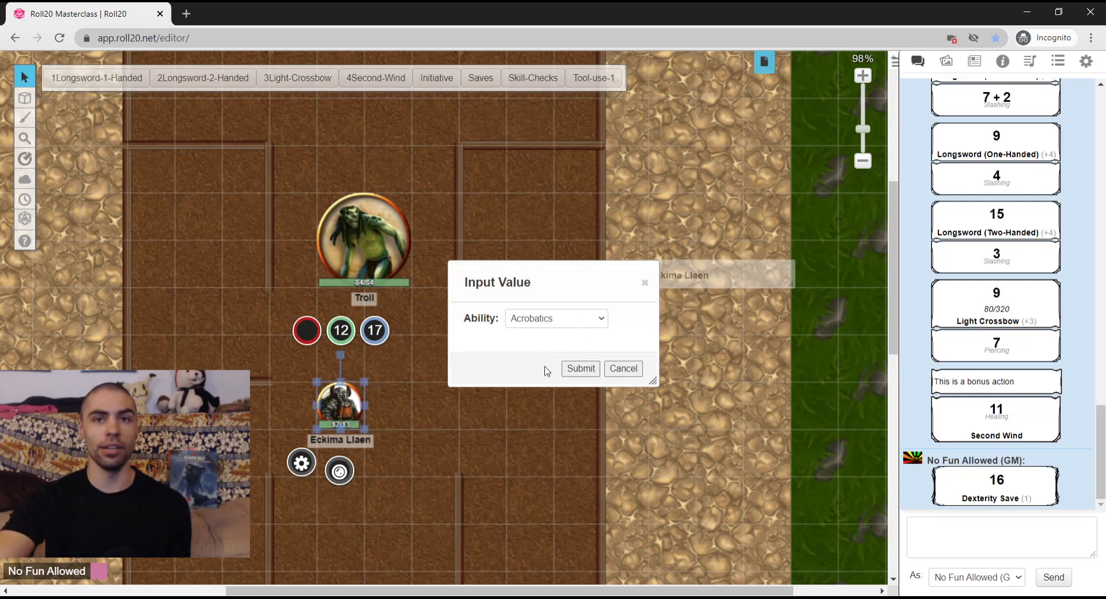
{"action": "left_click", "coordinate": [582, 370]}
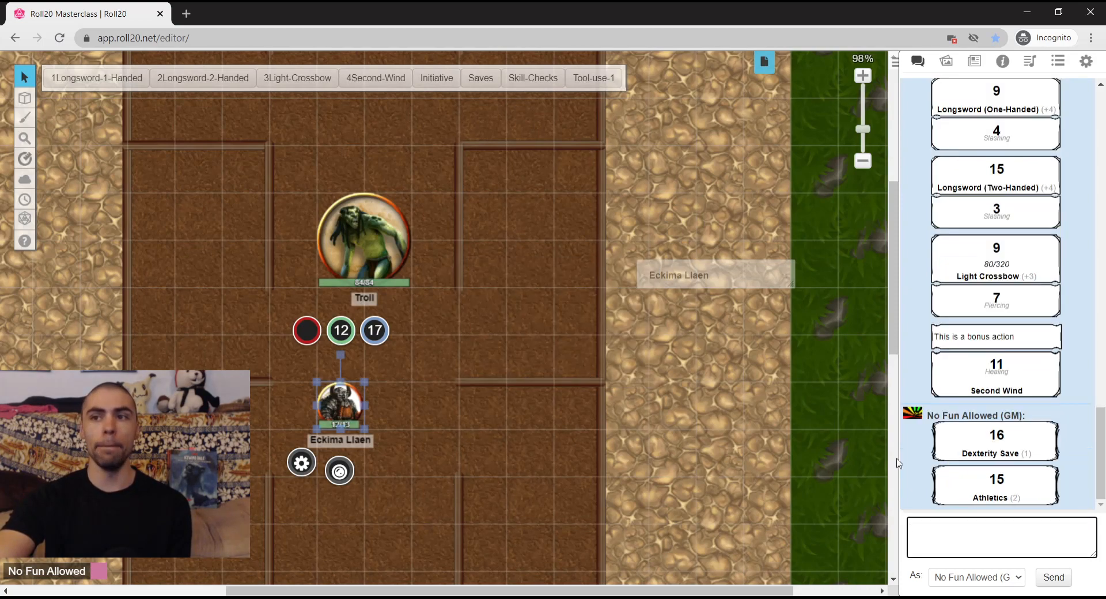
Step: Run the Tool-use-1 token action, check the tool proficiencies on the dwarf's sheet, and roll Land Vehicles with the Strength attribute
{"action": "left_click", "coordinate": [601, 79]}
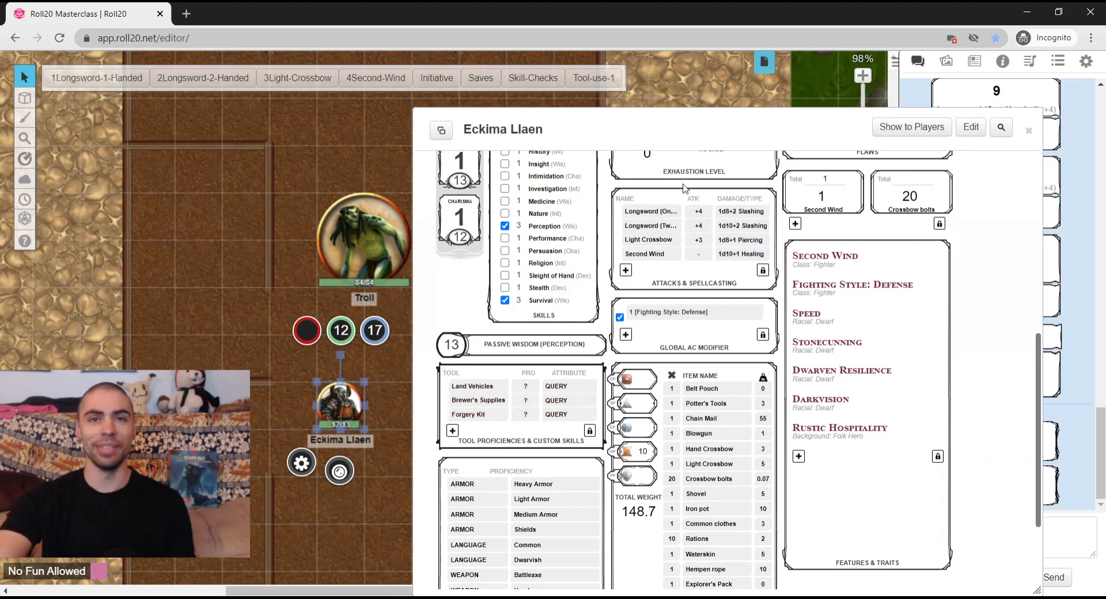
{"action": "double_click", "coordinate": [683, 134]}
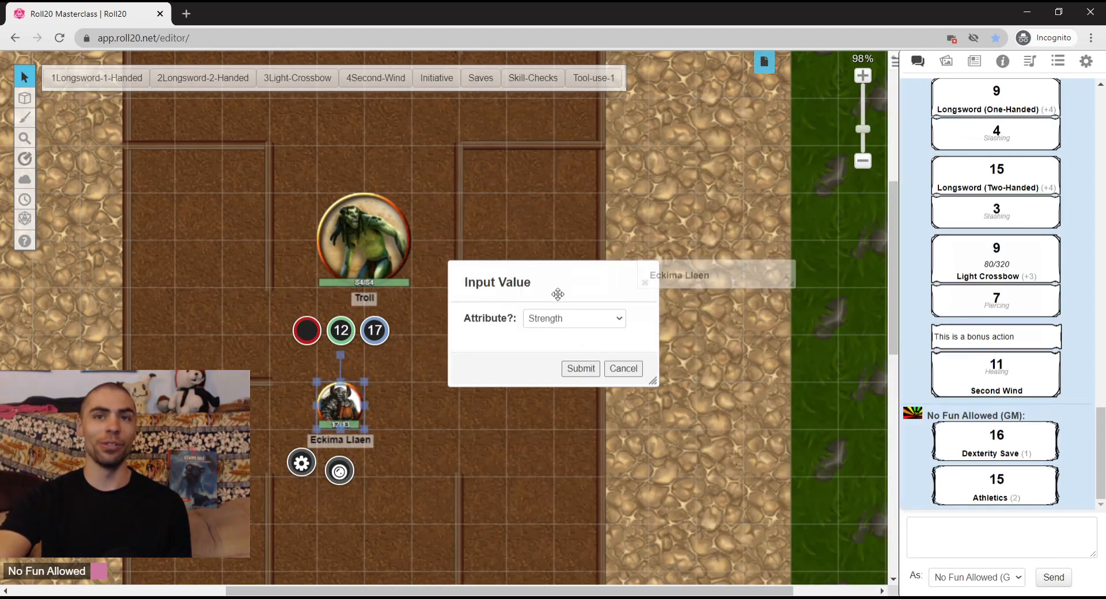
{"action": "double_click", "coordinate": [686, 274]}
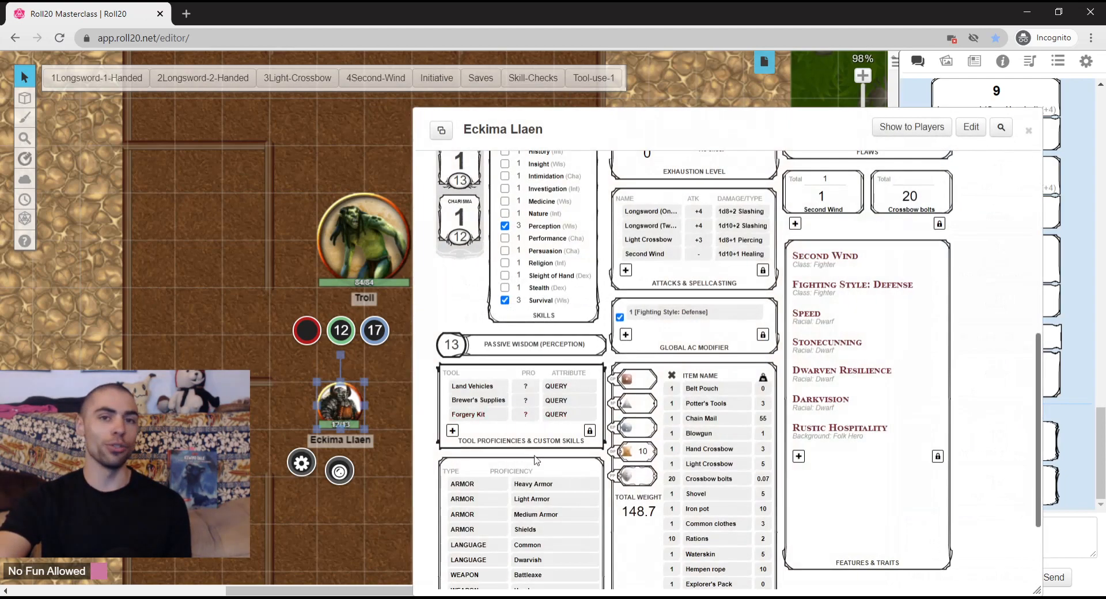
{"action": "double_click", "coordinate": [711, 133]}
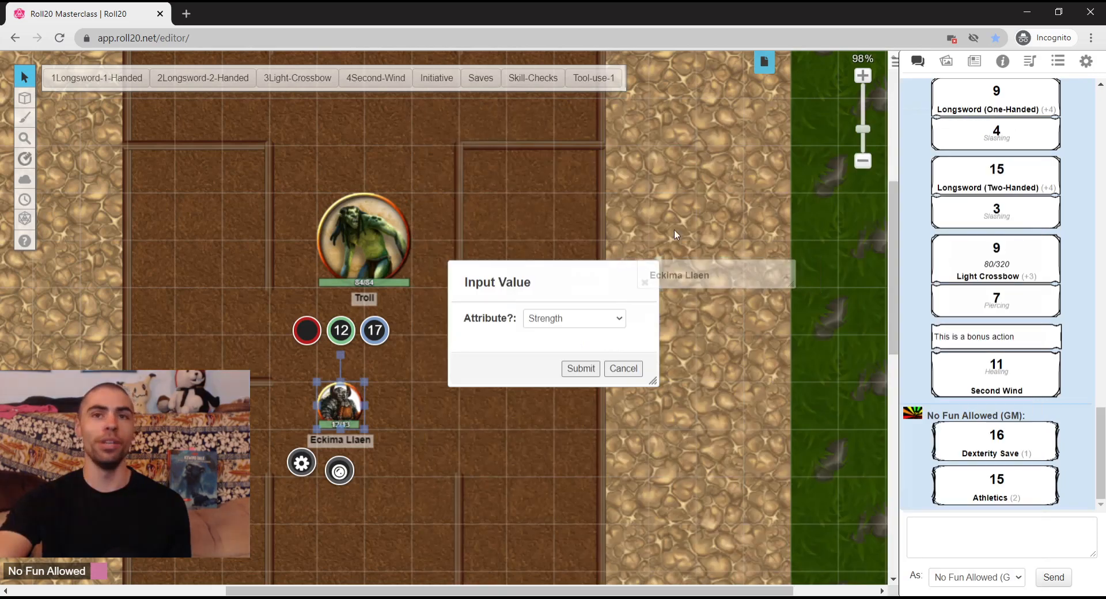
{"action": "left_click", "coordinate": [580, 369]}
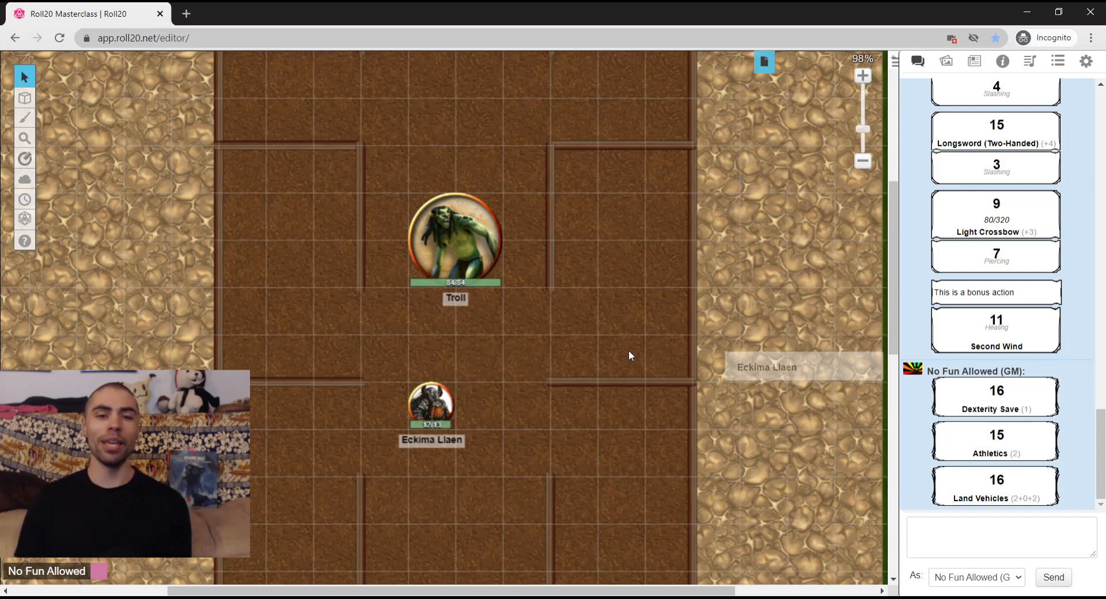
Step: Select the dwarf's token, roll its Initiative token action and deselect the token
{"action": "left_click", "coordinate": [439, 422]}
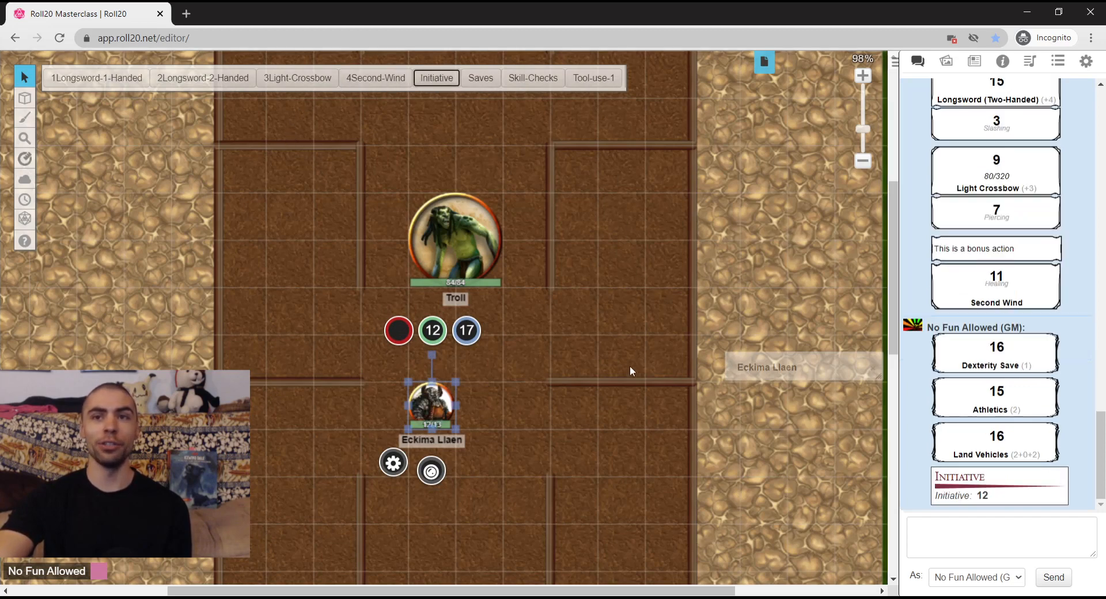
{"action": "left_click", "coordinate": [598, 390]}
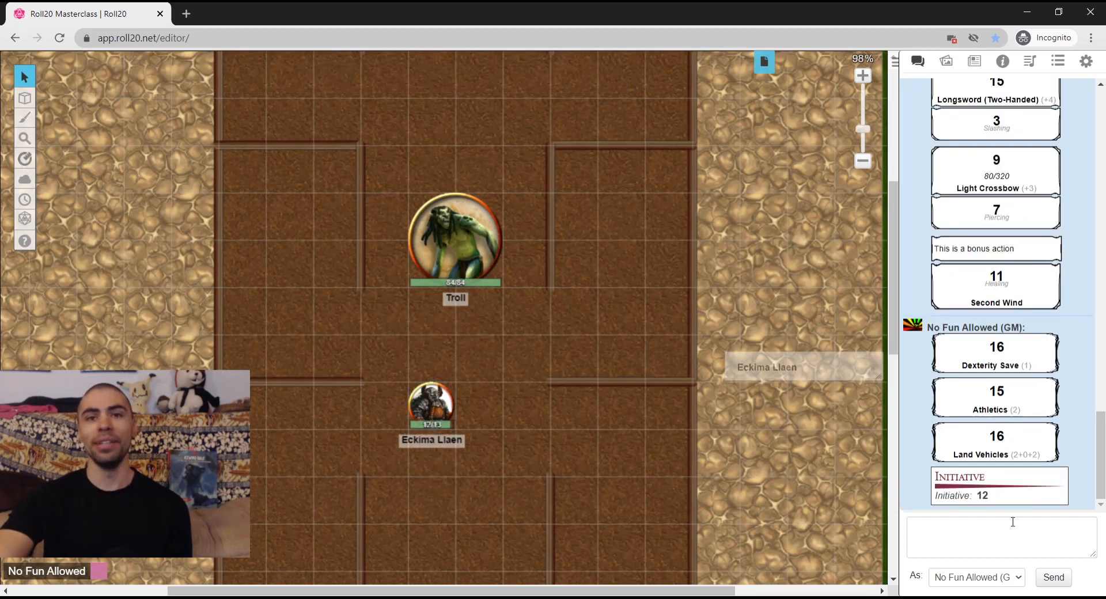
{"action": "mouse_move", "coordinate": [988, 502]}
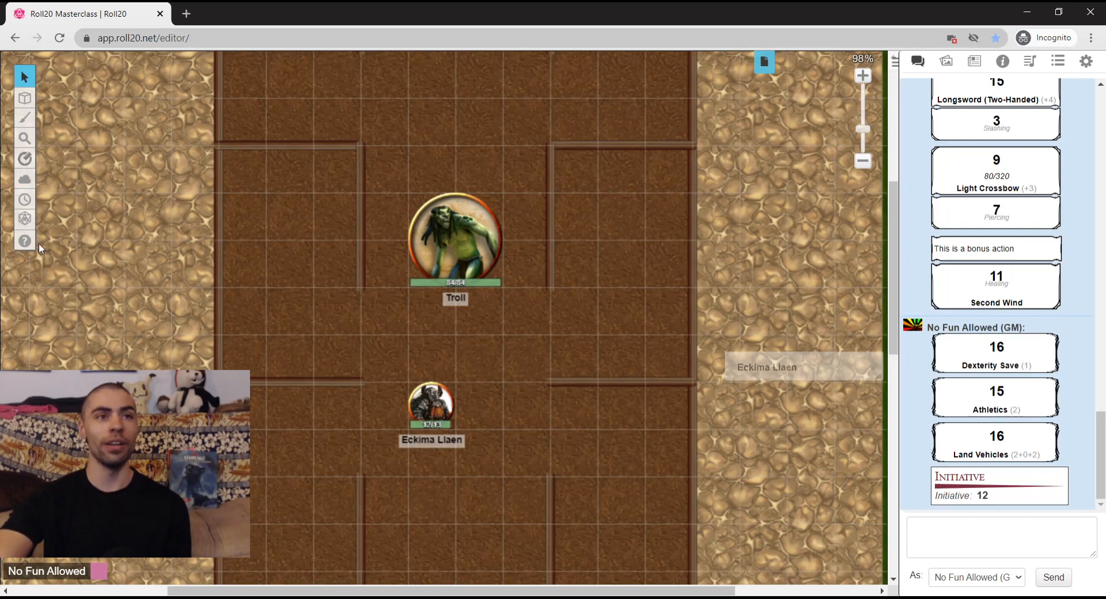
Step: Open the turn order and move its window up, clear of the webcam area
{"action": "mouse_move", "coordinate": [24, 249]}
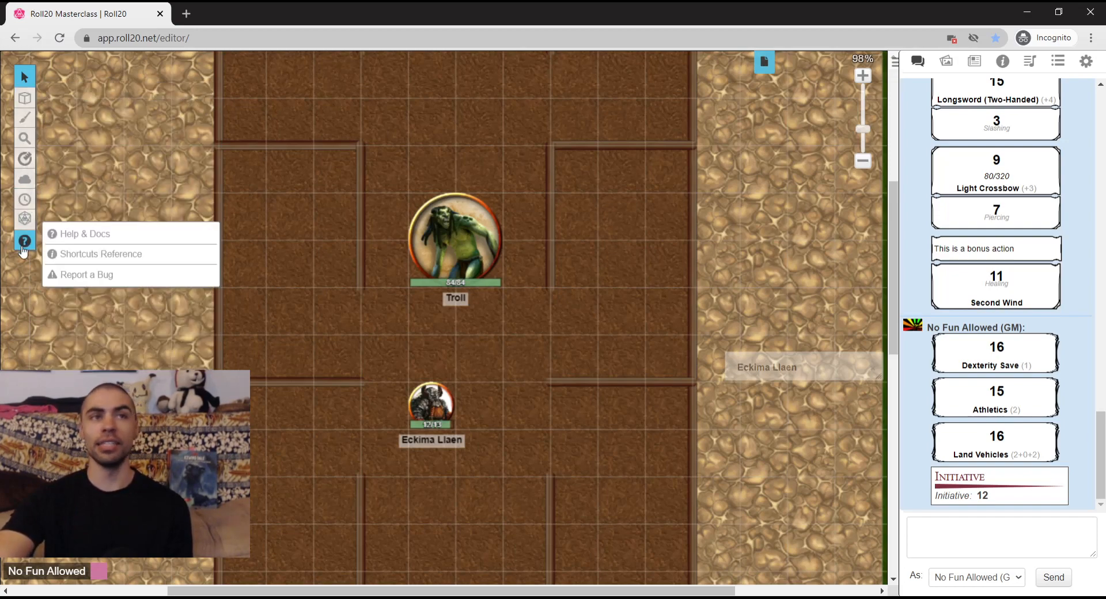
{"action": "left_click", "coordinate": [27, 206]}
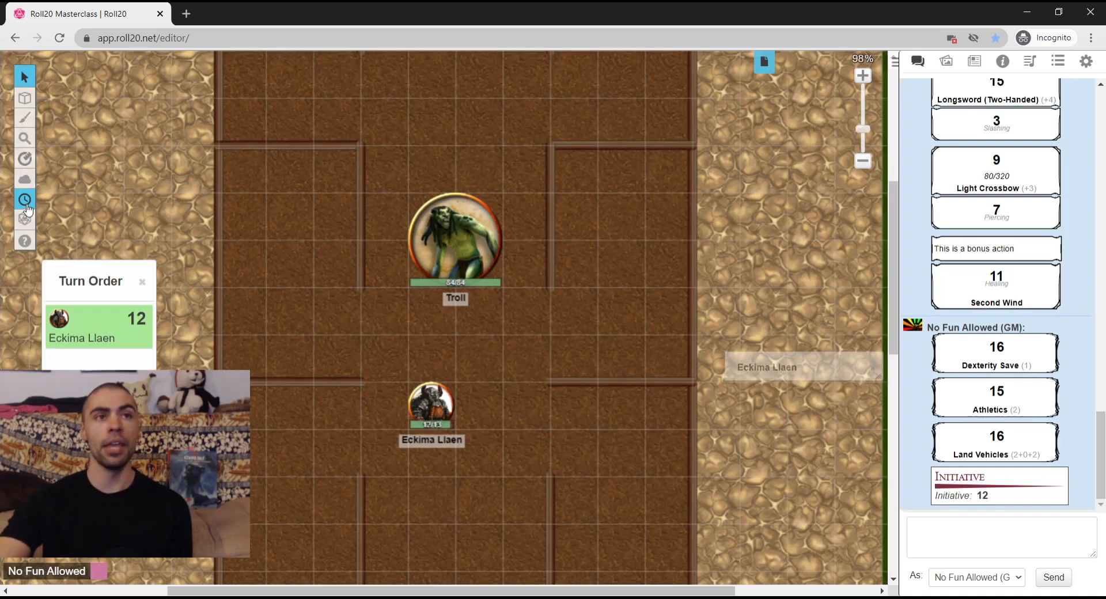
{"action": "left_click_drag", "start_coordinate": [109, 276], "coordinate": [151, 187]}
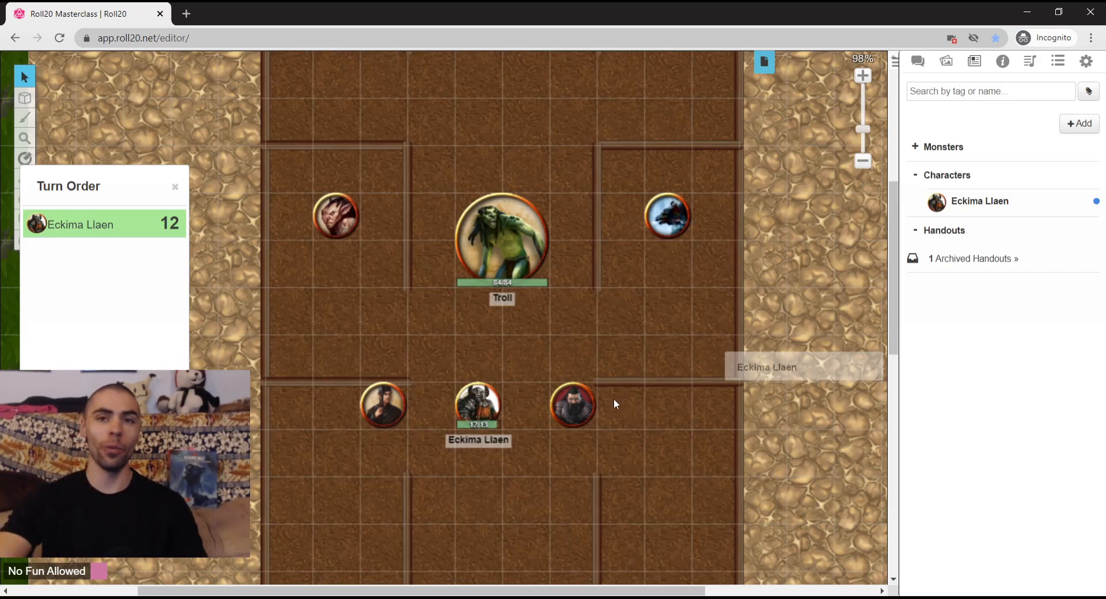
Step: Roll initiative for the Bandit, Guard, Goblin, Black Bear and Troll tokens, and close the Troll's sheet
{"action": "left_click", "coordinate": [583, 419]}
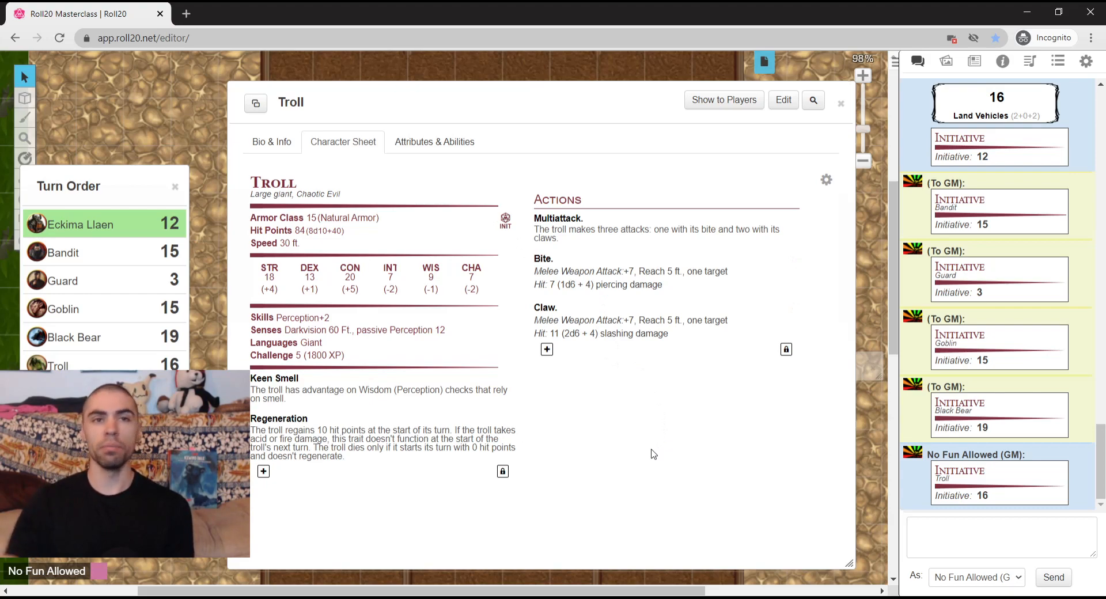
{"action": "key", "text": "Escape"}
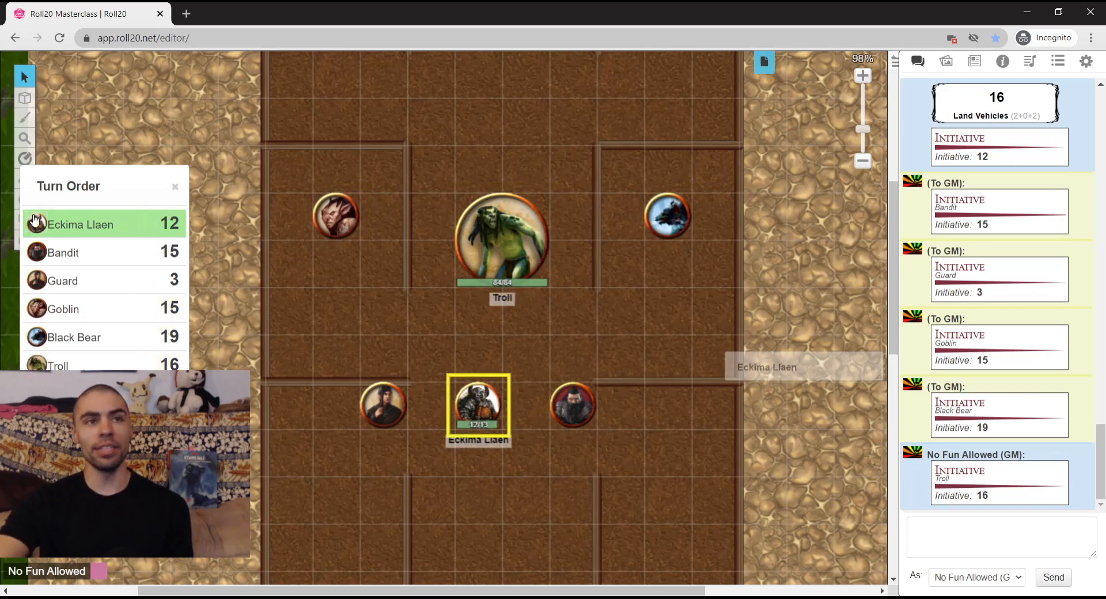
Step: Move the Guard above the Bandit in the turn order, and sort the list numerically in descending order
{"action": "left_click_drag", "start_coordinate": [82, 286], "coordinate": [82, 254]}
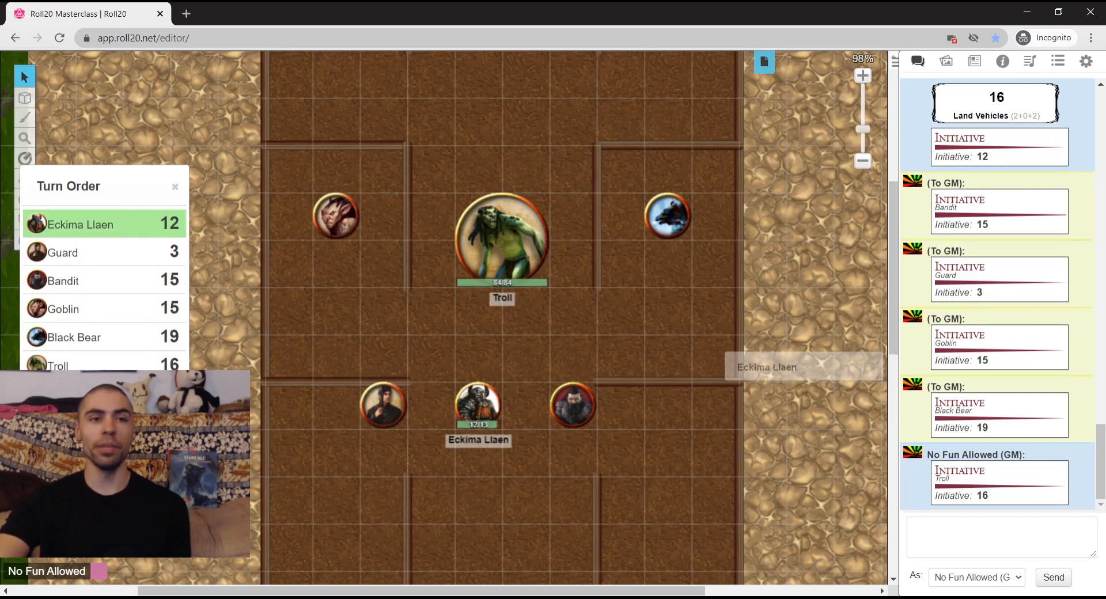
{"action": "left_click", "coordinate": [37, 404]}
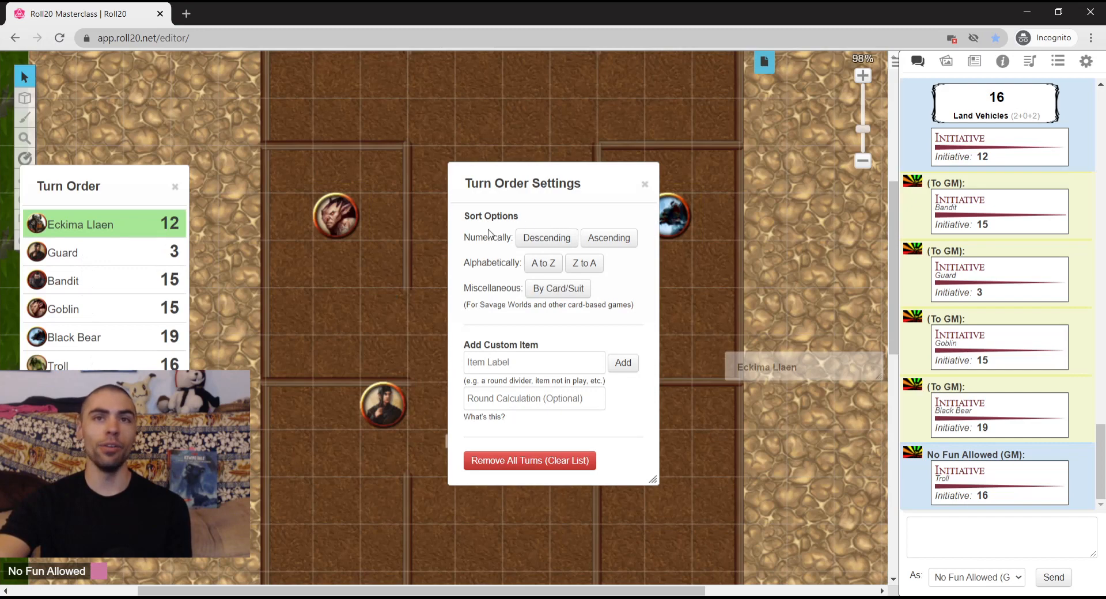
{"action": "left_click", "coordinate": [541, 242]}
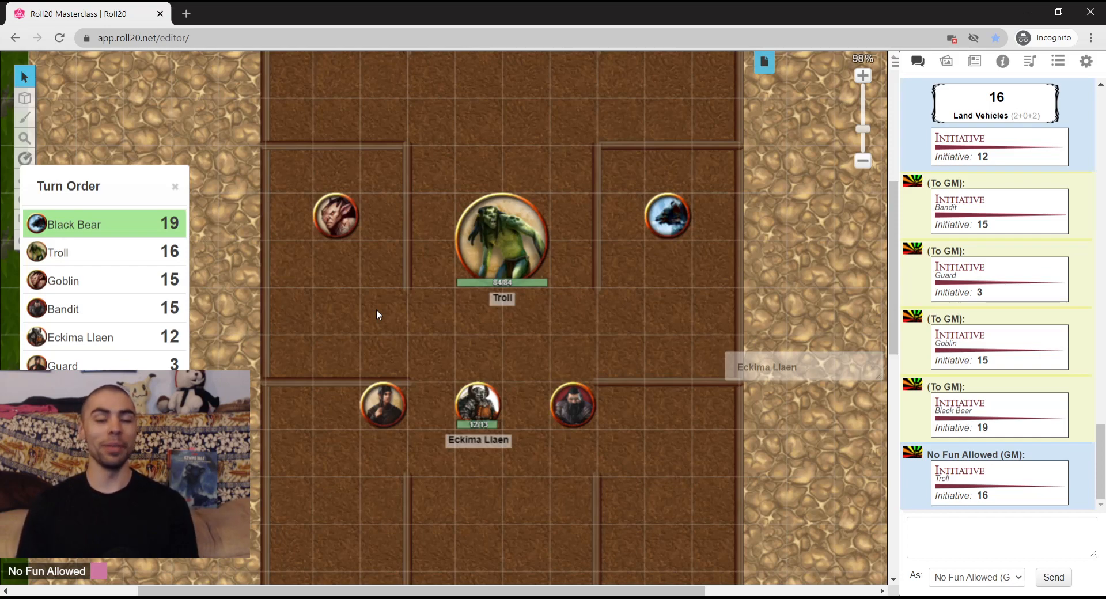
Step: Minimize the turn order window and restore it
{"action": "double_click", "coordinate": [107, 187]}
{"action": "left_click_drag", "start_coordinate": [103, 197], "coordinate": [82, 306]}
{"action": "double_click", "coordinate": [83, 306]}
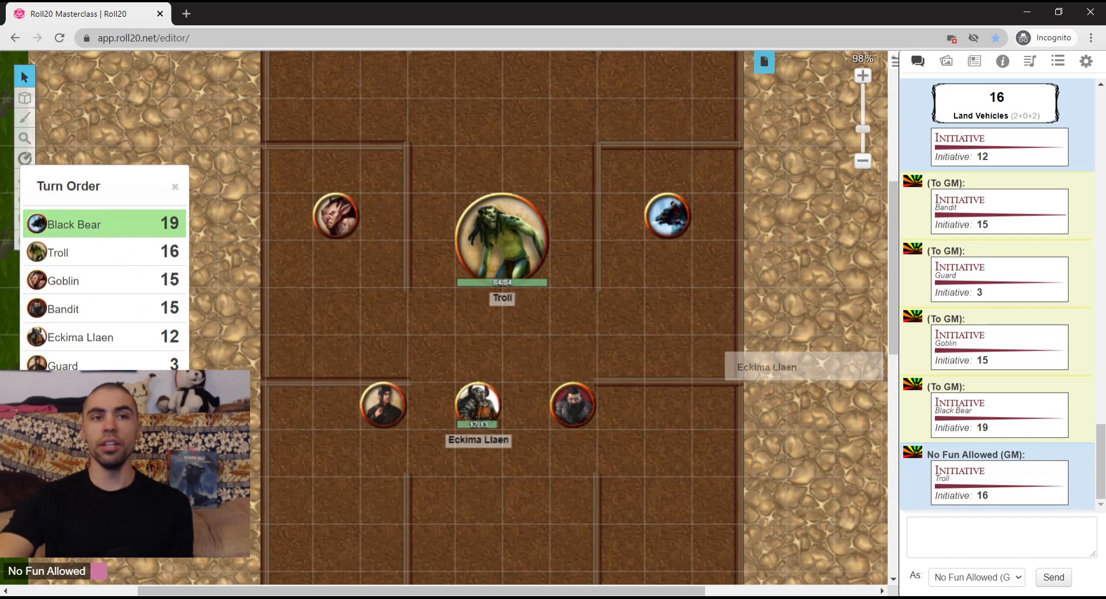
Step: Advance the turn order by three turns, from the Black Bear to the Bandit
{"action": "left_click", "coordinate": [171, 400]}
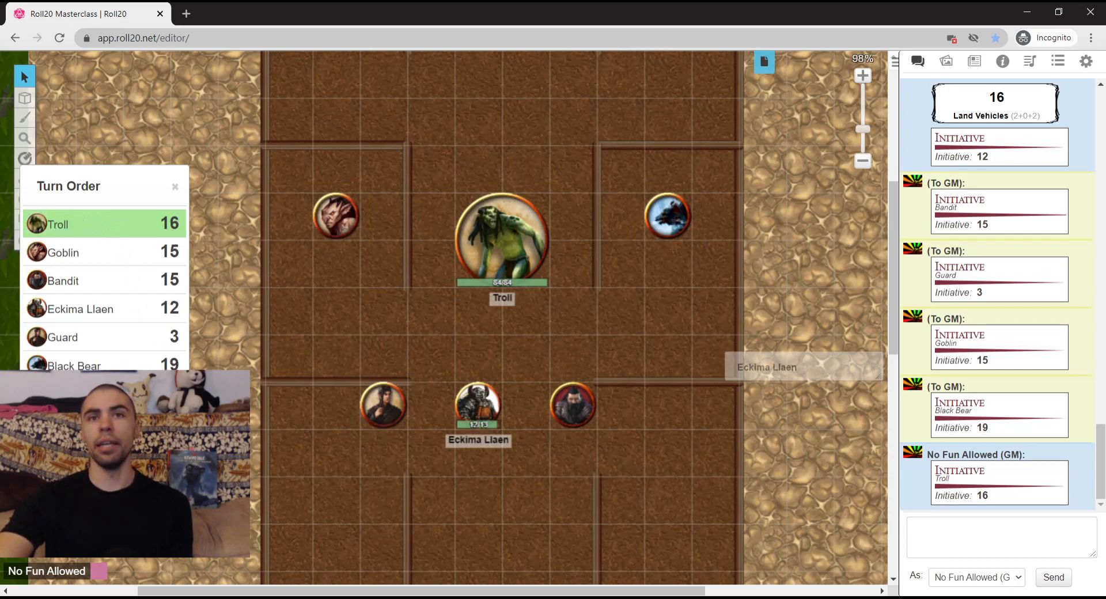
{"action": "left_click", "coordinate": [171, 400]}
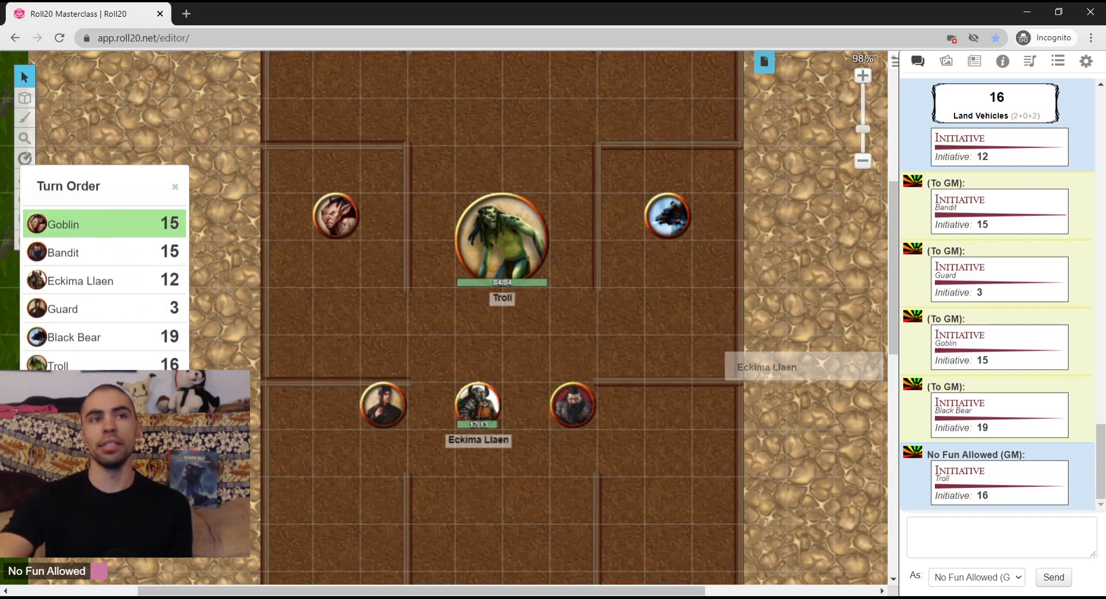
{"action": "left_click", "coordinate": [171, 400]}
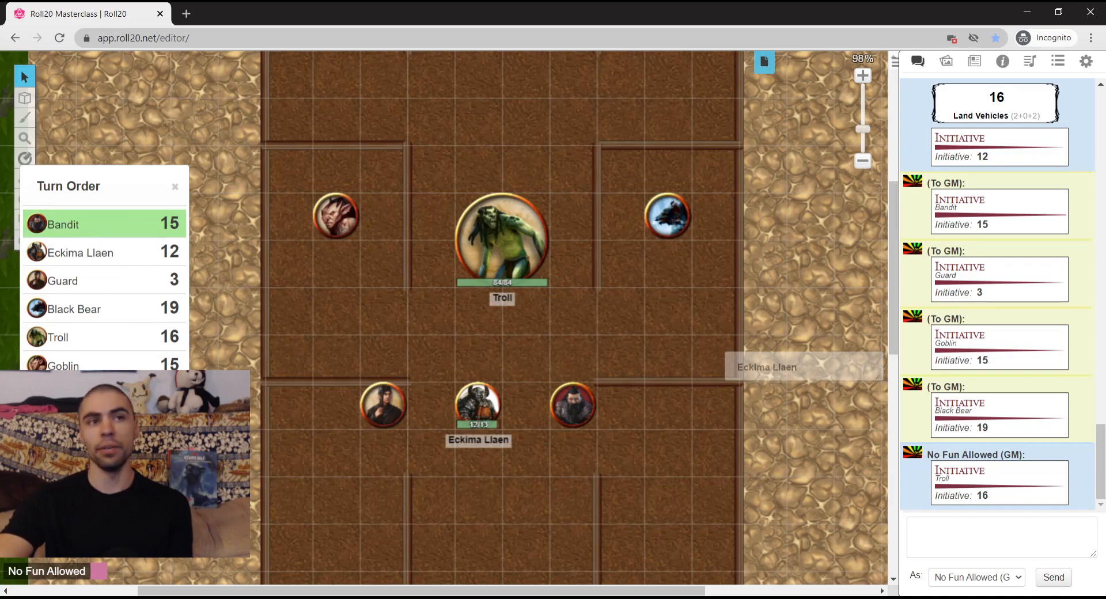
Step: Close the turn order and the dwarf's minimized sheet, and show the journal
{"action": "left_click", "coordinate": [742, 367]}
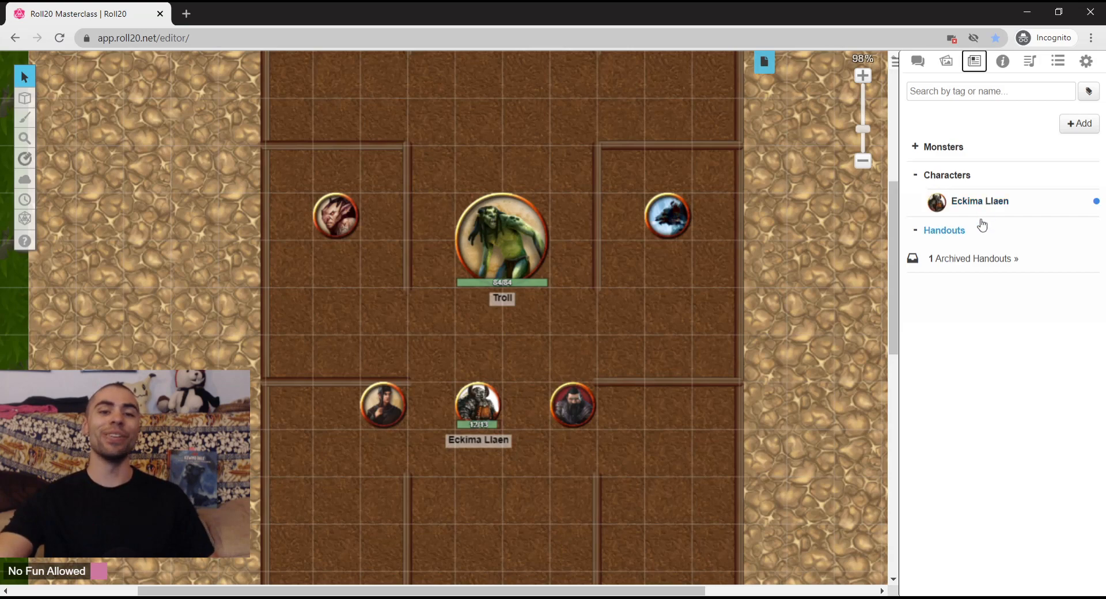
{"action": "left_click", "coordinate": [553, 598]}
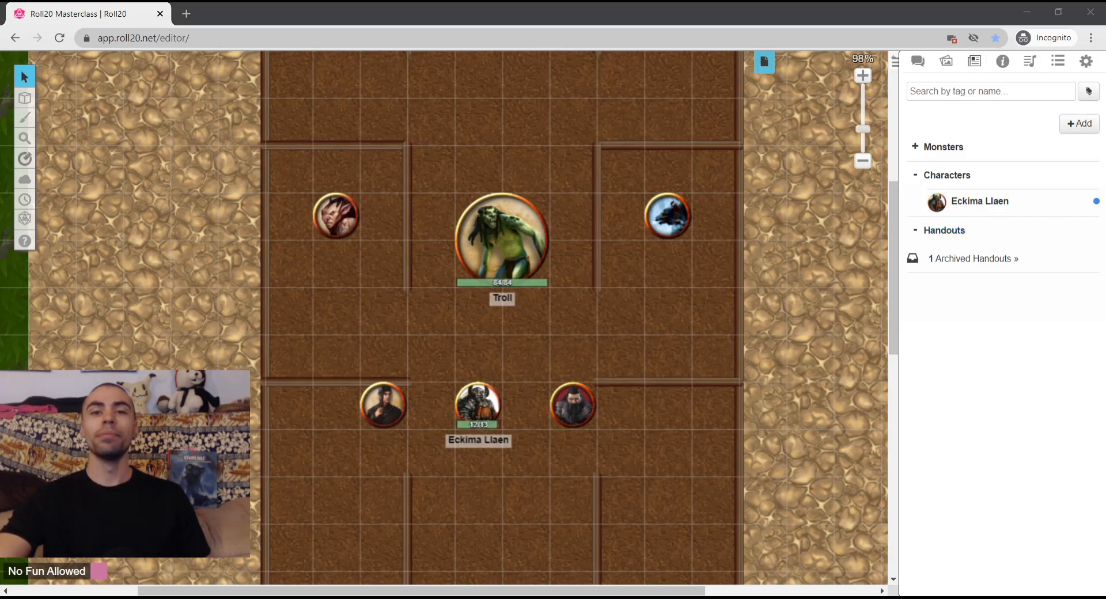